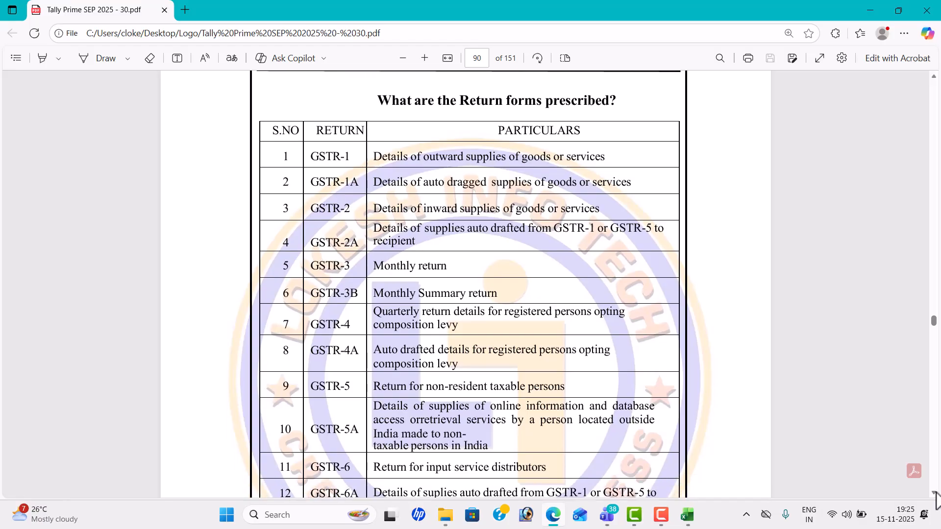
Step: Scroll the PDF past the GST tables to Problem-1 for Kundana Super Market, then bring up the TALLY TEST workbook
click(935, 493)
click(935, 494)
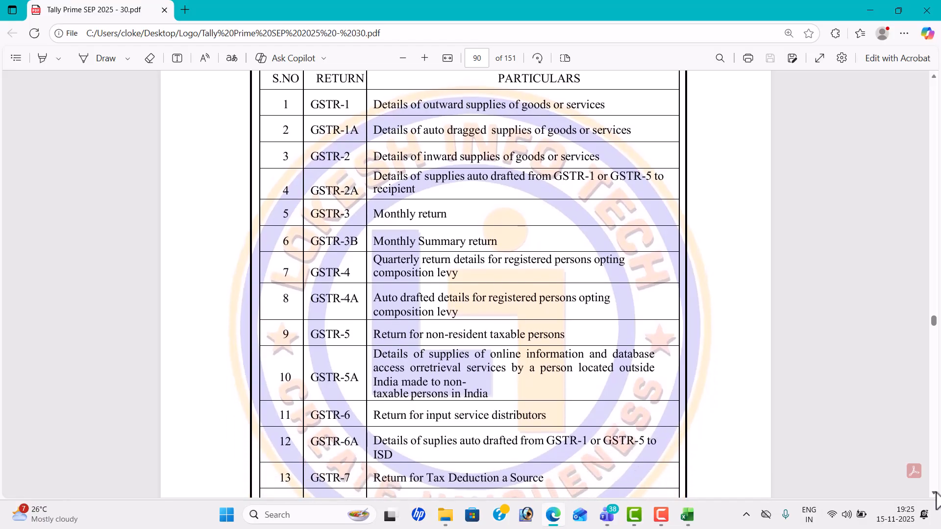
click(935, 493)
click(935, 493)
click(935, 493)
click(935, 493)
click(935, 493)
click(935, 493)
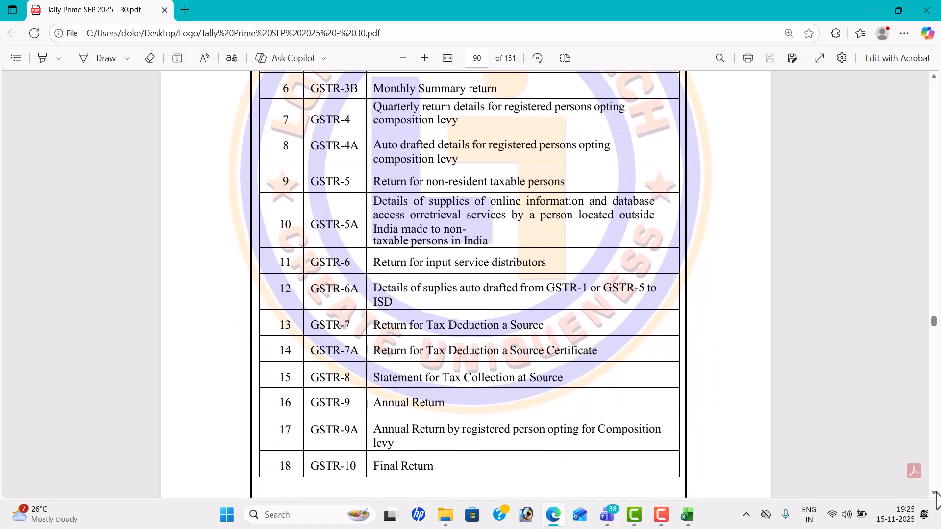
click(935, 494)
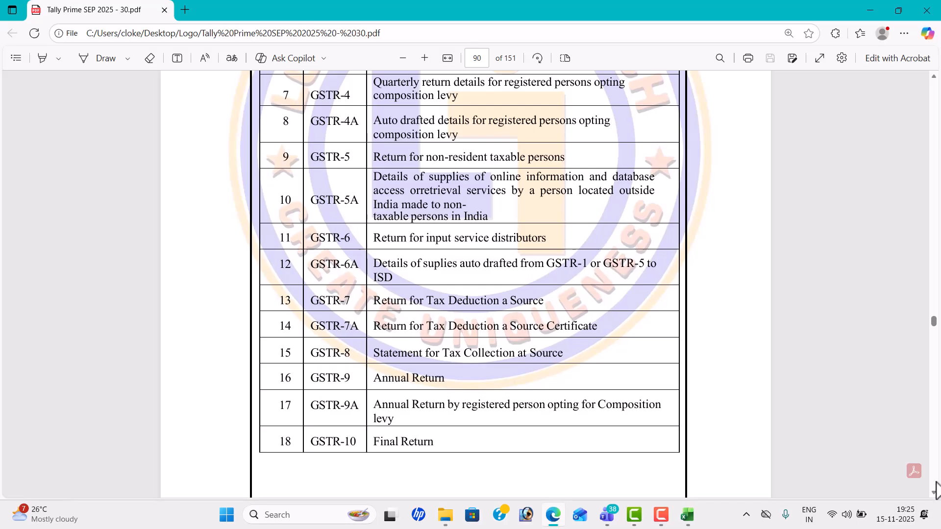
scroll(936, 483, down, 6)
scroll(936, 483, down, 7)
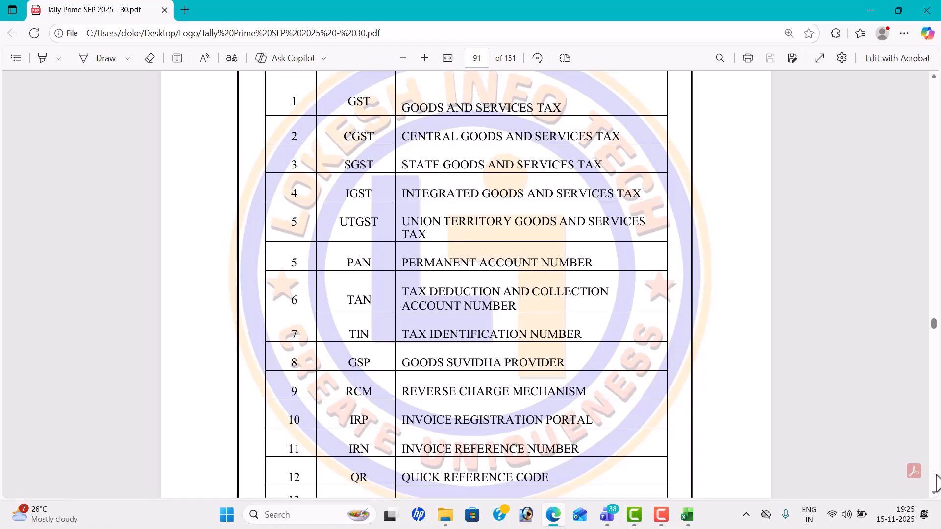
scroll(936, 483, down, 14)
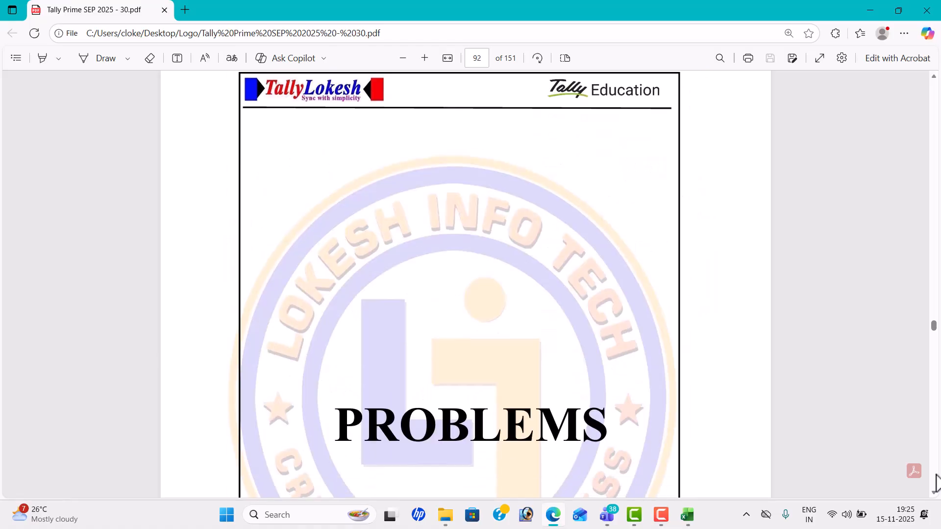
scroll(936, 482, down, 15)
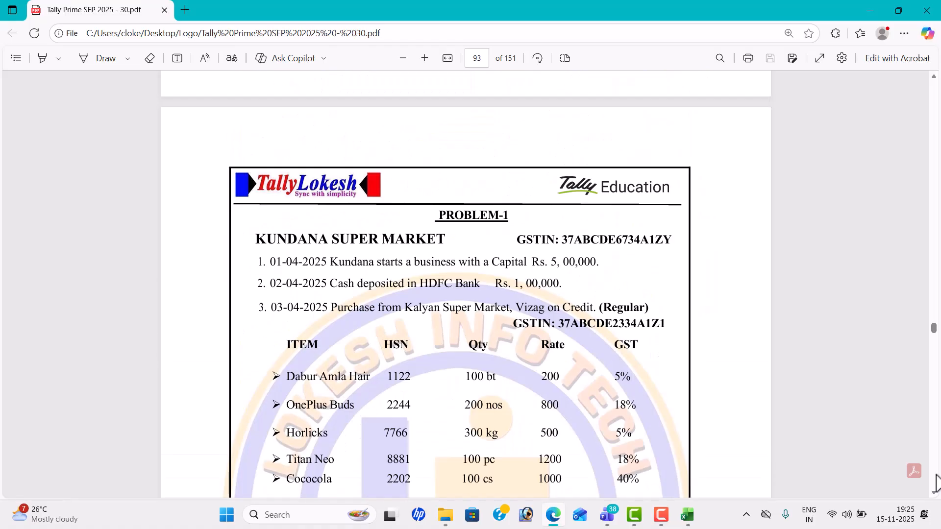
scroll(935, 500, down, 2)
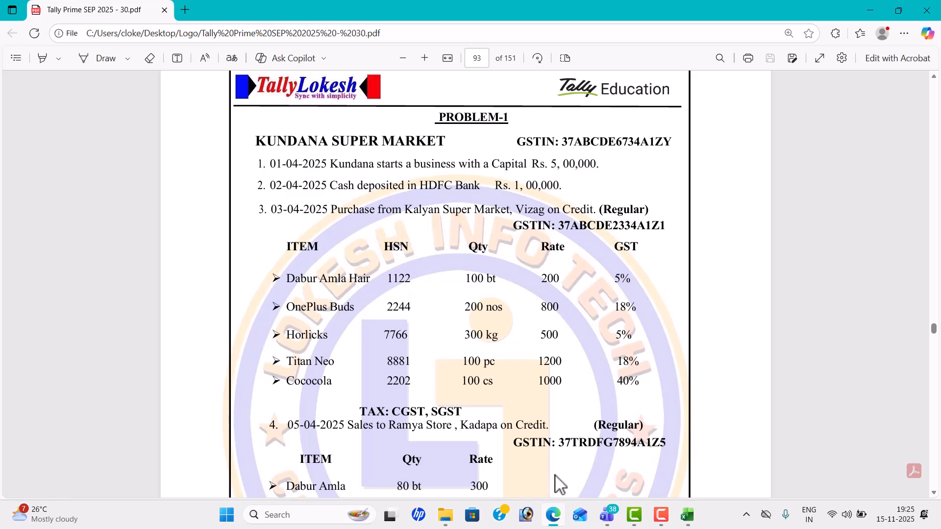
click(689, 517)
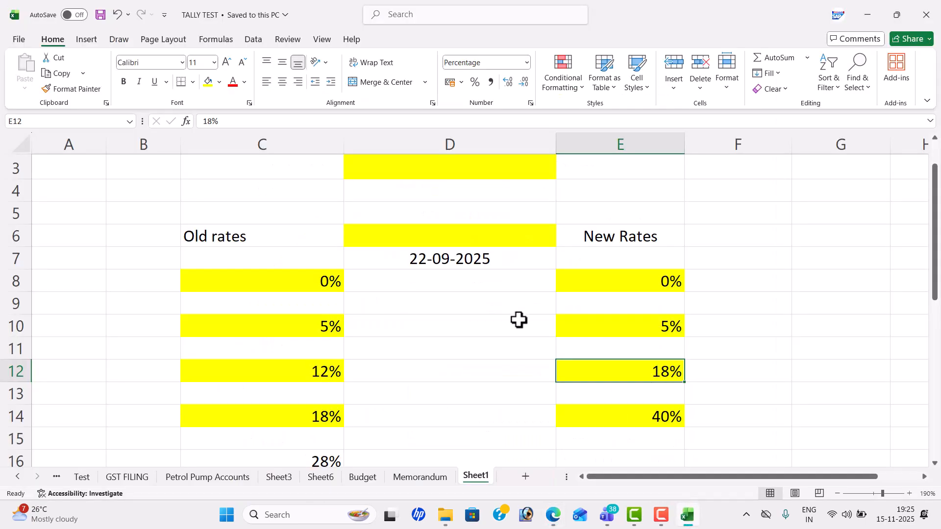
Step: Enter New Business in C20 and GST NO in D20
click(419, 353)
key(Down)
key(Down)
key(Down)
key(Down)
key(Down)
key(Down)
key(Down)
key(Down)
key(Down)
key(Down)
key(Down)
key(Down)
key(Down)
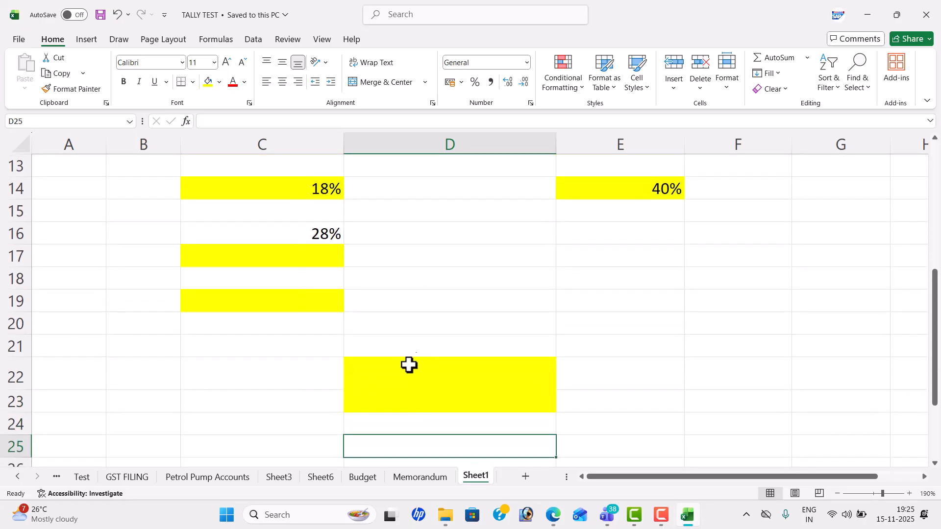
click(303, 330)
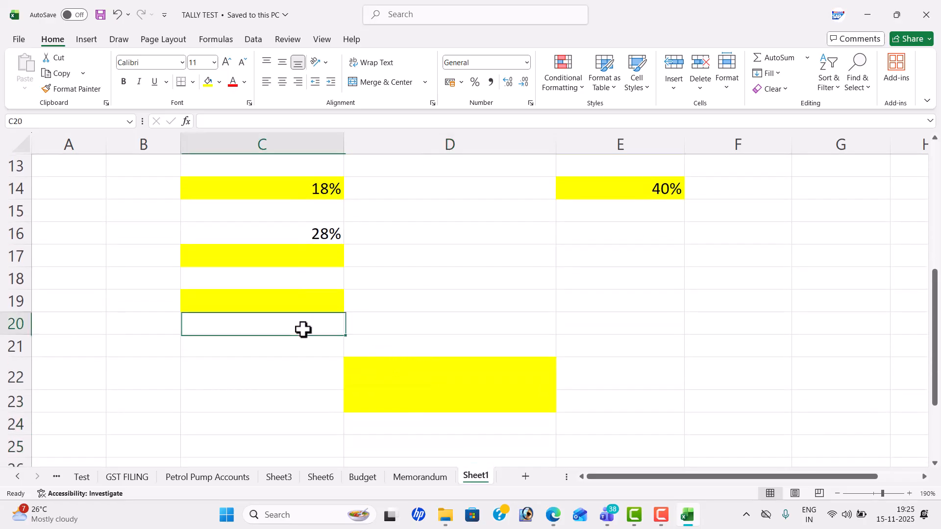
text(wi)
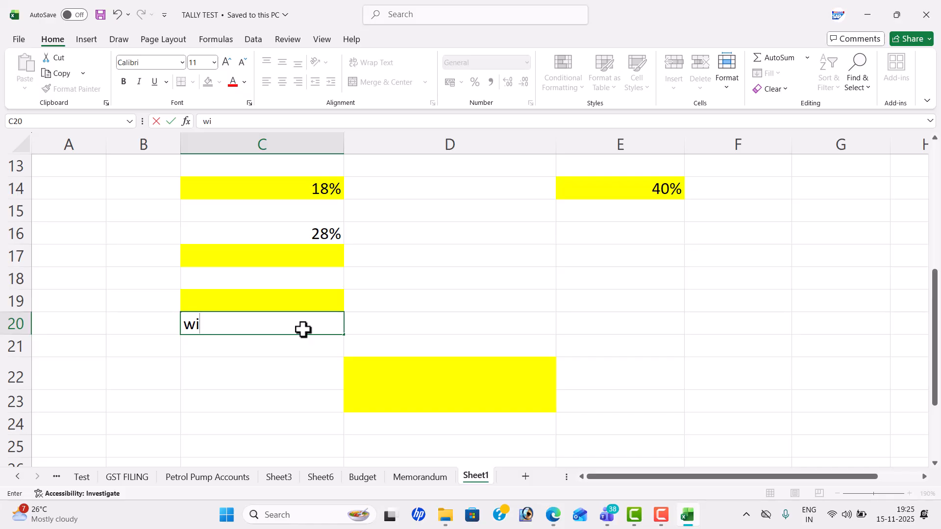
key(Up)
click(304, 330)
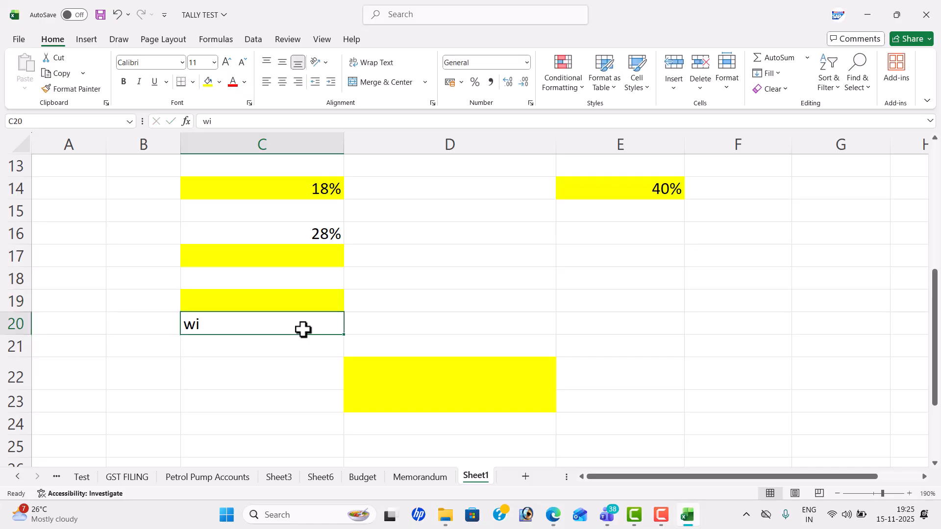
text(New Business)
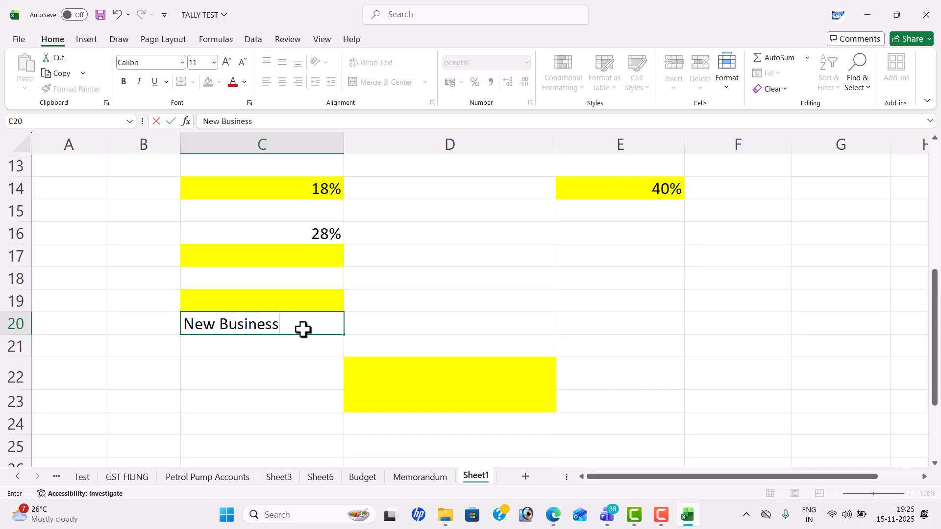
key(Tab)
text(GS)
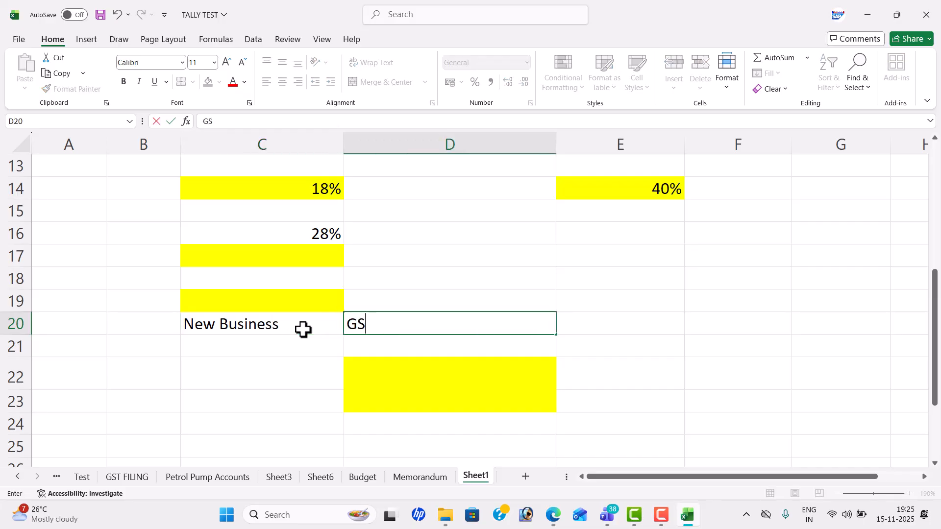
text(T NO)
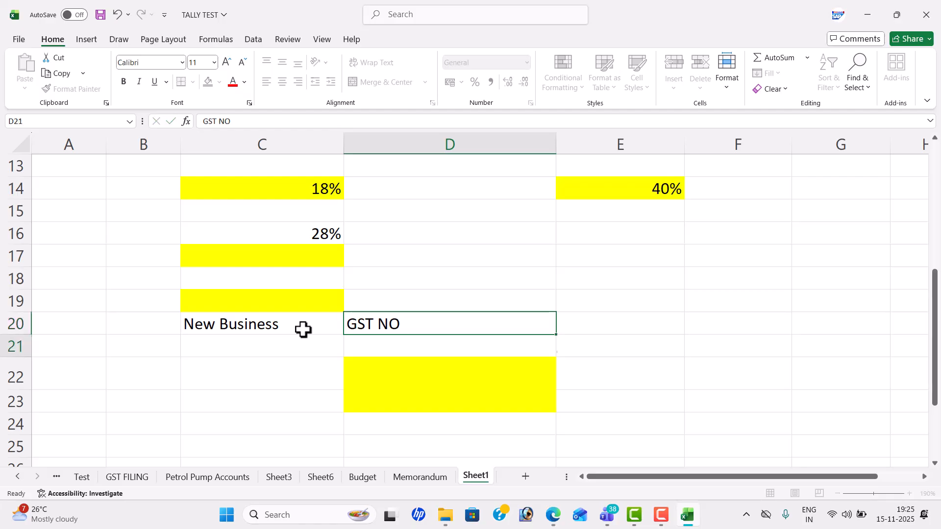
key(Down)
key(Down)
Step: Fill C22:F22 with PURCHASE, SUPPLIERS, GST NO and WITH IN THE STATE
key(Left)
text(PU)
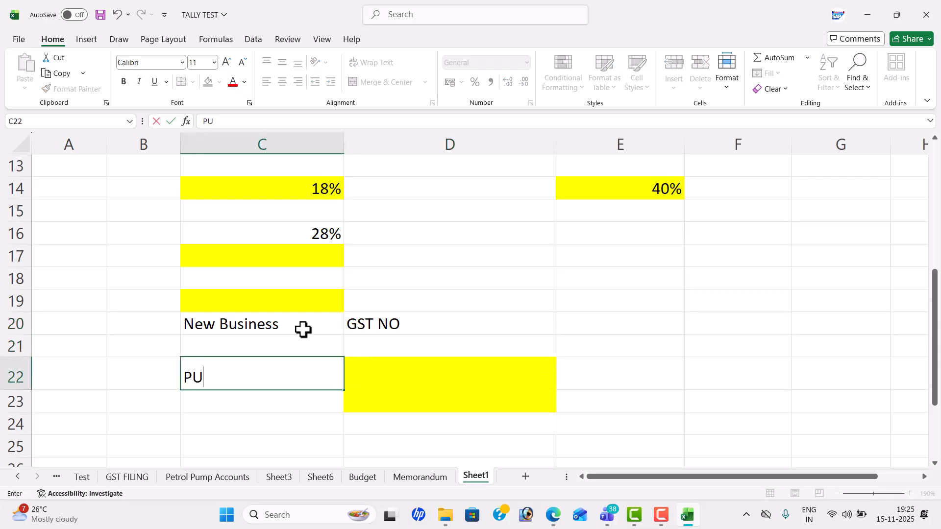
text(RCHASE)
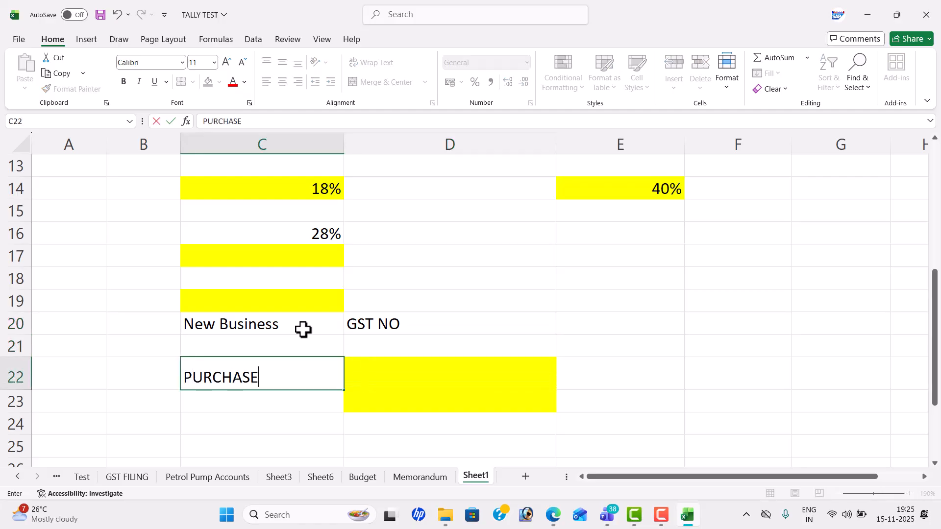
key(Right)
text(SUPPLIERS)
key(Right)
text(GS)
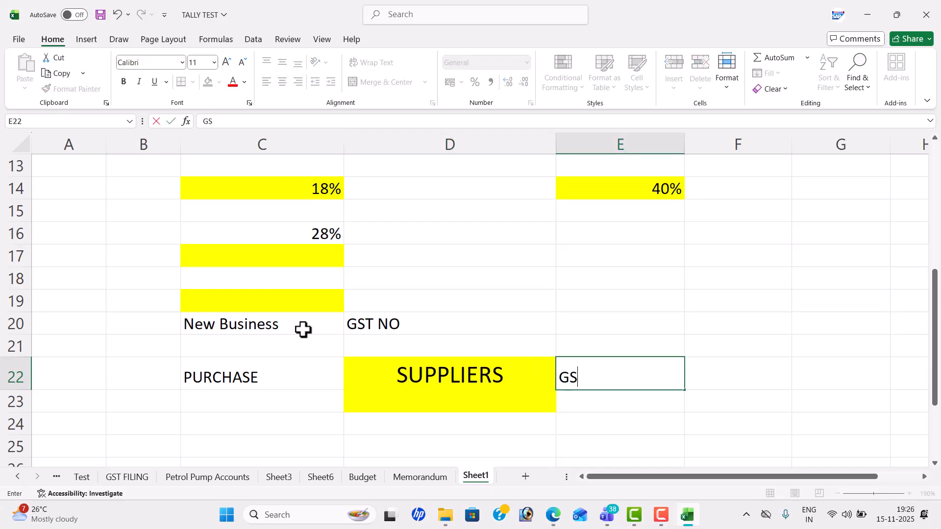
text(T NO)
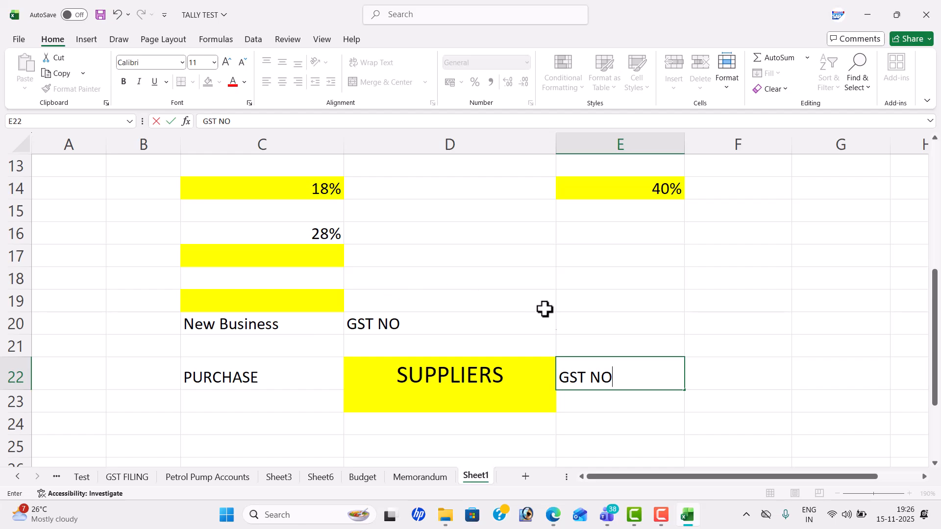
click(712, 367)
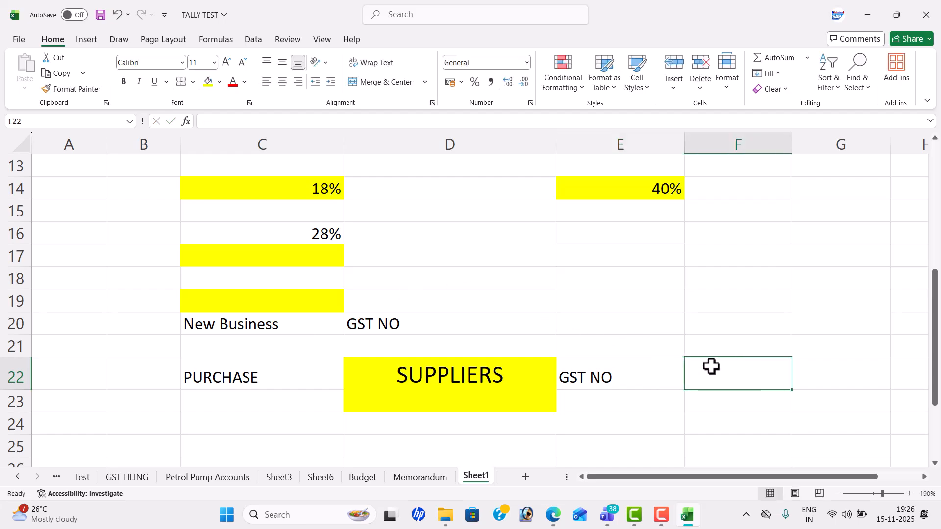
text(WITH I)
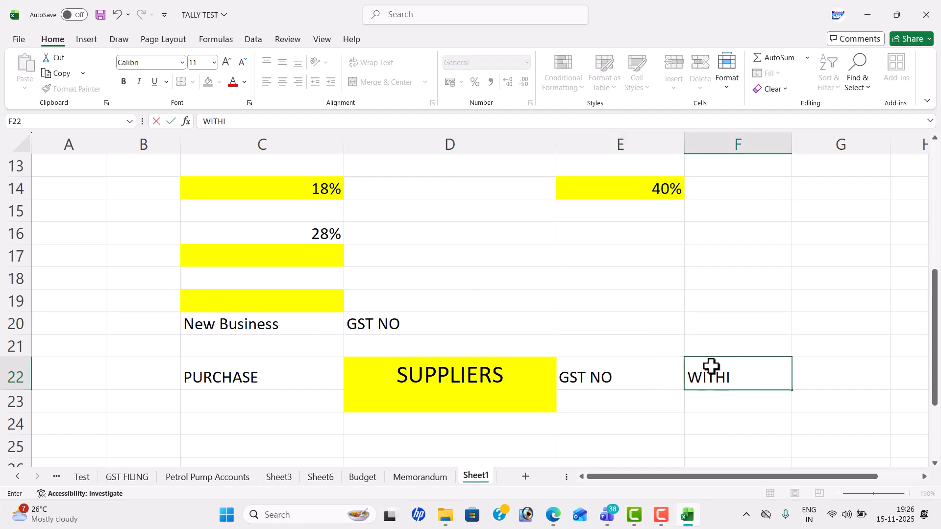
text(NT H)
key(BackSpace)
key(BackSpace)
text(HE STAT)
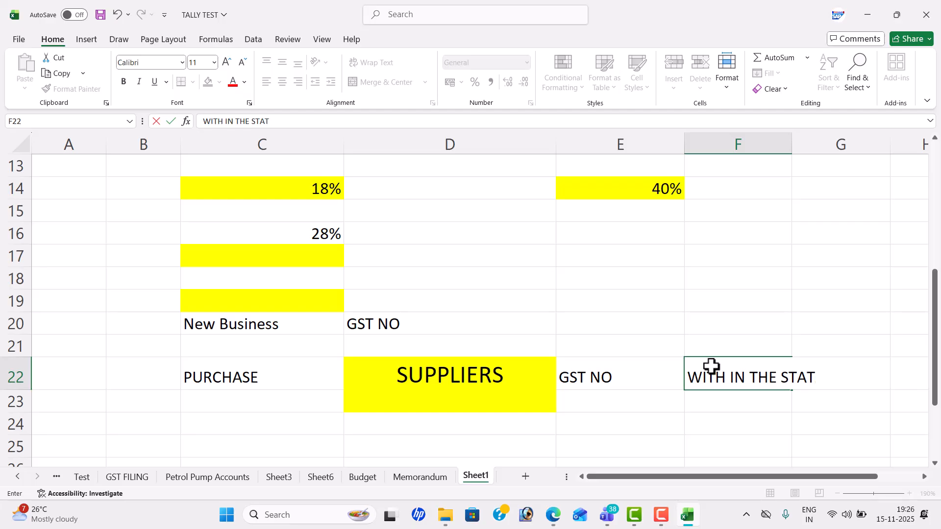
key(Return)
key(Return)
key(Return)
key(Return)
key(Return)
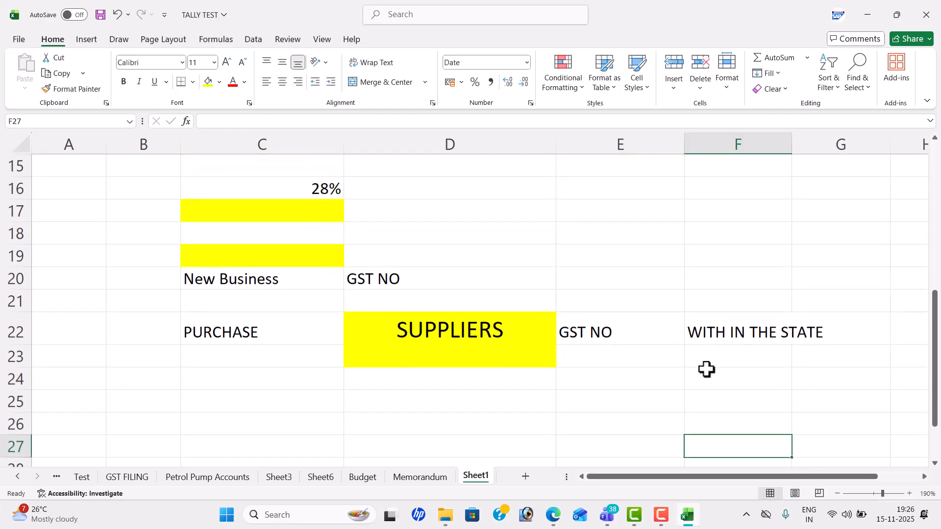
click(273, 398)
text(SALES)
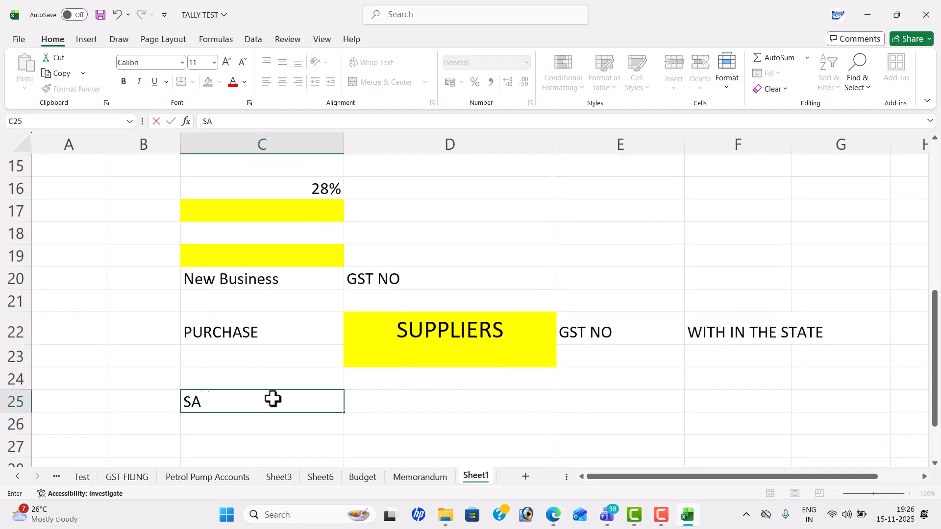
key(Right)
key(Right)
key(Left)
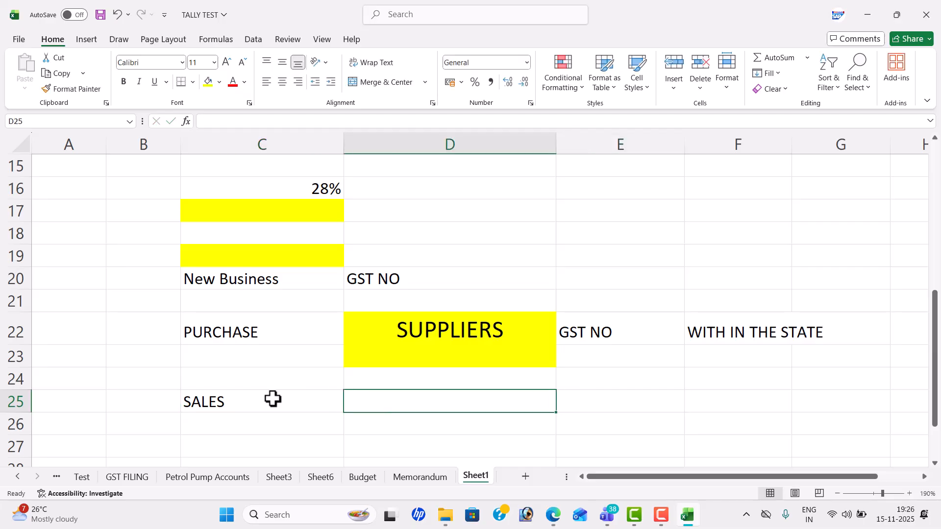
text(CUSTOMERS)
key(Tab)
text(GST NO)
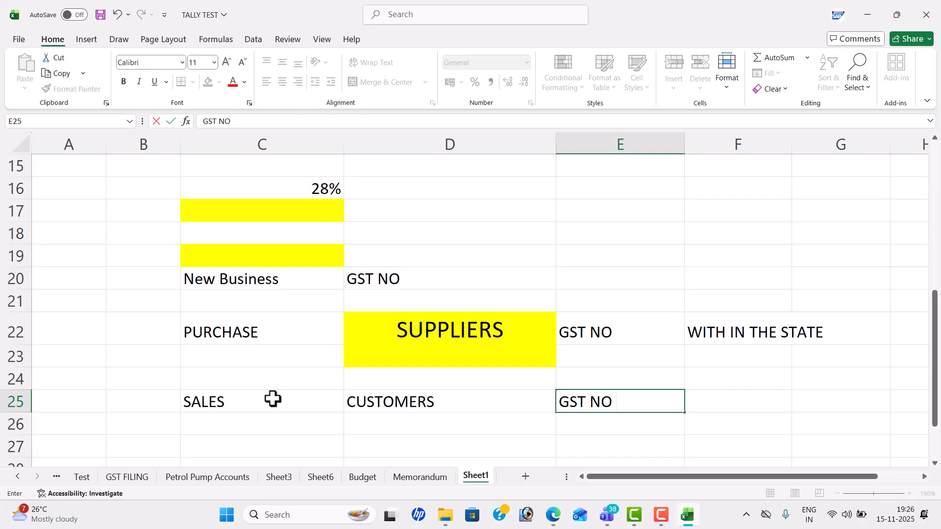
key(Tab)
text(WIT)
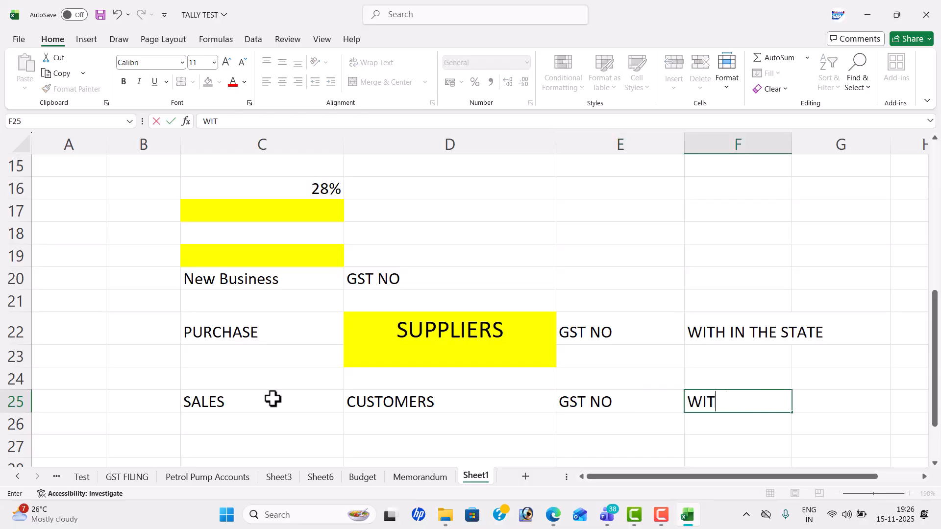
text(H IN THE STATE)
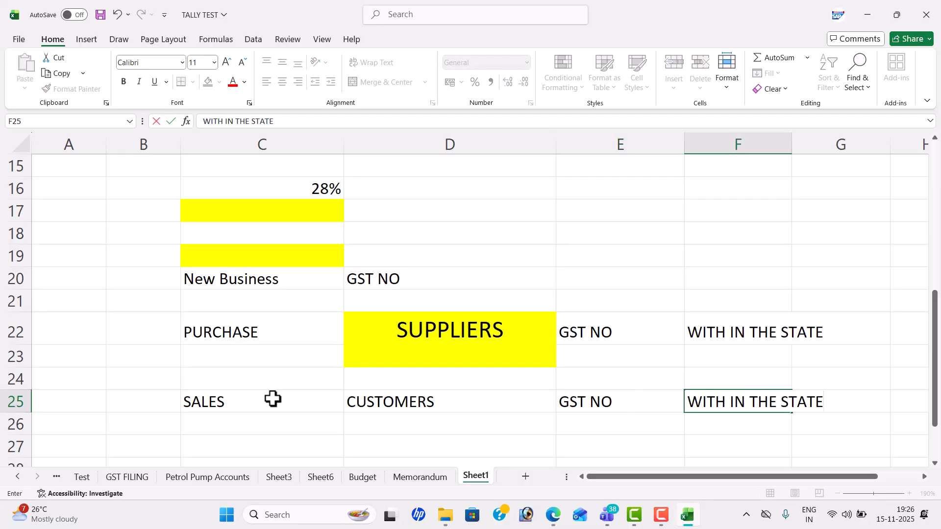
key(Return)
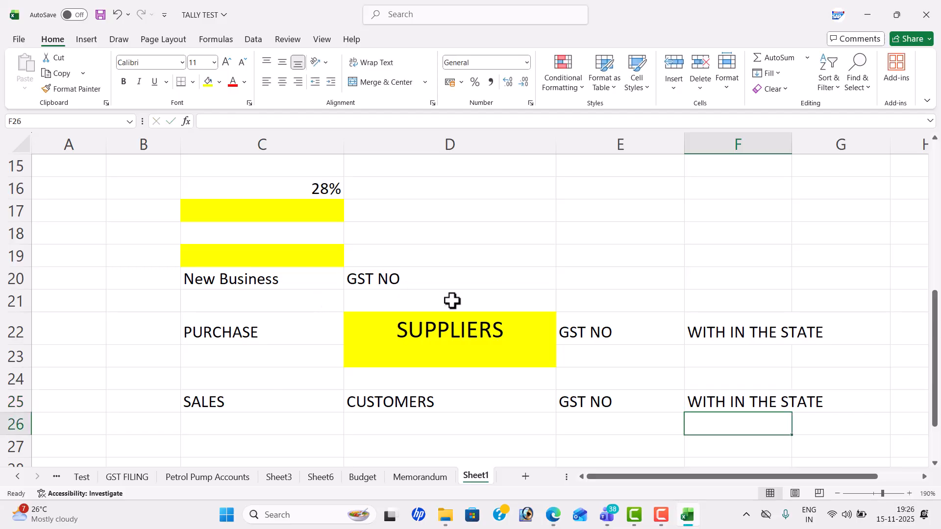
click(476, 328)
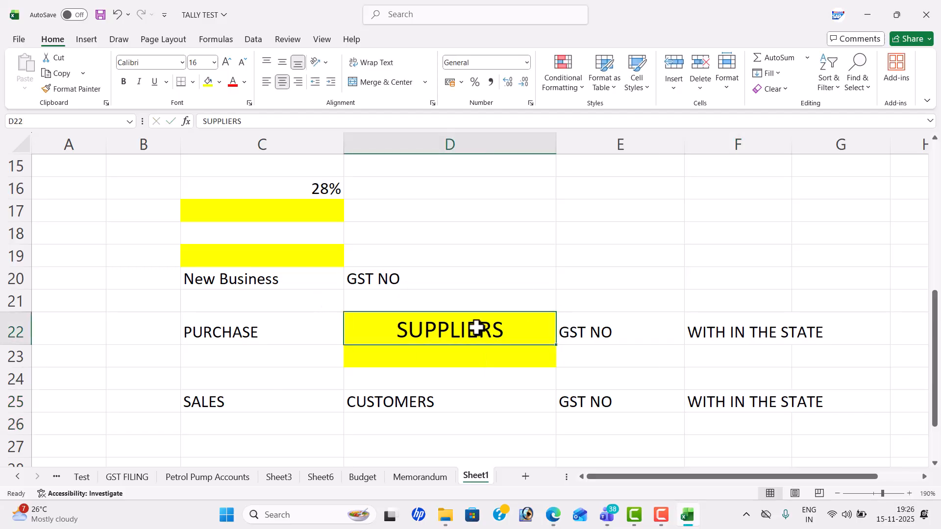
click(329, 316)
click(422, 322)
drag(315, 380, 471, 387)
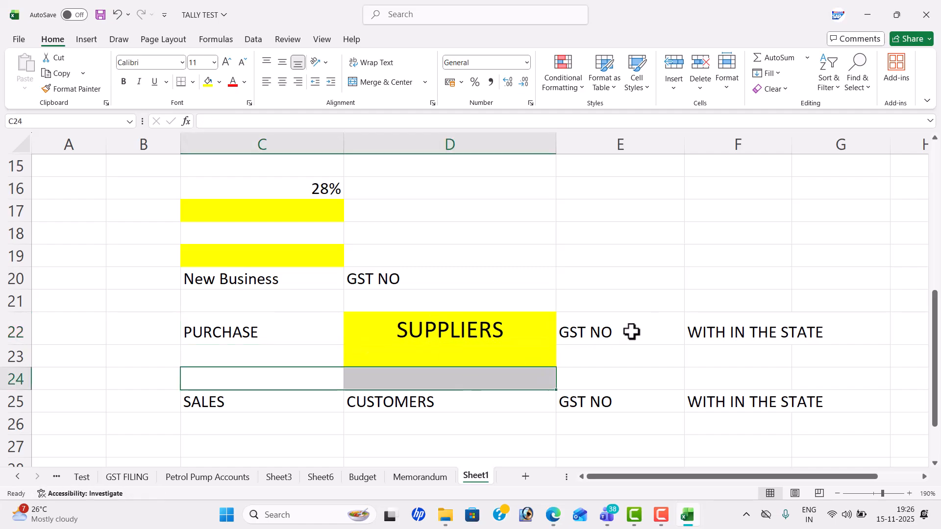
click(646, 322)
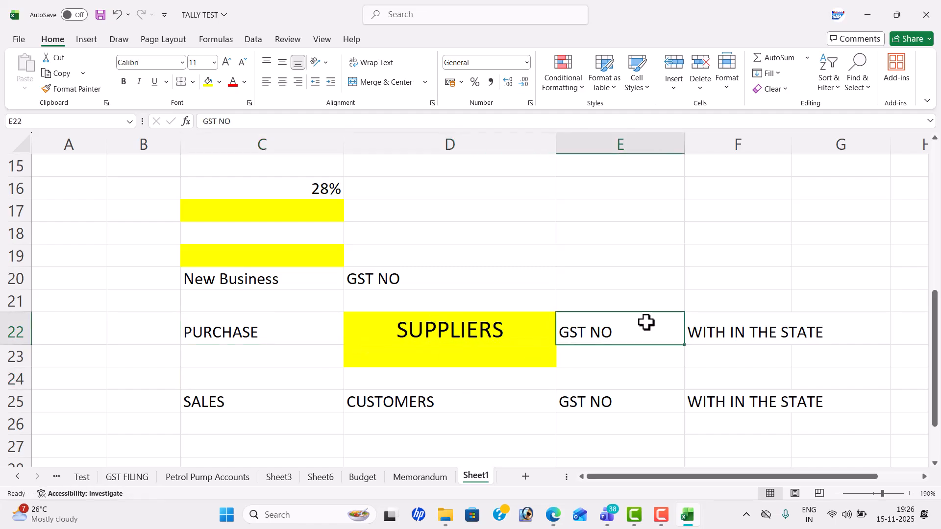
Step: Enter REGULAR in F21 above the WITH IN THE STATE note
click(723, 296)
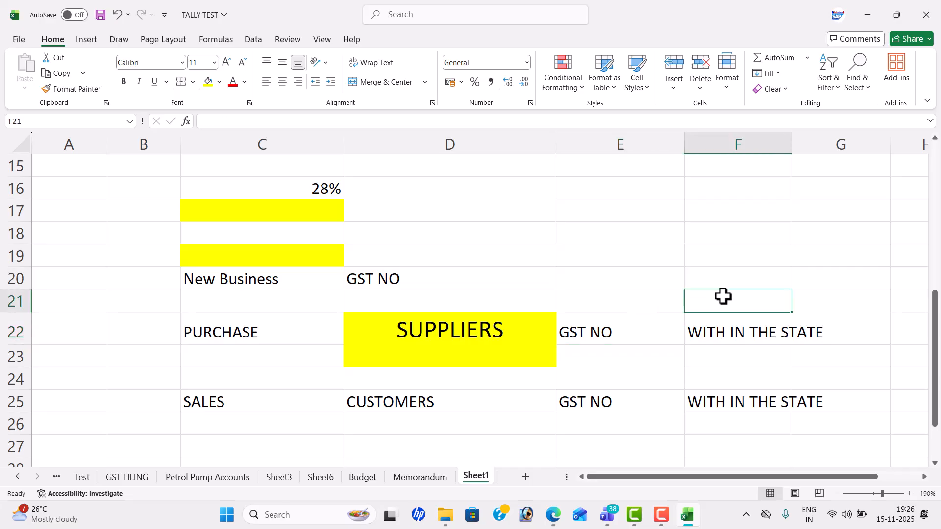
text(rE)
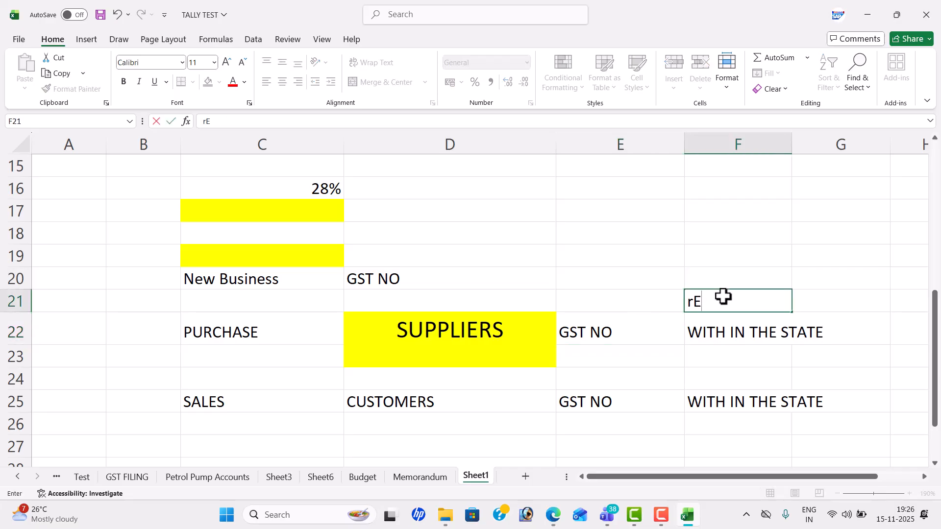
key(BackSpace)
key(BackSpace)
text(REGULAR)
key(Return)
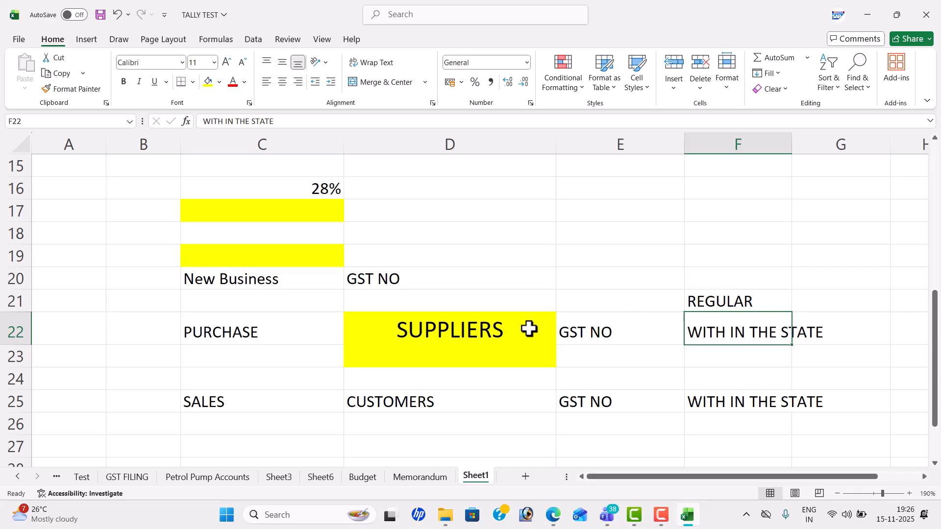
Step: Put CGST in E24 and SGST in F24 under the supplier row
click(630, 373)
text(CGST)
key(Tab)
text(SGST)
key(Return)
Step: Put CGST in E27 and SGST in F27 under the customer row
key(Down)
key(Left)
key(Down)
text(S)
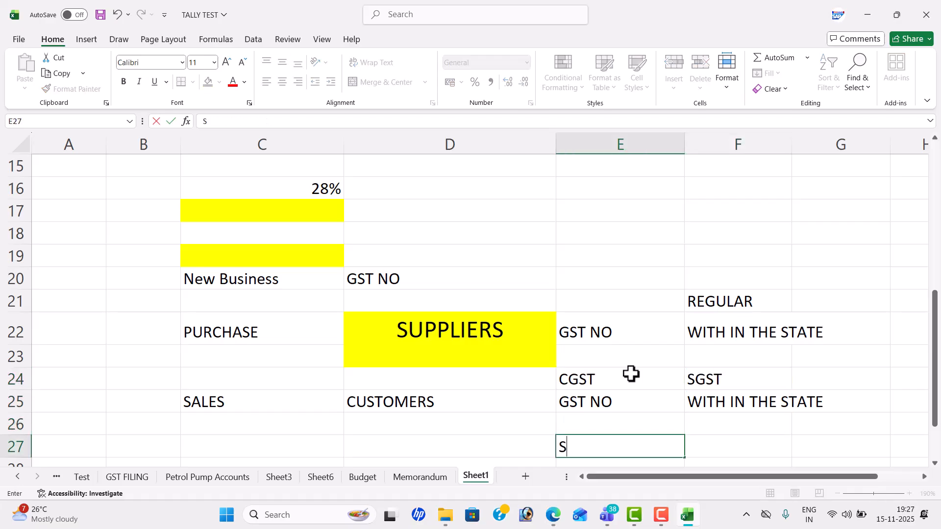
key(BackSpace)
text(CGST)
key(Tab)
text(SGST)
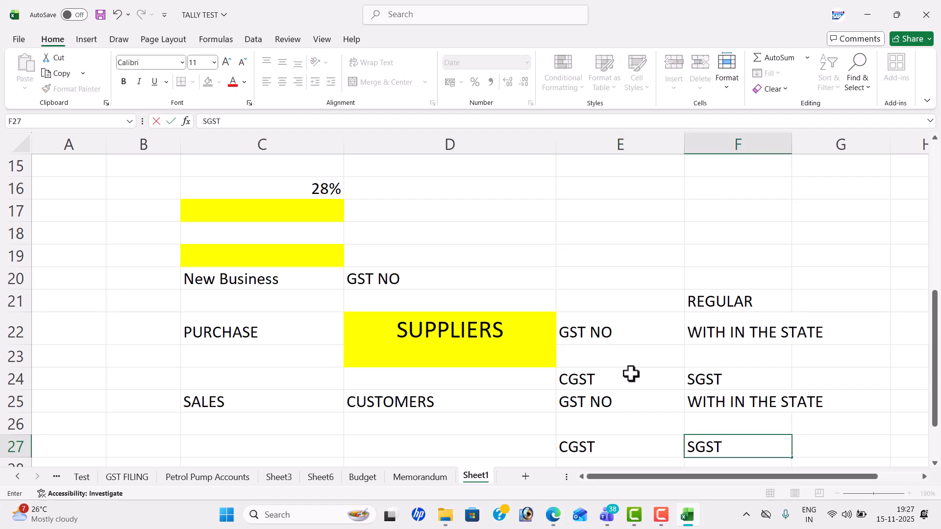
key(Down)
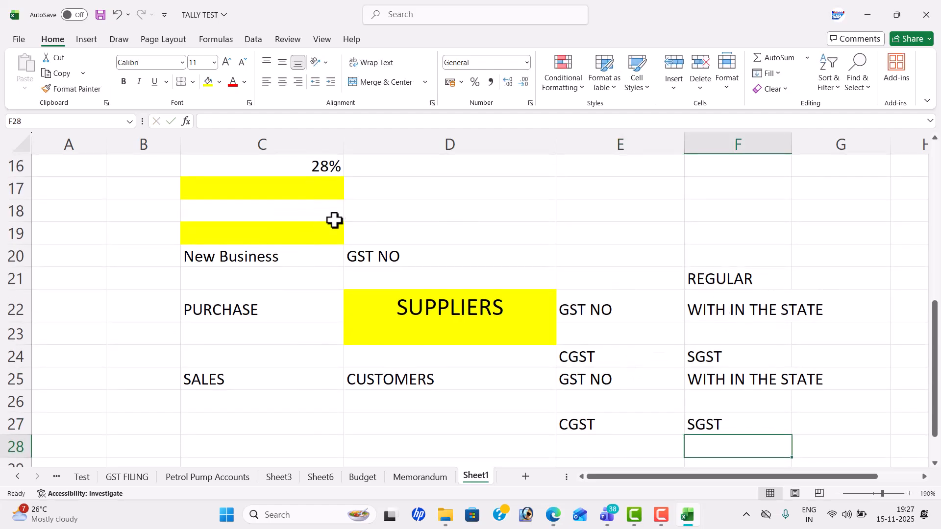
Step: Centre the New Business and GST NO labels in C20:D20
drag(325, 227, 443, 229)
drag(305, 250, 458, 245)
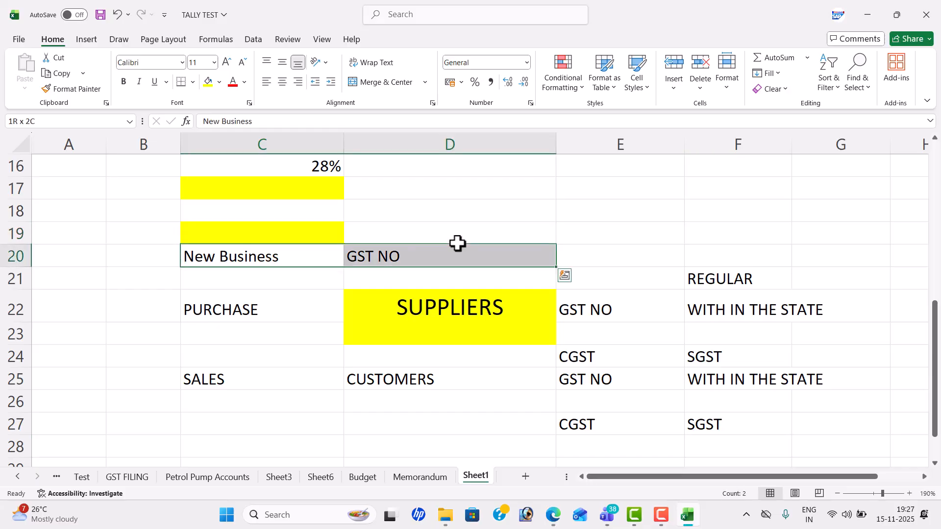
click(283, 82)
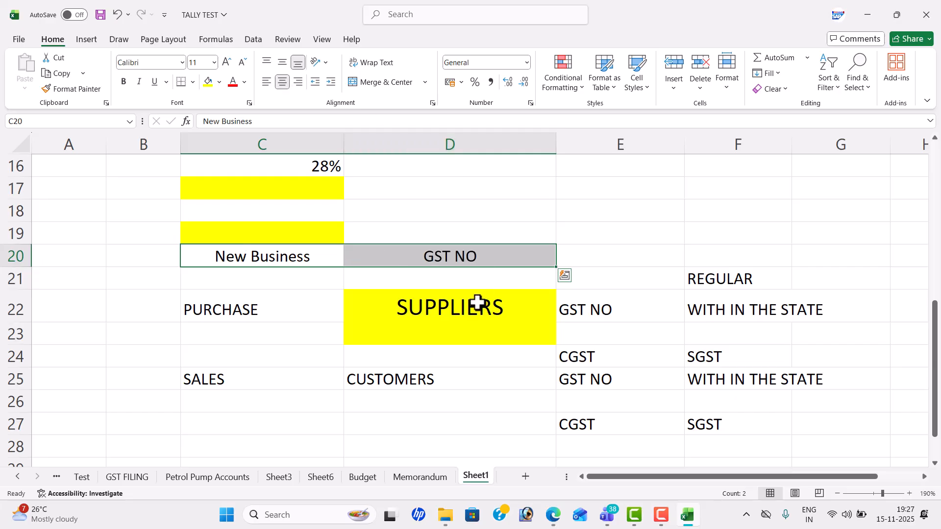
Step: Add MIS REPORTS in D30 and GST REPORTS in D32, then save the workbook
click(479, 299)
key(Down)
key(Down)
key(Down)
key(Down)
key(Down)
key(Down)
key(Down)
key(Down)
key(Down)
key(Down)
key(Down)
key(Down)
key(Down)
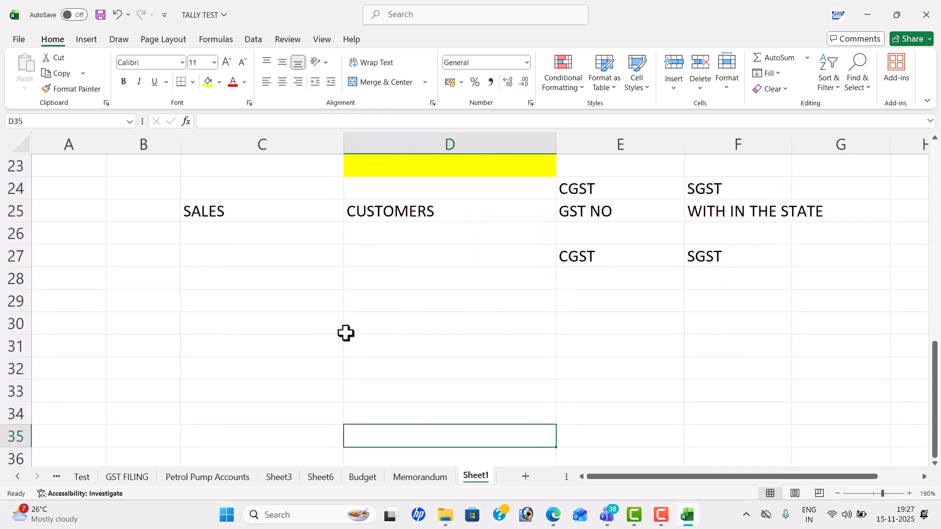
click(384, 316)
text(MIS)
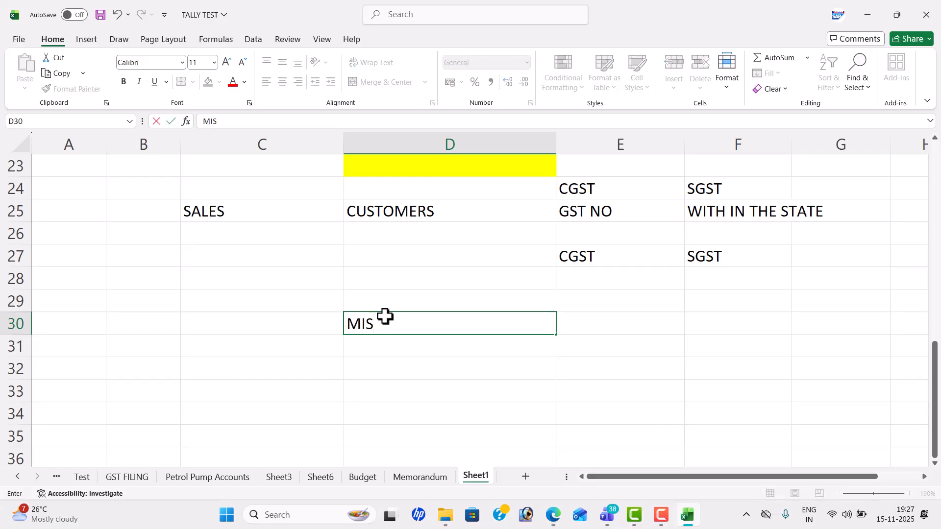
text( REPORTS)
key(Return)
key(Return)
text(GST)
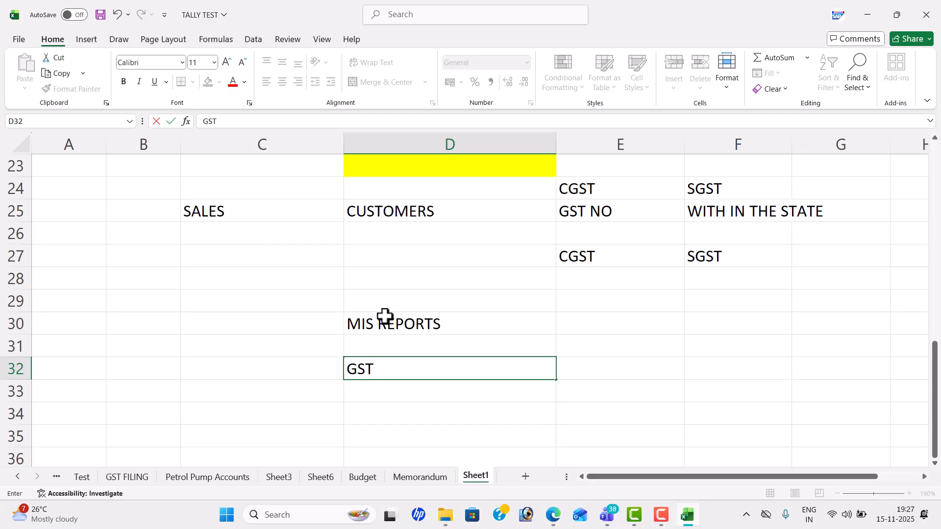
text( REPORTS)
key(Return)
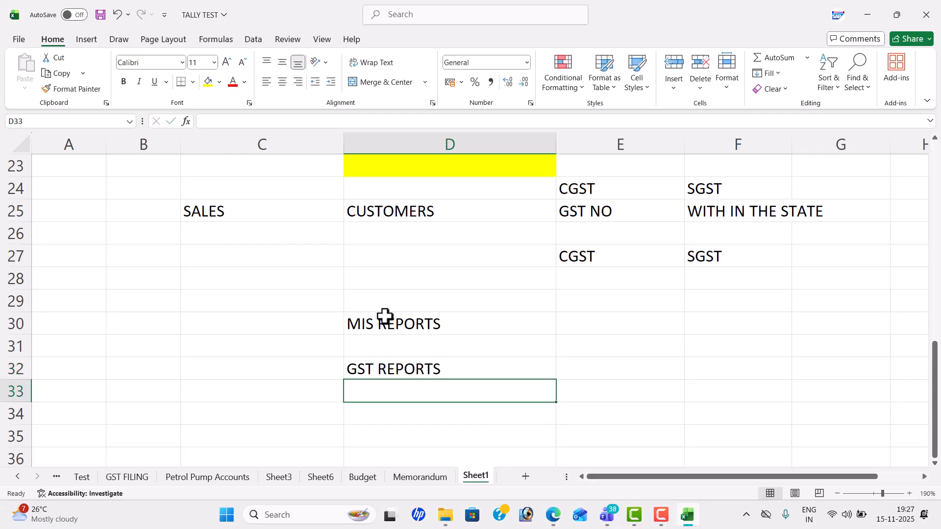
click(478, 348)
key(ctrl+s)
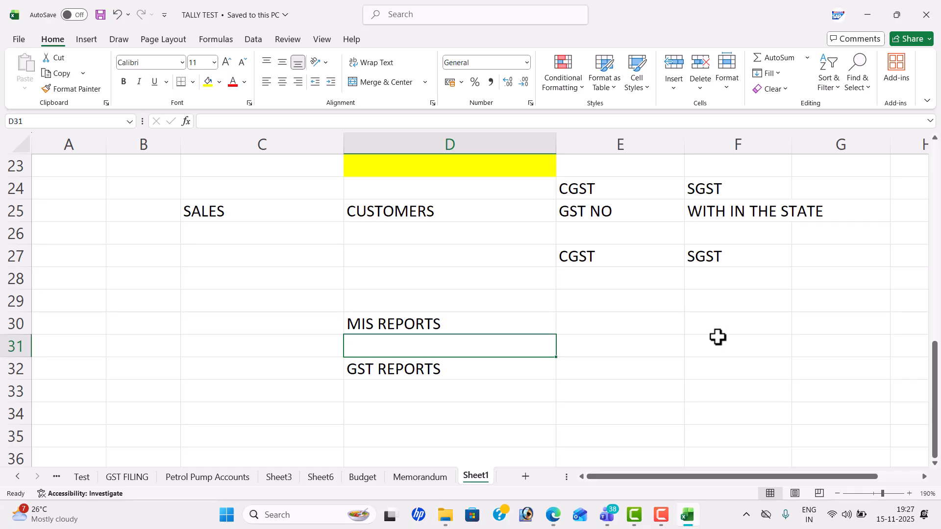
Step: Launch TallyPrime from the Windows search
click(304, 511)
text(TALL)
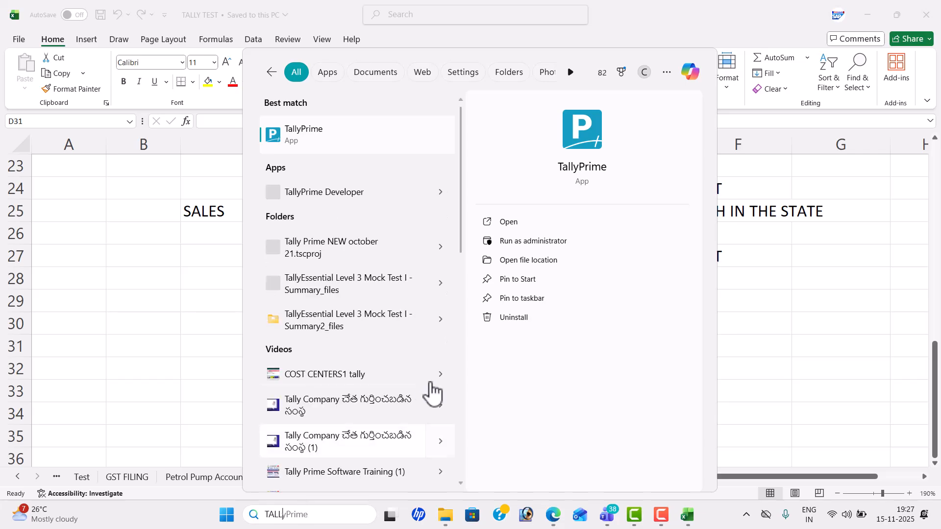
click(541, 228)
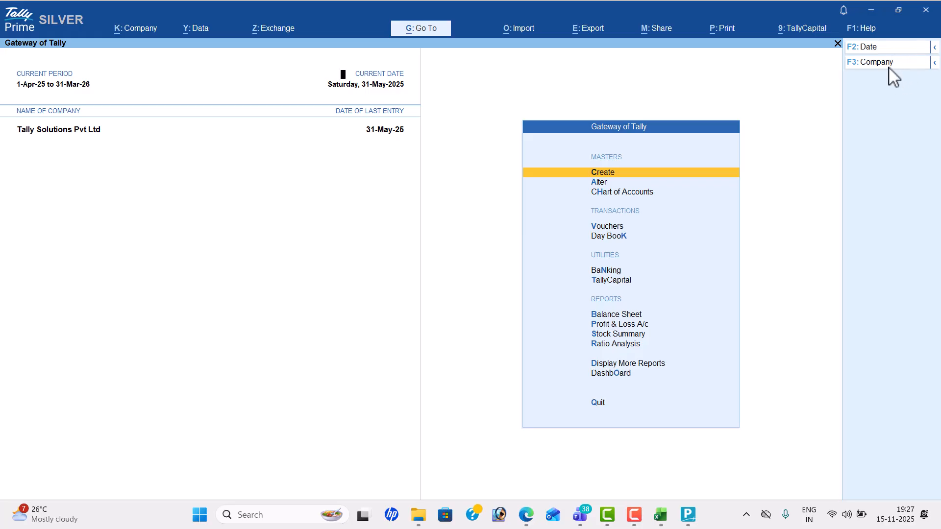
Step: Shut the open company to show the company list, then return to the Excel workbook
click(889, 67)
key(Up)
key(Return)
key(y)
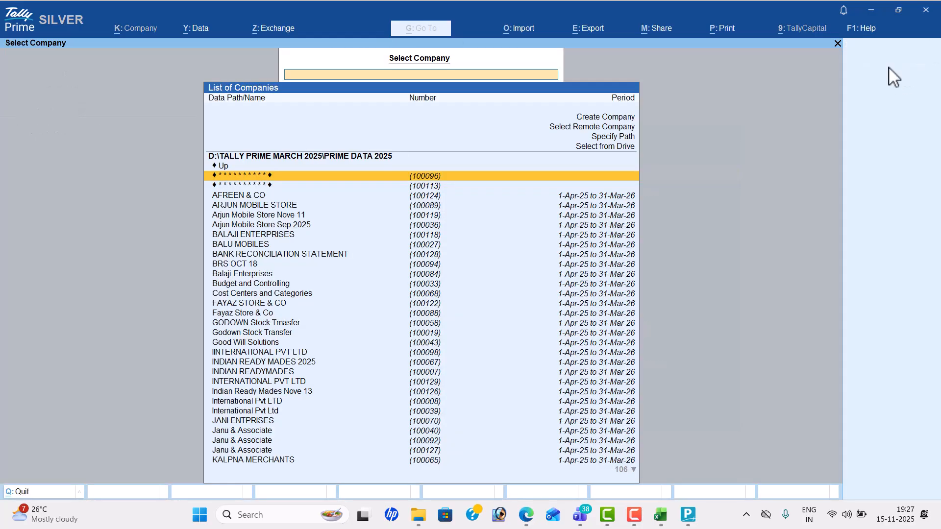
key(alt+Tab)
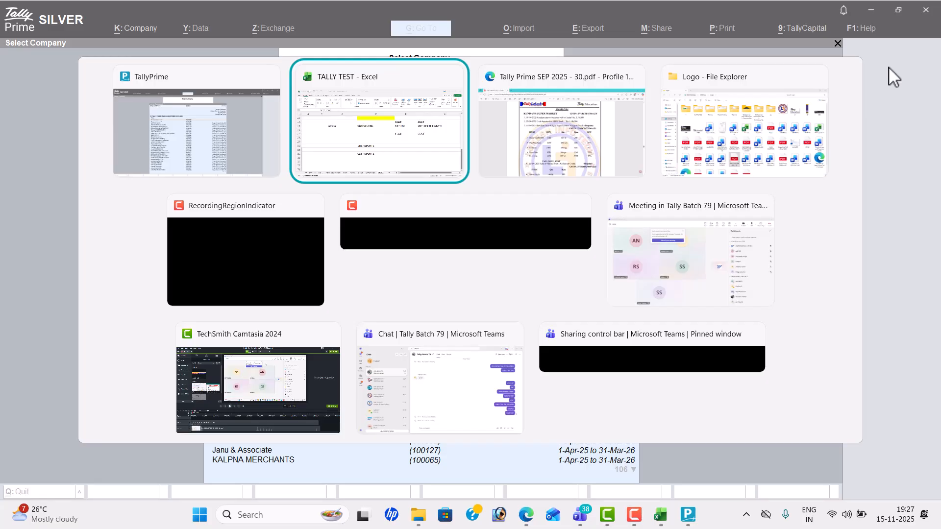
key(Down)
key(Down)
key(Down)
key(Down)
key(Down)
key(Down)
key(Down)
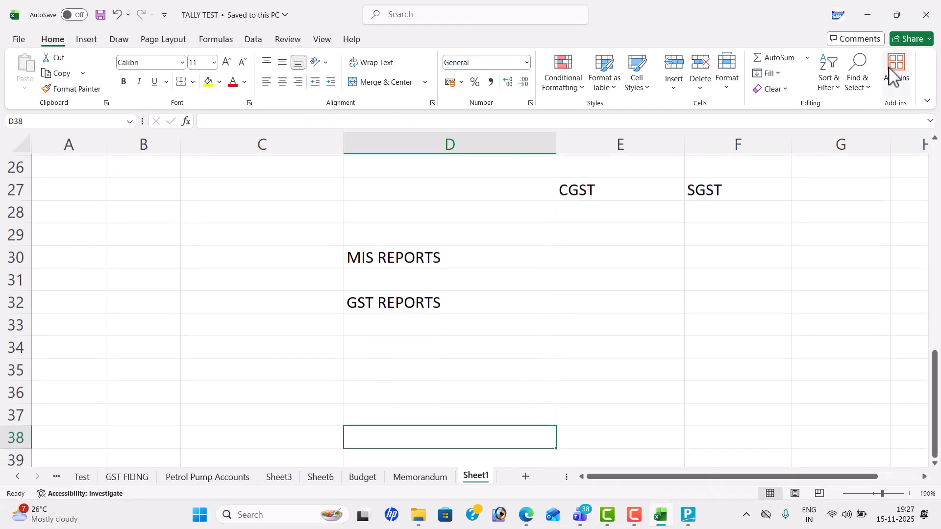
Step: Enter WITH IN THE STATE in C35 and INTRA STATE in D35
click(327, 217)
click(266, 344)
key(Down)
key(Down)
key(Down)
key(Up)
key(Up)
key(Up)
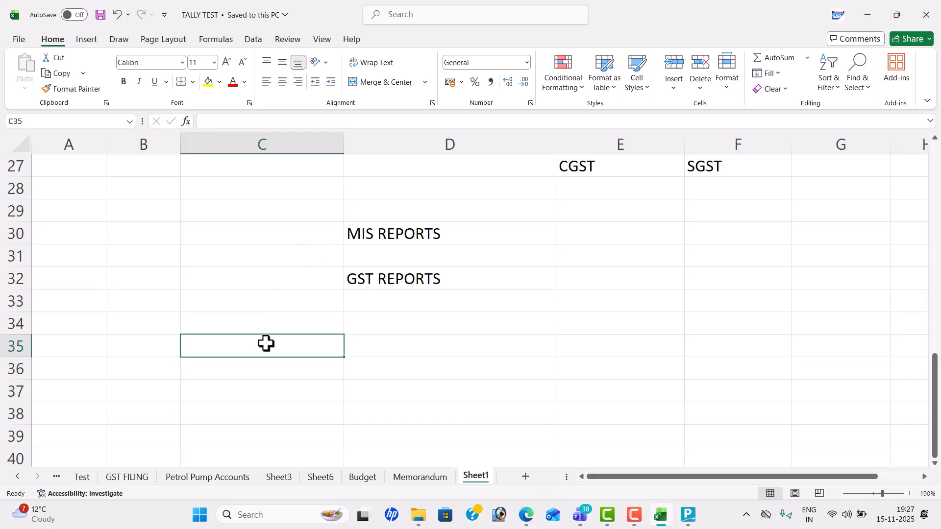
text(WITH)
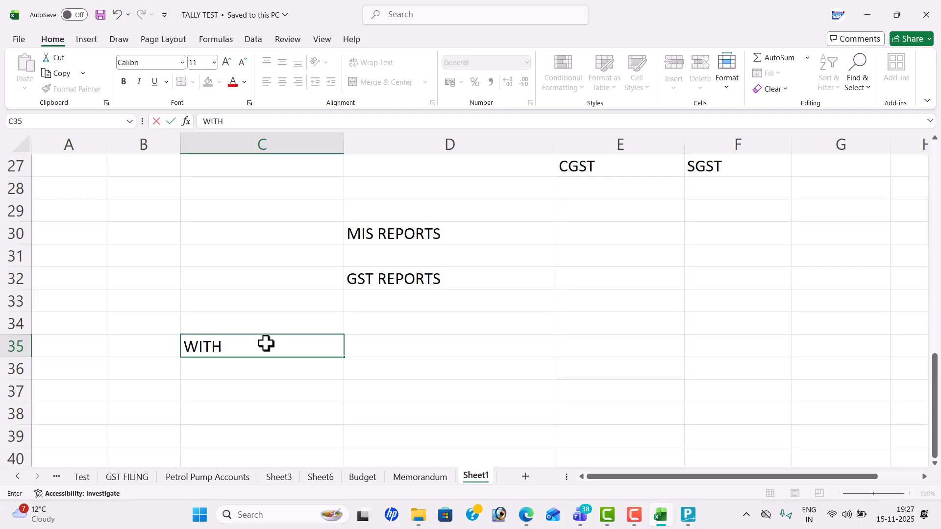
text( IN THE STATE)
key(Tab)
text(INT)
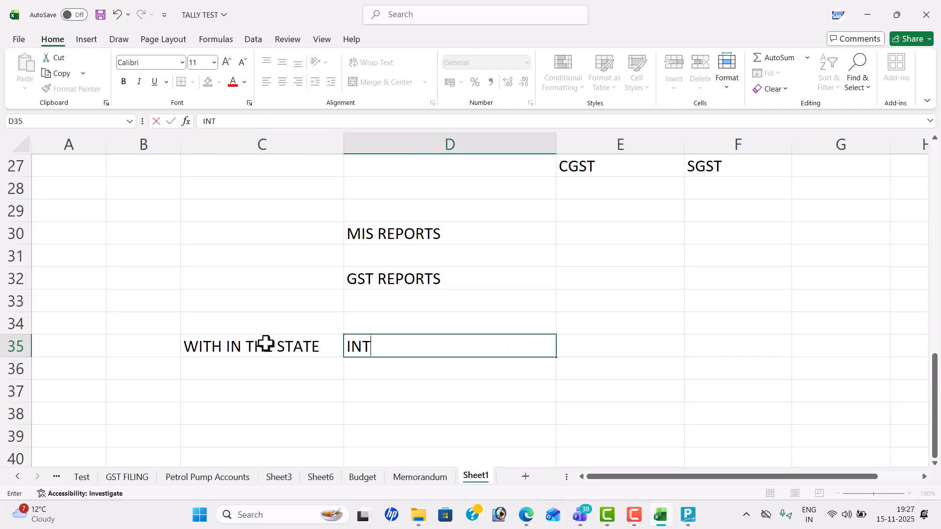
text(RA STATE)
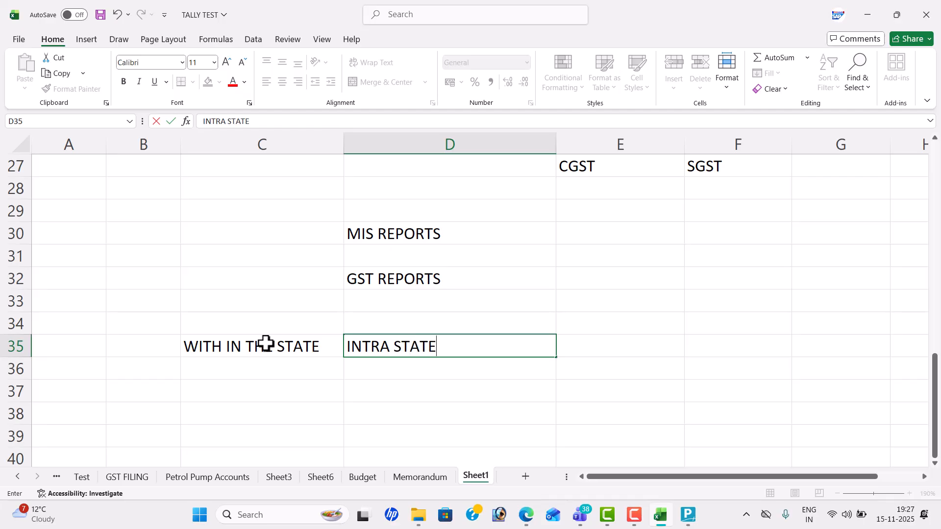
key(Return)
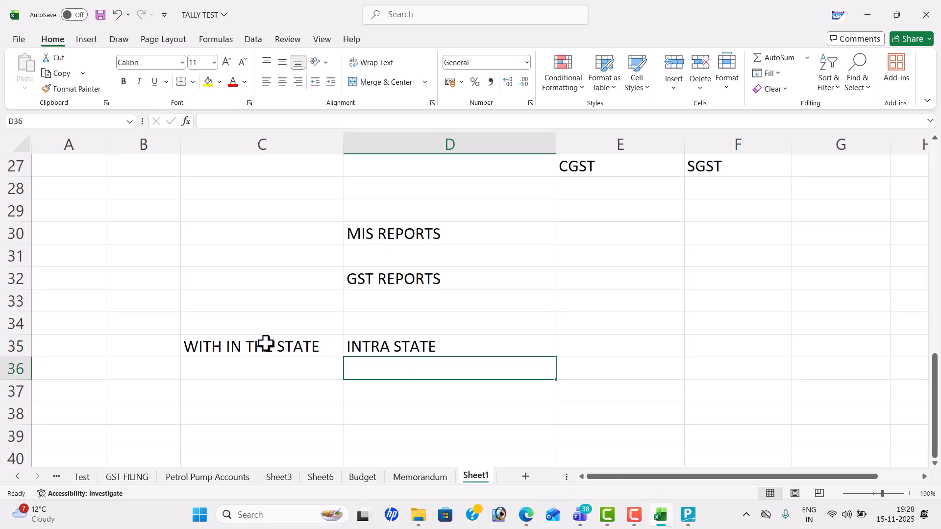
Step: Enter OUT SIDE STATE in C37 and INTER STATE in D37
key(Left)
key(Down)
text(OUT)
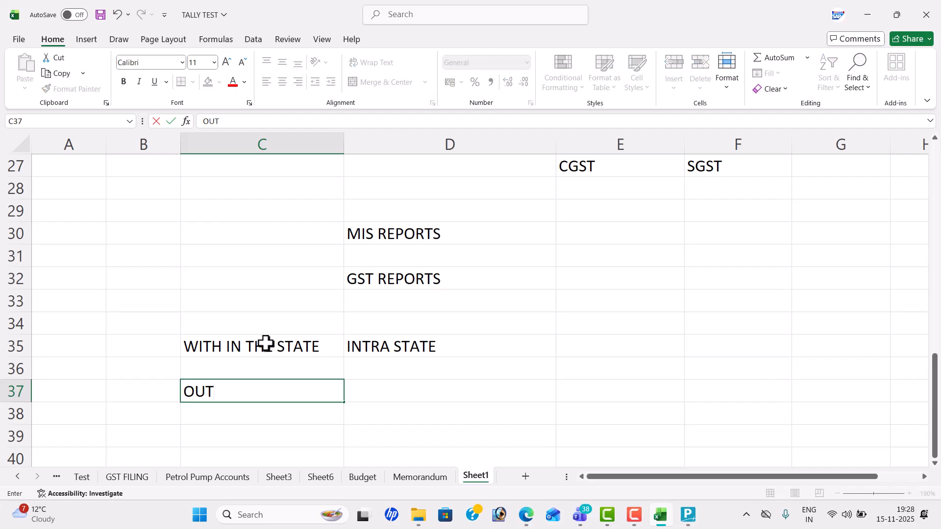
text( SIDE STATE)
key(BackSpace)
key(BackSpace)
text(ATE)
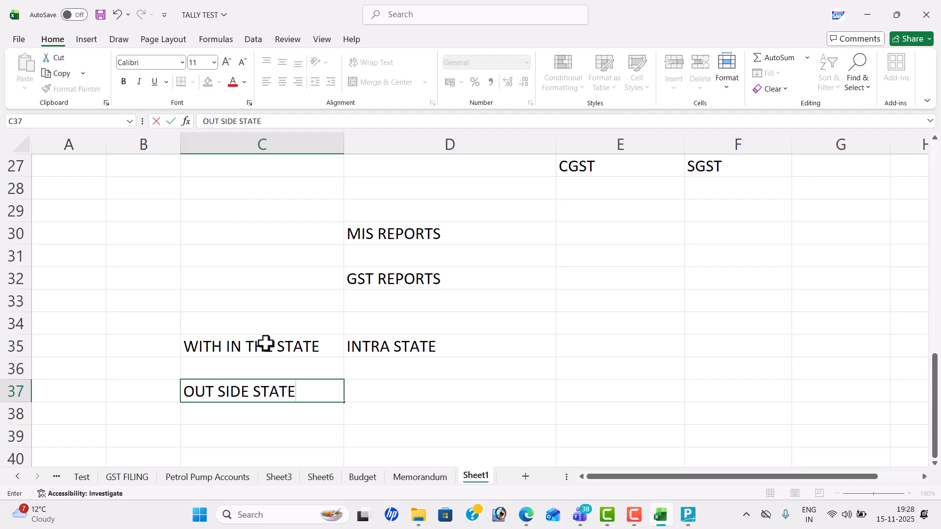
key(Tab)
text(INTER)
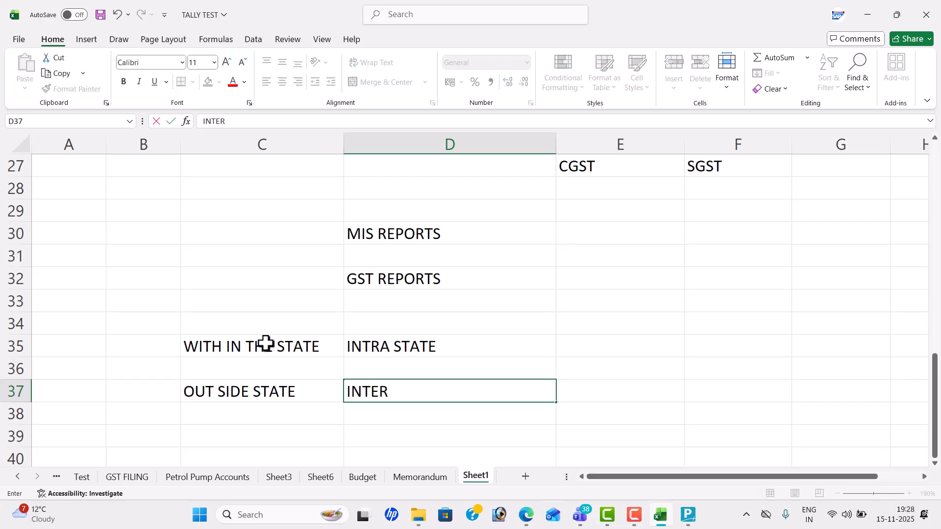
text( STAT)
key(Tab)
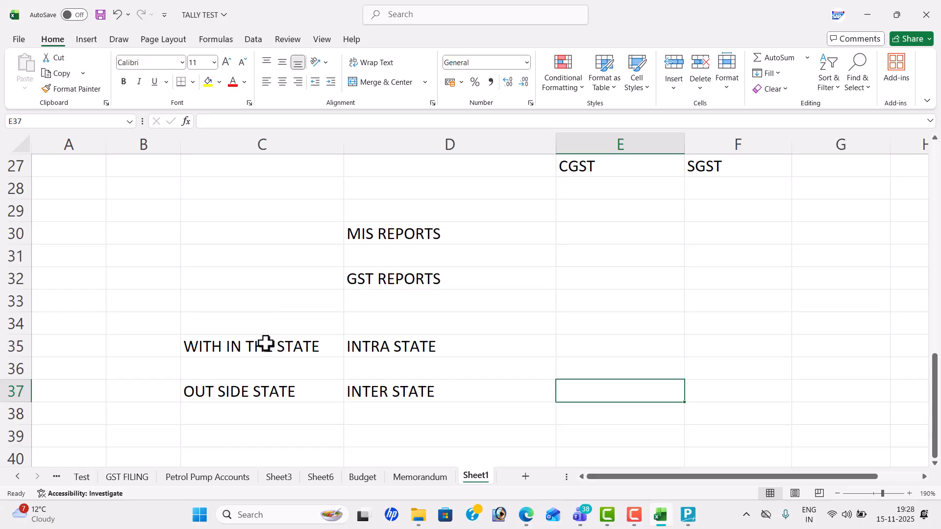
Step: Add CGST and SGST in E35:F35 and IGST in E37
click(614, 353)
text(GST)
key(BackSpace)
key(BackSpace)
key(BackSpace)
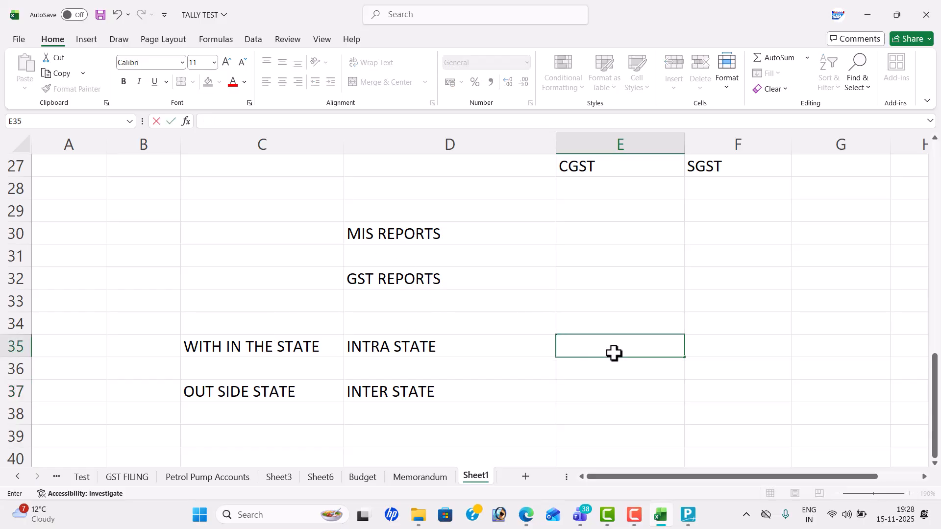
text(CGST)
key(Right)
text(SGST)
key(Return)
key(Left)
key(Down)
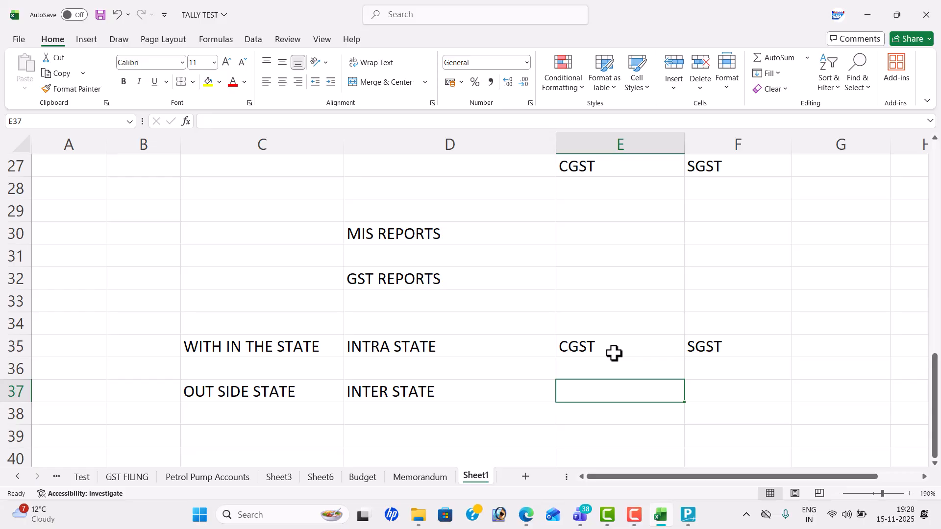
text(IGST)
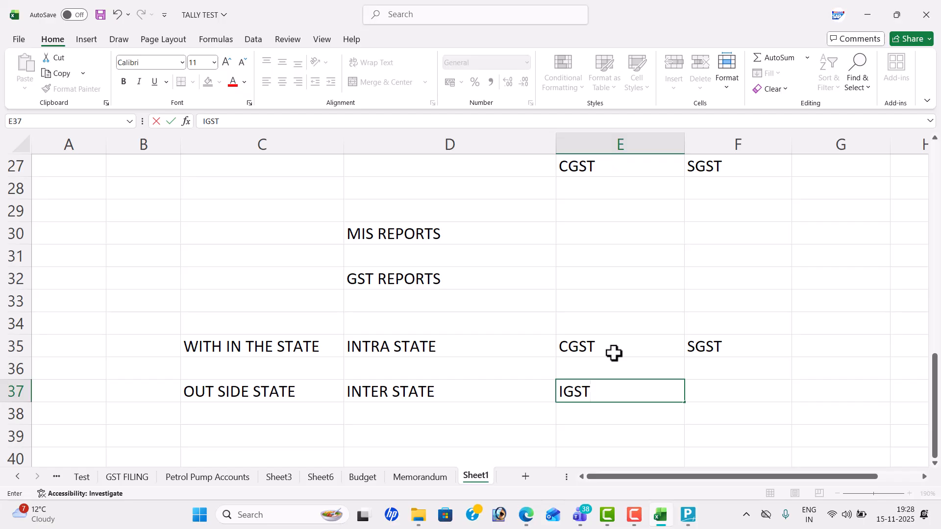
click(337, 427)
Step: Enter CASH DISCOUNT in C39 and DISTOUNT ALLOED in D39
key(Down)
key(Down)
key(Down)
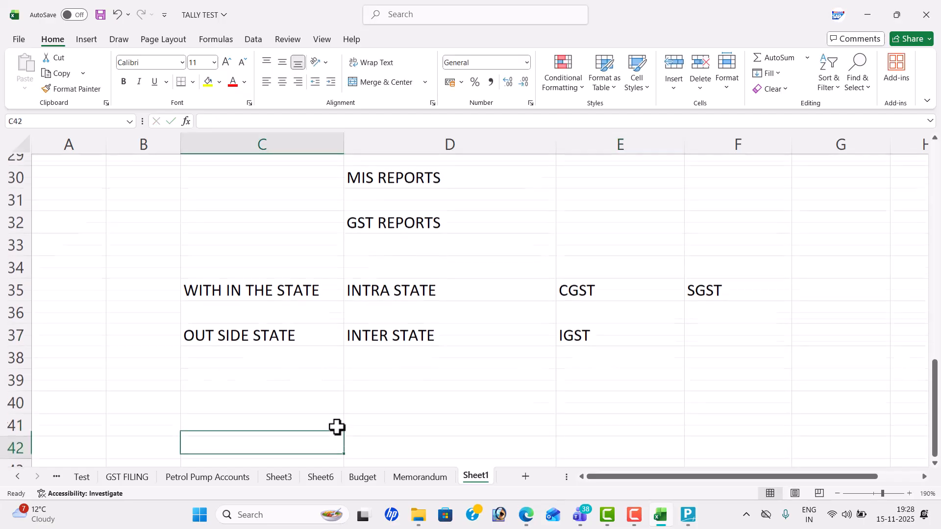
click(295, 362)
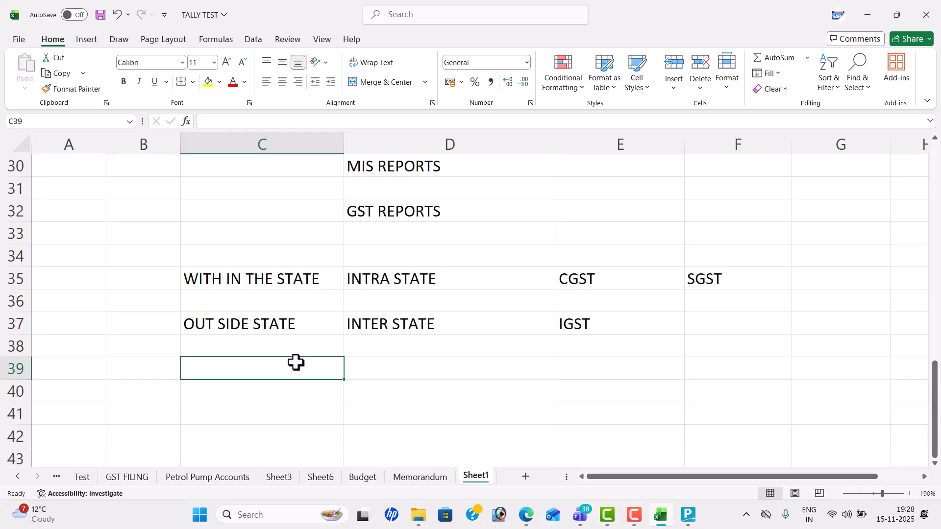
text(CASG)
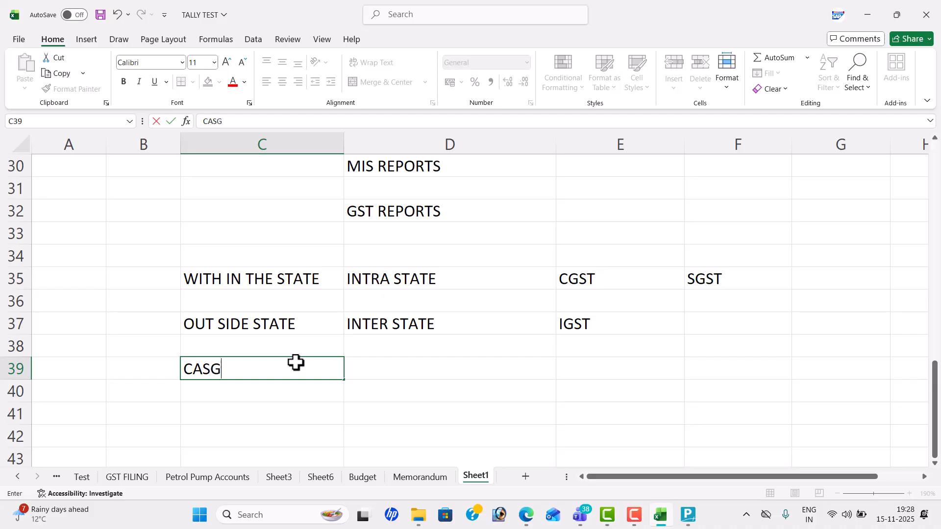
key(BackSpace)
text(H DISCOUNT)
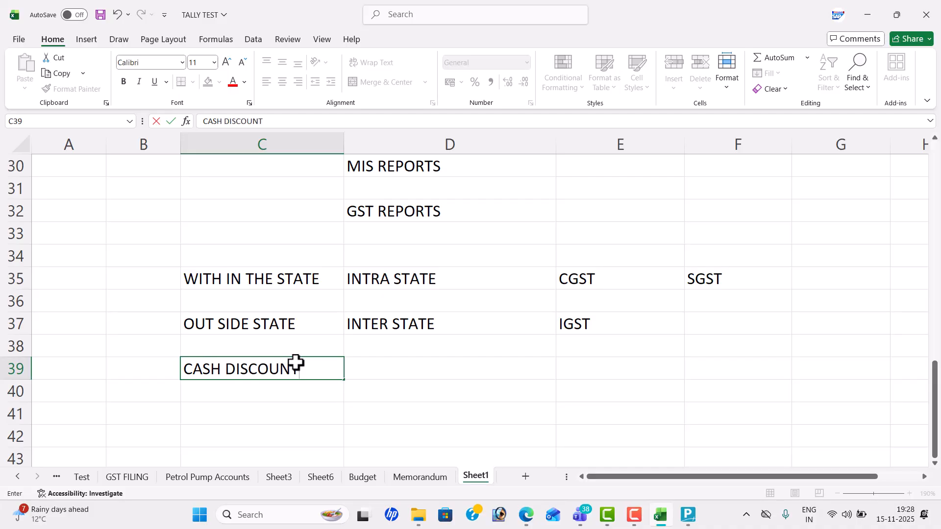
key(Tab)
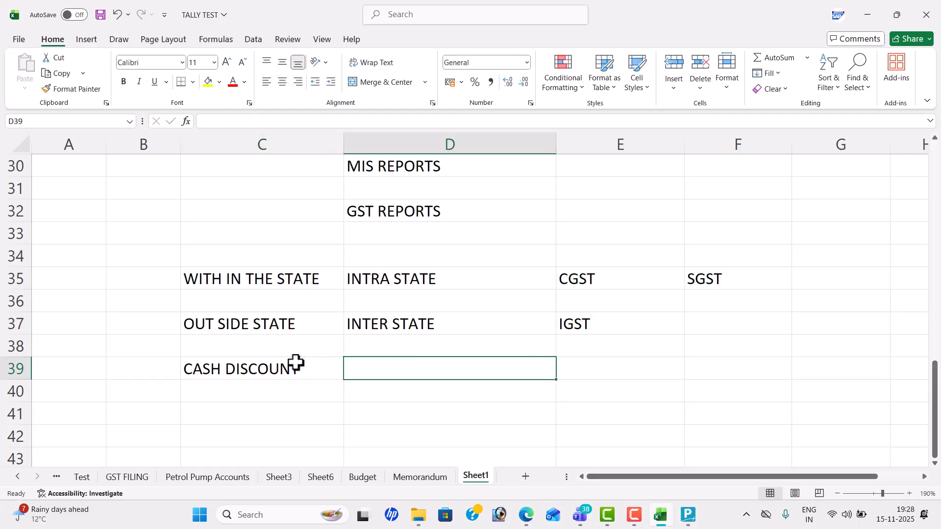
text(DISTOU)
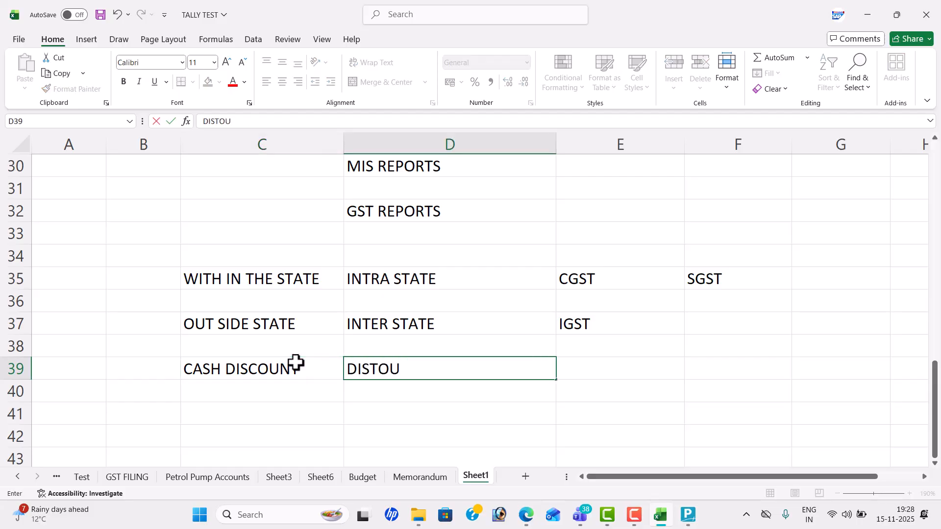
text(NT ALLOSE)
key(BackSpace)
key(BackSpace)
text(ED)
key(Return)
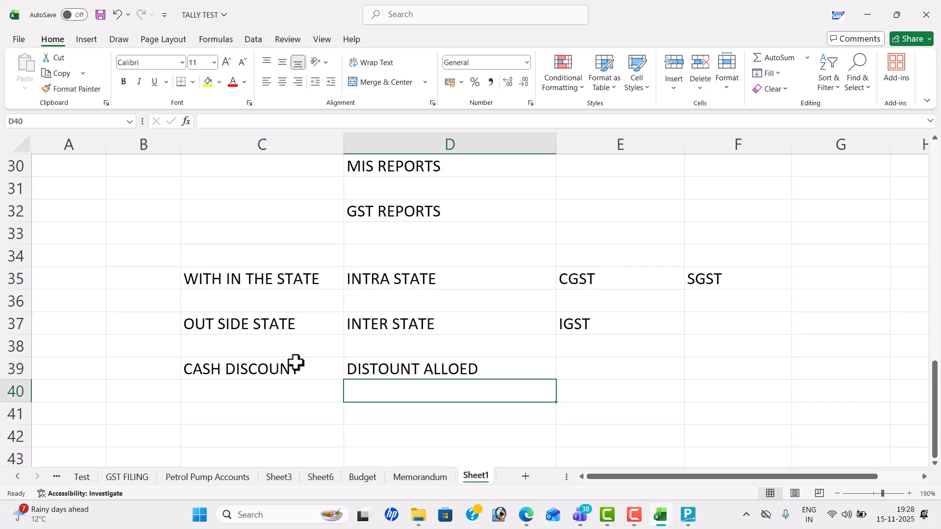
Step: Change C39 to DISCOUNT RECE and enter PURCHASE and SALES in C40:D40
click(296, 362)
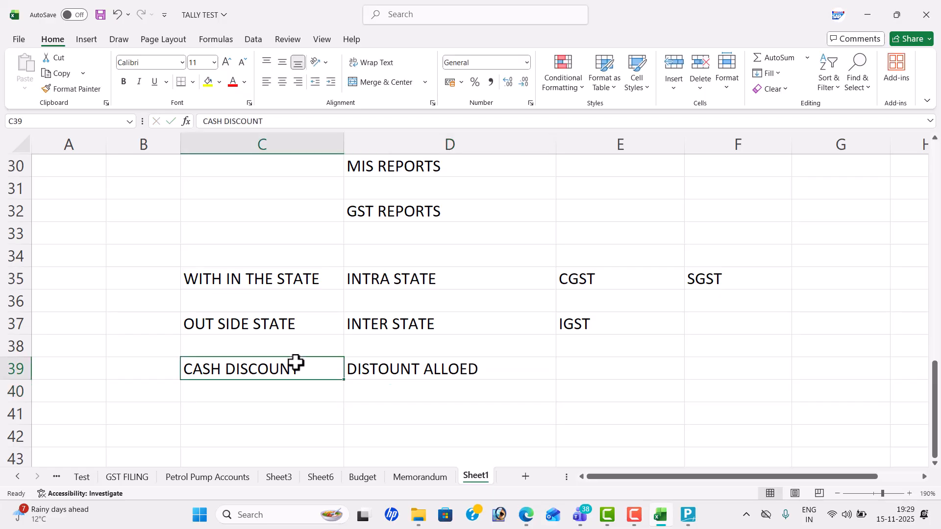
text(DIS)
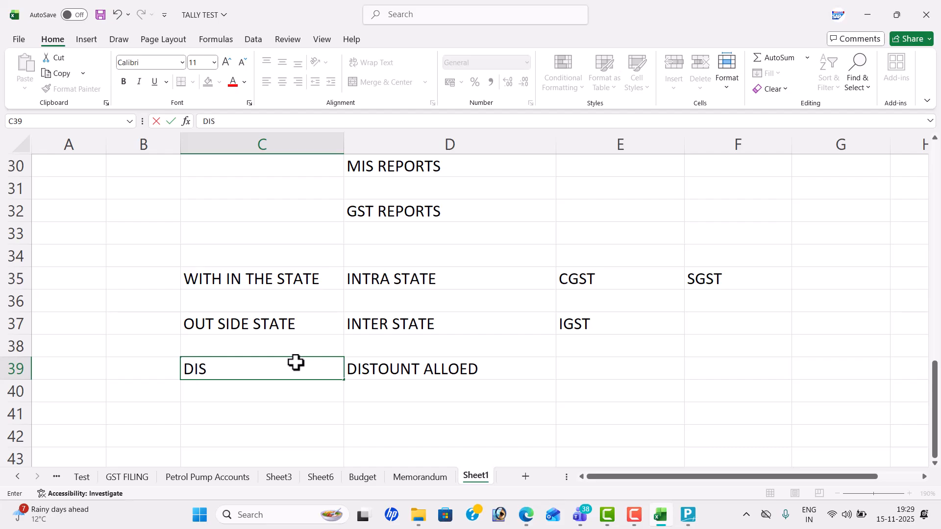
text(COUNT RECE)
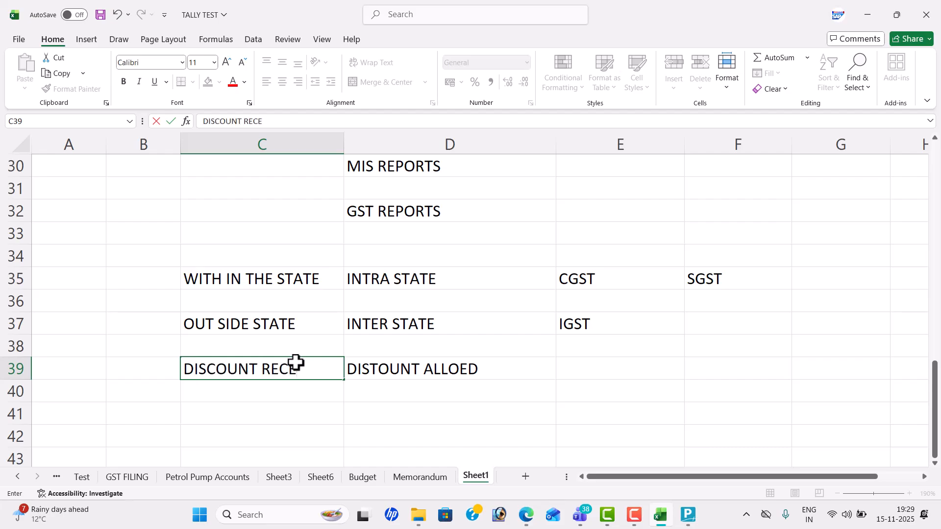
click(290, 389)
text(PURCHASE)
key(Tab)
text(SALES)
key(Return)
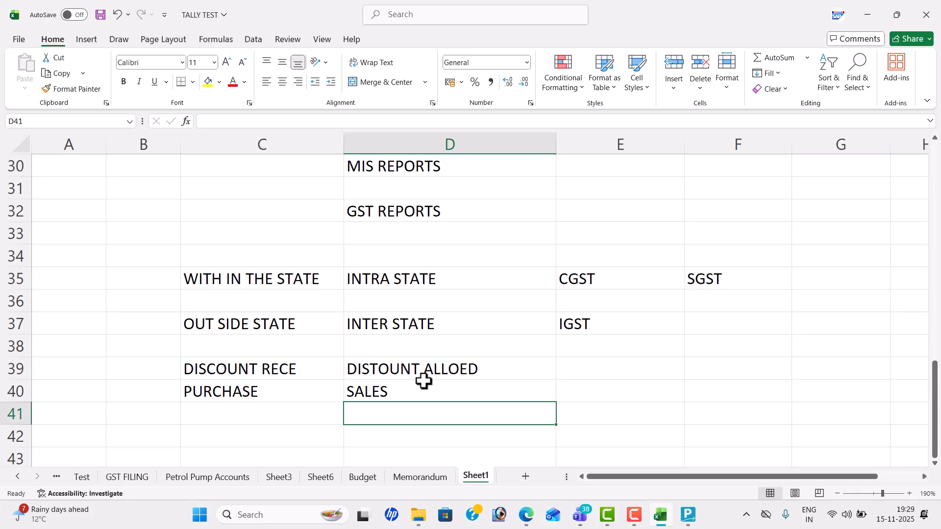
Step: Add the TOTAL AMOT heading in E39
click(609, 359)
text(TOTAL AMOT)
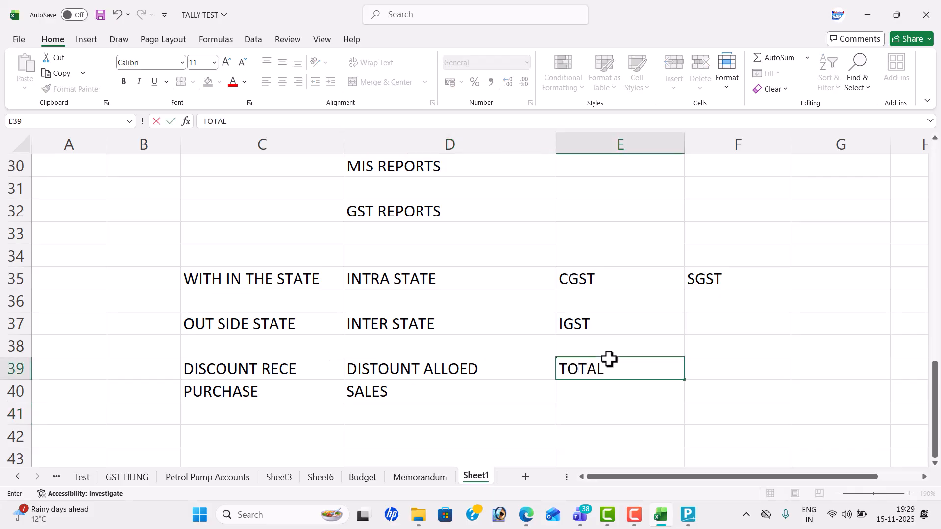
key(Return)
key(Return)
key(Return)
key(Return)
key(Return)
key(Return)
key(Return)
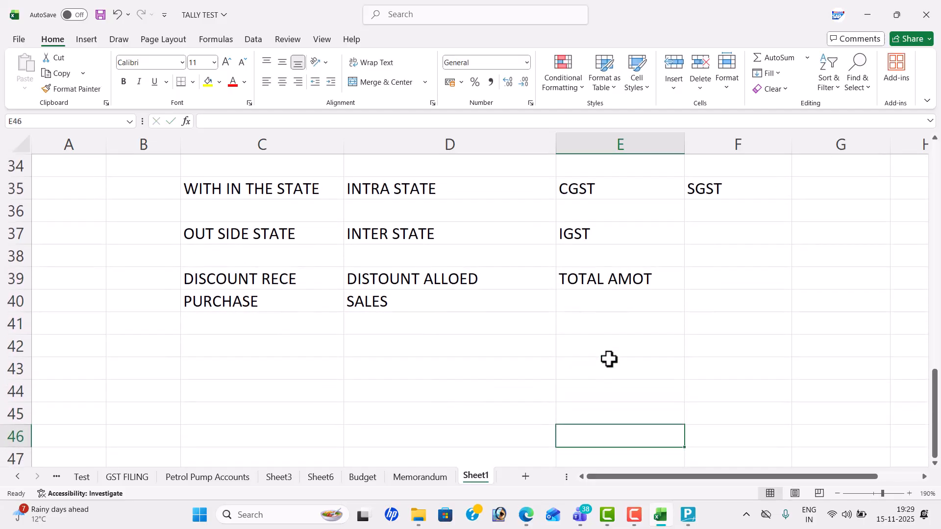
Step: Enter DEBIT NOTE in C42 and CREDIT NOTE in D42
click(251, 345)
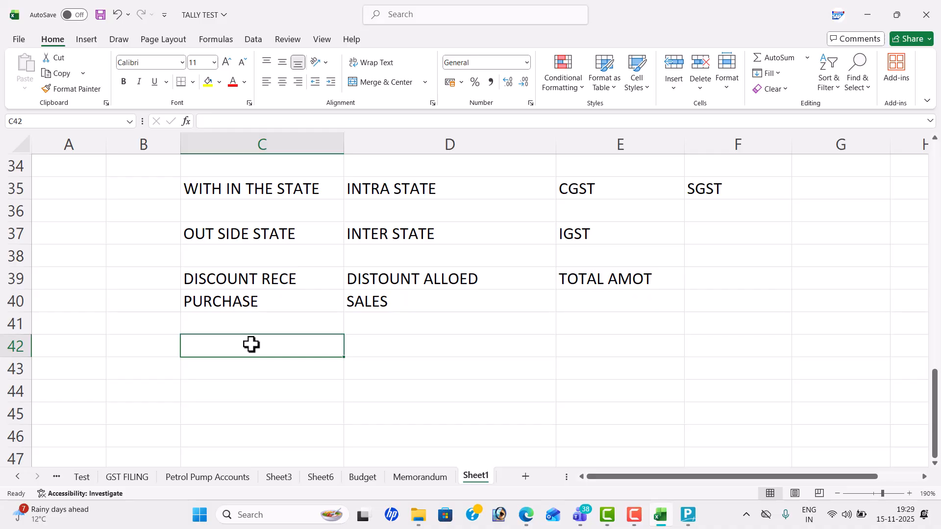
text(DEBIT NOTE)
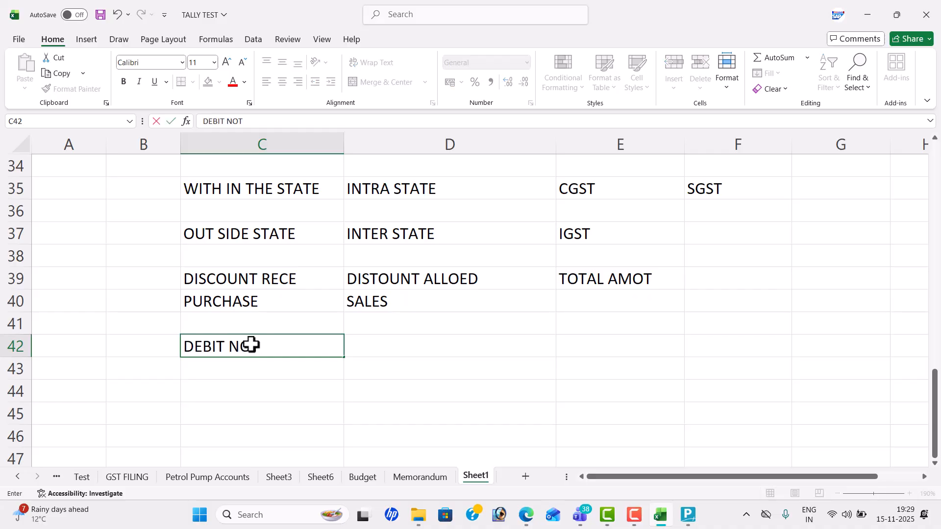
key(Tab)
text(CREDIT )
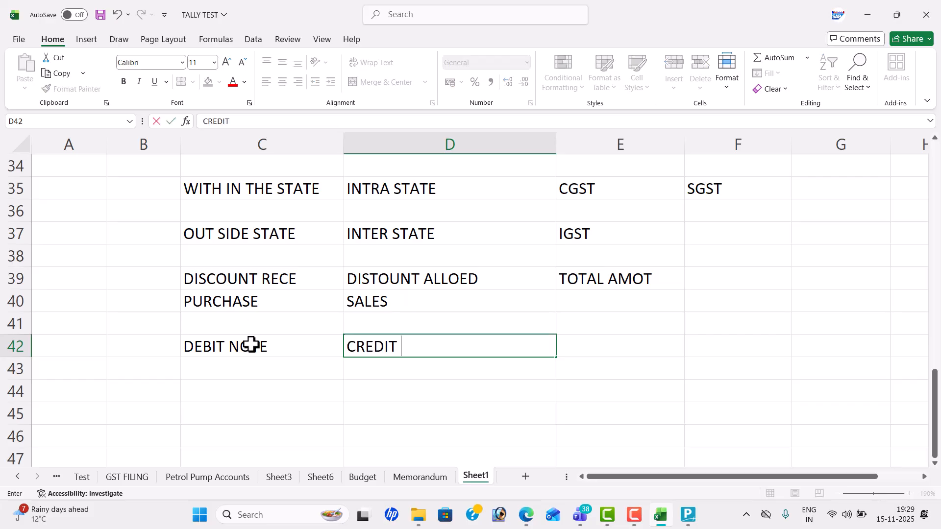
text(NOTE)
key(Return)
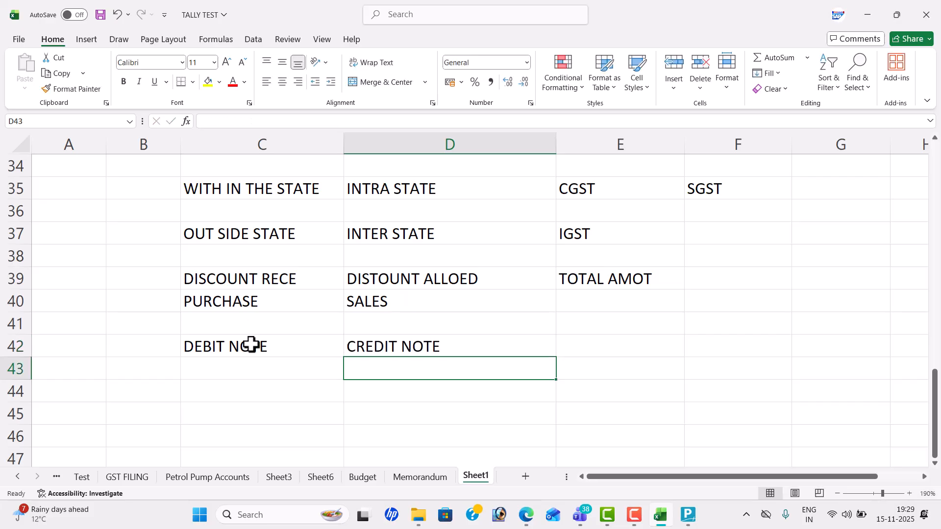
Step: Enter PURCHAE RETURN in C43 and SALES RETURN in D43
click(260, 367)
text(P)
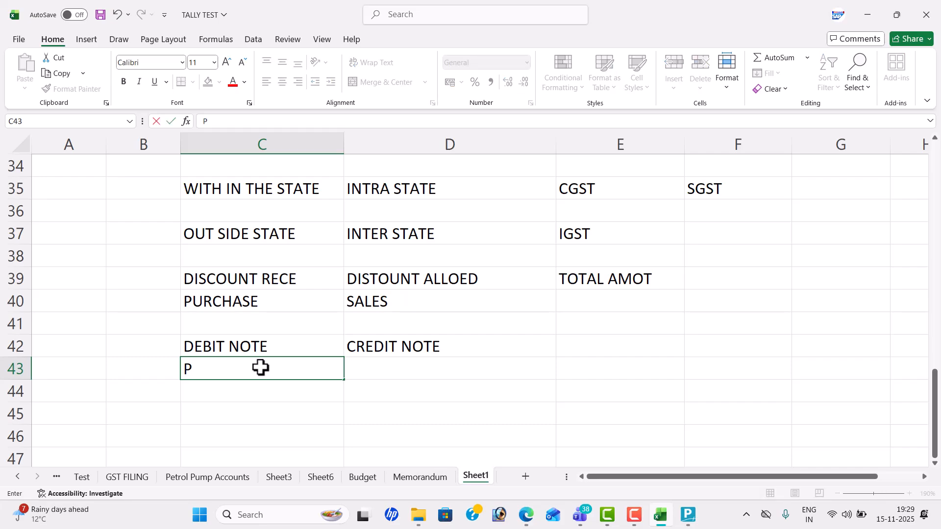
text(URCHAE RETURN)
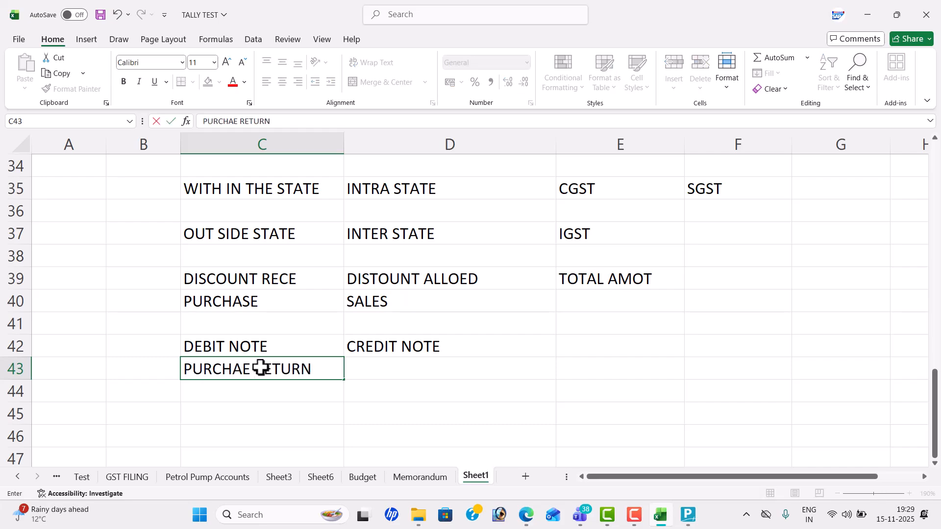
key(Tab)
text(SALES)
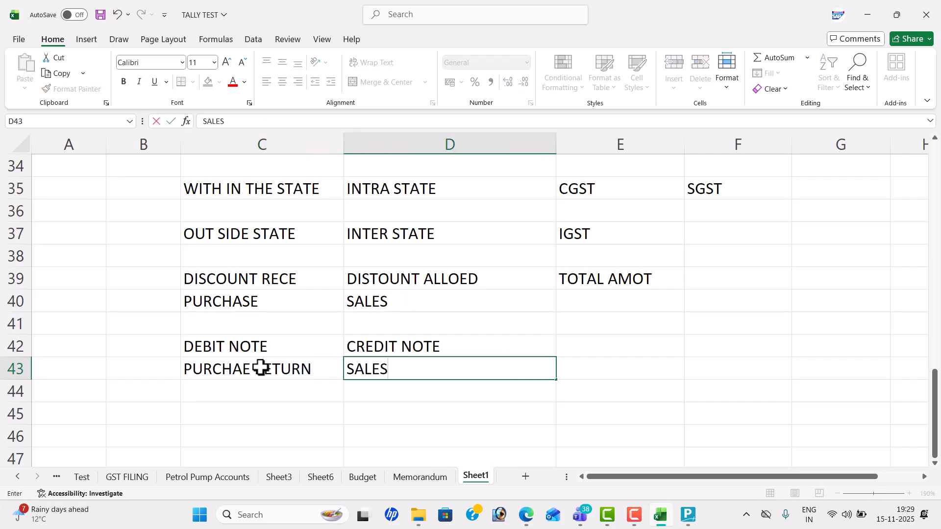
text( RETUR)
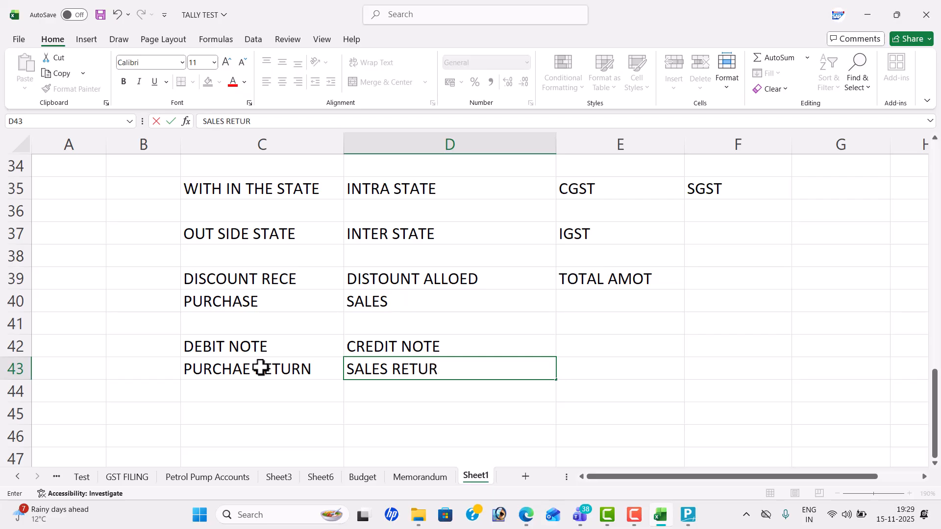
text(N)
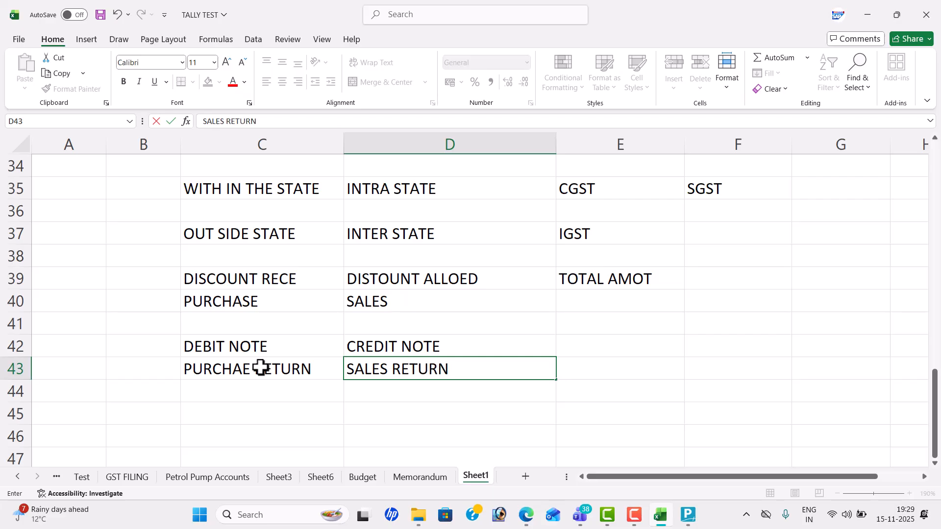
click(463, 327)
Step: Enter TRADE DISCOUNT in C45 and 'item sport' in D45
click(308, 405)
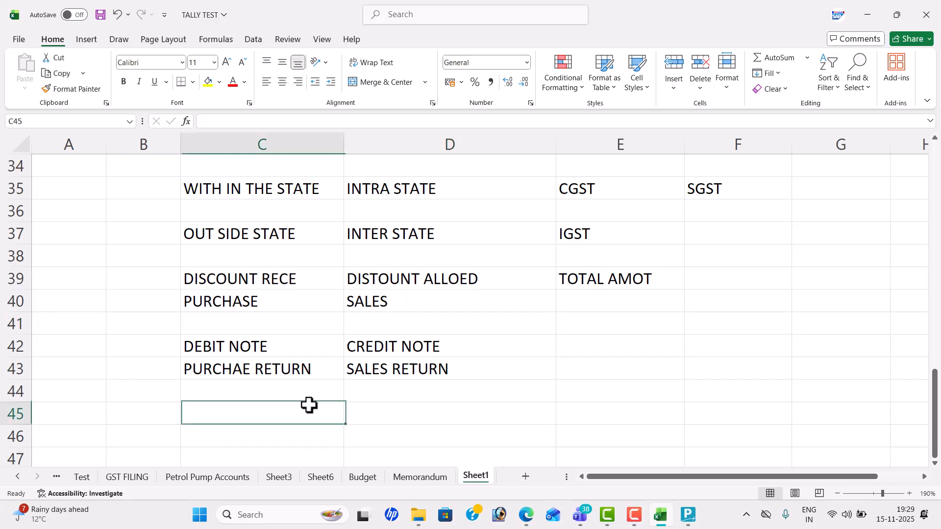
text(D)
key(BackSpace)
text(TRADE)
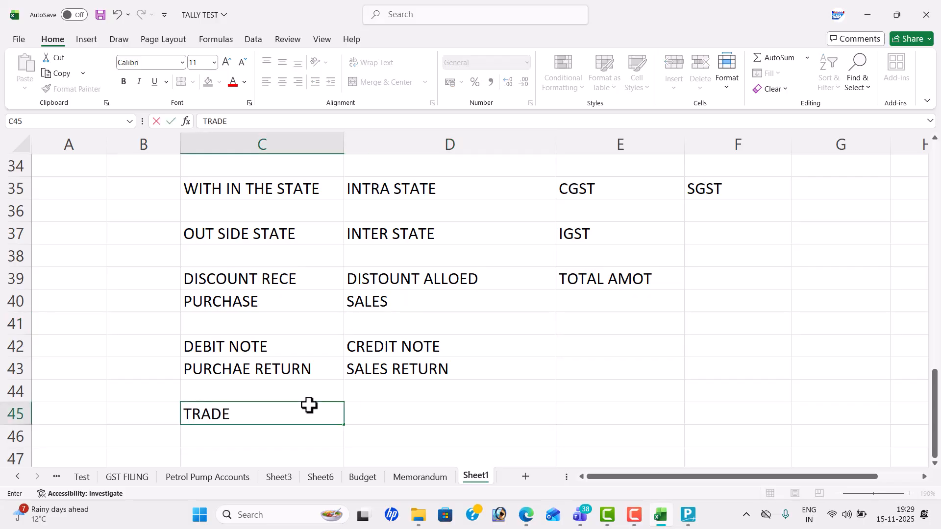
text( DISCOUNT)
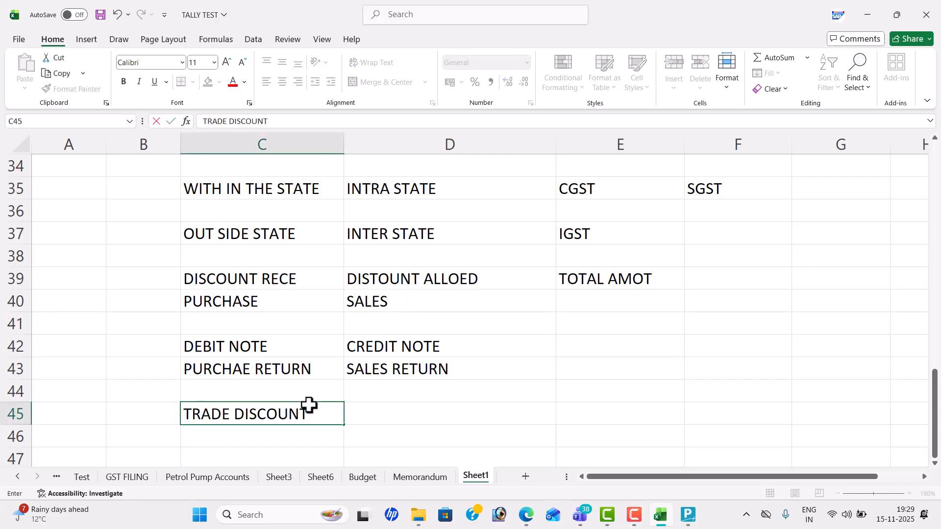
key(Tab)
text(it)
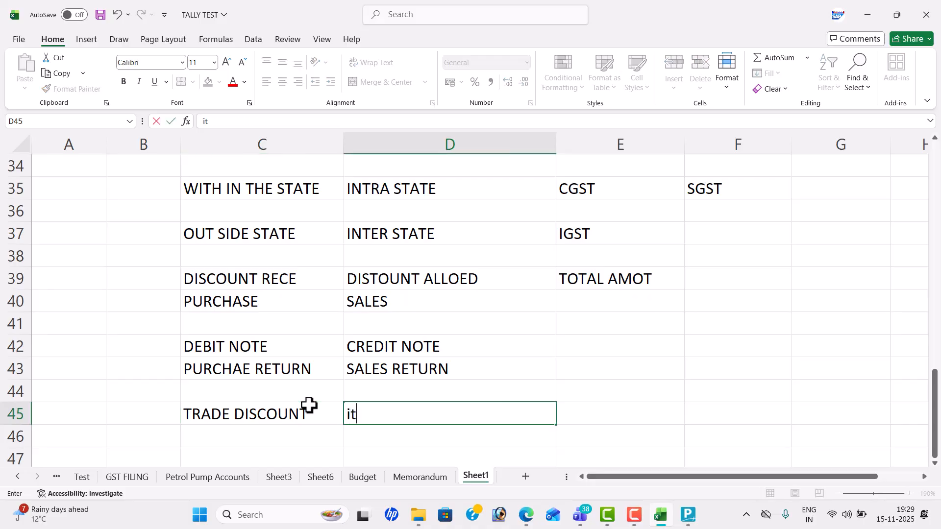
text(em sport)
key(Return)
Step: Correct cell D45 from 'item sport' to 'item spot'
key(BackSpace)
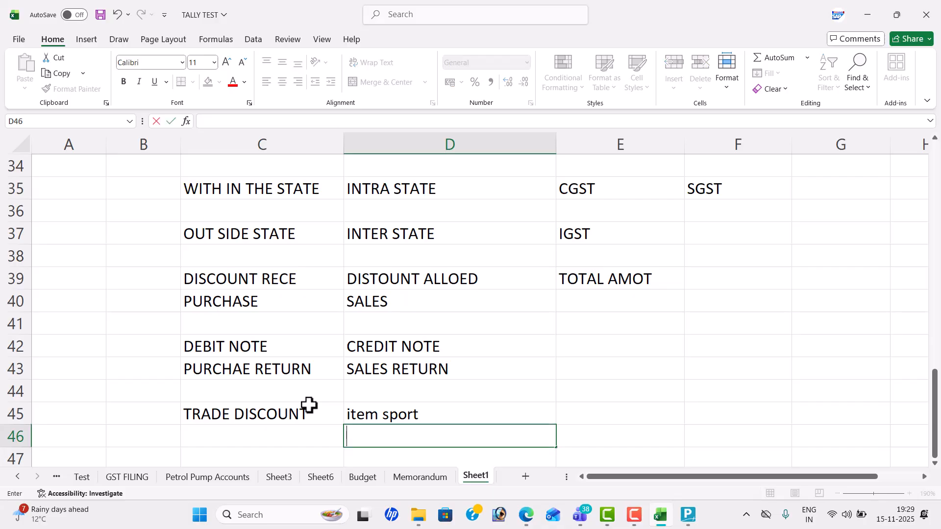
double_click(447, 409)
key(BackSpace)
key(BackSpace)
text(t)
click(604, 390)
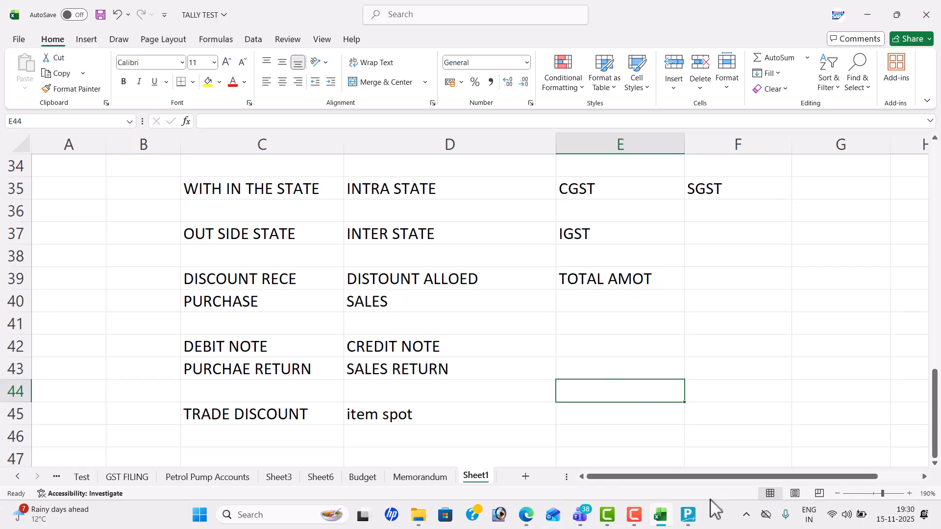
click(691, 514)
click(694, 510)
Step: Enter the company name 'Kundana Supper Market Nove' and the company's address
click(694, 510)
key(Up)
key(Up)
key(Up)
key(Up)
key(Up)
key(Return)
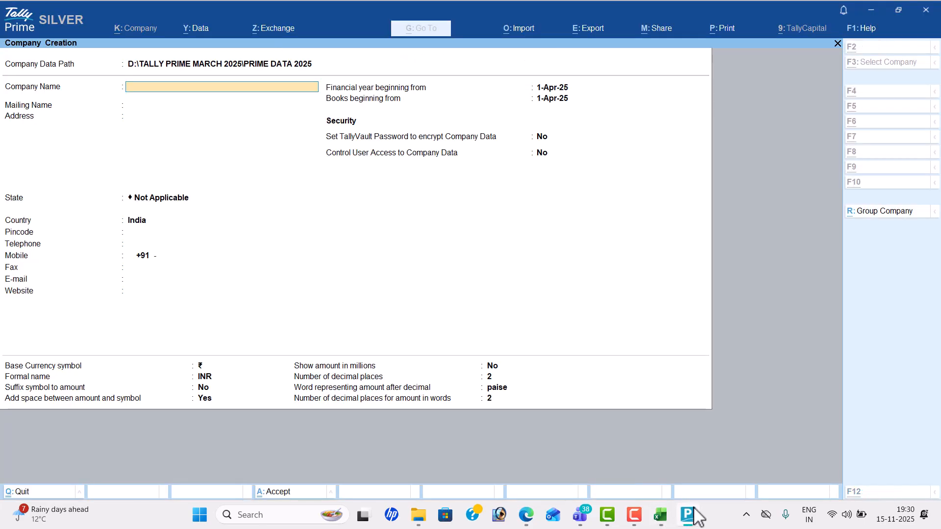
key(alt+Tab)
key(Tab)
key(alt+Tab)
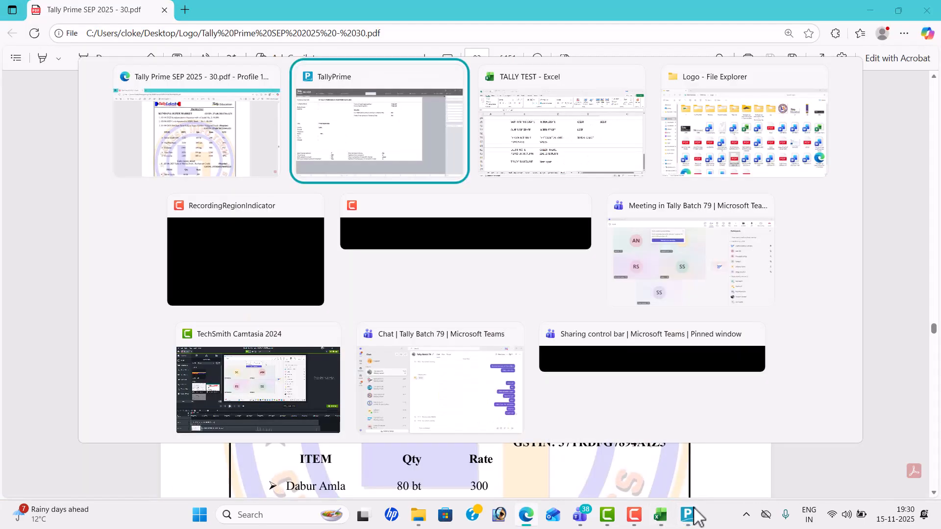
text(Kundan)
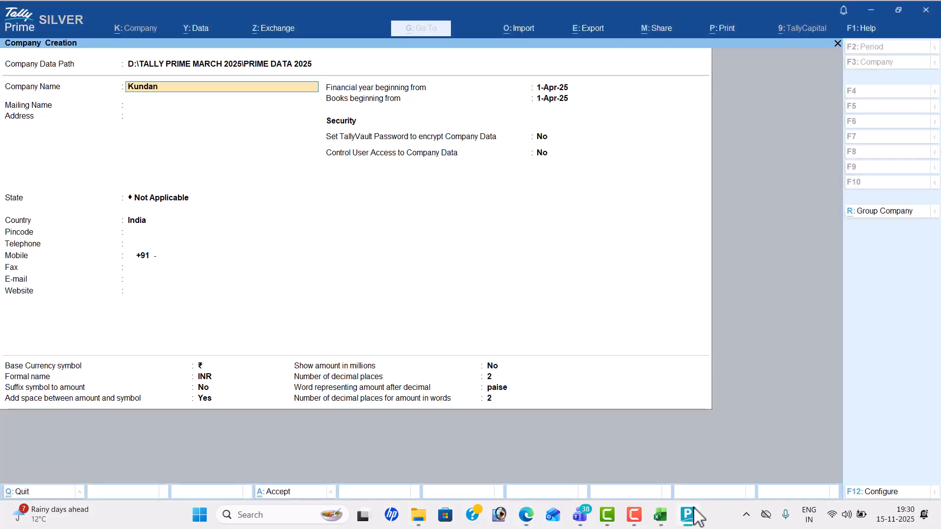
text(a Supper Market Nove 15)
key(Return)
key(Return)
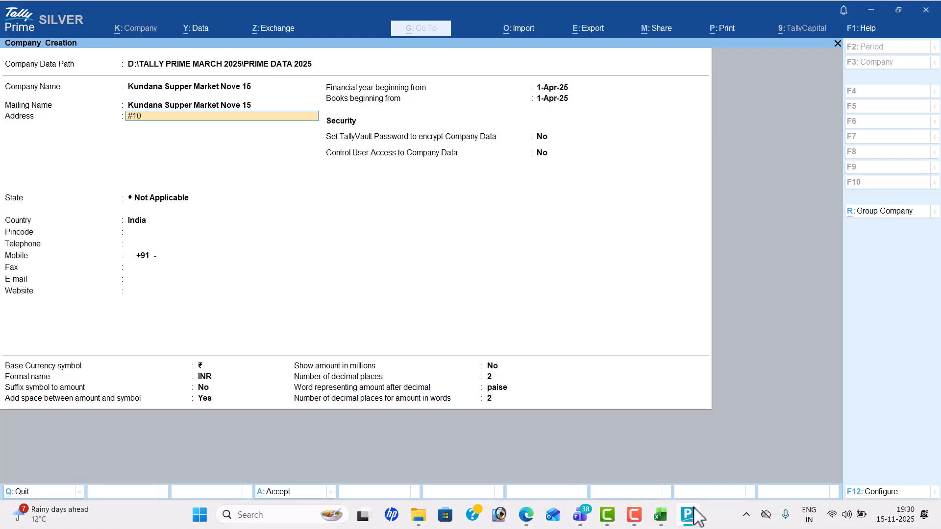
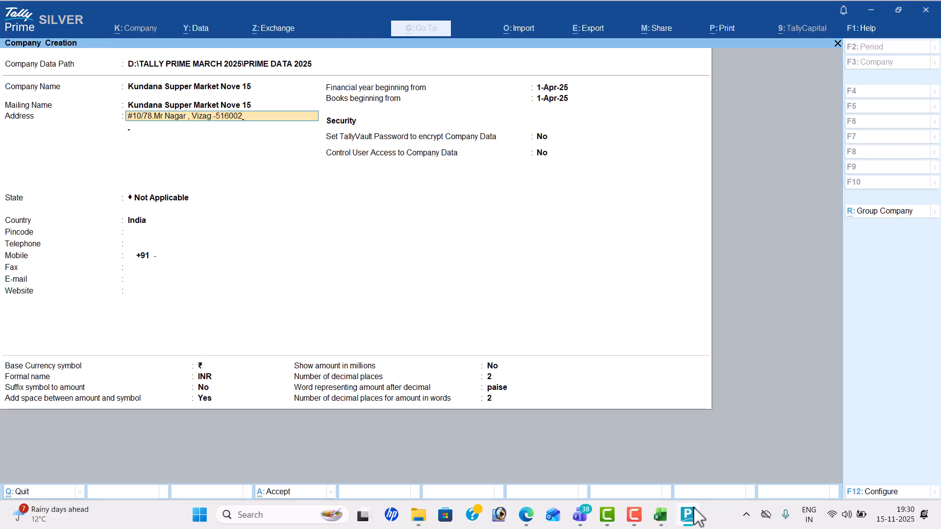
key(Return)
key(Return)
Step: Choose Andhra Pradesh as the state and enter the pincode
key(Down)
key(Down)
key(Return)
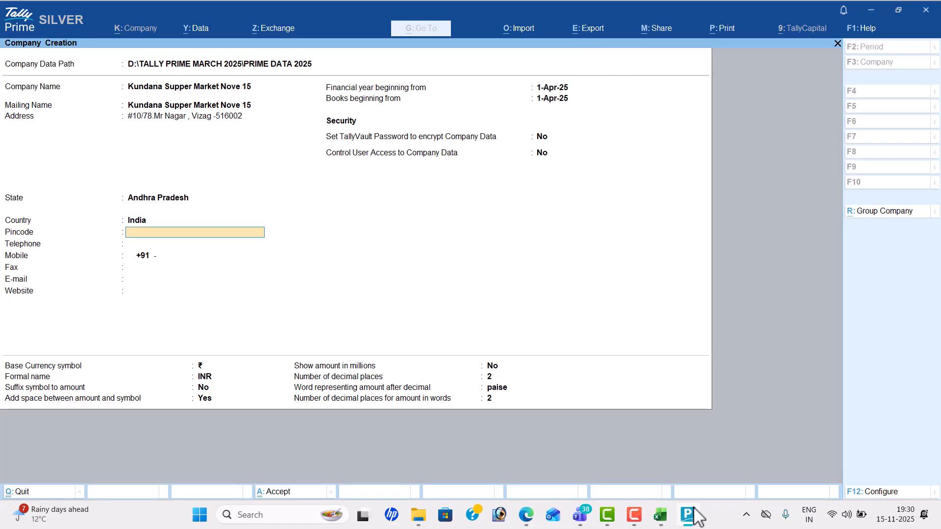
text(516002)
key(Return)
Step: Fill in the company's telephone, mobile and fax numbers
key(Return)
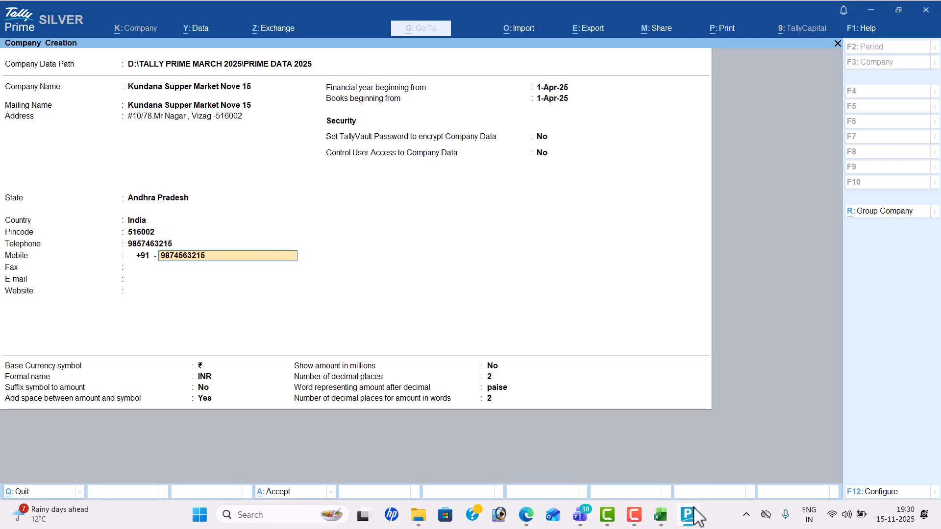
key(Return)
text(9866555)
key(Return)
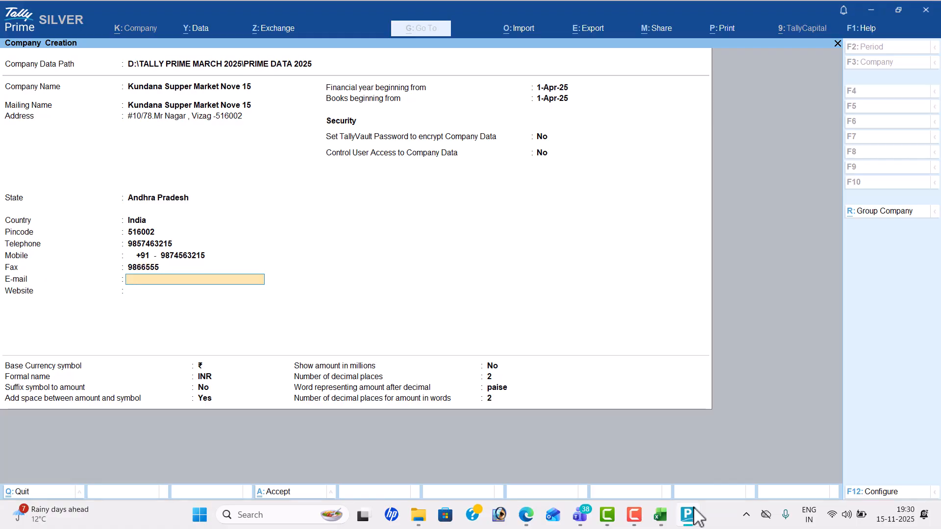
text(KU)
key(BackSpace)
key(BackSpace)
key(Return)
text(ww)
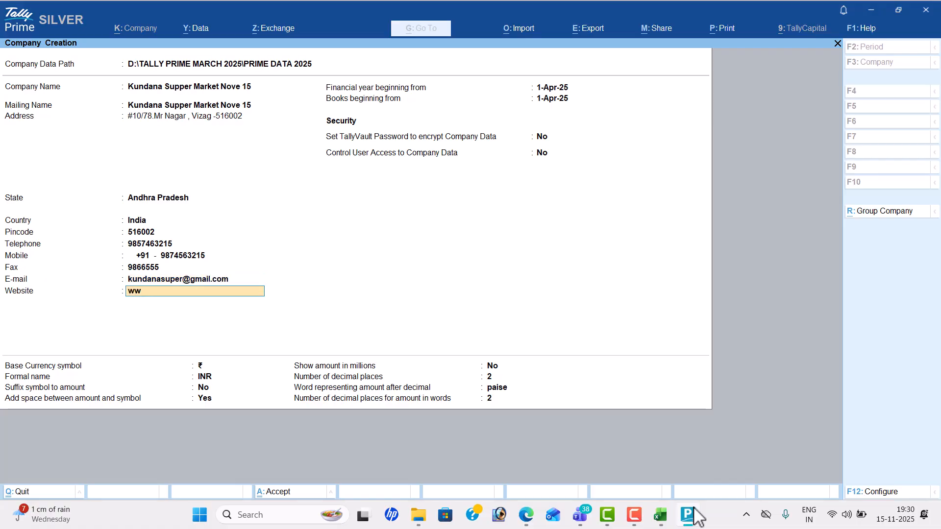
text(w)
text(.unda)
key(BackSpace)
key(BackSpace)
key(BackSpace)
key(BackSpace)
text(kundan)
text(.com)
key(Return)
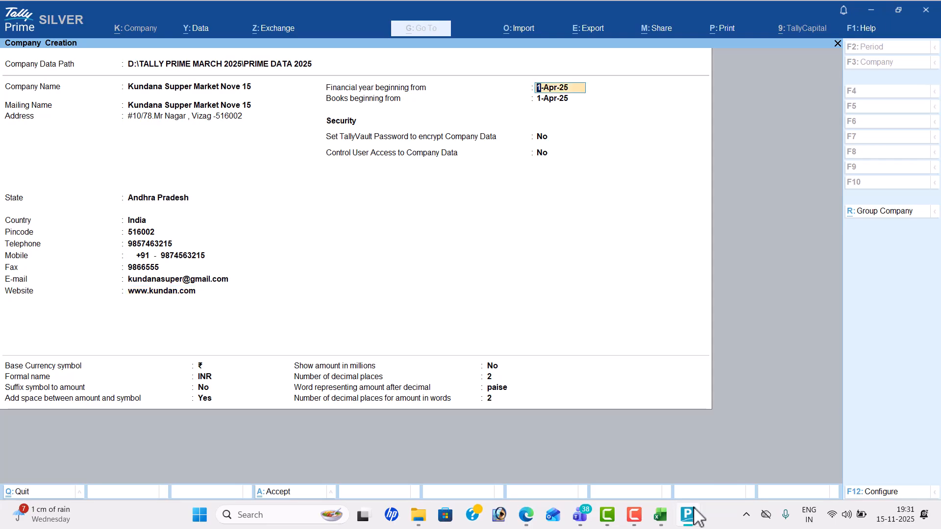
key(Return)
key(Return)
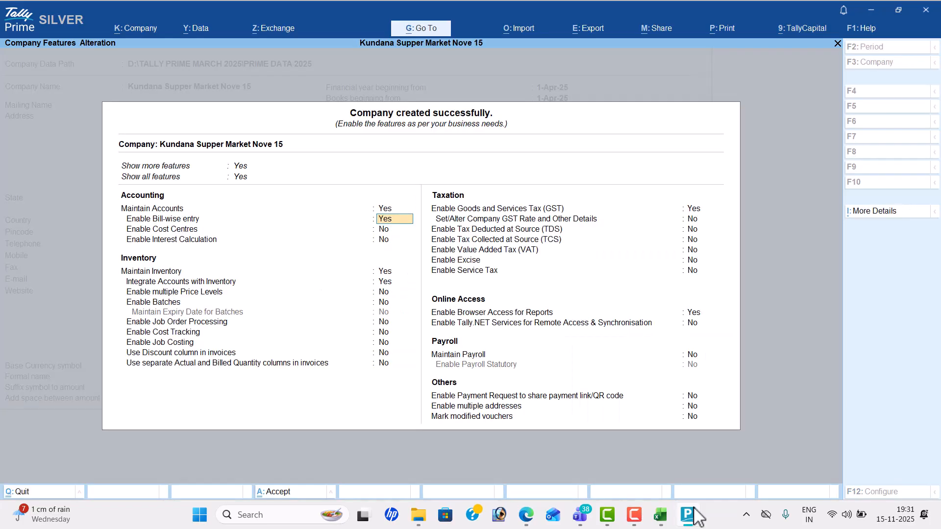
Step: Turn off bill-wise entry and accept the features to reach GST registration details
key(n)
key(Return)
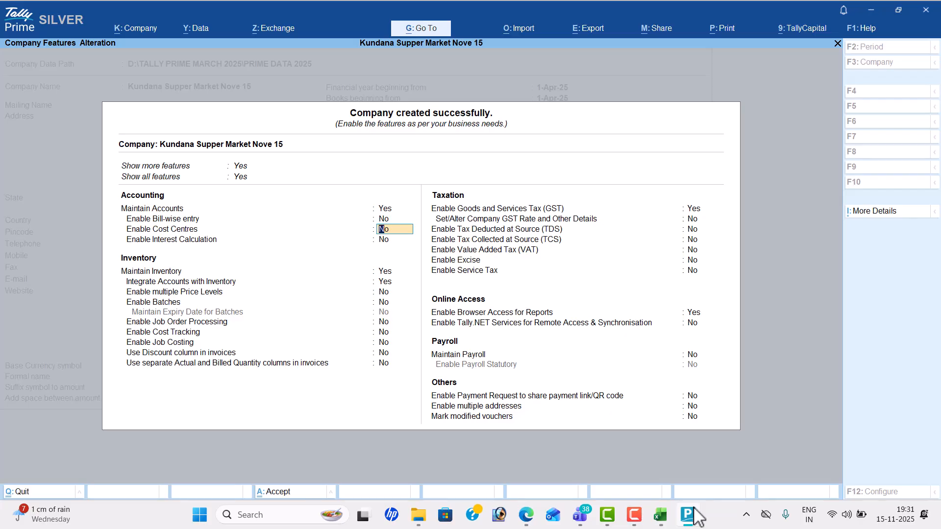
key(Return)
key(Return)
key(Return)
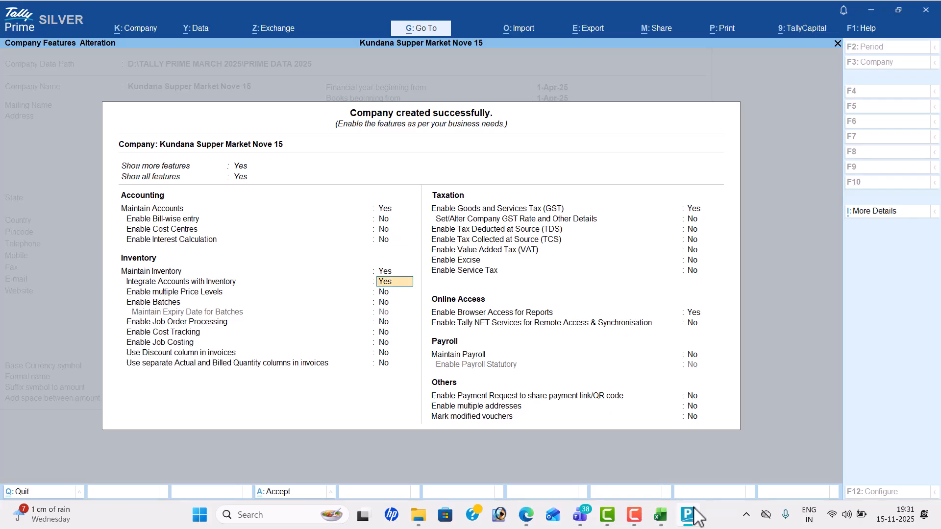
key(Return)
key(Return)
key(Return)
key(Return)
key(Return)
key(Return)
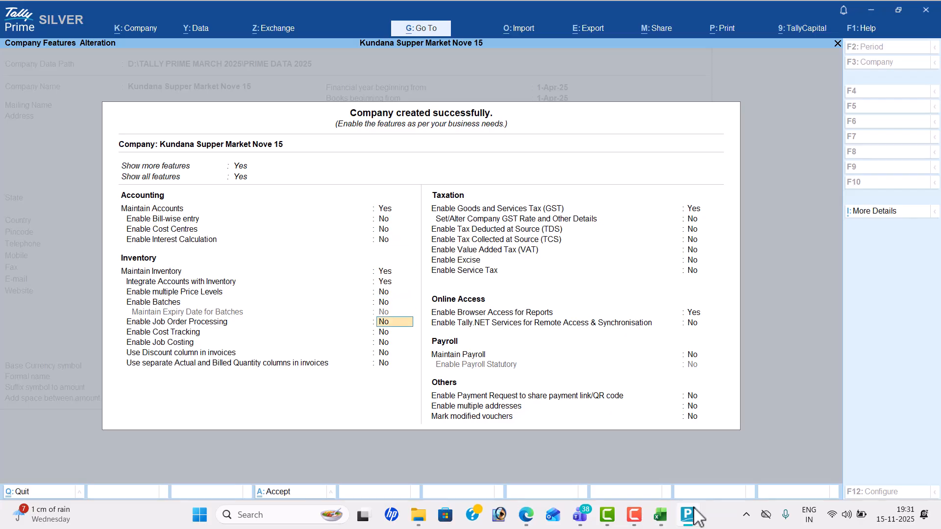
key(Return)
key(Return)
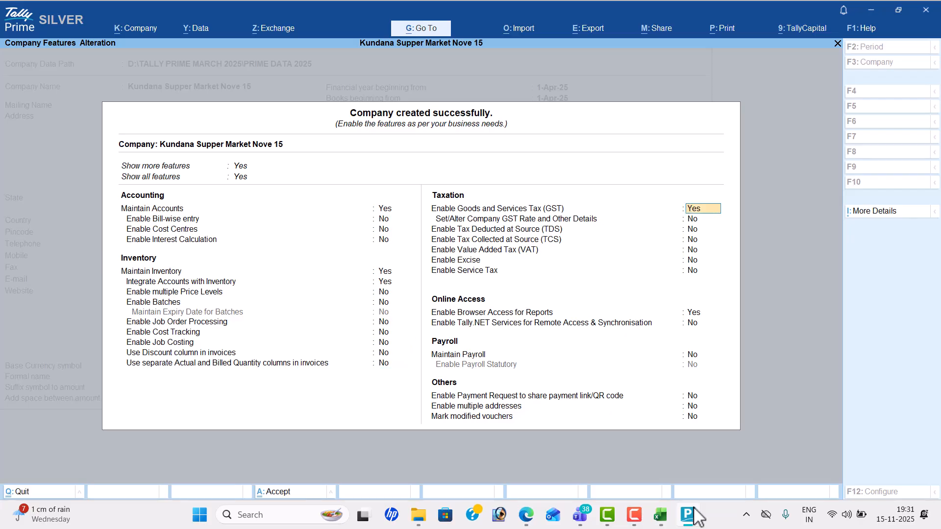
key(Return)
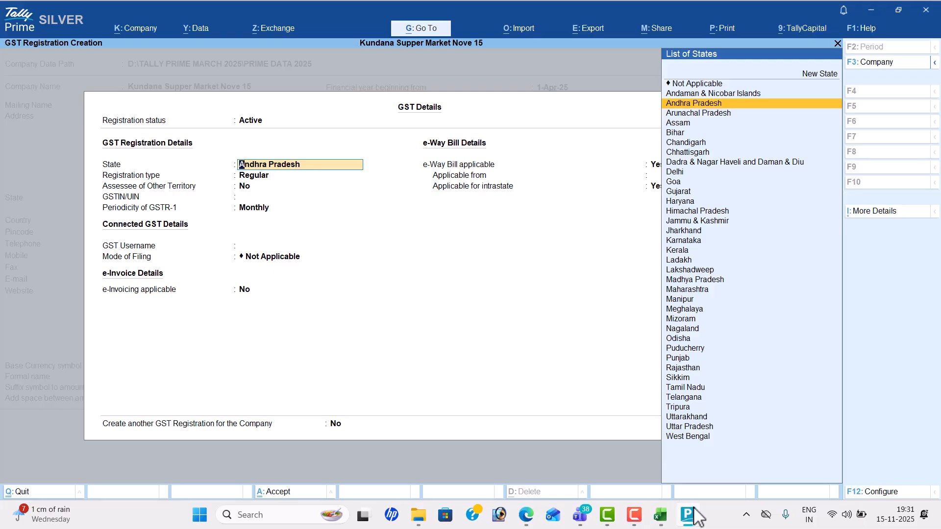
Step: Admit four waiting participants into the Microsoft Teams meeting
key(alt+Tab)
key(Tab)
key(Tab)
key(Tab)
key(Tab)
key(Tab)
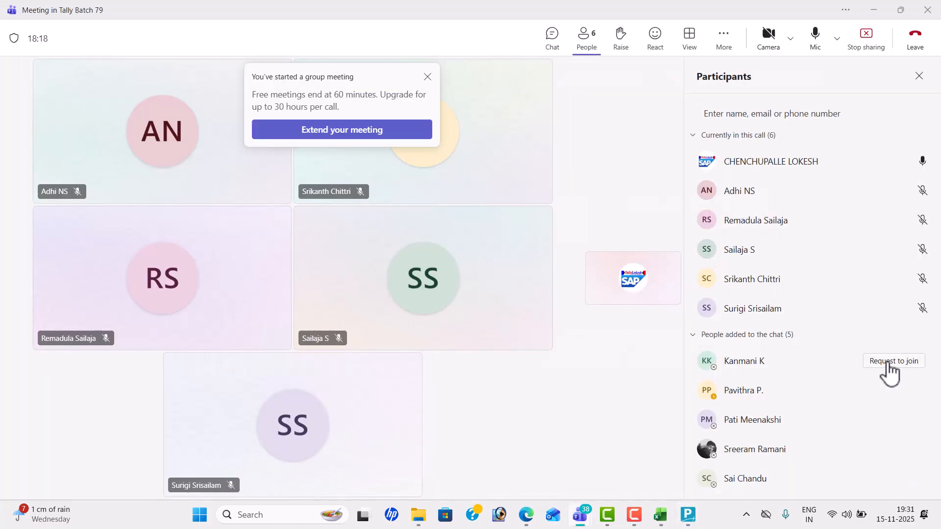
click(897, 363)
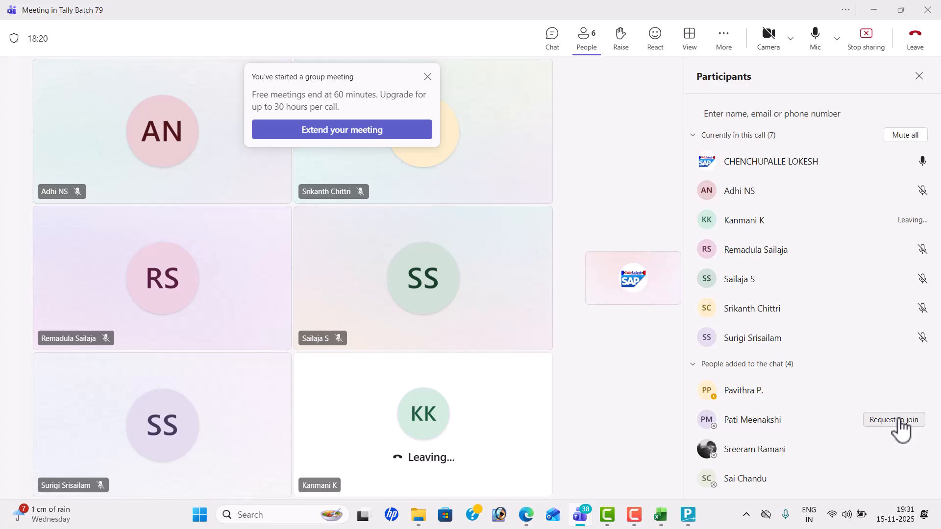
click(900, 422)
click(897, 452)
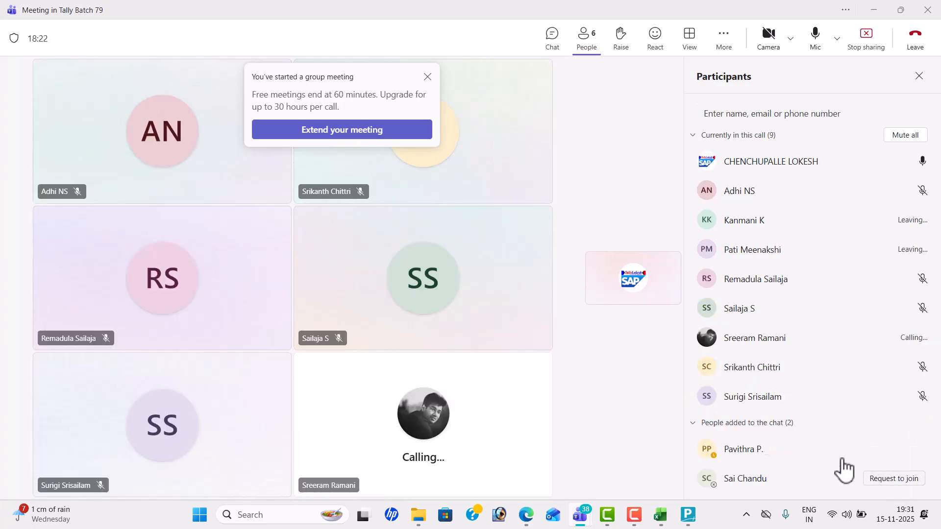
click(894, 479)
Step: Choose Regular as the GST registration type for Andhra Pradesh
key(alt+Tab)
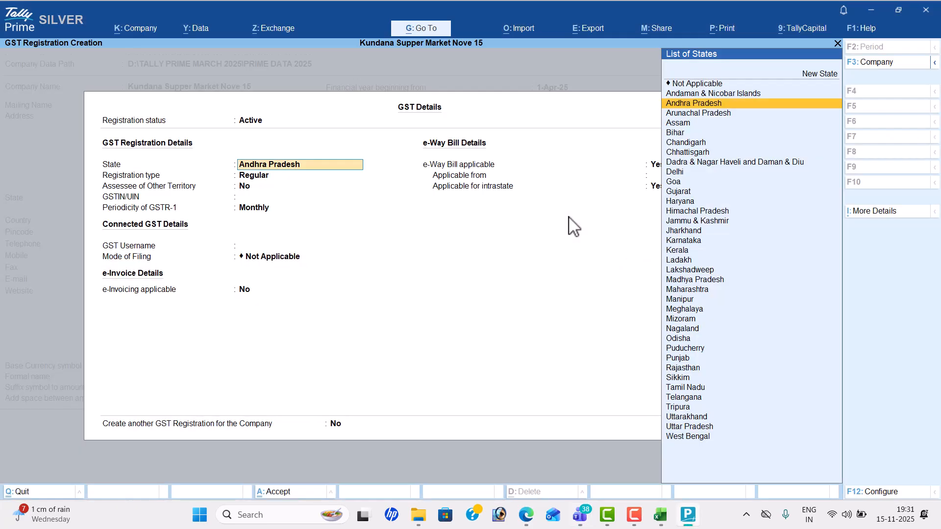
key(Return)
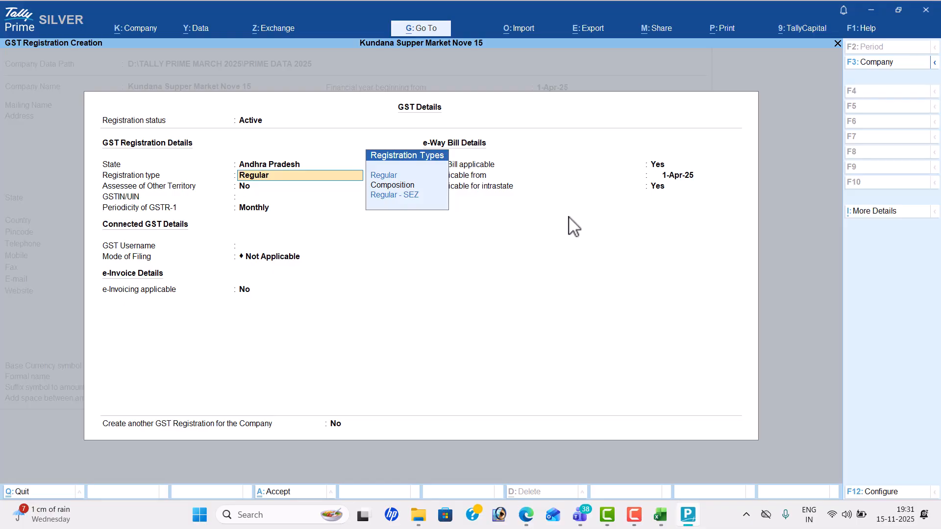
key(Down)
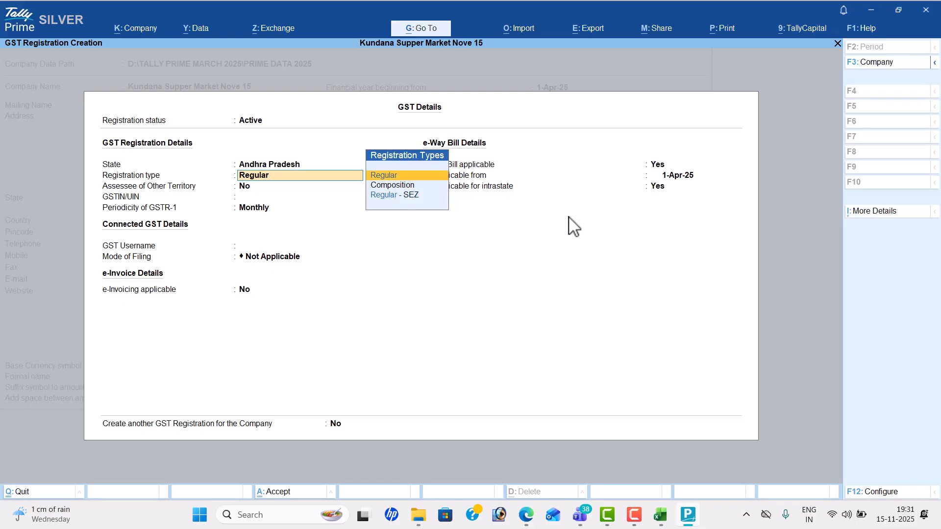
key(Return)
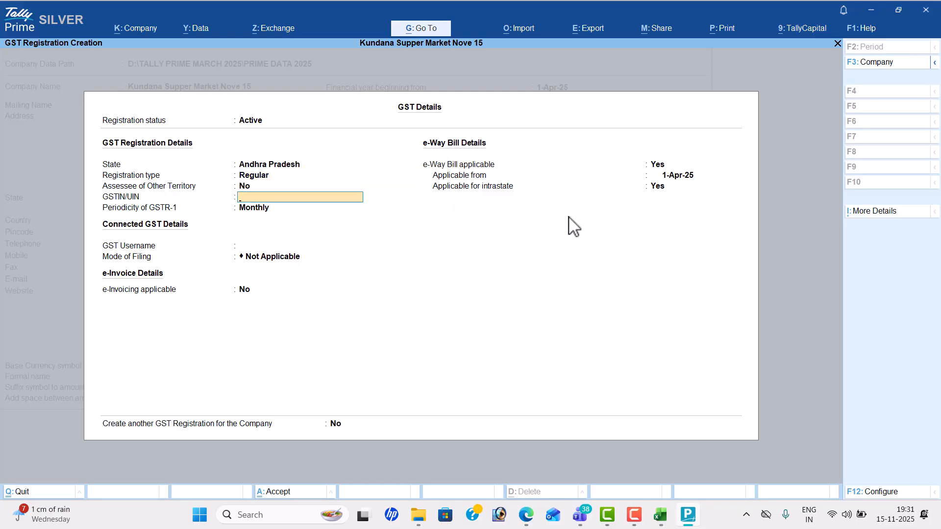
Step: Paste the GSTIN from the problem-sheet PDF, keep Monthly GSTR-1 and save
key(alt+Tab)
key(alt+Tab)
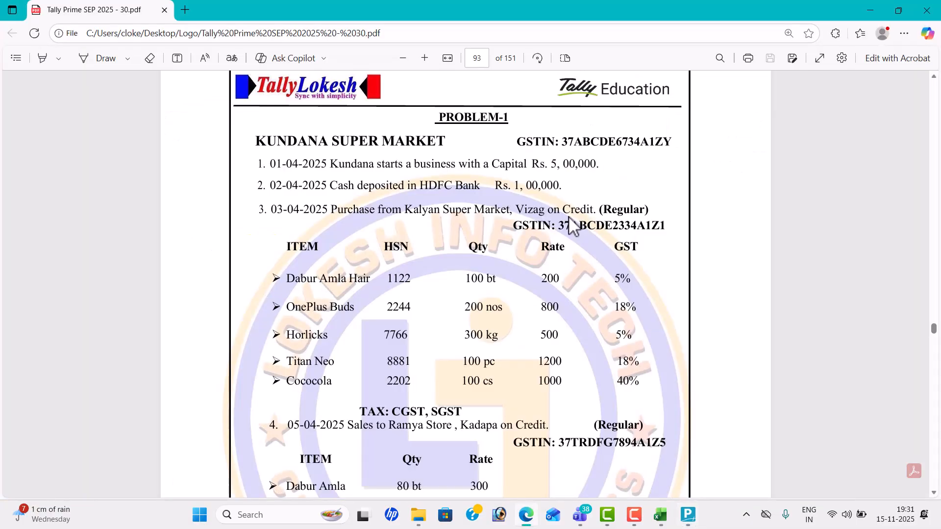
drag(563, 142, 670, 143)
key(ctrl+c)
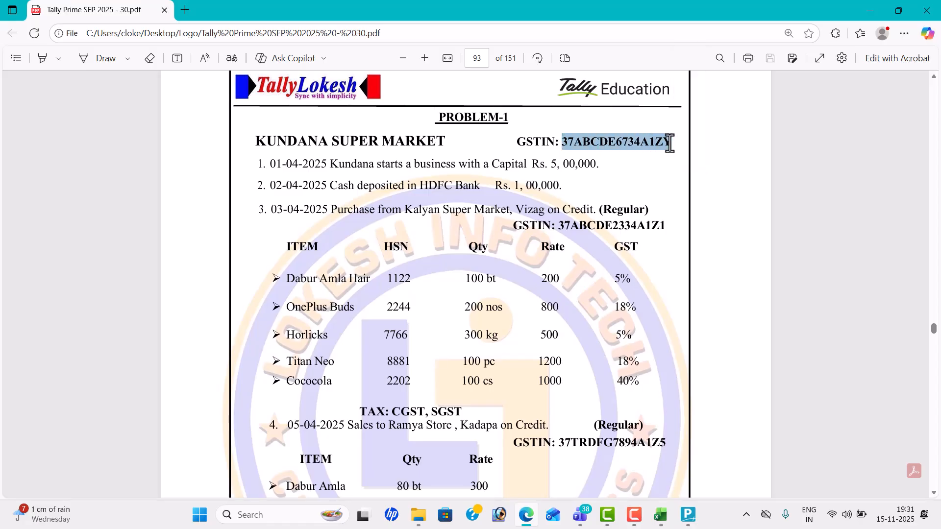
key(alt+Tab)
key(ctrl+v)
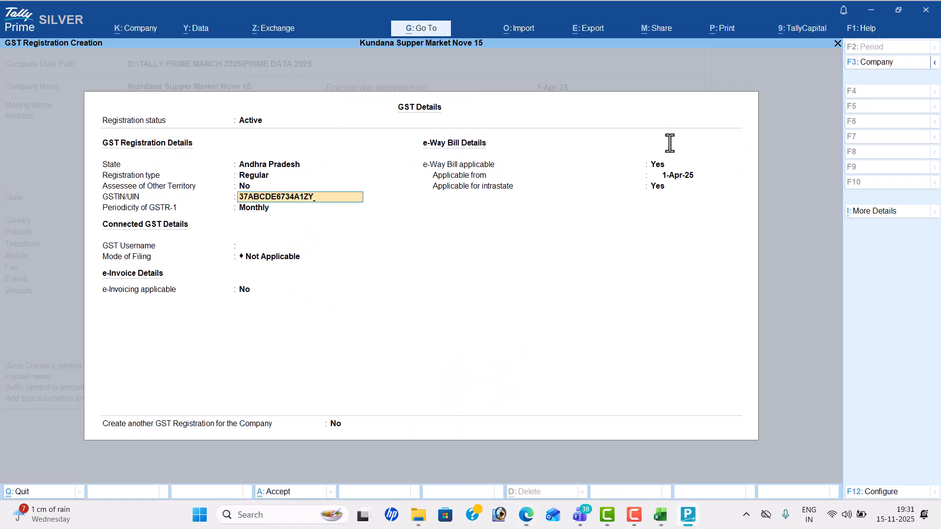
key(Return)
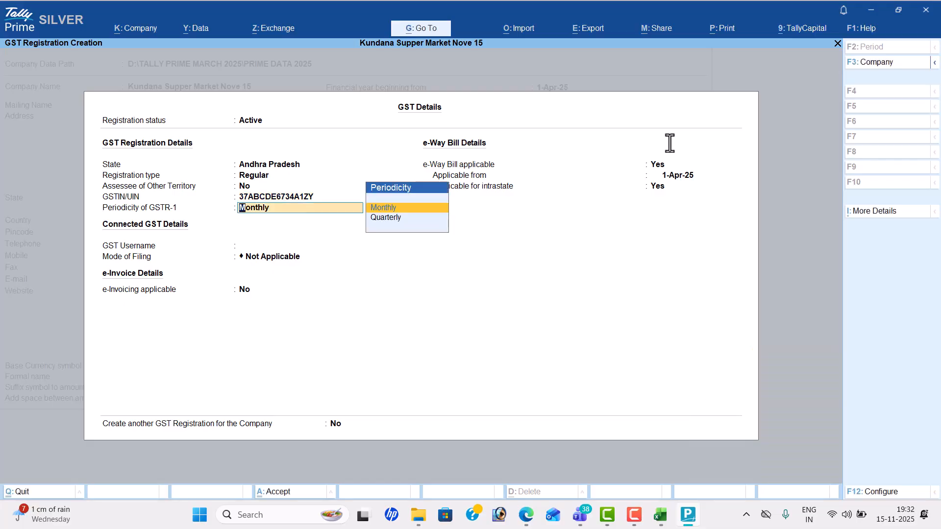
key(Return)
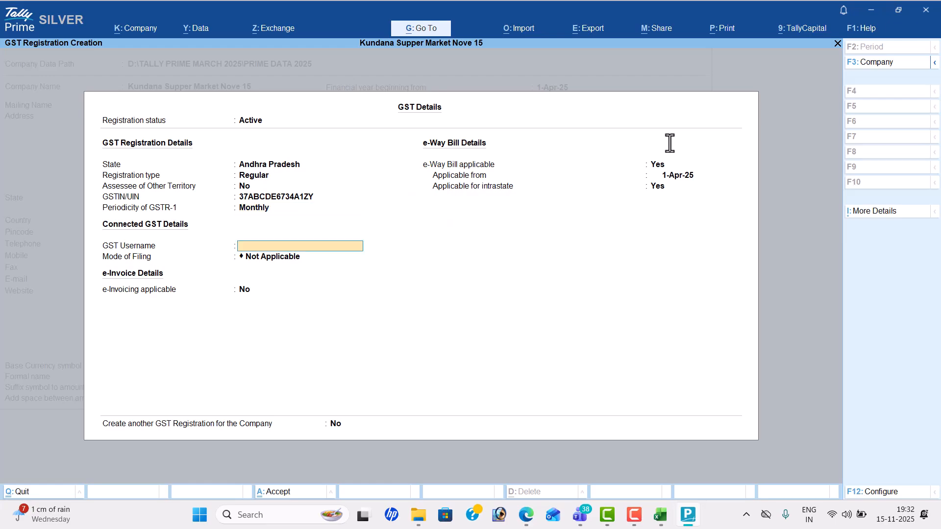
key(ctrl+a)
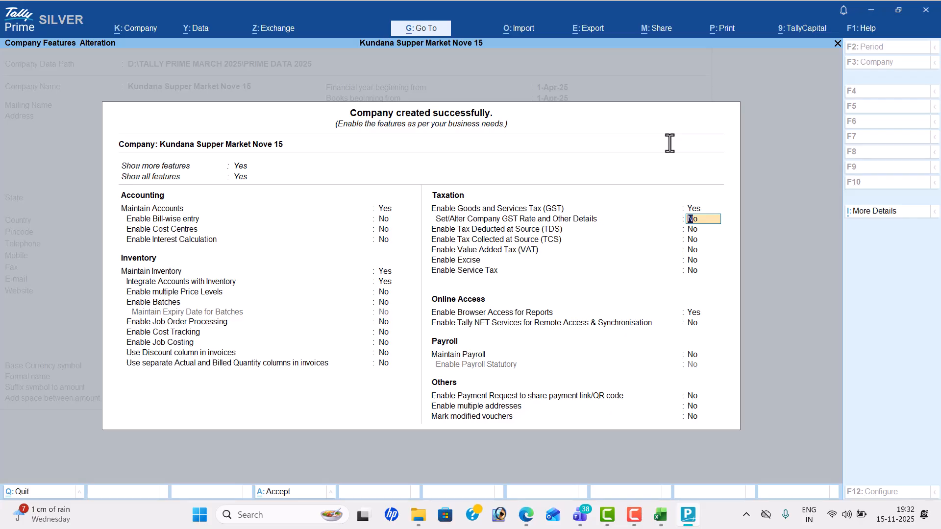
Step: Fill company GST rate details with HSN/SAC 96899, Taxable and 5% rate
text(y)
key(Return)
key(Down)
key(Return)
text(96899)
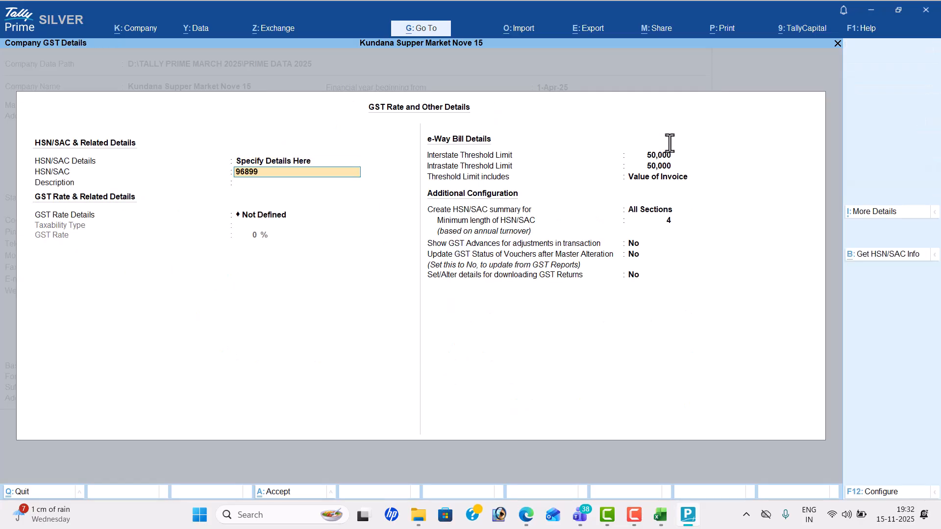
key(Return)
key(Return)
key(Down)
key(Return)
key(Down)
key(Down)
key(Return)
text(5)
key(Return)
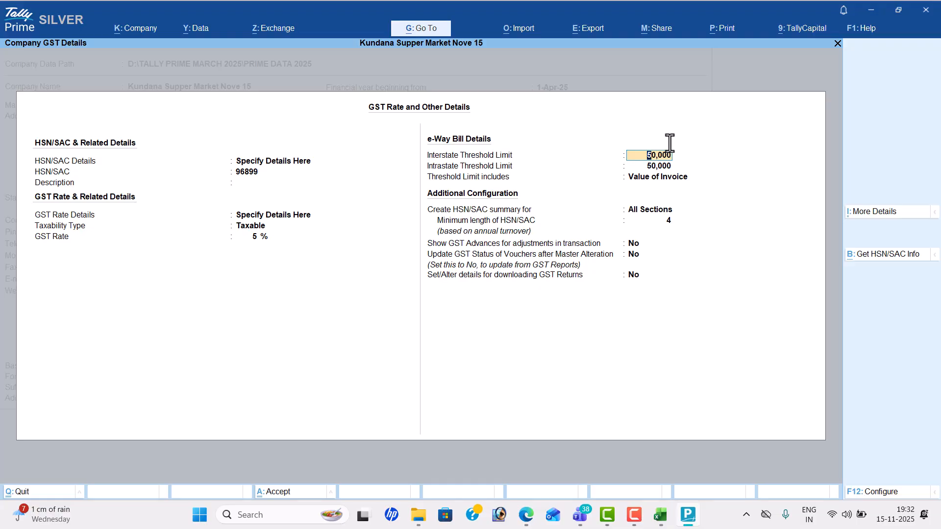
Step: Reset the HSN/SAC and GST rate details to Not Defined and save
key(Up)
key(Up)
key(Up)
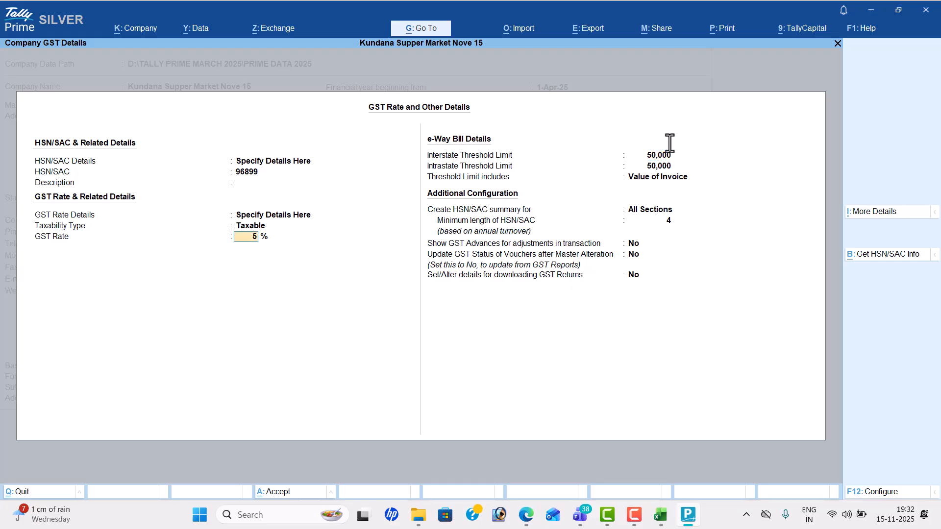
key(Up)
key(Up)
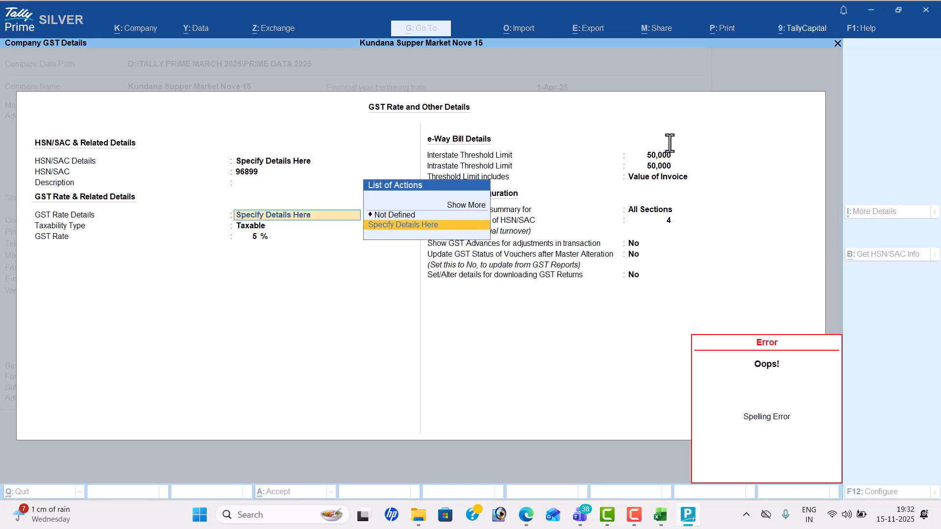
key(Up)
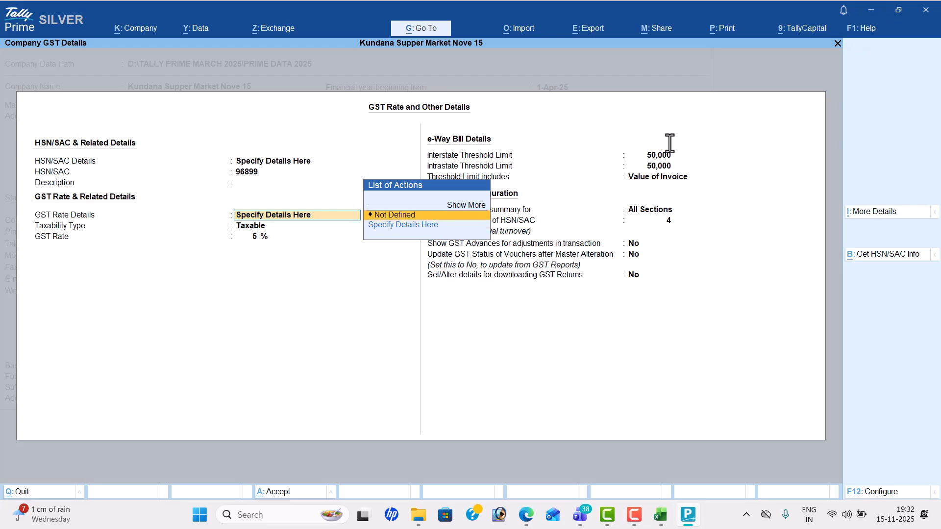
key(Up)
key(Up)
key(Up)
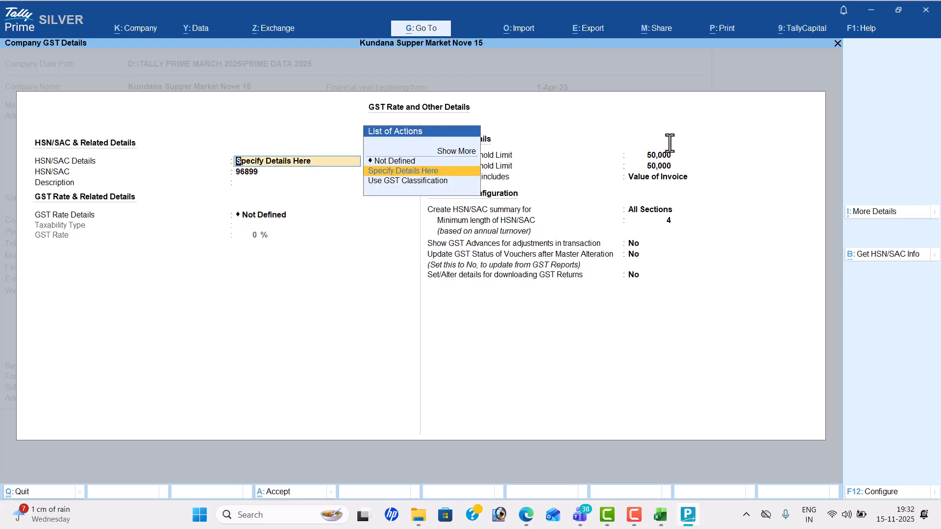
key(Up)
key(Return)
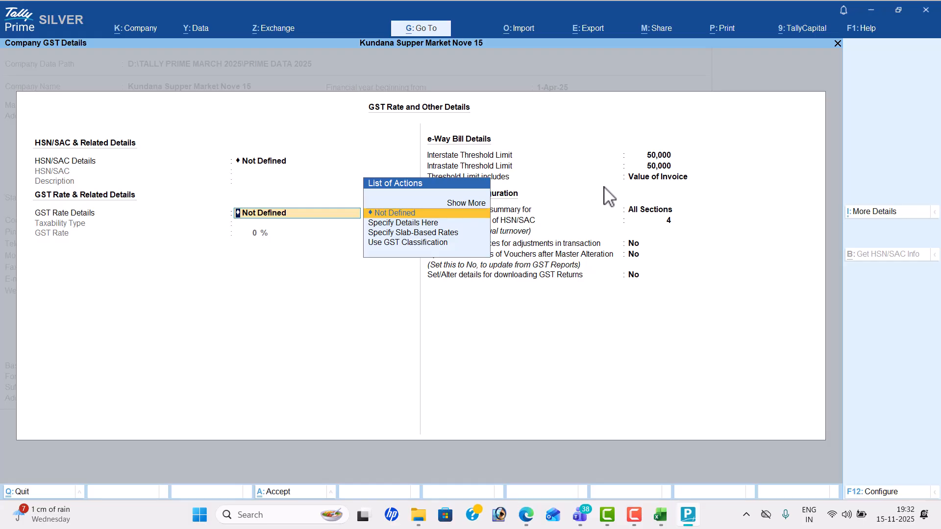
key(ctrl+a)
Step: Set Set/Alter GST Rate and Browser Access to No and accept the features
key(Return)
text(n)
key(Return)
key(BackSpace)
key(BackSpace)
key(BackSpace)
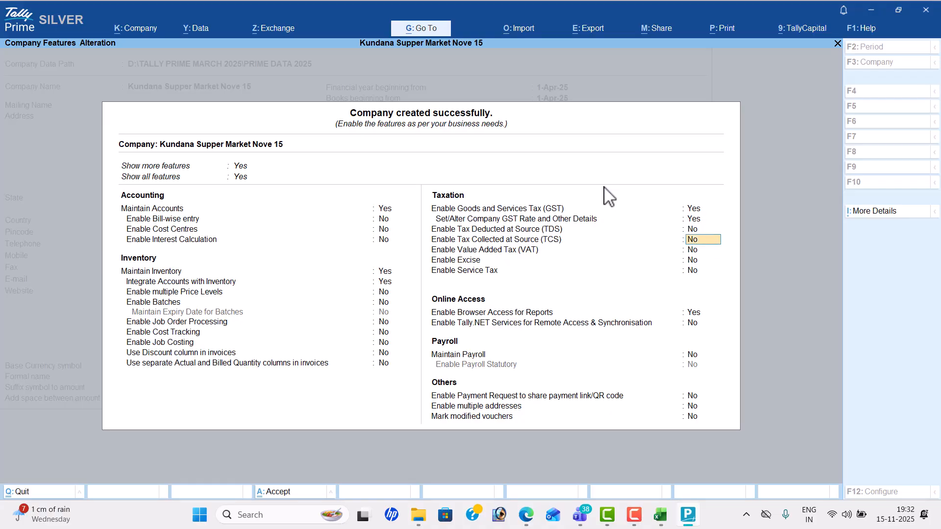
text(n)
key(Return)
key(Return)
key(Return)
key(Return)
key(Return)
key(Return)
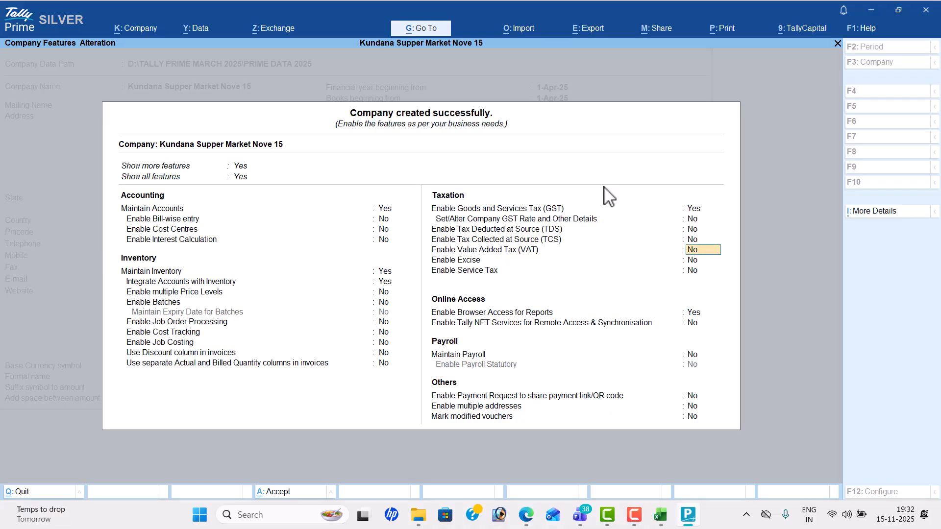
text(n)
key(Return)
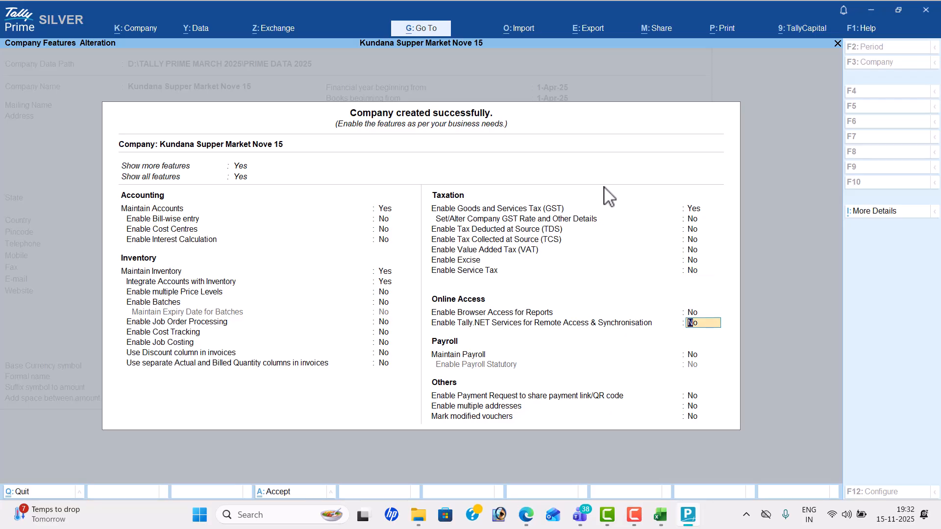
key(ctrl+a)
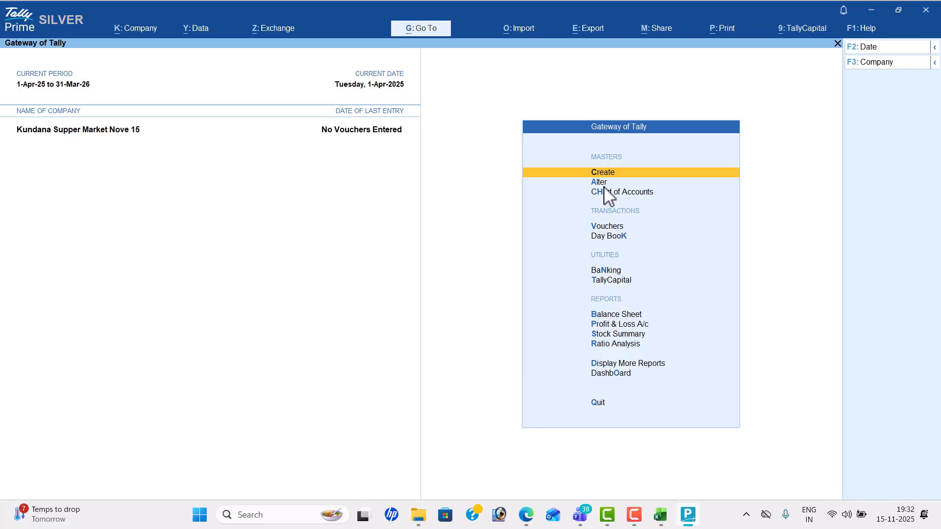
Step: Create the Capital ledger under Capital Account
key(Return)
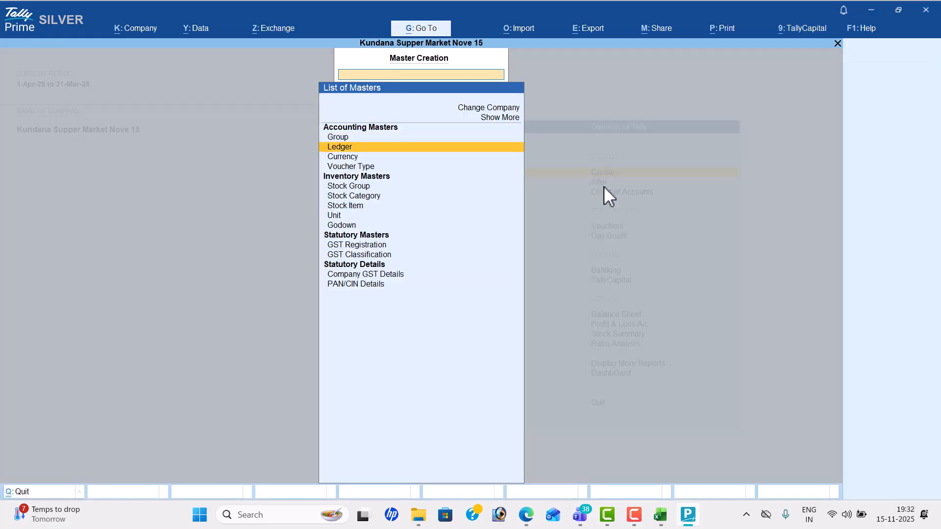
key(Return)
key(alt+Tab)
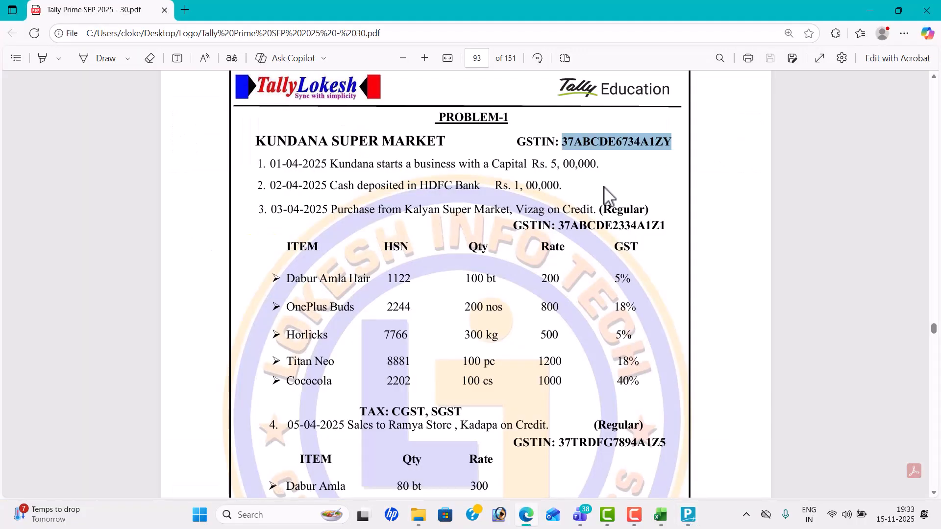
key(alt+Tab)
text(Capital)
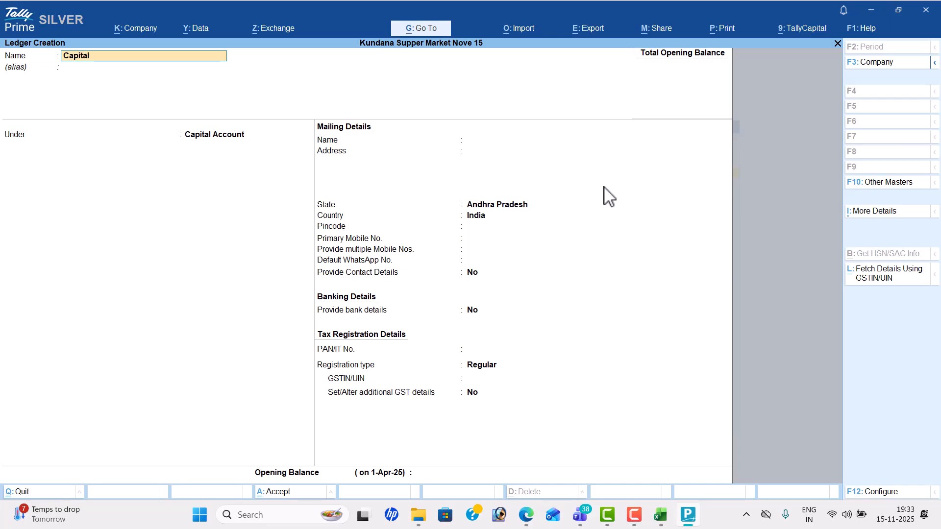
key(Return)
key(Return)
key(Return)
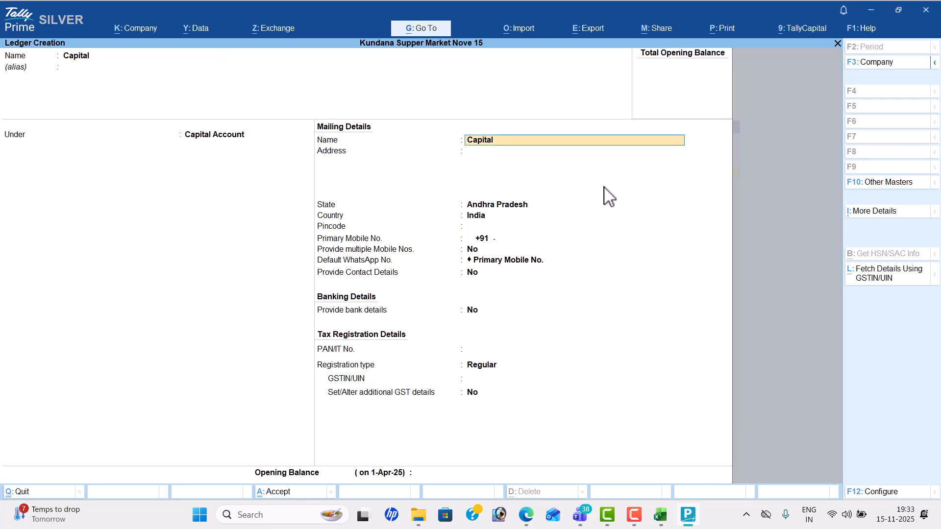
key(ctrl+a)
Step: Create the Hdfc Bank ledger under Bank Accounts
key(alt+Tab)
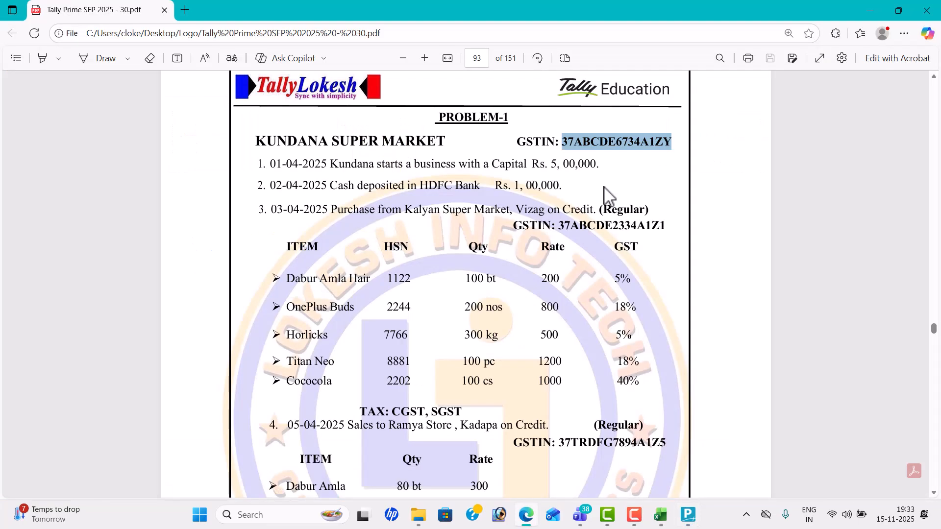
key(alt+Tab)
text(Hdfc Bank)
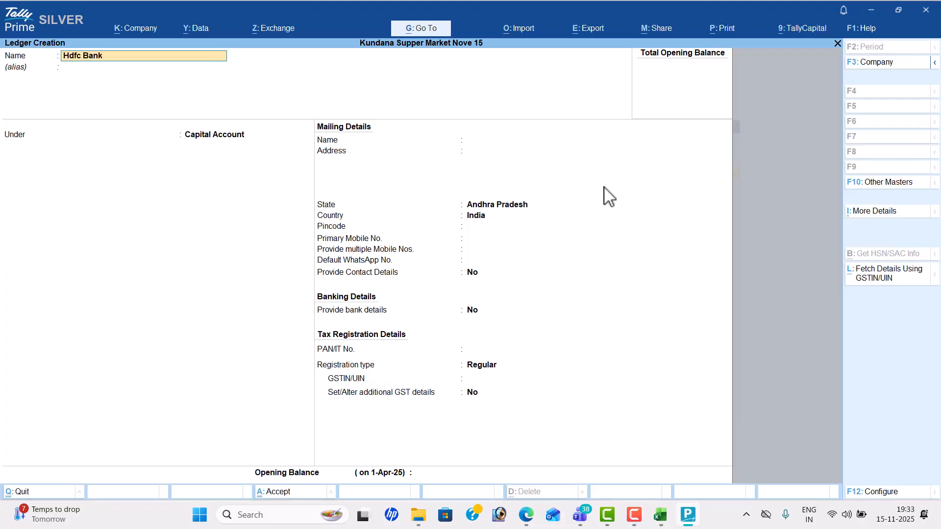
key(Return)
key(Return)
text(Ba)
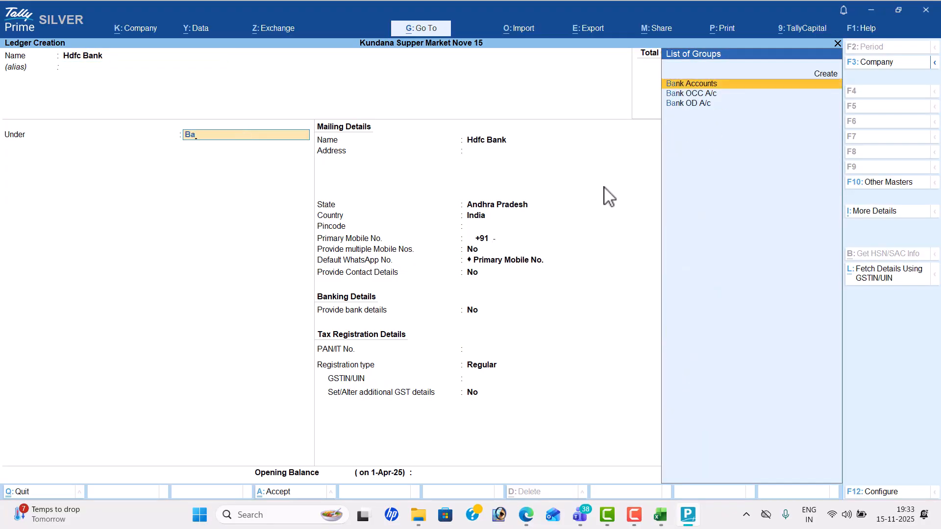
key(Return)
key(ctrl+a)
Step: Create the Purchase ledger under Purchase Accounts
text(Purchase)
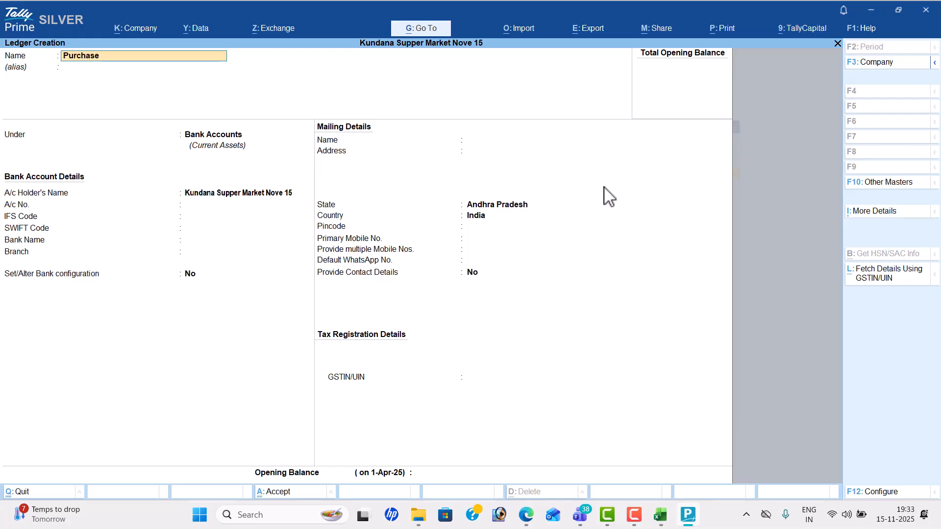
key(Return)
text(Pu)
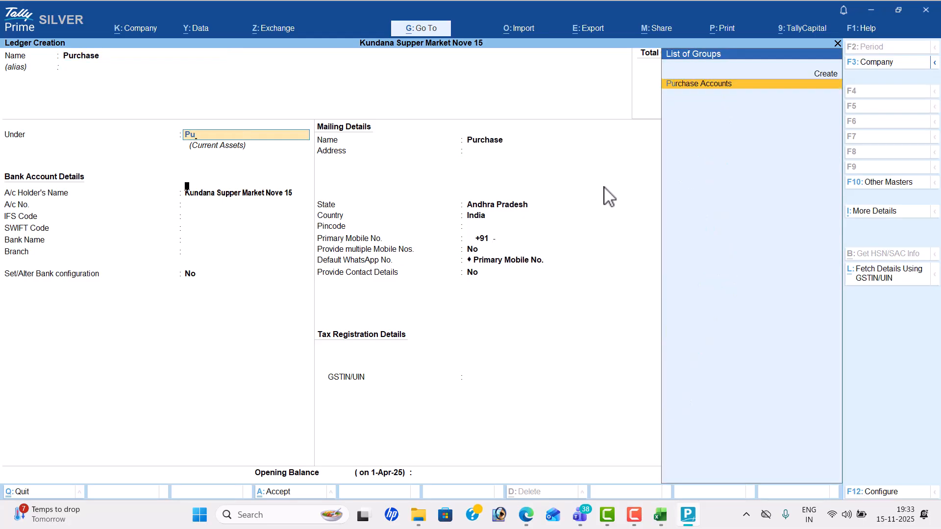
key(Return)
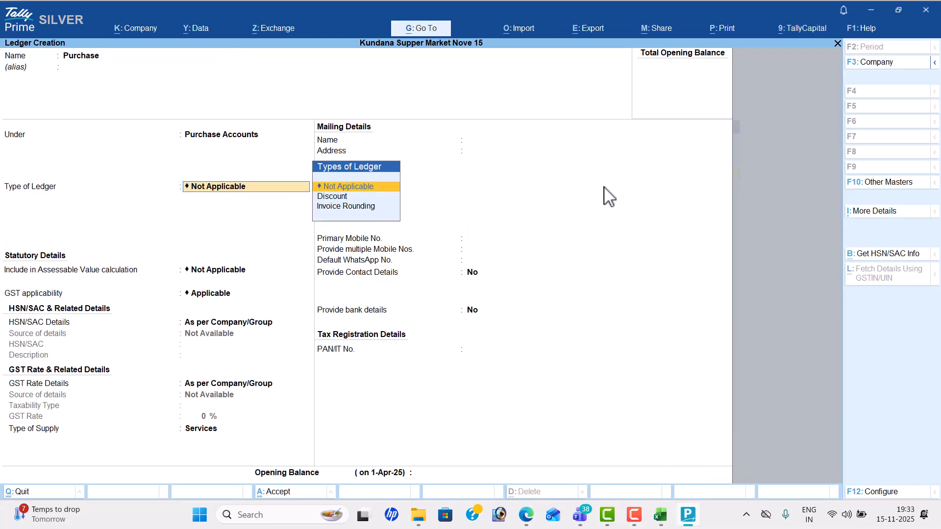
key(Return)
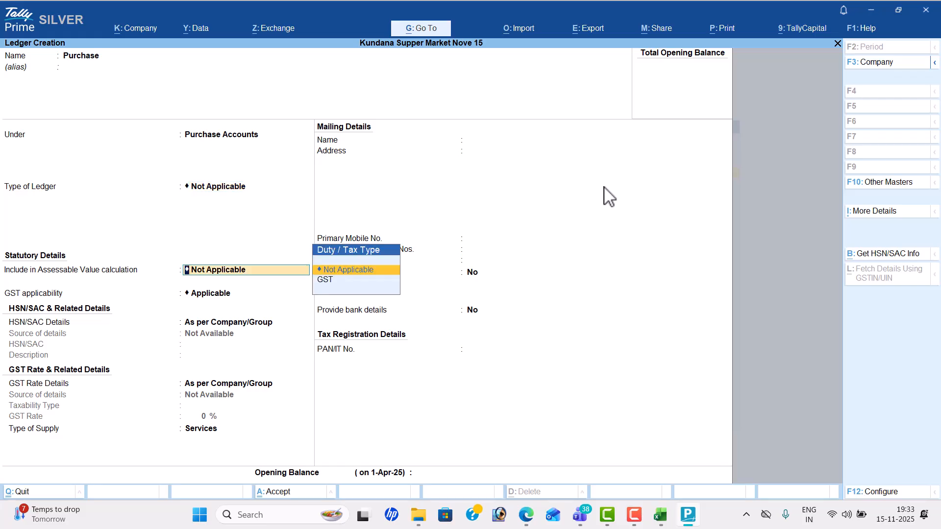
key(Return)
Step: Make GST Applicable for the Purchase ledger with Goods as the type of supply
key(Return)
key(Return)
key(Return)
key(BackSpace)
key(BackSpace)
key(BackSpace)
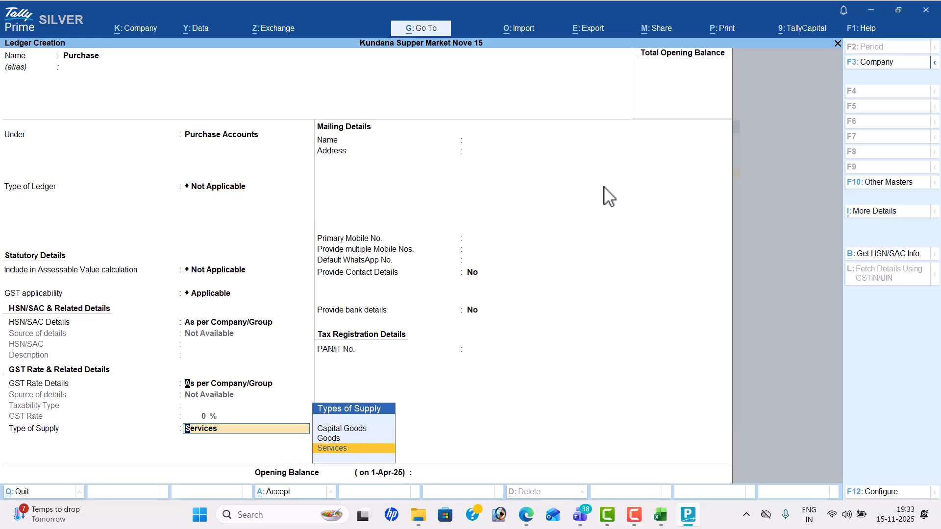
key(Down)
key(Return)
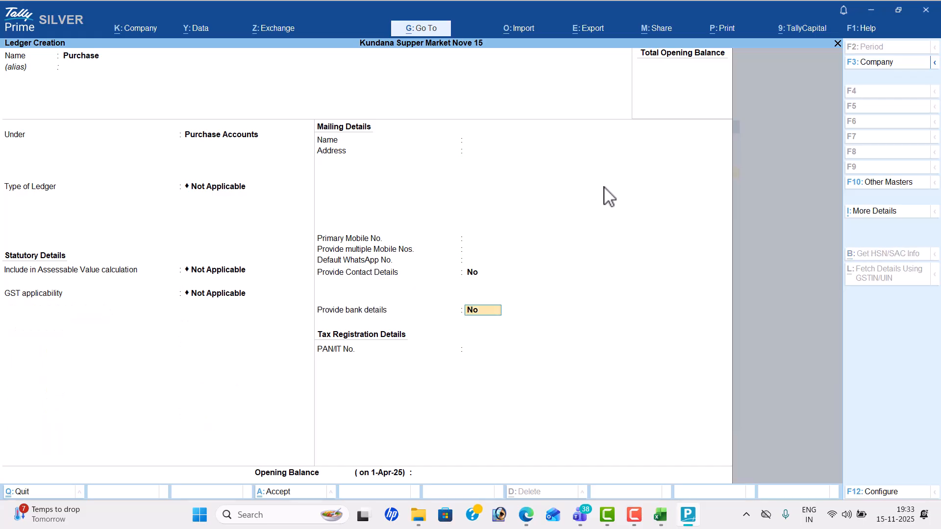
key(BackSpace)
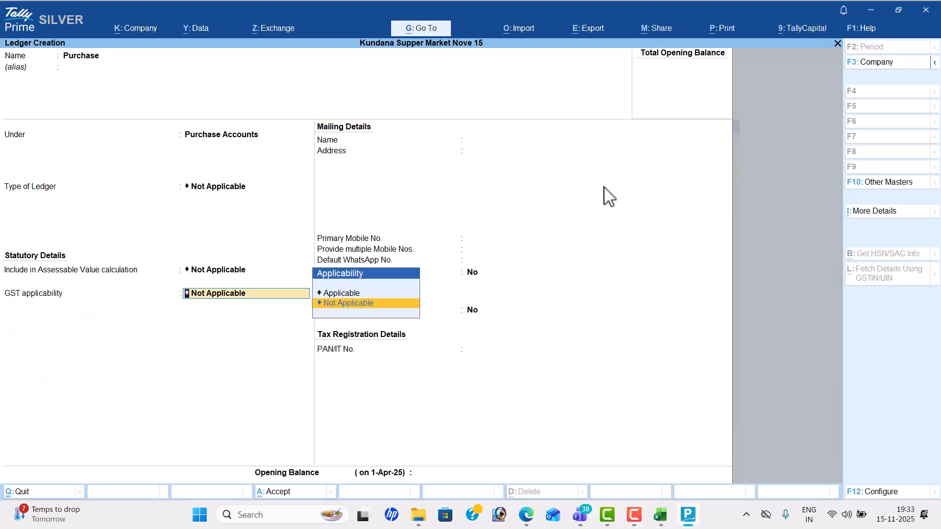
key(Up)
key(Return)
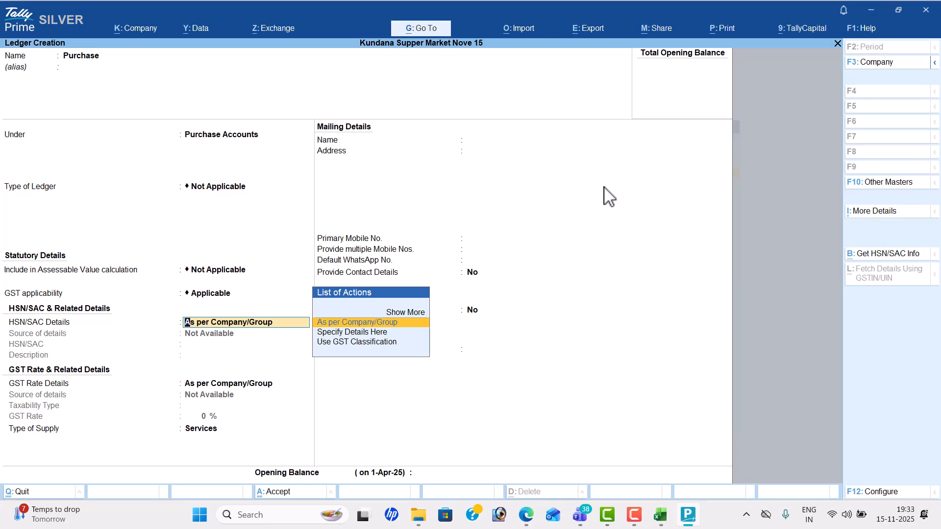
key(Return)
key(Return)
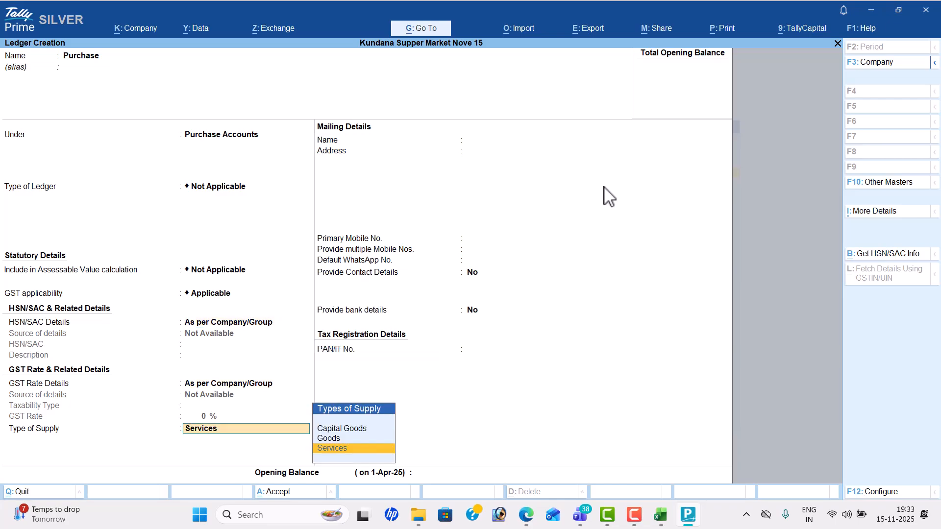
key(Up)
key(Return)
key(Return)
key(Return)
key(Return)
key(alt+Tab)
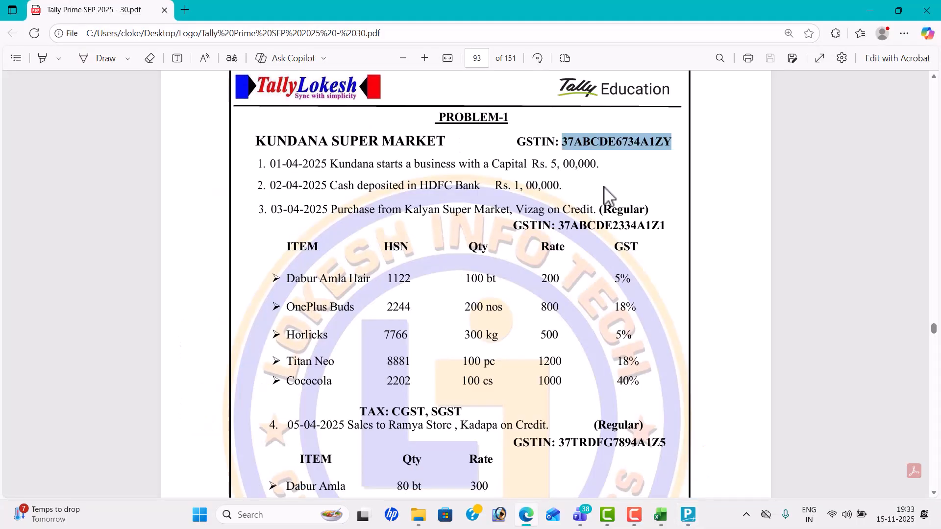
key(alt+Tab)
Step: Create ledger Kalyan Super Market under Sundry Creditors and enter its Vizag address
text(Kalyan)
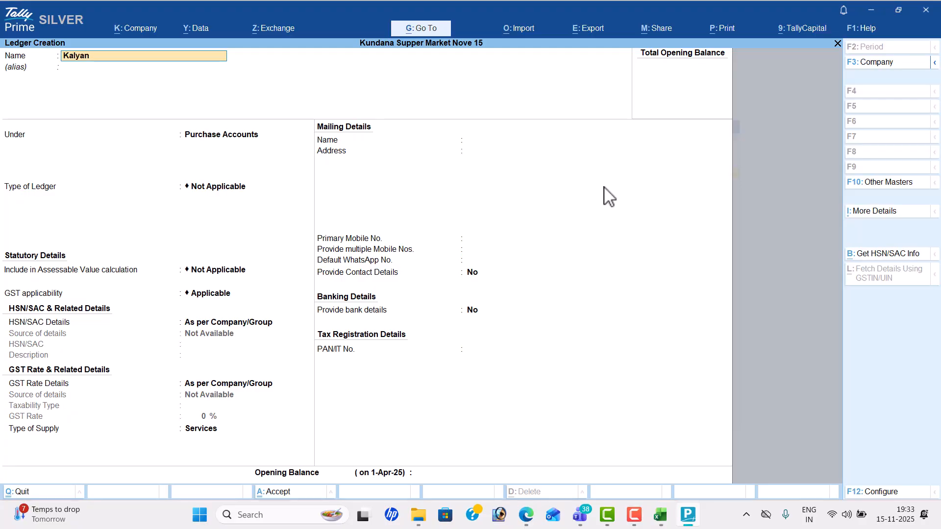
text( Super Market)
key(Return)
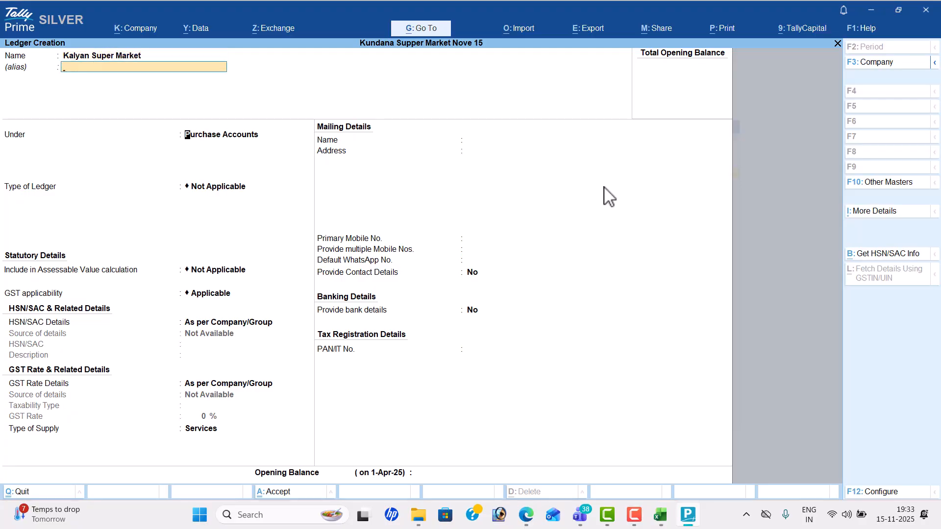
key(Return)
text(Sun)
key(Return)
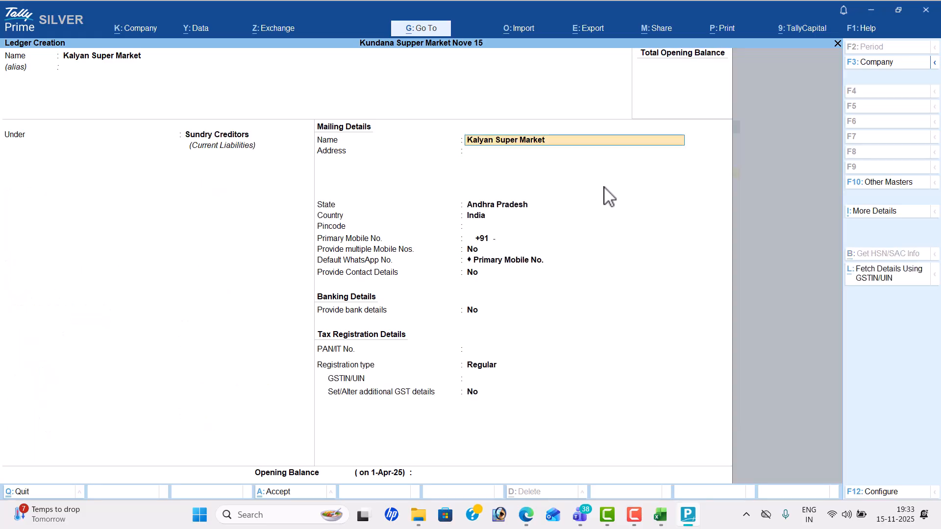
key(Return)
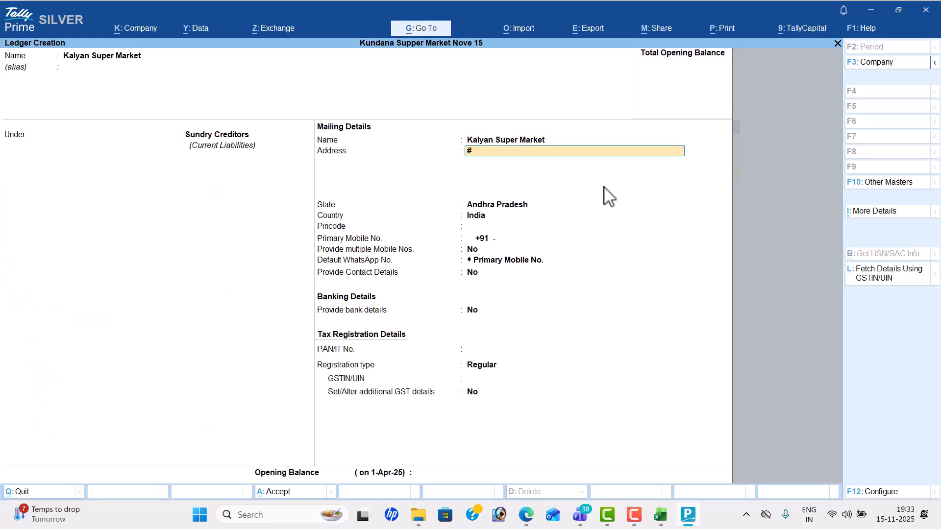
key(alt+Tab)
key(alt+Tab)
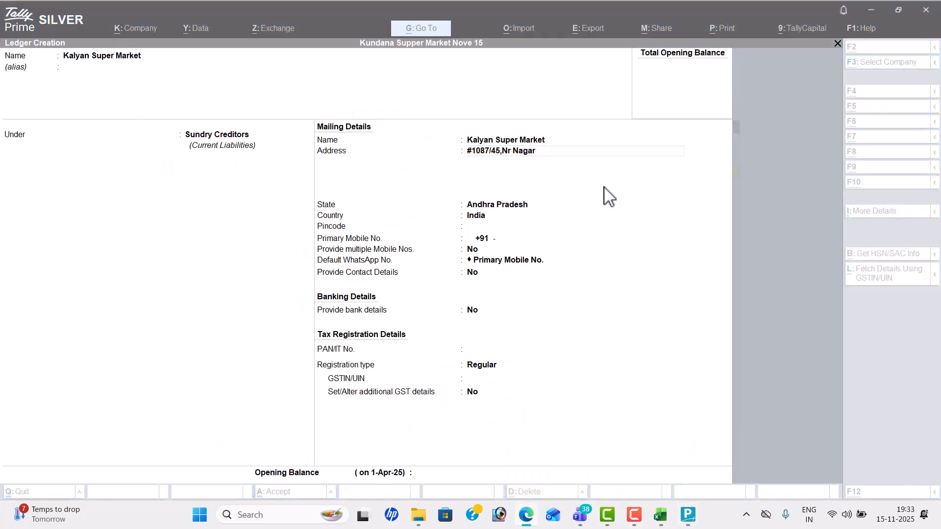
key(Return)
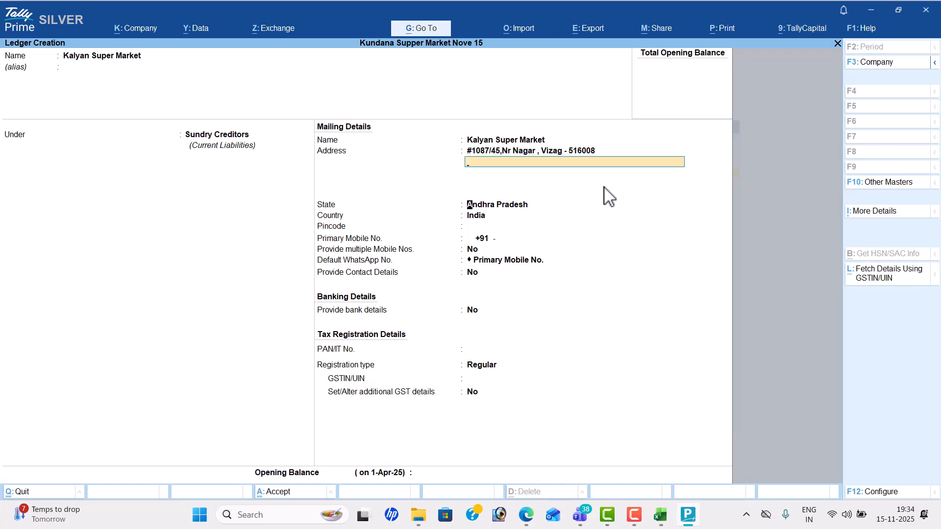
key(Return)
key(Return)
key(Return)
key(Return)
key(Return)
key(Return)
key(Return)
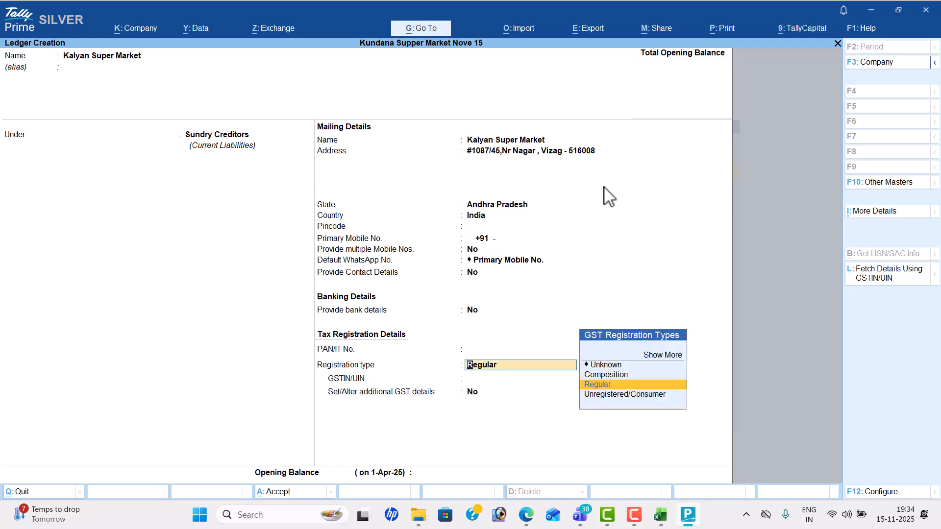
Step: Keep Regular GST registration, paste the supplier's GSTIN from the PDF, and save the ledger
key(Up)
key(Down)
key(Down)
key(Up)
key(Return)
key(alt+Tab)
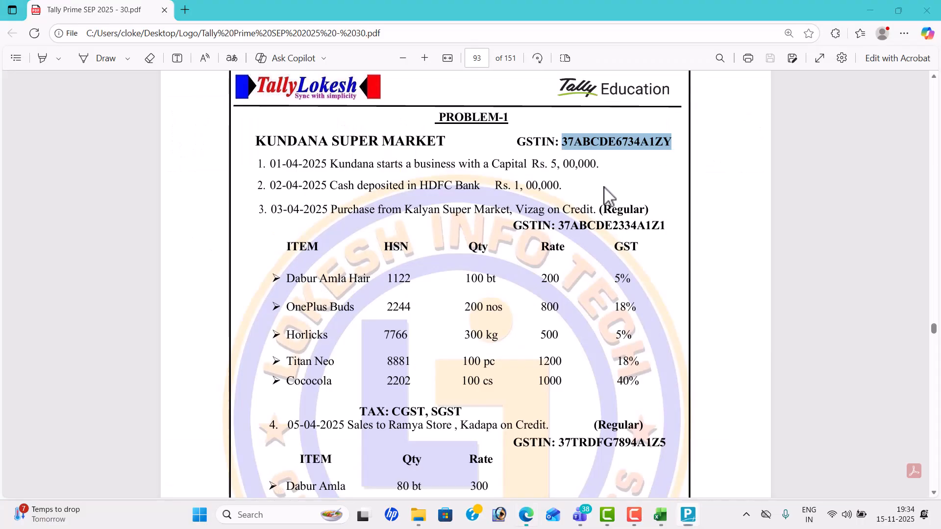
drag(559, 228, 661, 228)
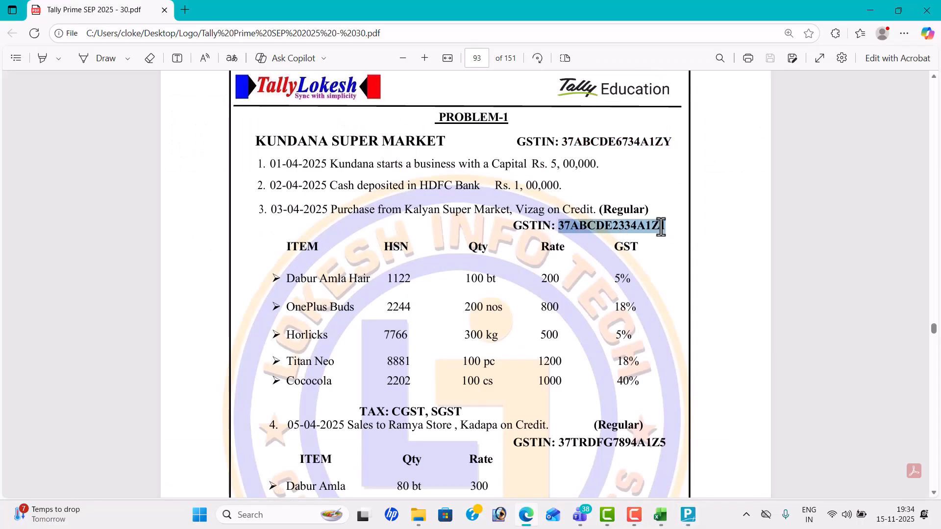
key(ctrl+c)
key(alt+Tab)
key(ctrl+alt+v)
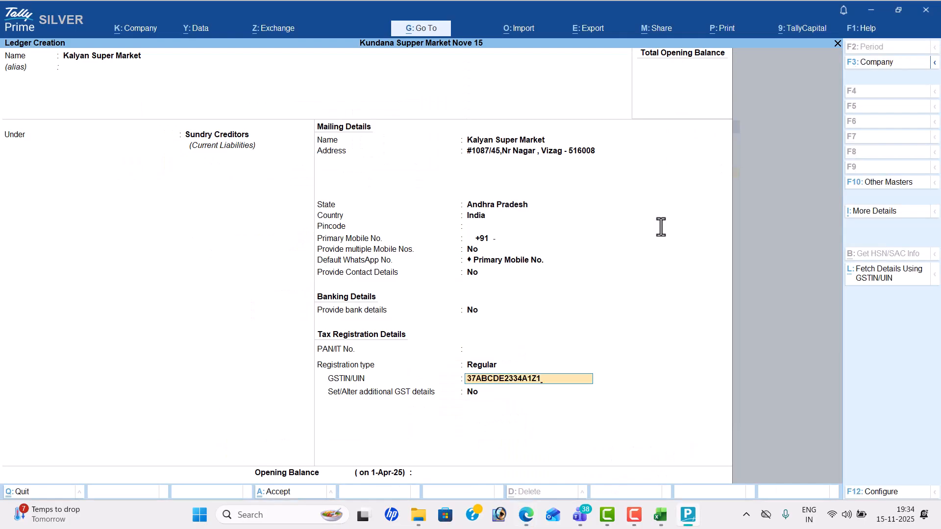
key(Return)
key(ctrl+a)
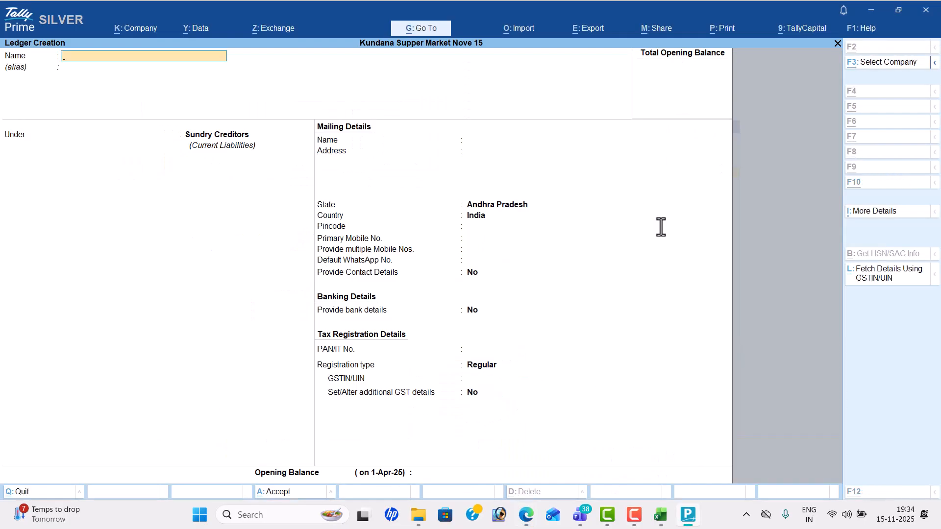
key(alt+Tab)
Step: Create the Sales ledger under Sales Accounts with GST applicable and supply type Goods
scroll(661, 227, down, 4)
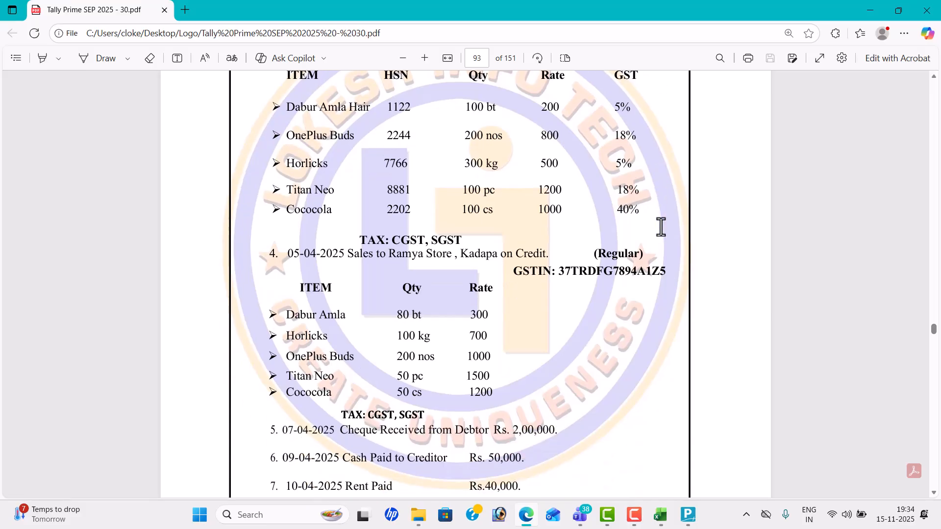
key(alt+Tab)
text(Sales)
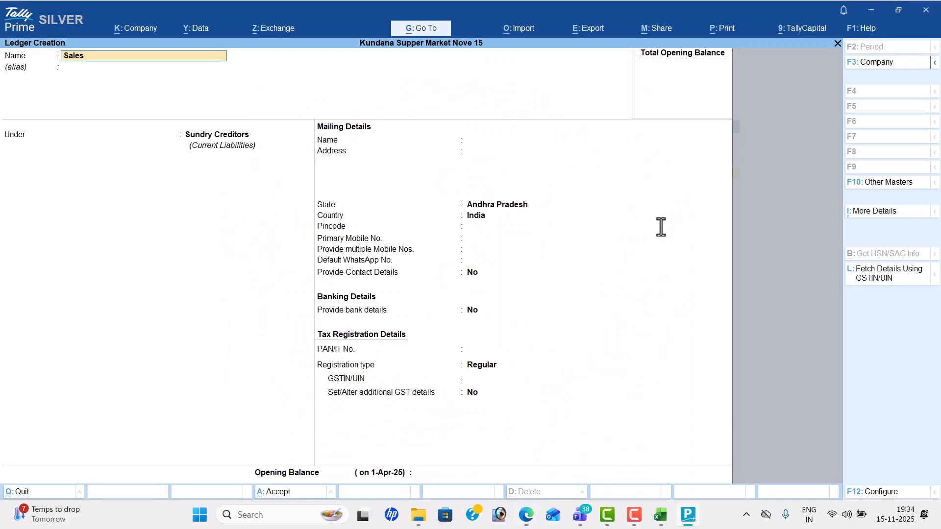
key(Return)
key(Return)
text(sa)
key(Return)
key(Return)
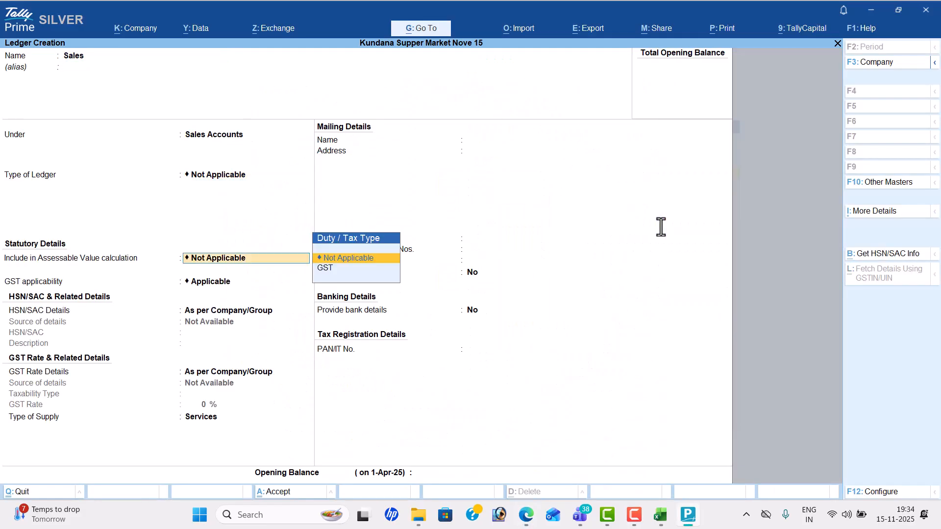
key(Return)
key(Down)
key(Return)
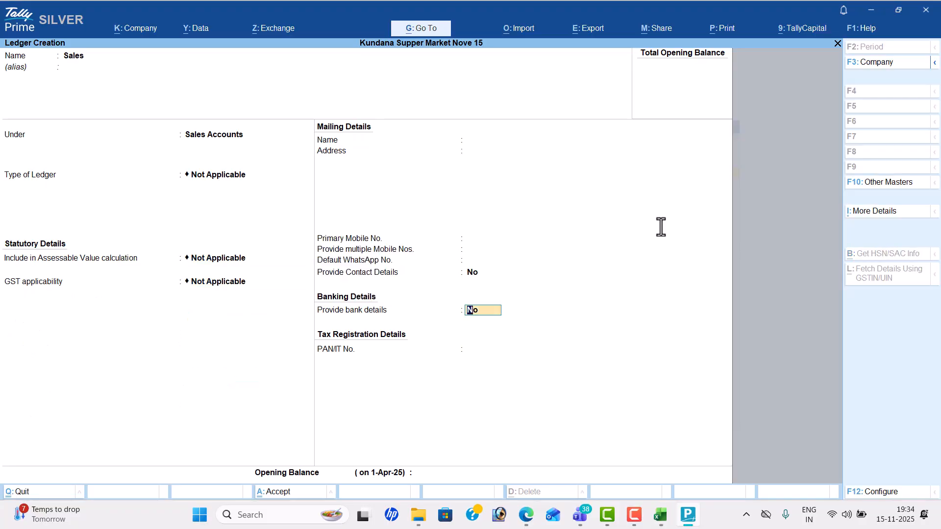
key(BackSpace)
key(Up)
key(Return)
key(Return)
key(Return)
key(Up)
key(Return)
key(Return)
key(Return)
key(alt+Tab)
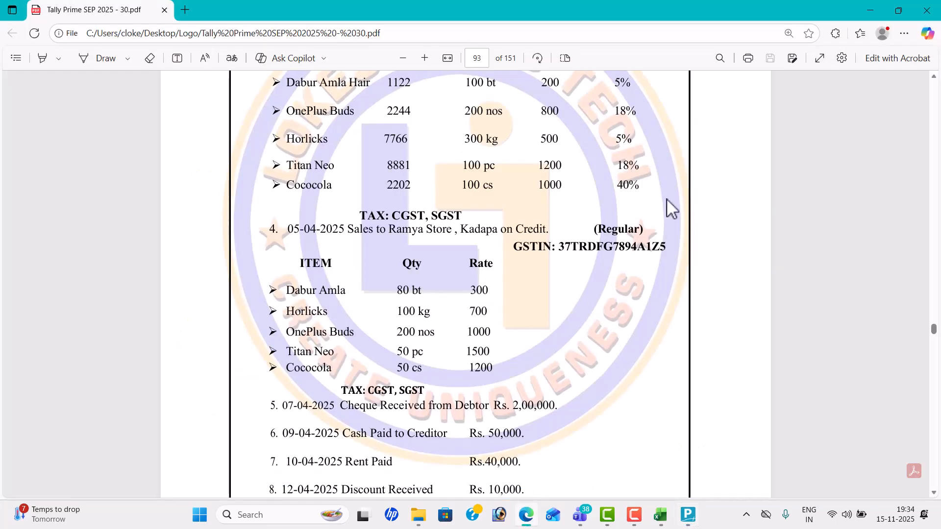
Step: Start a new ledger named Ramya Store under Sundry Debtors
key(alt+Tab)
text(Rm)
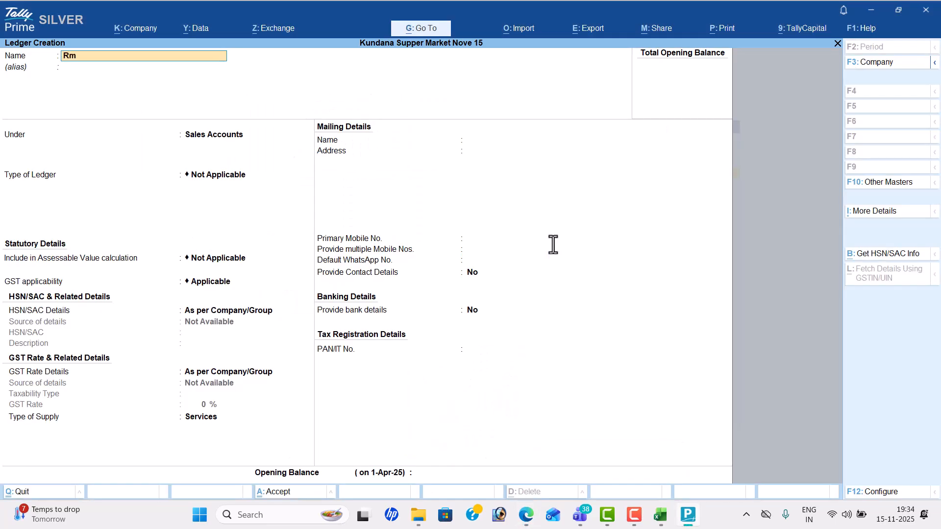
key(BackSpace)
text(amya Sote)
key(BackSpace)
key(BackSpace)
text(tore)
key(Return)
text(Sun)
key(Down)
key(Return)
key(Return)
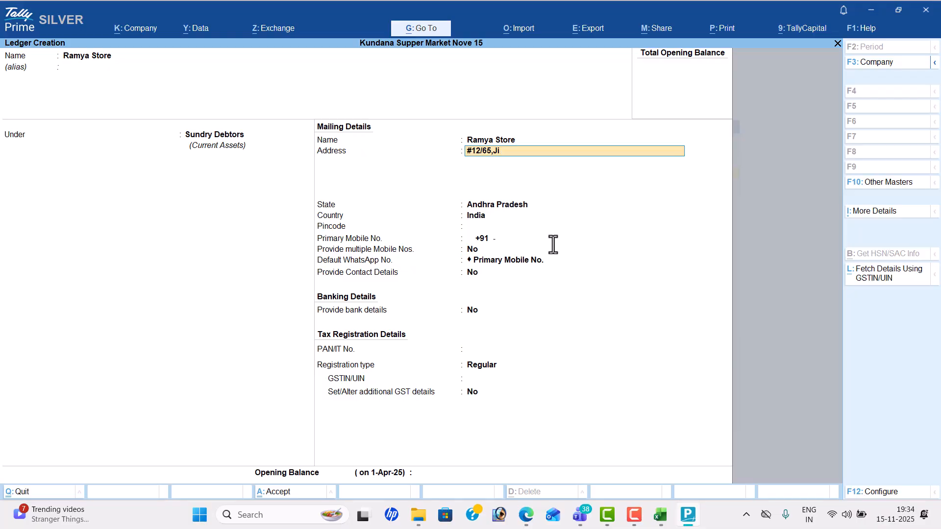
Step: Enter Ramya Store's Kadapa address, checking it against the PDF, and accept the state details
key(alt+Tab)
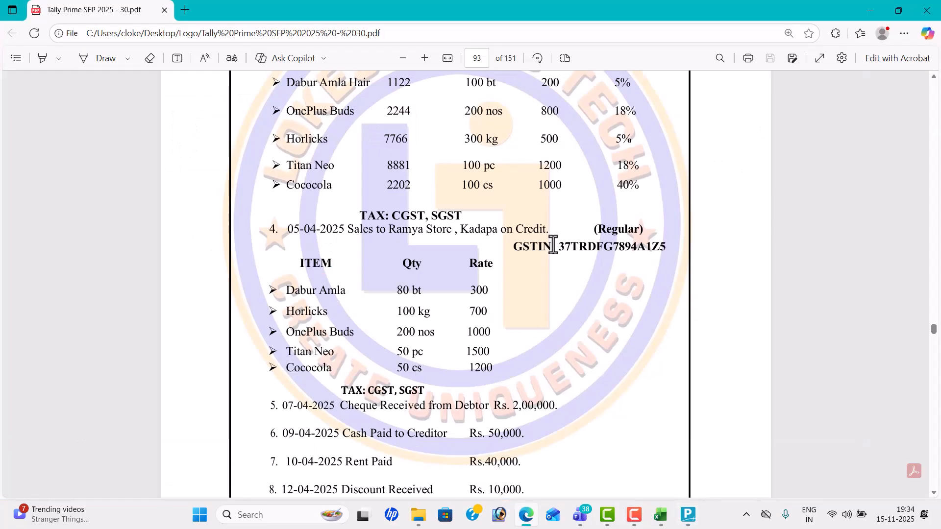
key(alt+Tab)
text(Kadpa)
key(BackSpace)
text(56987)
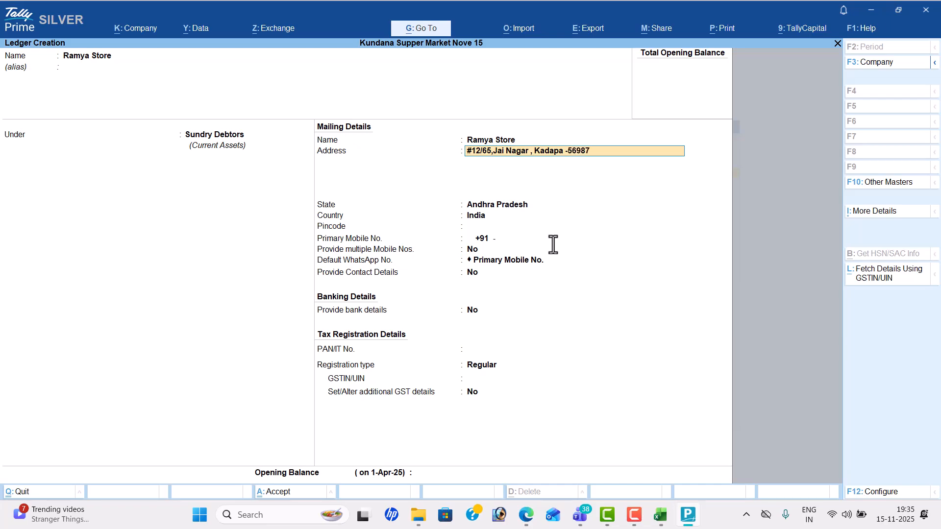
key(Return)
key(Return)
key(Return)
key(Return)
key(Return)
key(Return)
key(Return)
key(Return)
key(Return)
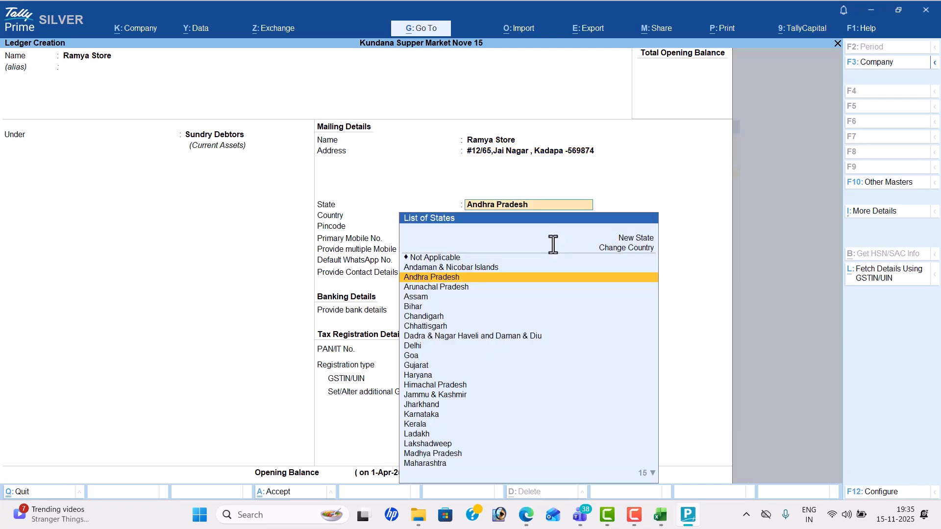
key(Return)
key(Return)
key(Return)
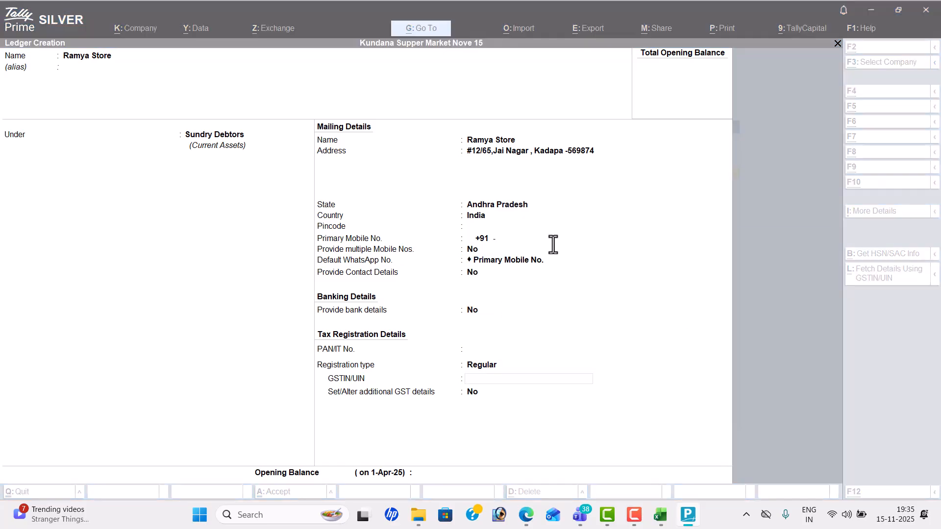
Step: Copy Ramya Store's GSTIN from the invoice PDF into the ledger and accept it
key(alt+Tab)
drag(559, 246, 659, 253)
key(ctrl+c)
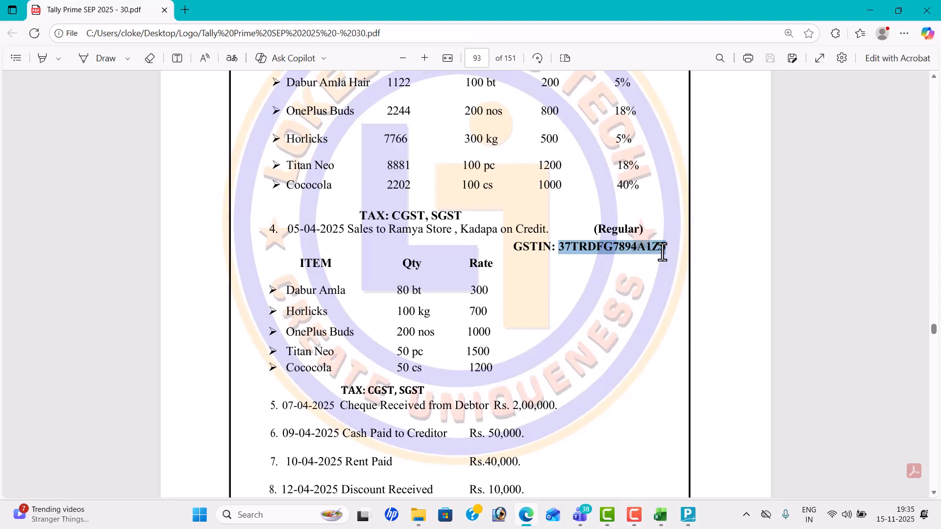
key(alt+Tab)
key(ctrl+v)
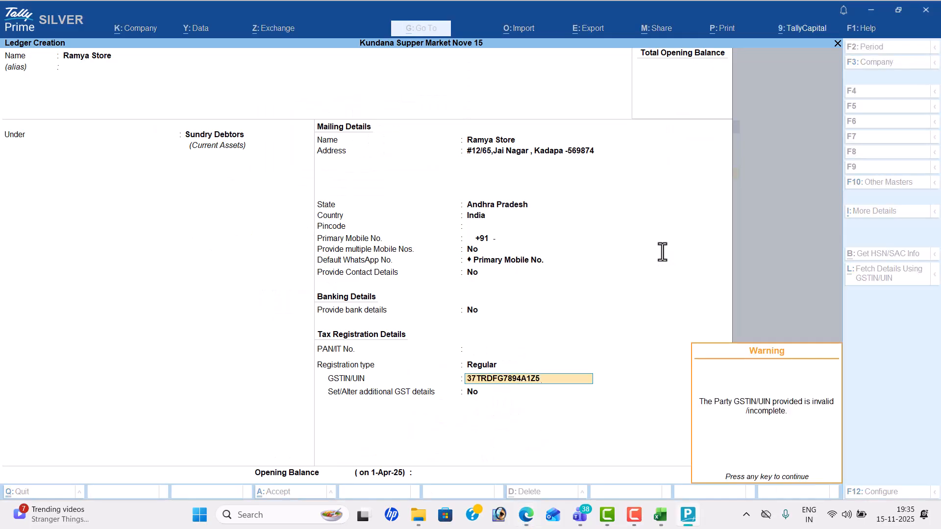
key(Return)
key(Return)
key(Return)
key(alt+Tab)
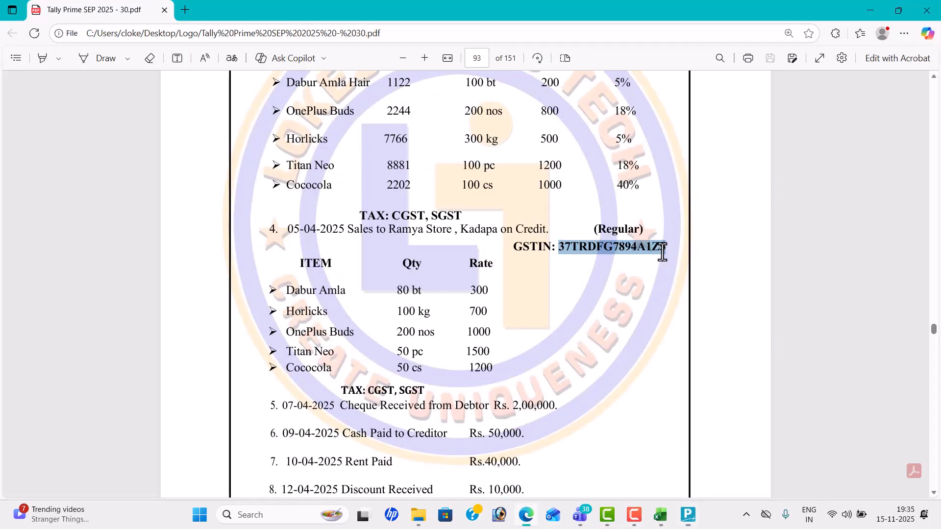
scroll(662, 252, down, 3)
Step: Create the CGST ledger under Duties & Taxes with duty type GST and tax type CGST
key(alt+Tab)
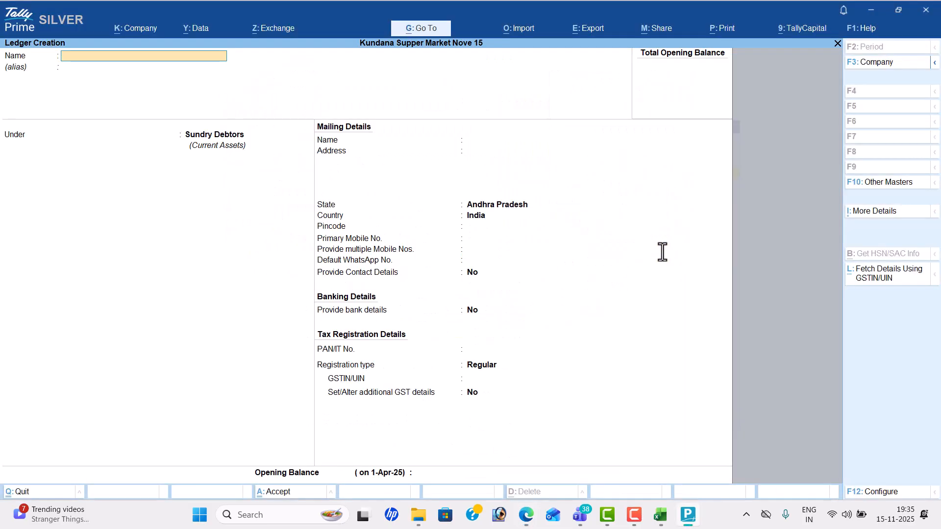
text(CGST)
key(Return)
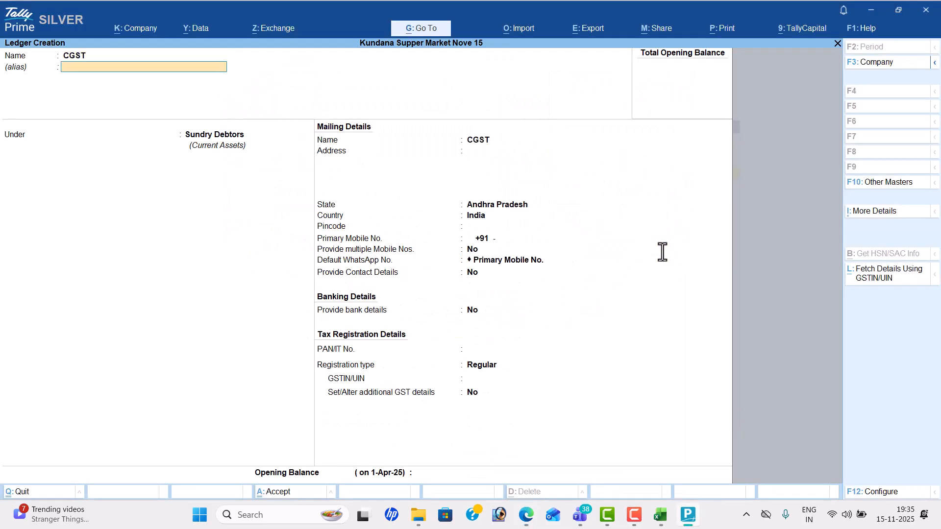
key(Return)
text(du)
key(Return)
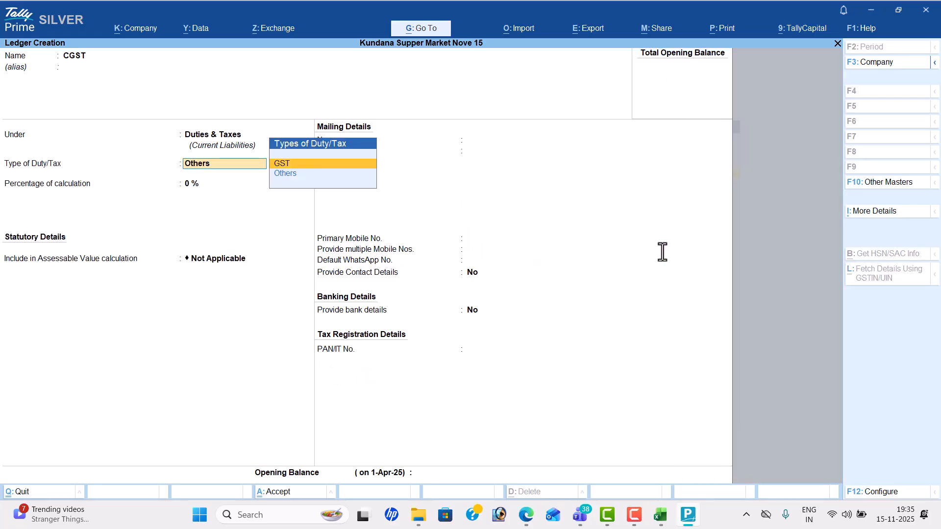
key(Return)
key(Down)
key(Return)
key(Return)
key(Return)
key(Return)
Step: Create the SGST ledger under Duties & Taxes with duty type GST and tax type SGST/UTGST
key(Return)
text(SGST)
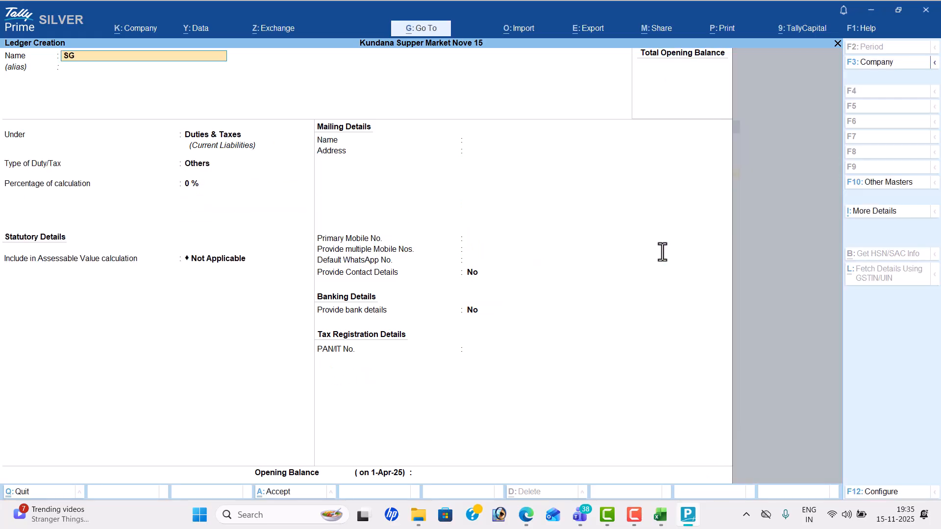
key(Return)
key(Return)
key(Return)
key(Up)
key(Return)
key(Down)
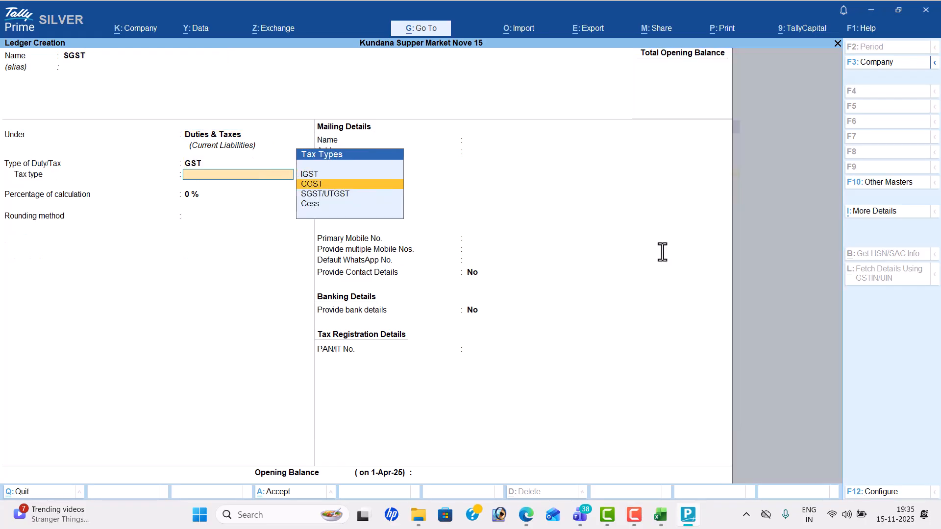
key(Down)
key(Return)
key(Return)
key(Return)
key(Return)
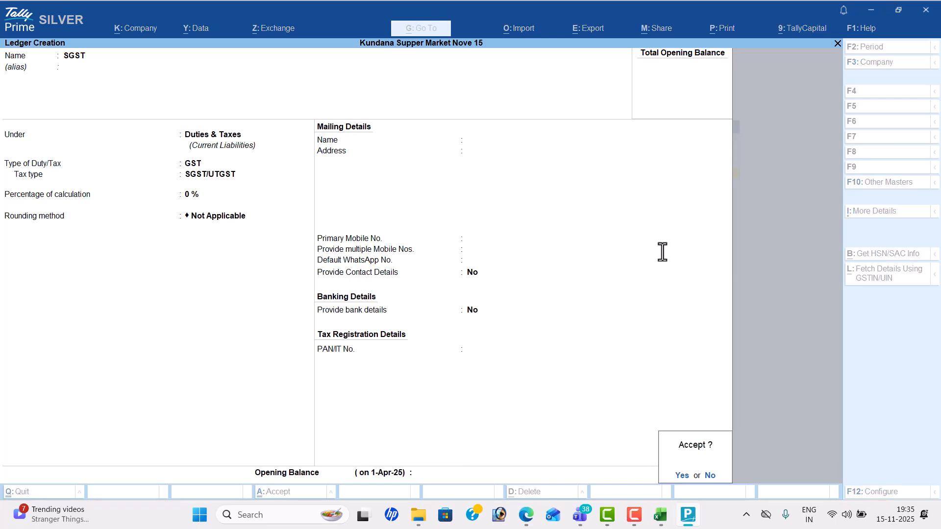
key(Return)
key(alt+Tab)
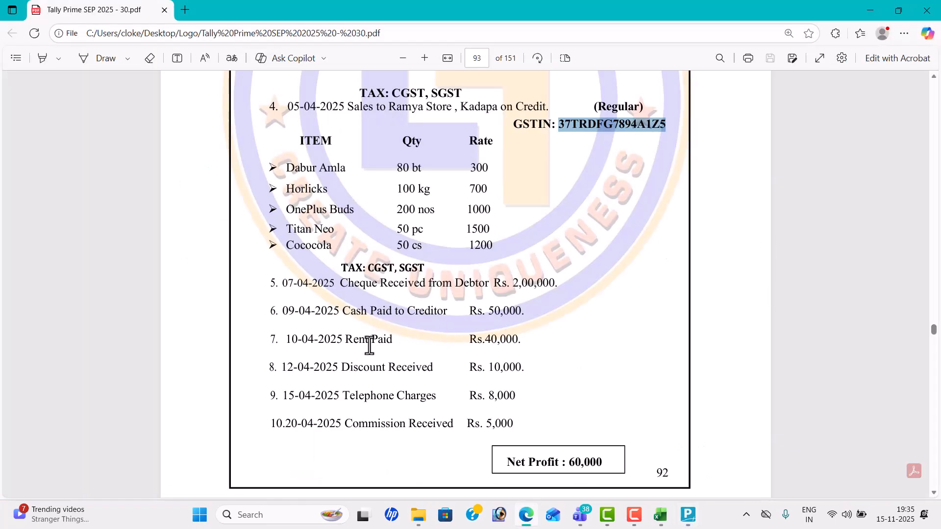
Step: Create the Rent ledger under Indirect Expenses
key(alt+Tab)
text(RENT)
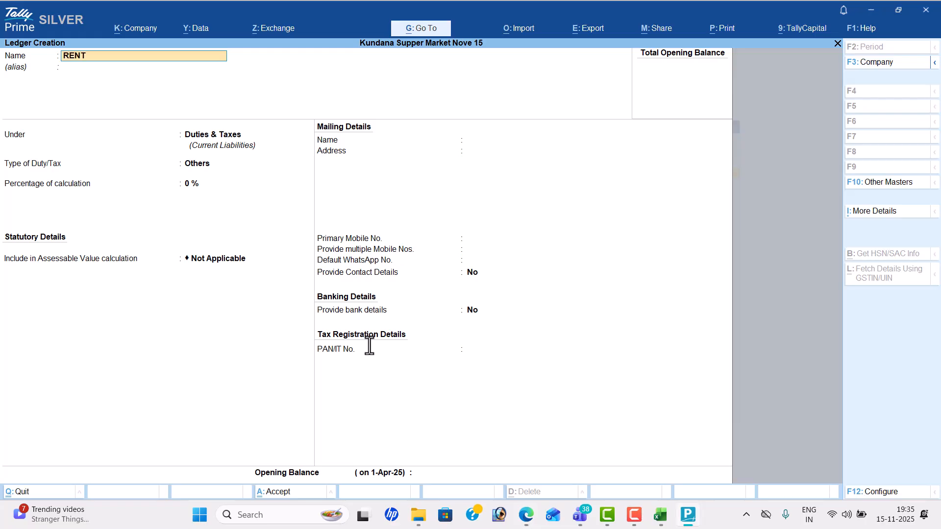
key(BackSpace)
key(BackSpace)
key(BackSpace)
text(ent)
key(Return)
text(Ind)
key(Down)
key(Down)
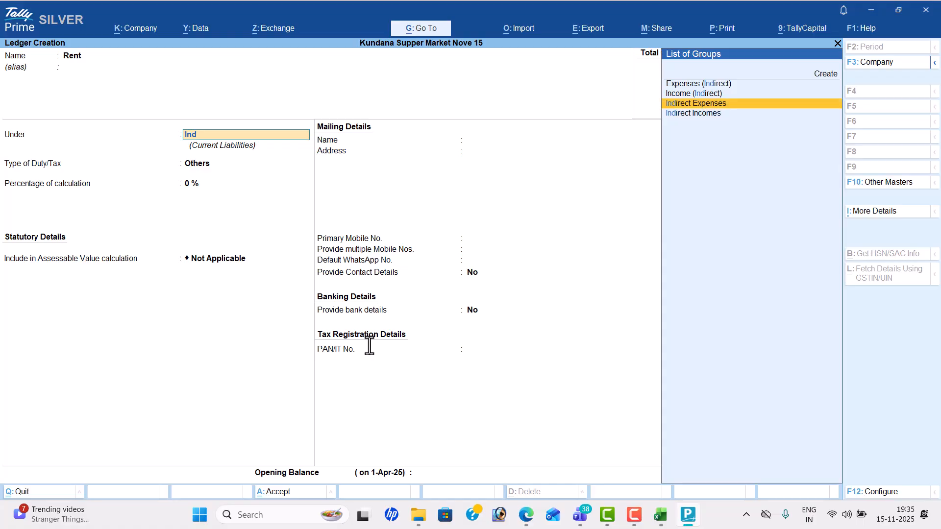
key(Return)
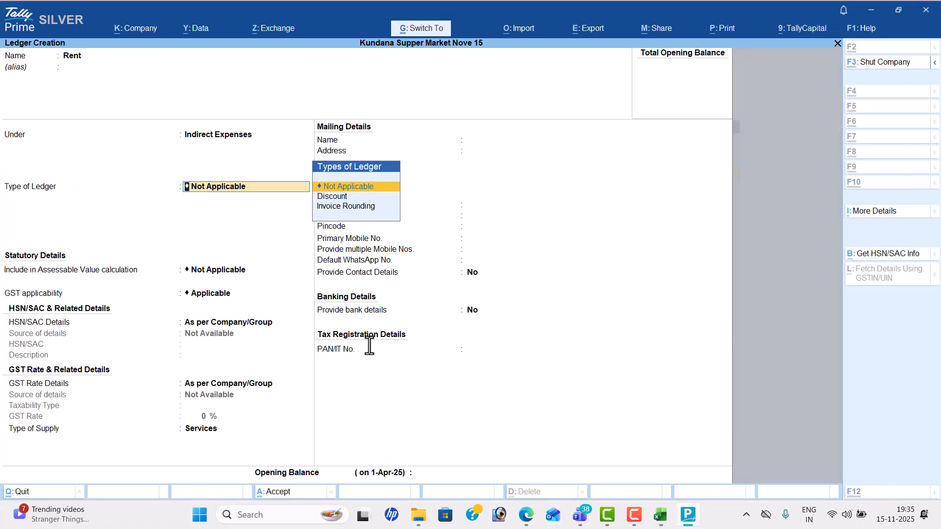
key(alt+Tab)
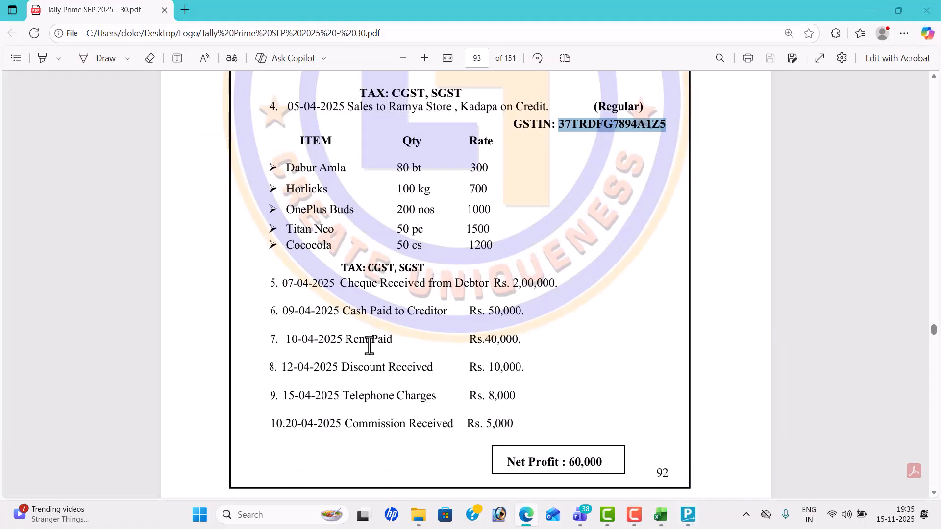
Step: Create the 'Discount Recevid' ledger under Indirect Incomes
key(alt+Tab)
text(Discount Recevid)
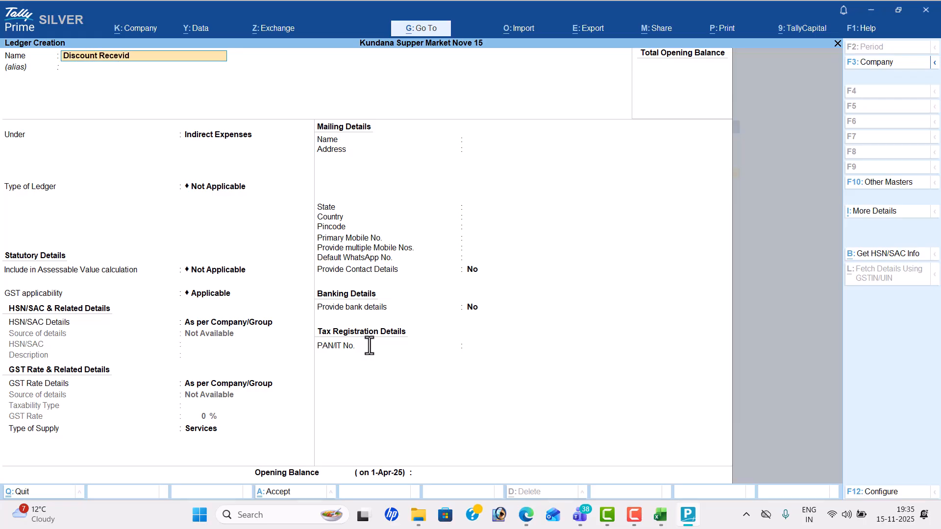
key(Return)
text(Ind)
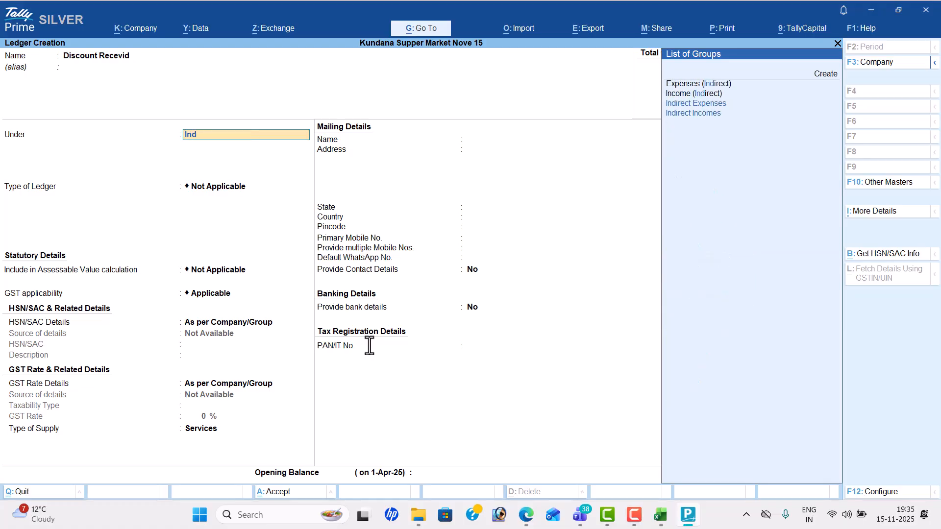
key(Down)
key(Return)
key(ctrl+a)
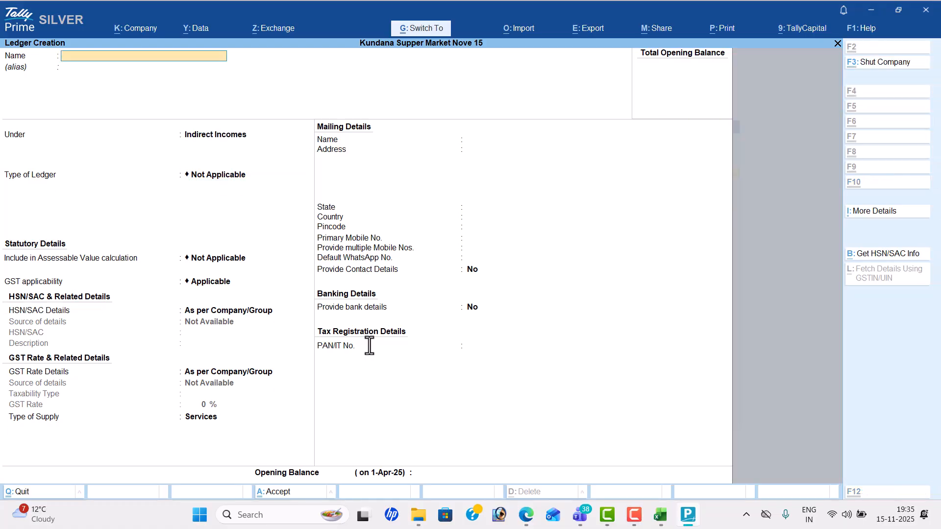
key(alt+Tab)
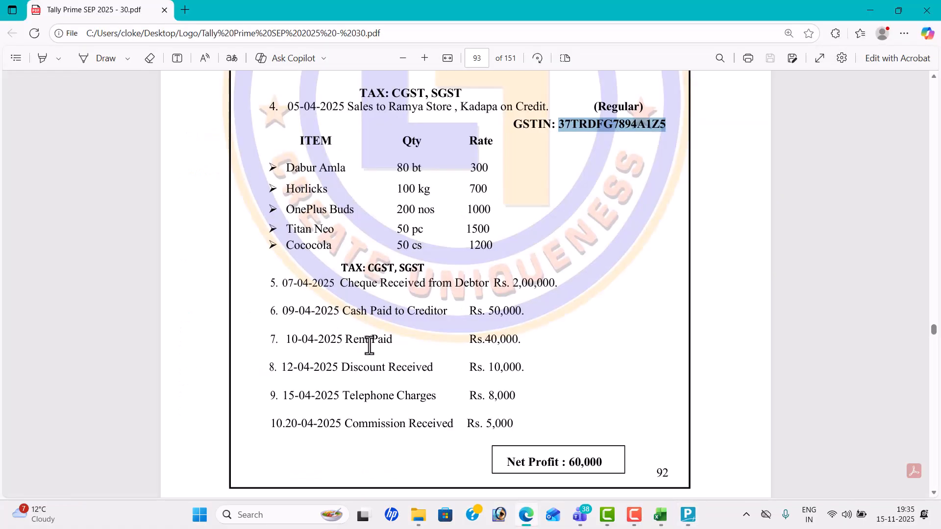
Step: Create the Telephone Charges ledger under Indirect Expenses
key(alt+Tab)
text(Te)
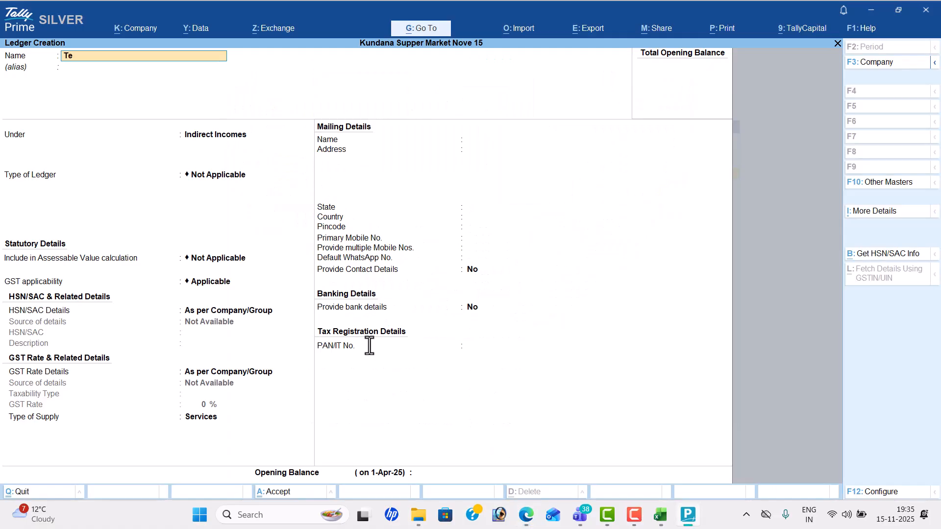
text(lephone Charges)
key(Return)
text(ind)
key(Up)
key(Return)
key(ctrl+a)
key(alt+Tab)
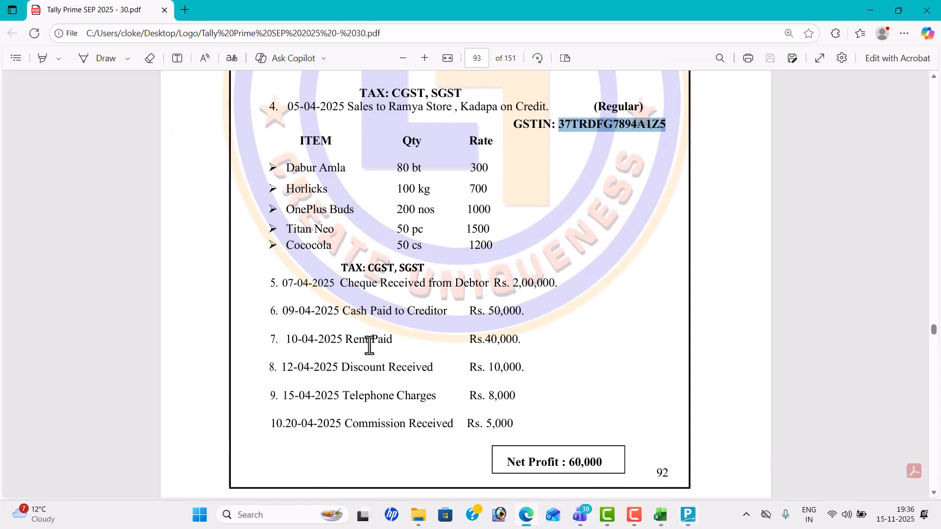
Step: Save the Commission Received ledger under Indirect Incomes, then exit ledger creation
key(alt+Tab)
text(Commi)
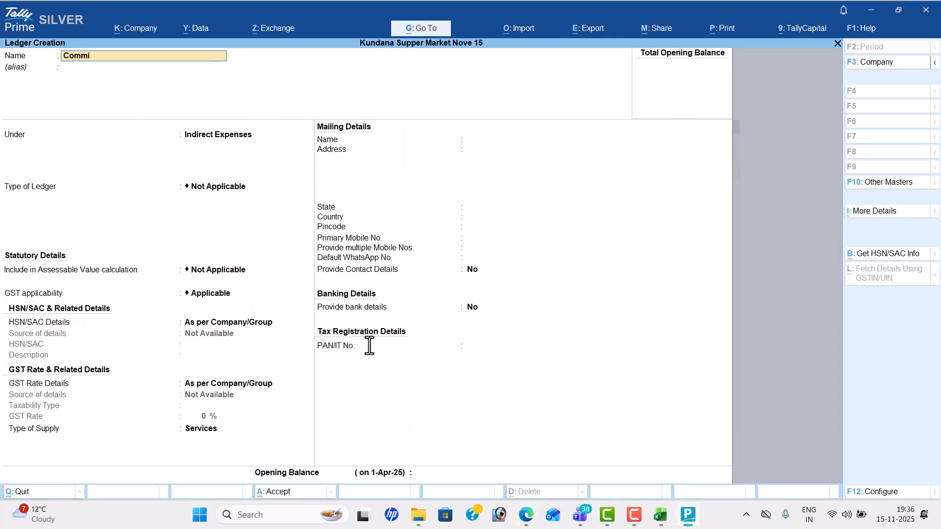
text(ssion Received)
key(Return)
text(ind)
key(Down)
key(Return)
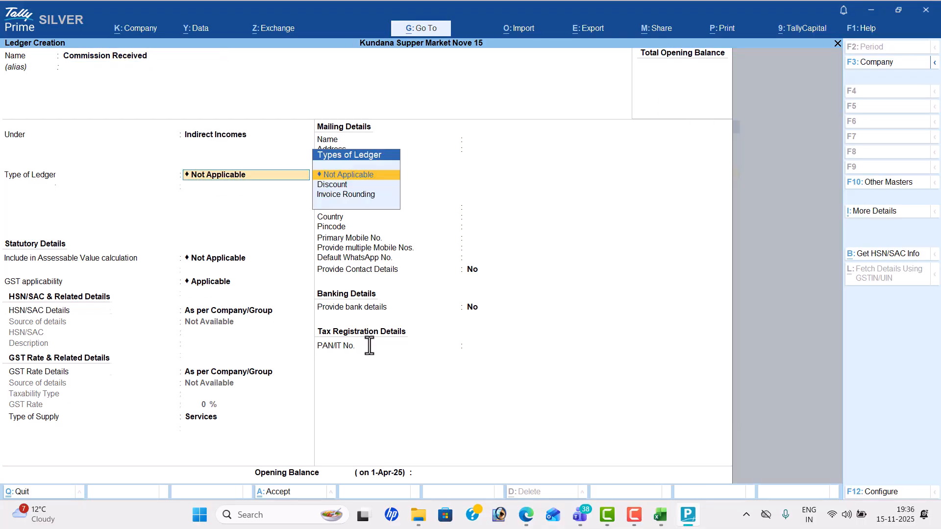
key(ctrl+a)
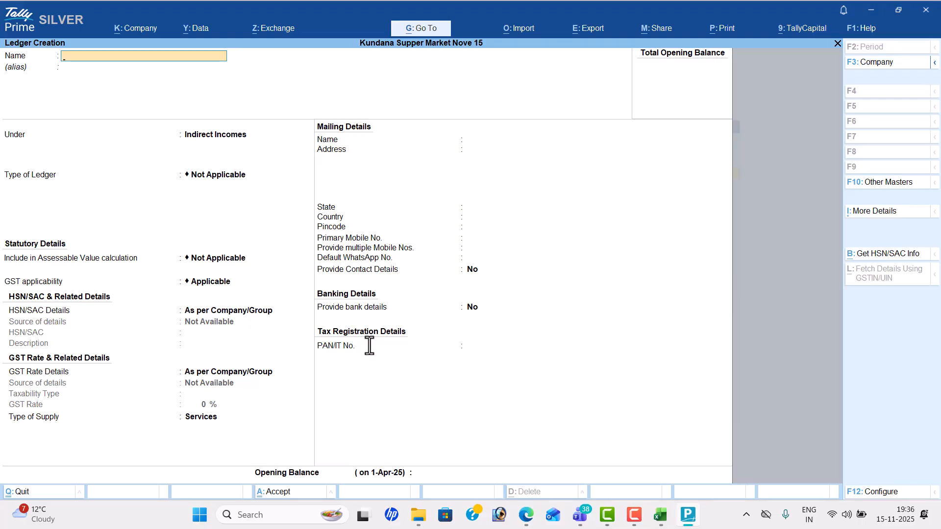
key(Escape)
Step: Leave ledger creation, open Unit creation, and check the required units in the problem PDF
key(y)
key(Down)
key(Down)
key(Down)
key(Down)
key(Down)
key(Down)
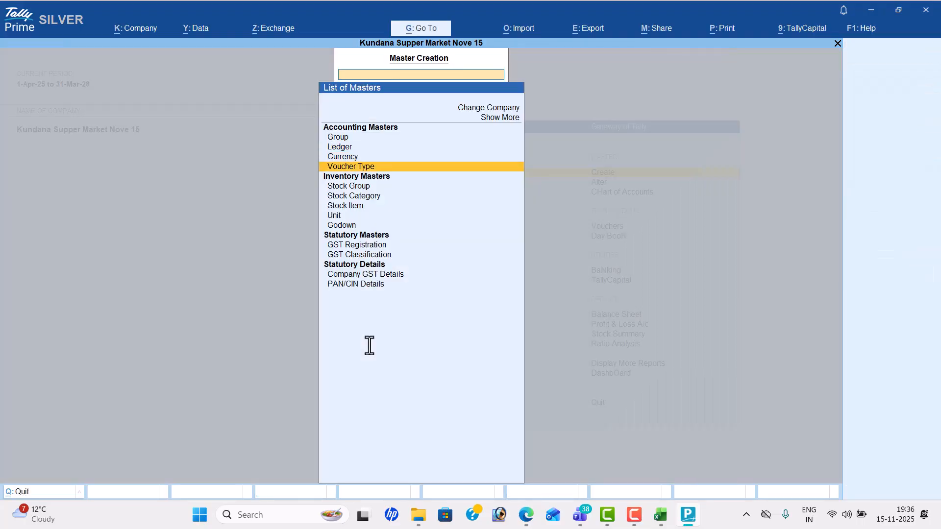
key(Return)
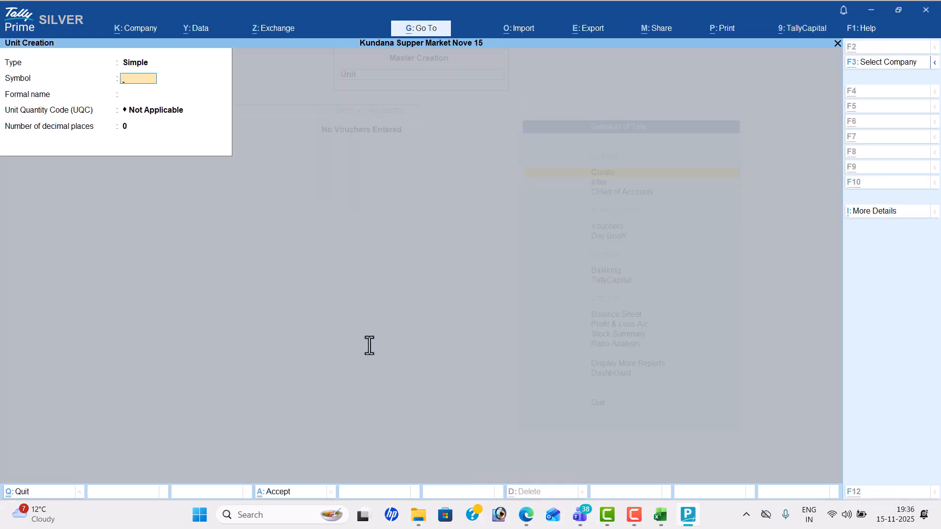
key(alt+Tab)
scroll(369, 346, up, 5)
scroll(369, 346, up, 3)
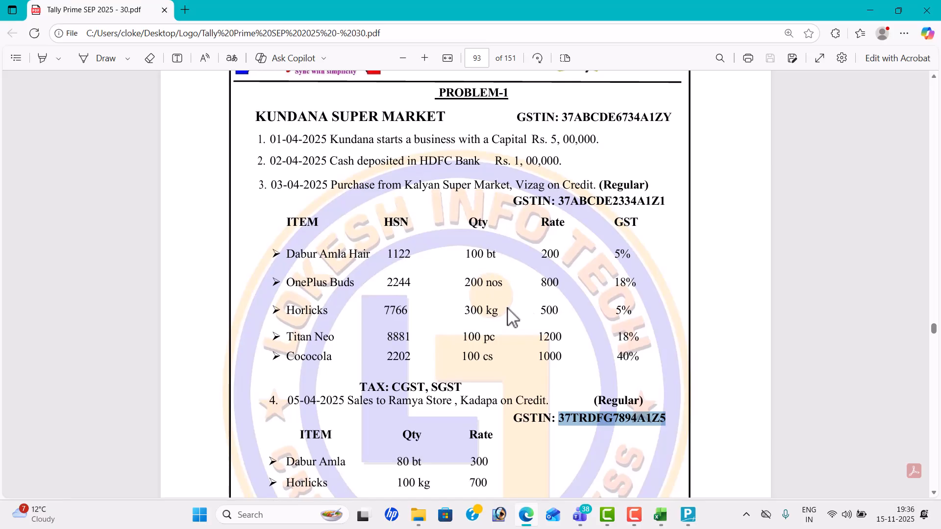
key(alt+Tab)
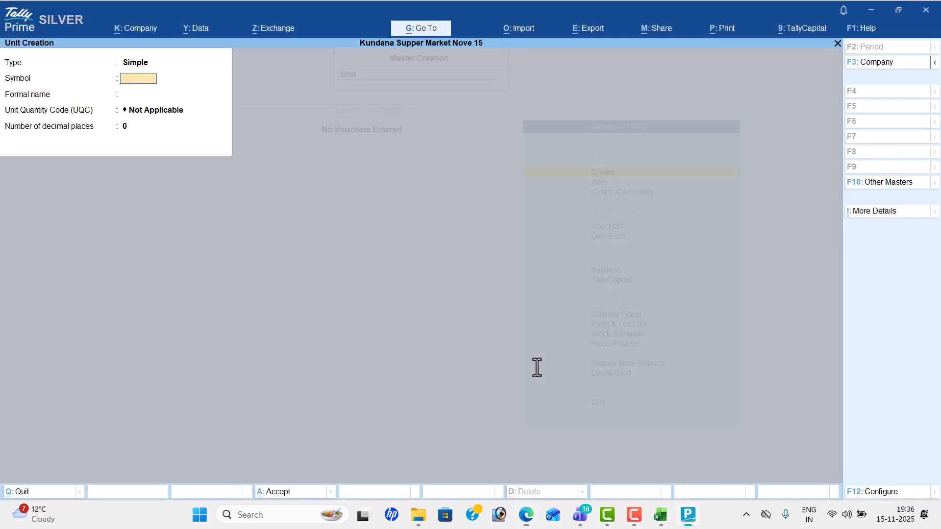
Step: Create the unit bt with quantity code BTL-BOTTLES
text(bt)
key(Return)
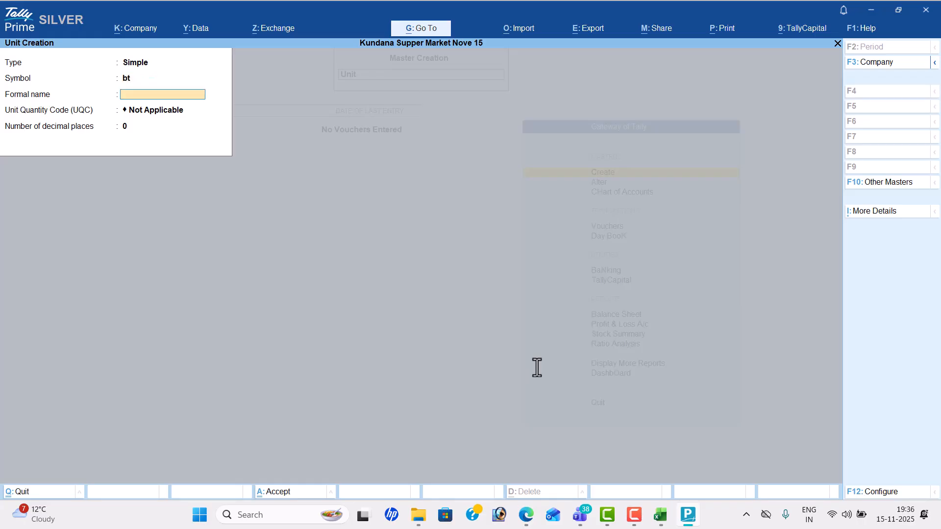
key(Return)
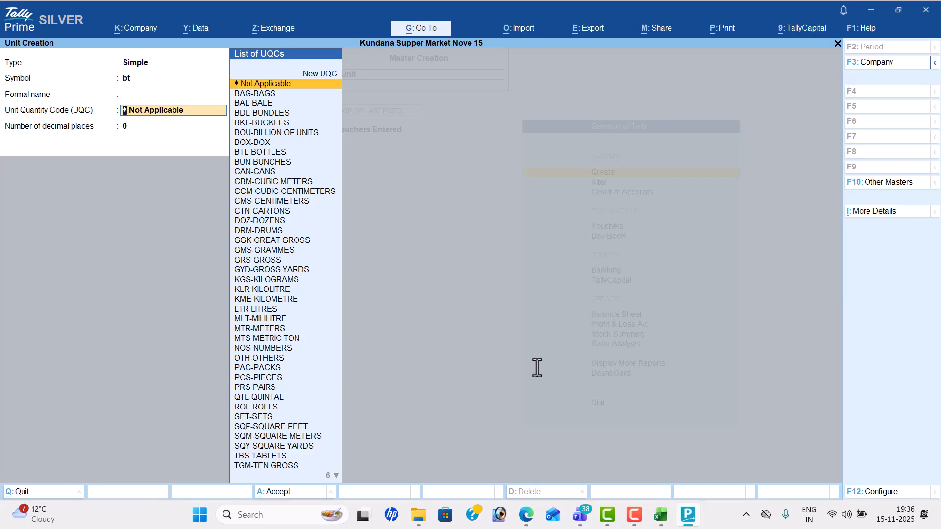
text(bo)
key(Down)
key(Down)
key(Down)
key(Return)
key(Return)
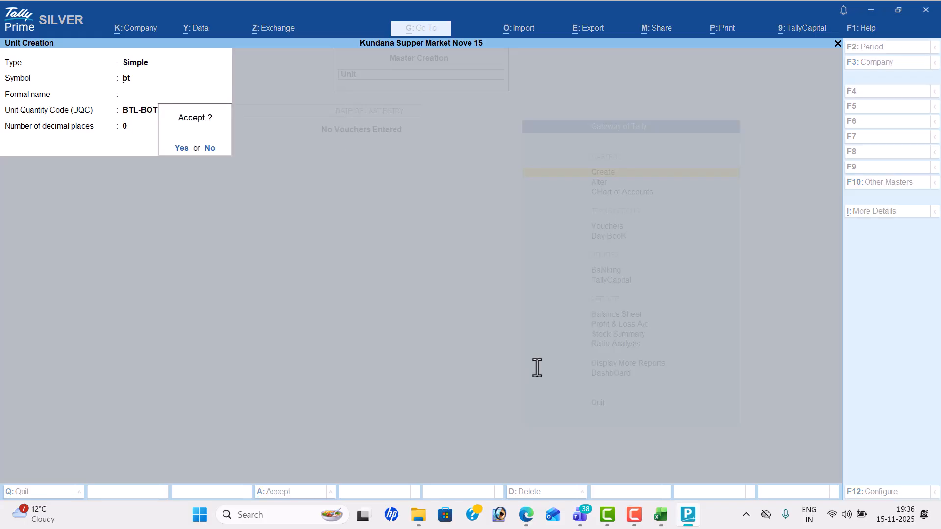
Step: Save bt and create the unit nos with quantity code NOS
key(Return)
key(alt+Tab)
key(alt+Tab)
text(nos)
key(Return)
key(Return)
text(no)
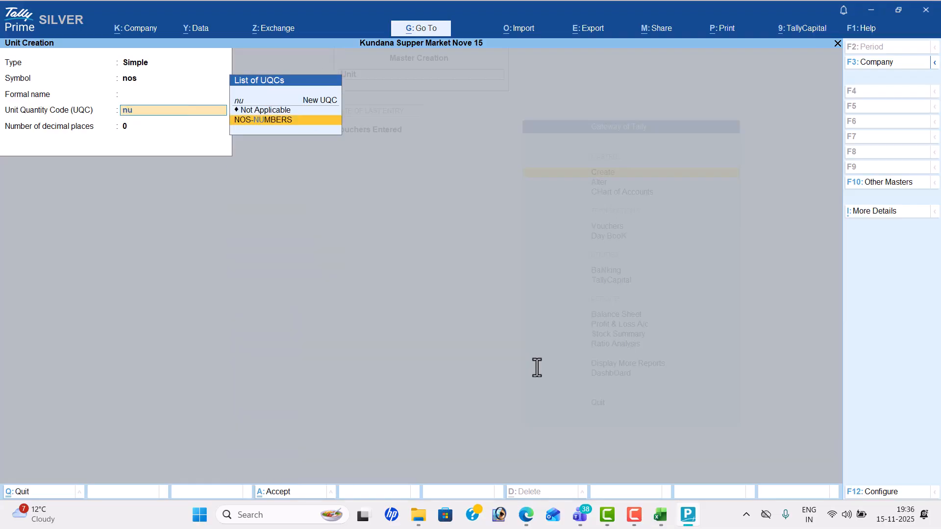
key(Return)
key(Return)
key(Return)
key(alt+Tab)
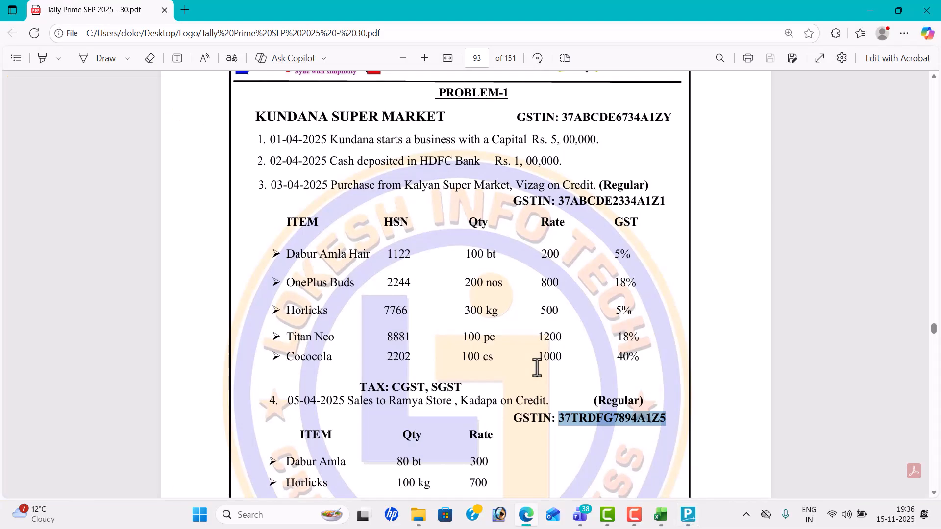
key(alt+Tab)
Step: Create the unit kg with quantity code KGS-KILOGRAMS
text(kg)
key(Return)
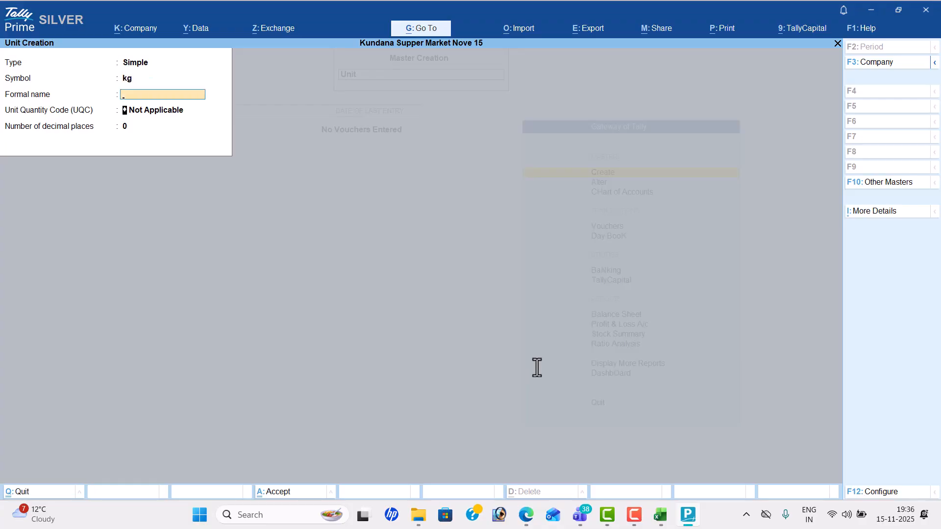
key(Return)
text(ki)
key(Down)
key(Return)
key(Return)
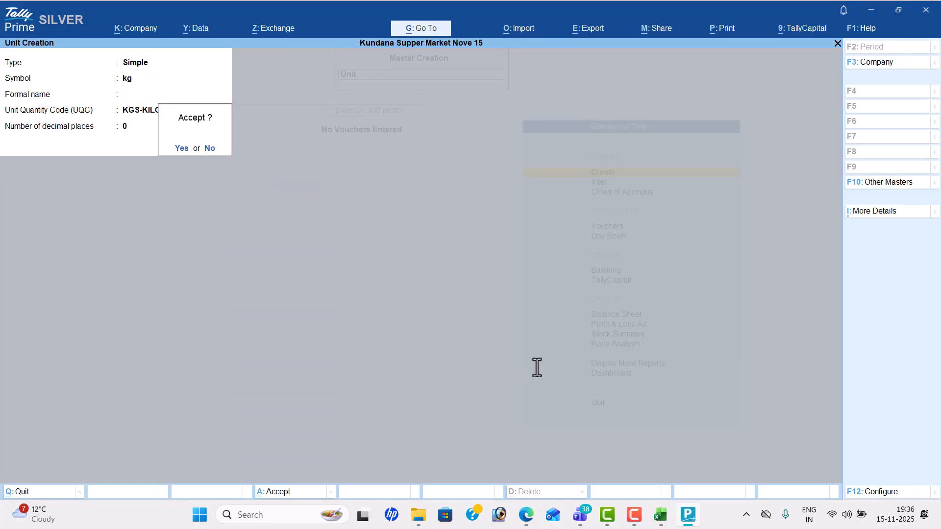
key(Return)
key(alt+Tab)
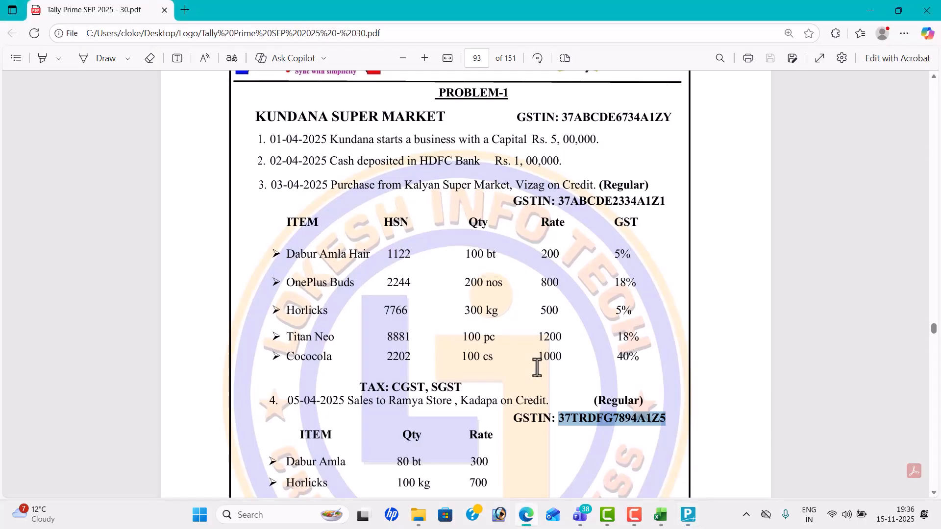
key(alt+Tab)
Step: Create the unit pc with quantity code PCS-PIECES
text(pc)
key(Return)
key(Return)
text(pc)
key(Return)
key(Return)
Step: Create the unit cs with quantity code CTN-CARTONS, then quit Unit creation
key(Return)
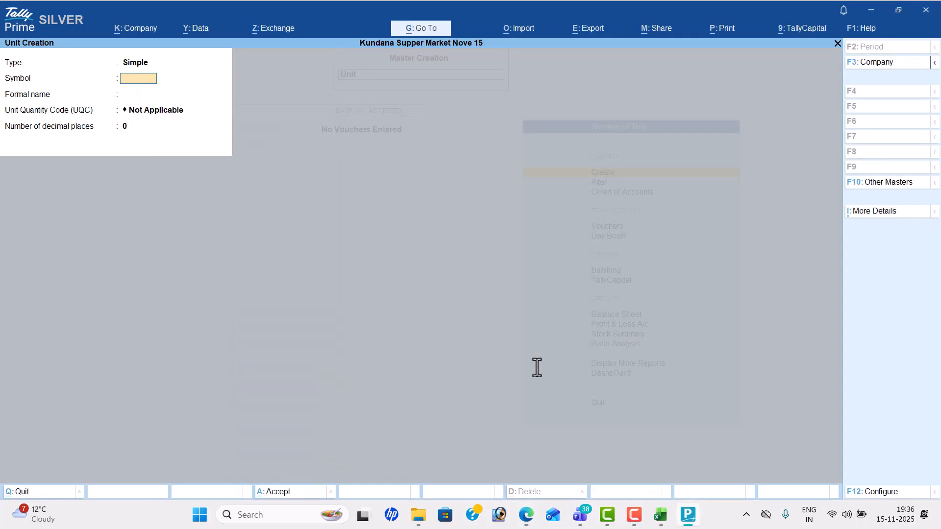
key(alt+Tab)
key(alt+Tab)
text(cs)
key(Return)
key(Return)
text(ct)
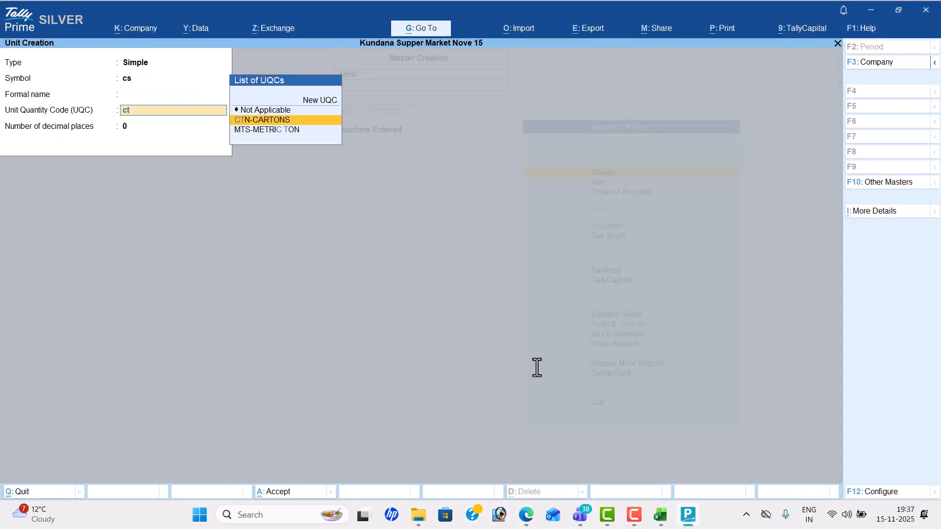
key(Return)
key(Return)
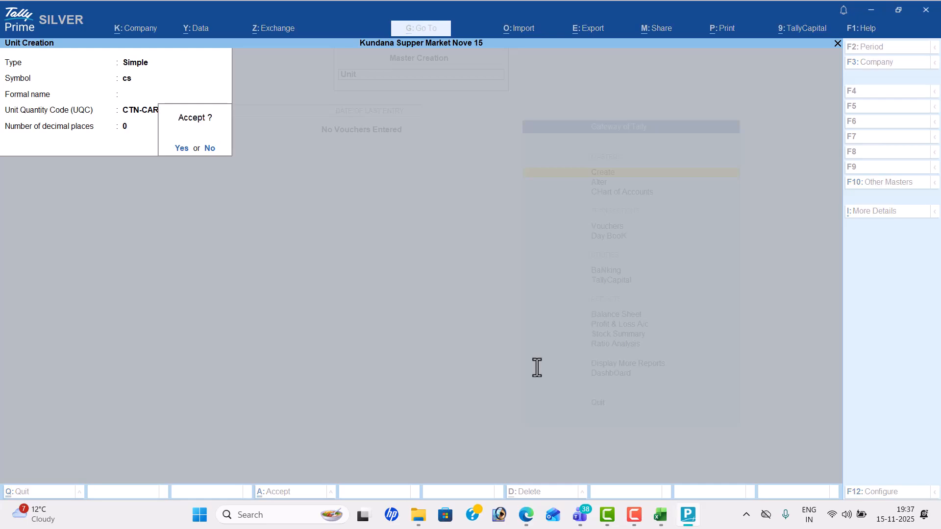
key(Return)
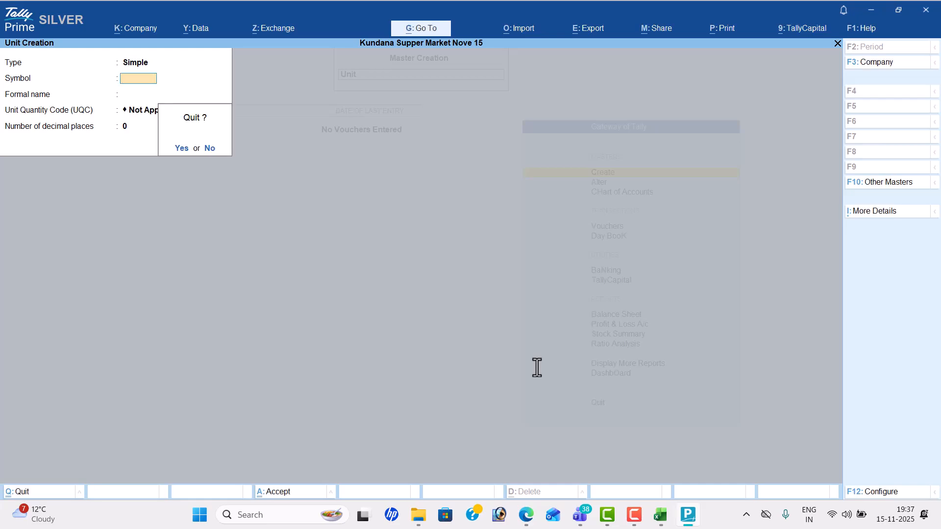
key(Escape)
key(Up)
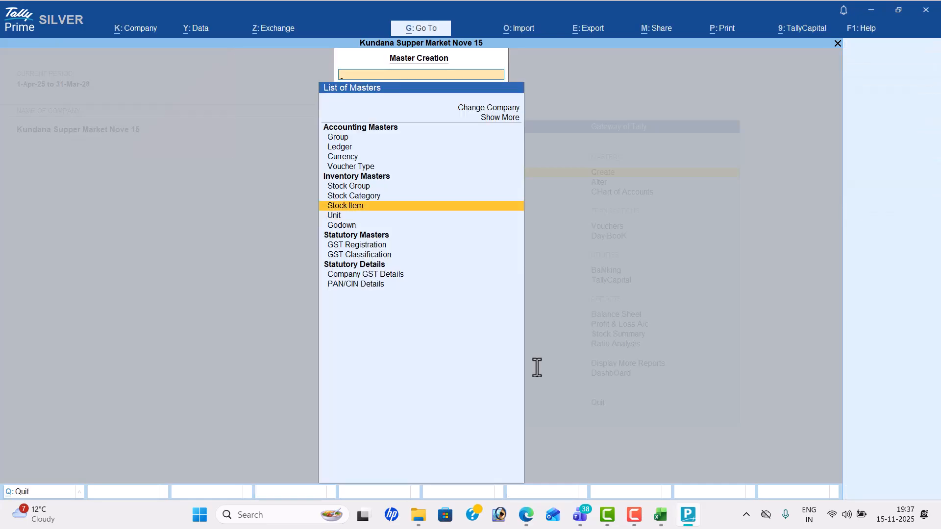
Step: Start a stock item named 'Dabur Amla Hair' under Primary
key(Return)
key(alt+Tab)
scroll(537, 368, down, 1)
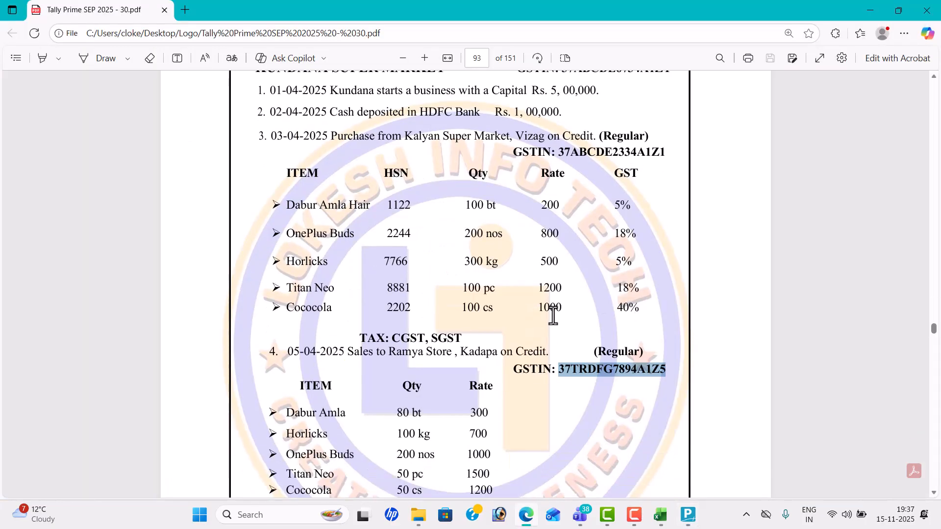
key(alt+Tab)
text(Dabur Amla Hair)
key(Return)
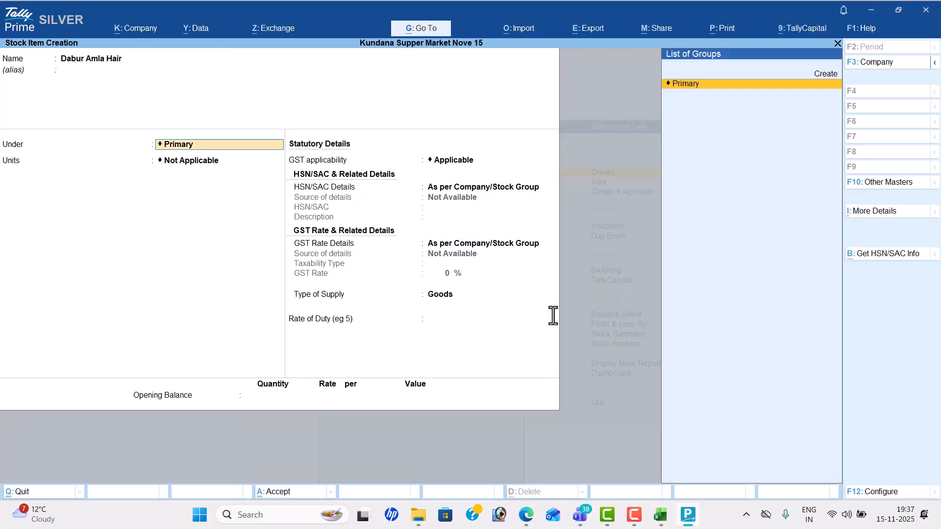
key(Return)
Step: Set its unit to bt with no alternate units, and choose to specify HSN details here
key(alt+Tab)
key(alt+Tab)
key(Down)
key(Return)
key(Return)
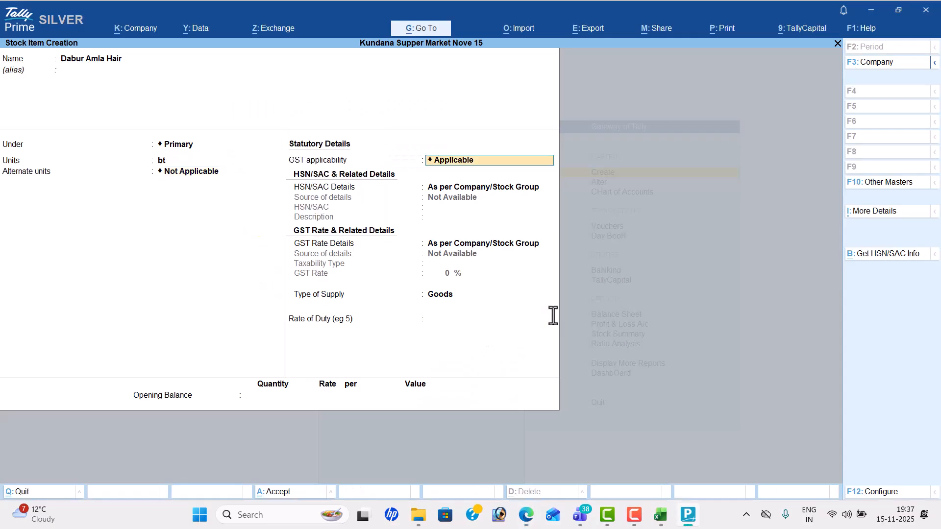
key(Return)
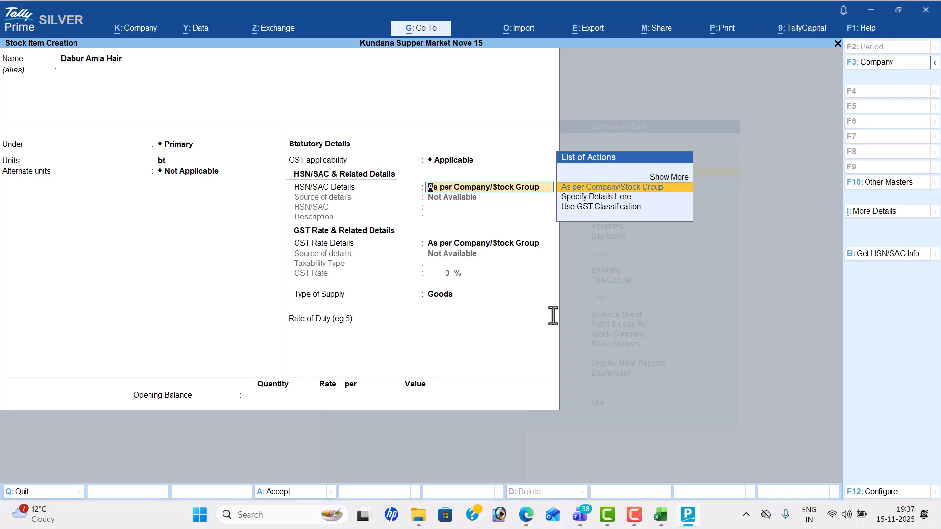
key(Down)
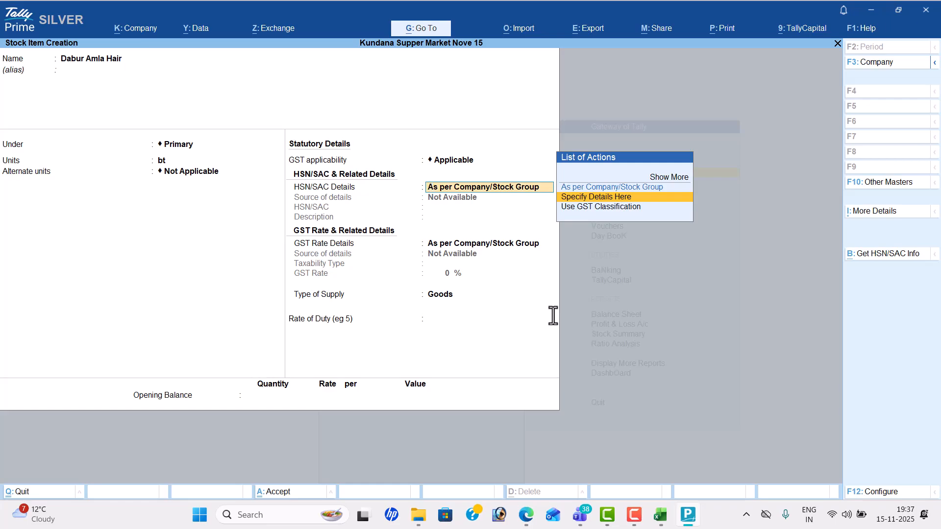
key(Down)
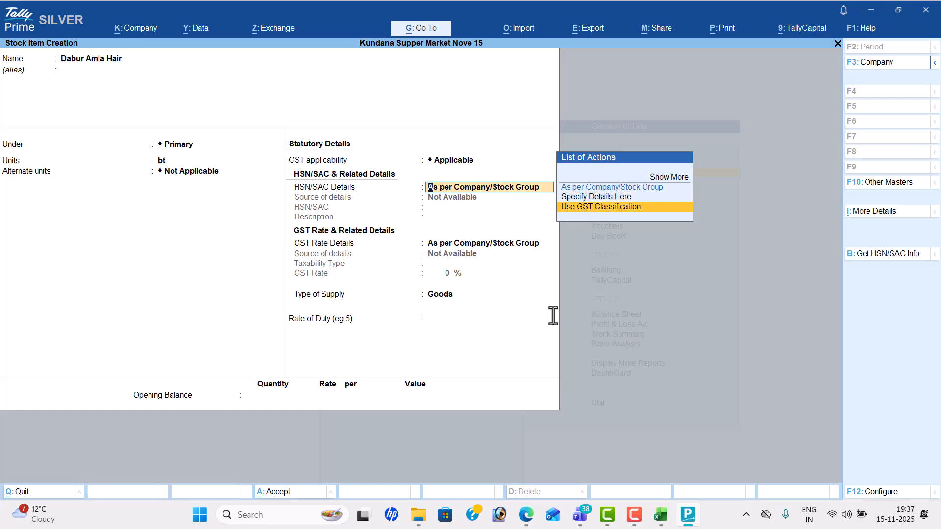
key(Up)
key(Return)
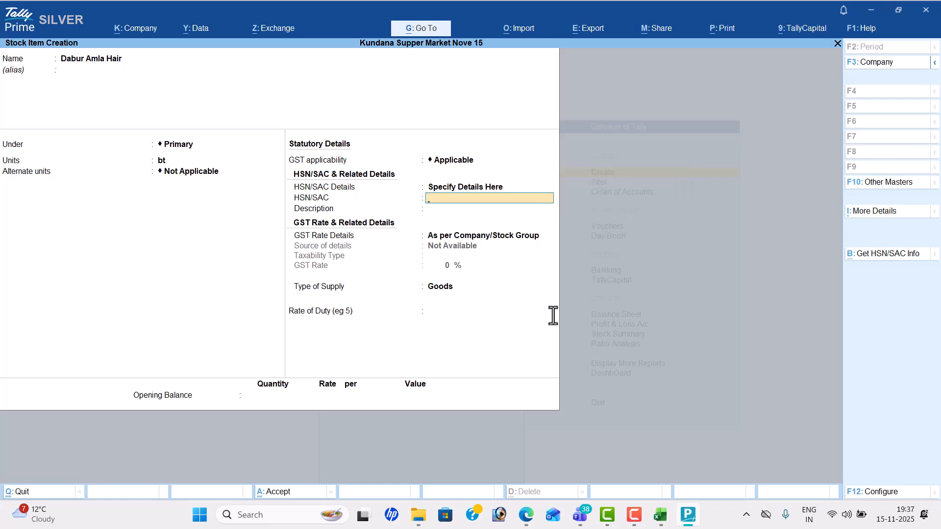
Step: Enter HSN 1122 with description 'Dabur Amla Hair' and choose to specify GST rate details here
key(alt+Tab)
key(alt+Tab)
text(1122)
key(Return)
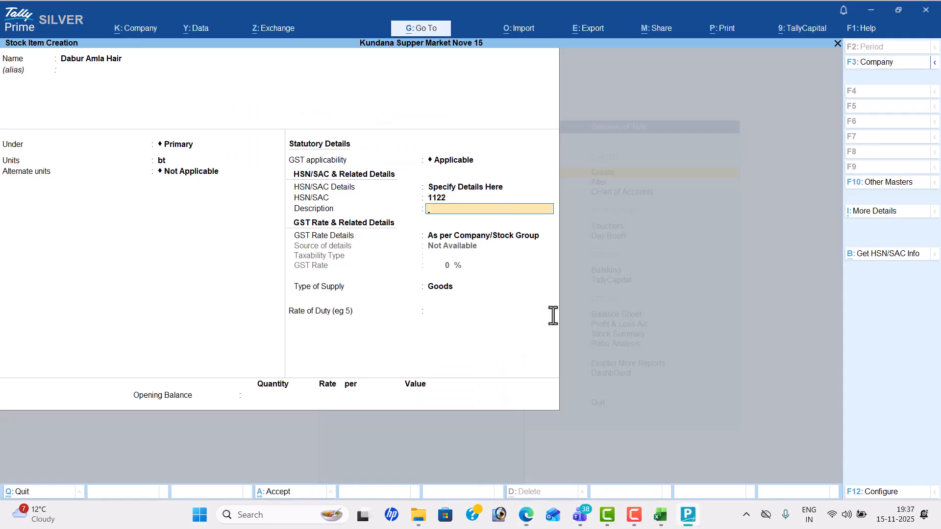
text(Dabur Amla Hair)
key(Return)
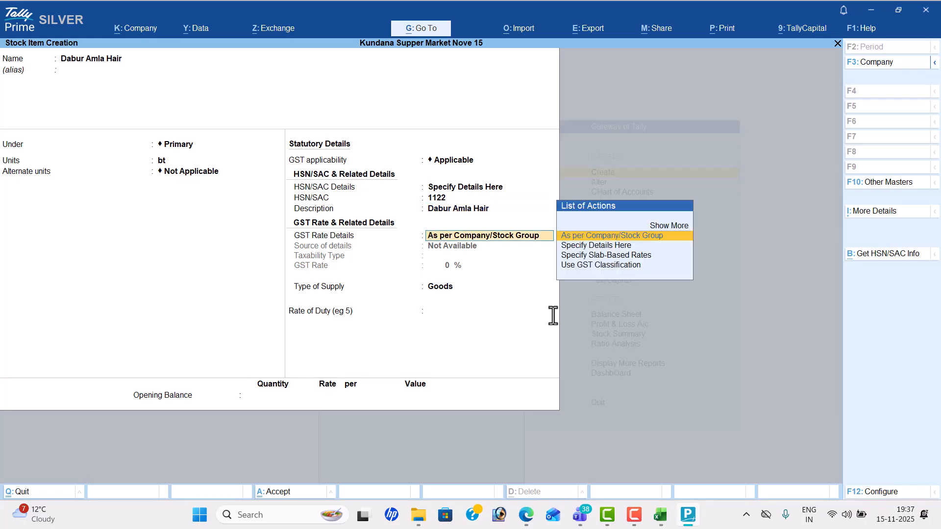
key(Down)
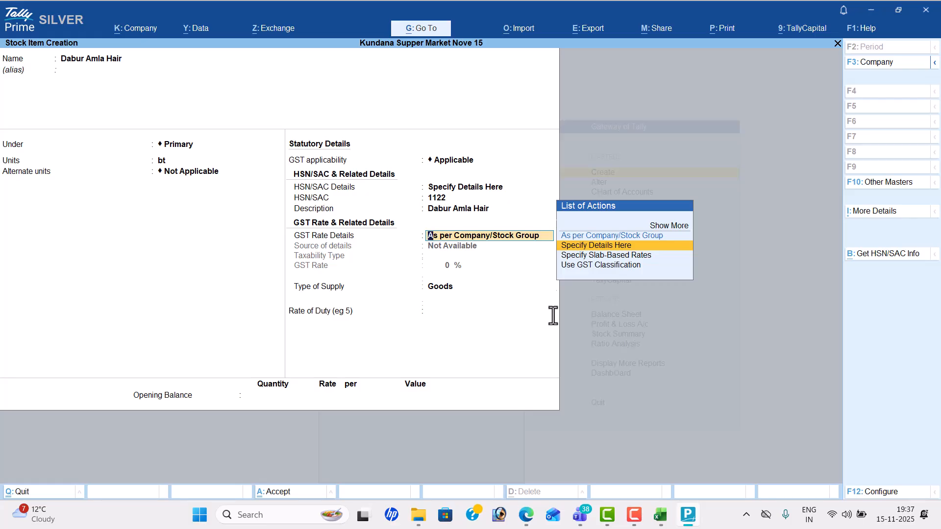
key(Return)
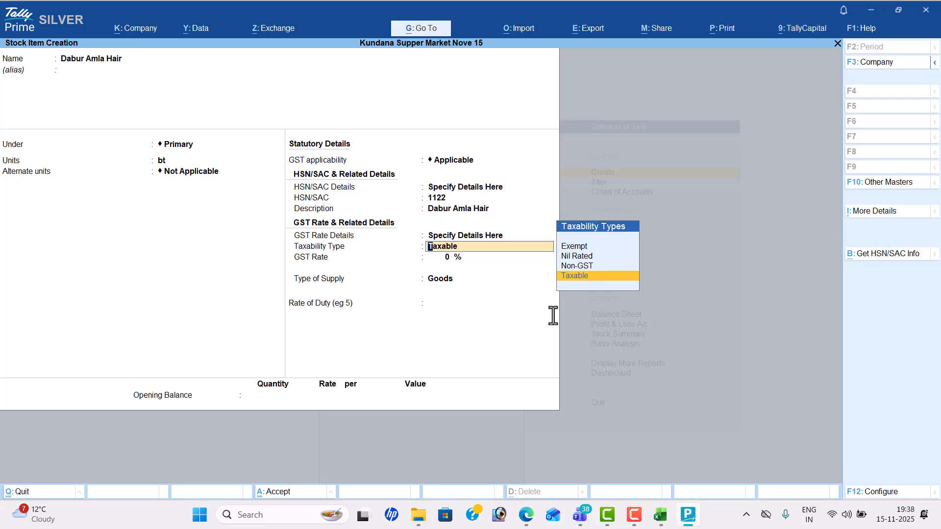
Step: Make Dabur Amla Hair Taxable at 5% GST, Goods supply, rate of duty 0, and accept it
key(Return)
key(alt+Tab)
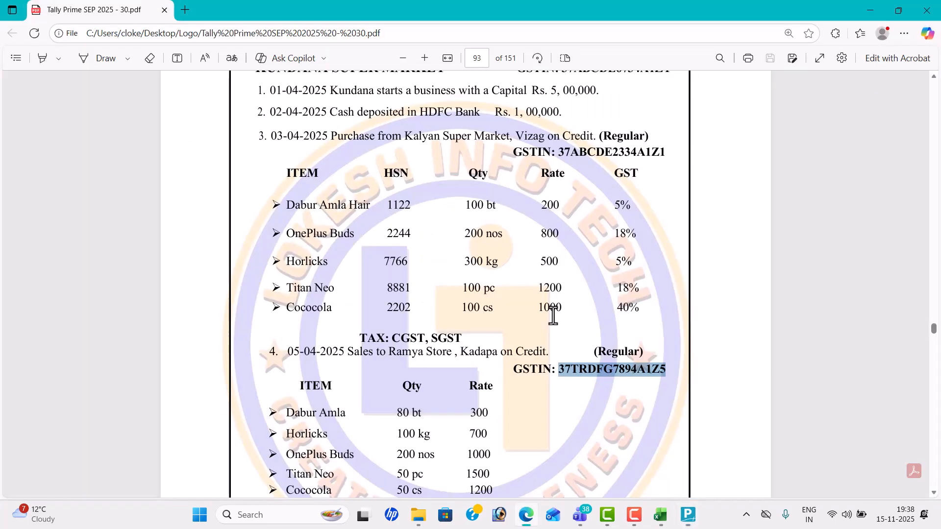
key(alt+Tab)
text(5)
key(Return)
key(Return)
key(Return)
key(Return)
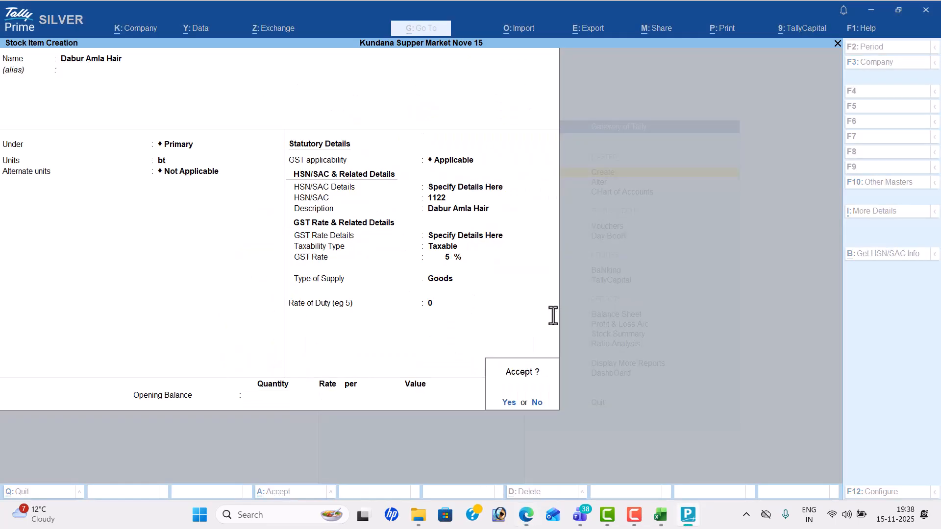
key(Return)
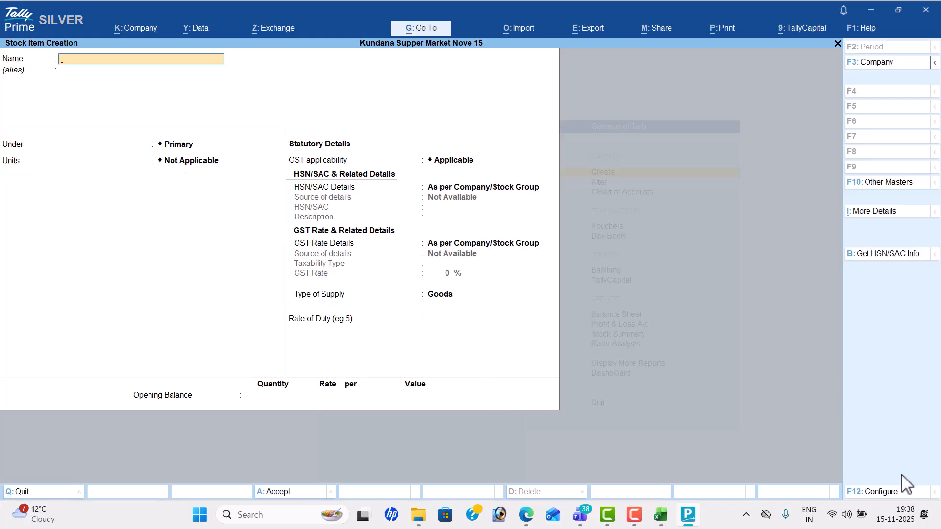
Step: Set Use Alternate Units to No in the stock item configuration (F12)
click(890, 493)
key(Down)
key(Down)
key(Down)
key(Down)
key(Down)
key(Down)
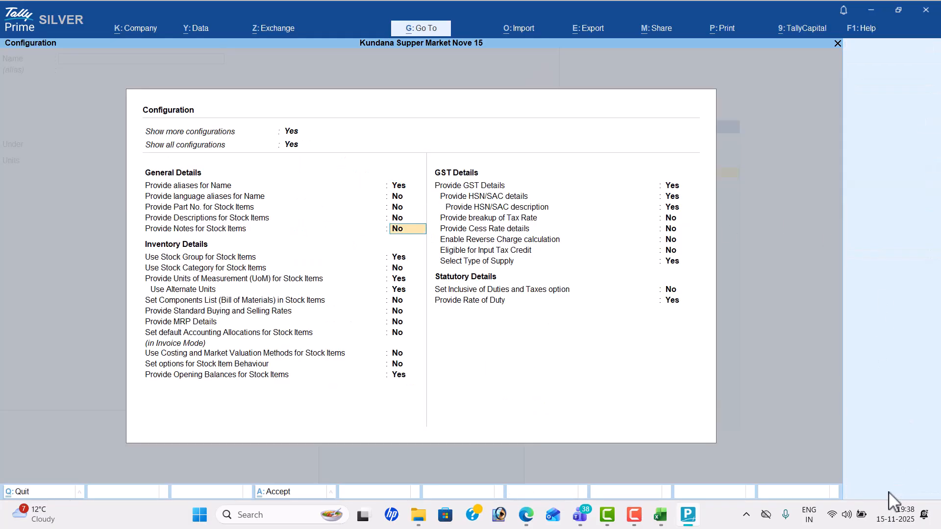
key(Down)
key(Down)
text(n)
key(Return)
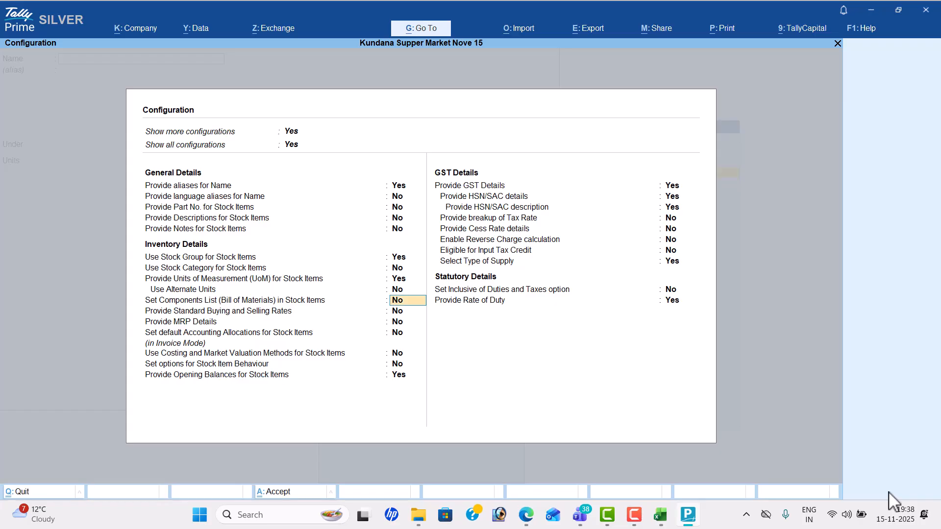
key(ctrl+a)
Step: Start stock item 'Oneplus Buds' in nos units, with HSN details specified here
key(alt+Tab)
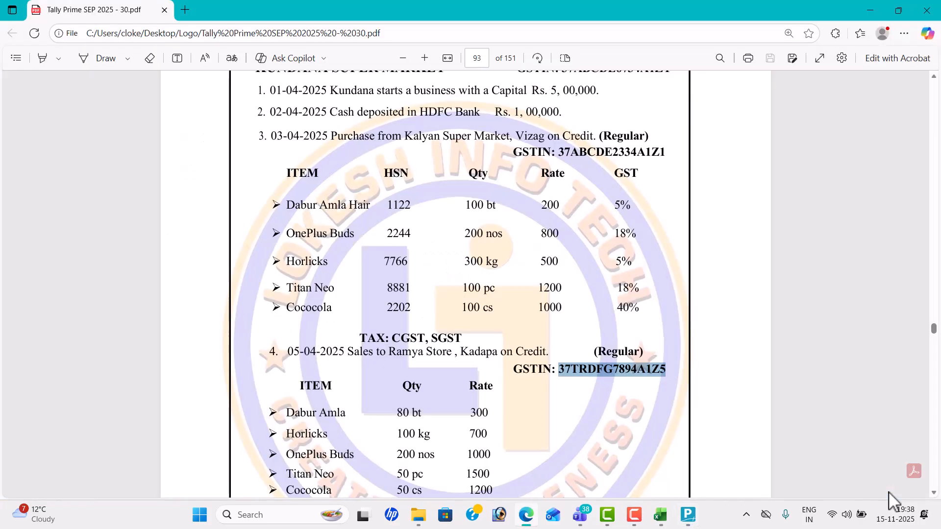
key(alt+Tab)
text(One)
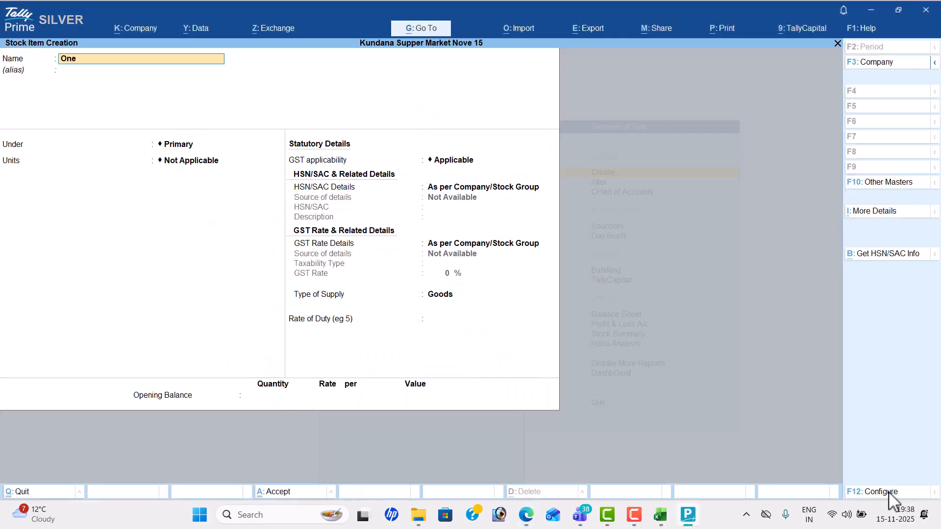
text(plus Buds)
key(Return)
key(Return)
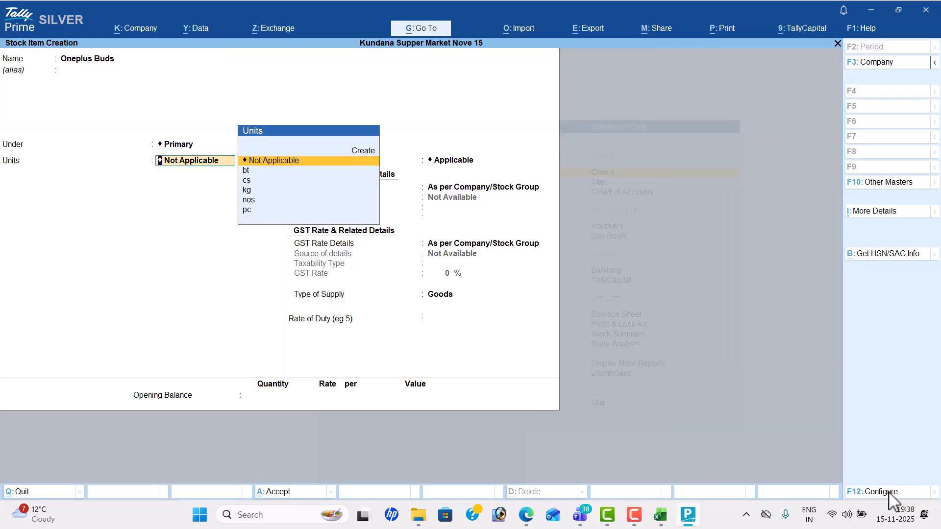
key(alt+Tab)
key(alt+Tab)
key(Down)
key(Down)
key(Down)
key(Down)
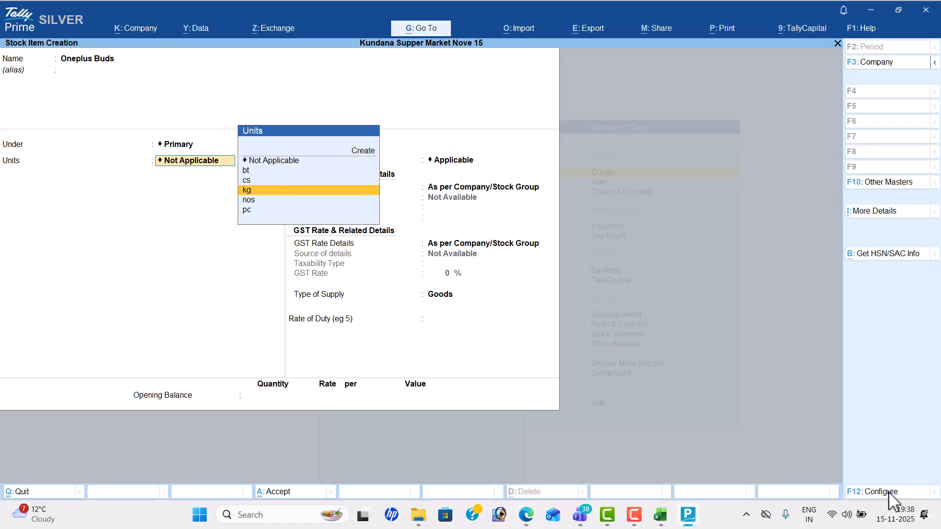
key(Return)
key(Return)
key(Down)
key(Return)
Step: Enter HSN code 2244 with description 'Oneplus Buds'
text(85412)
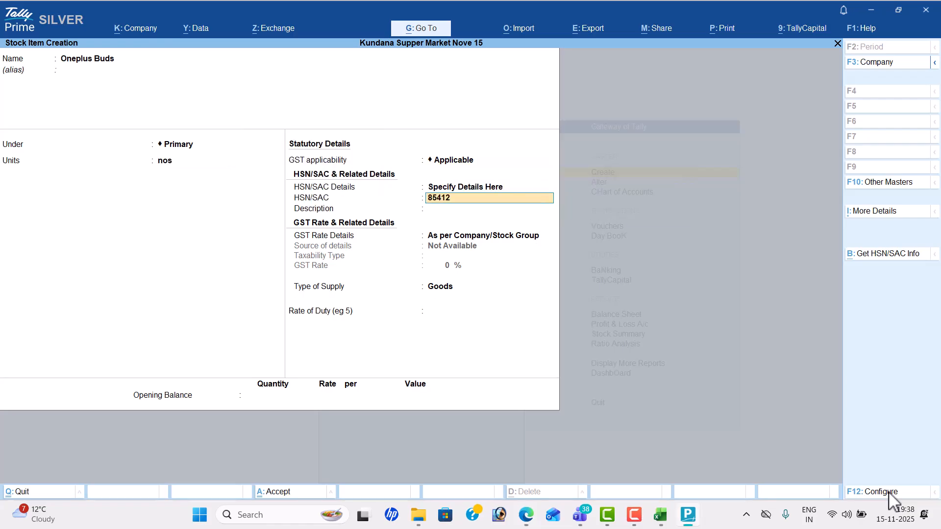
key(Return)
key(alt+Tab)
key(alt+Tab)
key(Up)
text(2244)
key(Return)
text(Oneplus)
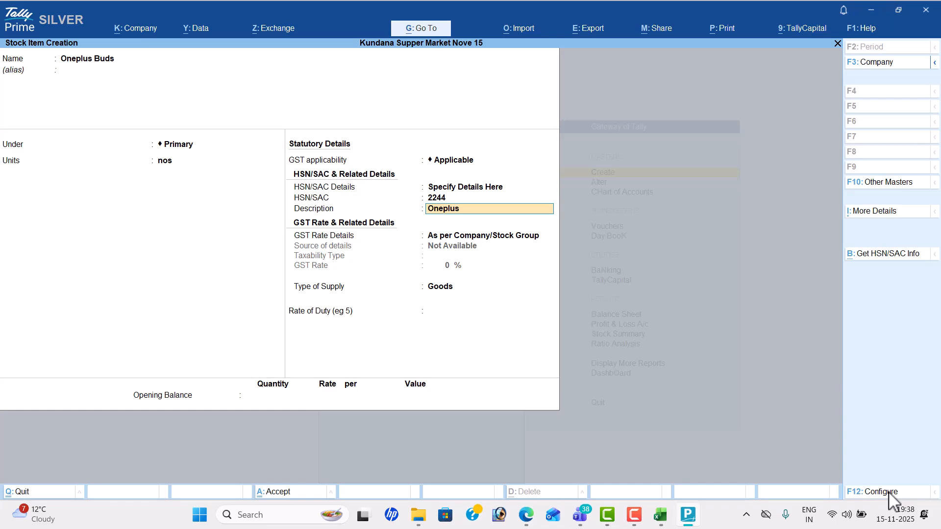
text(Buds)
key(Return)
Step: Specify GST rate details here: Taxable at 18% GST, then accept Oneplus Buds
key(Down)
key(Return)
key(Return)
key(alt+Tab)
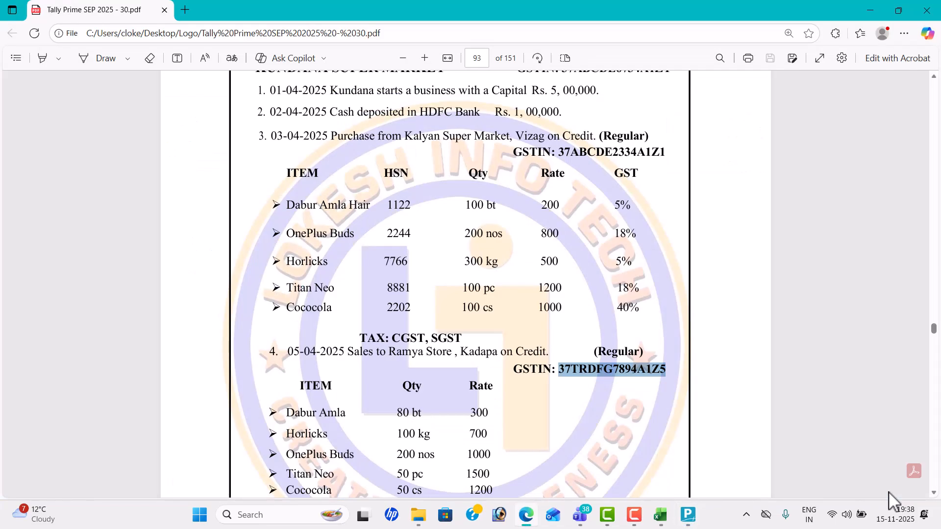
key(alt+Tab)
key(Return)
key(Return)
key(Return)
key(Return)
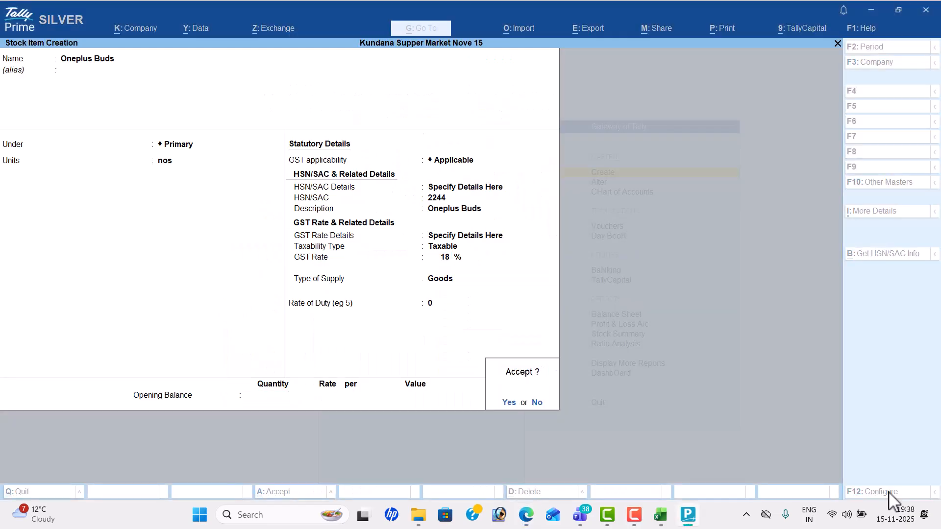
key(Return)
key(alt+Tab)
key(alt+Tab)
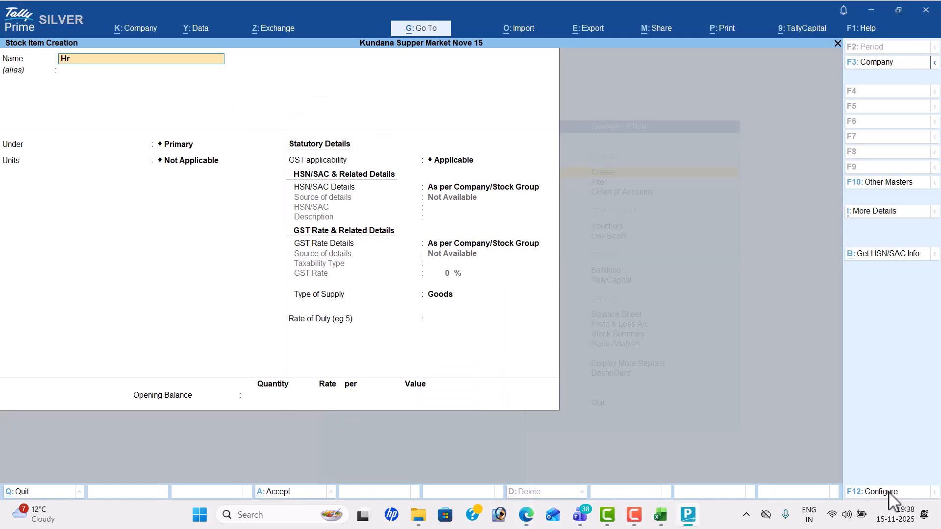
Step: Start stock item 'Horlicks' in kg units, with HSN details specified here
text(Horlicks)
key(Return)
key(Return)
key(alt+Tab)
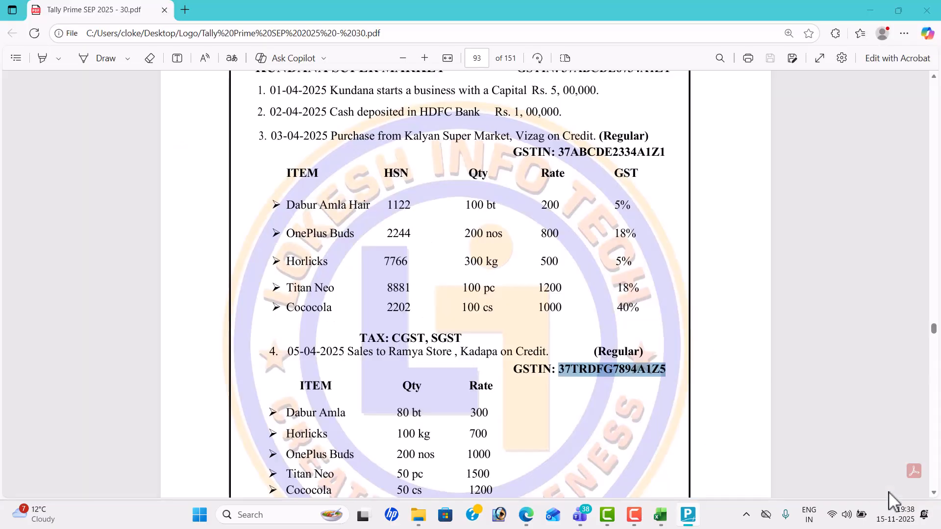
key(alt+Tab)
key(Down)
key(Down)
key(Down)
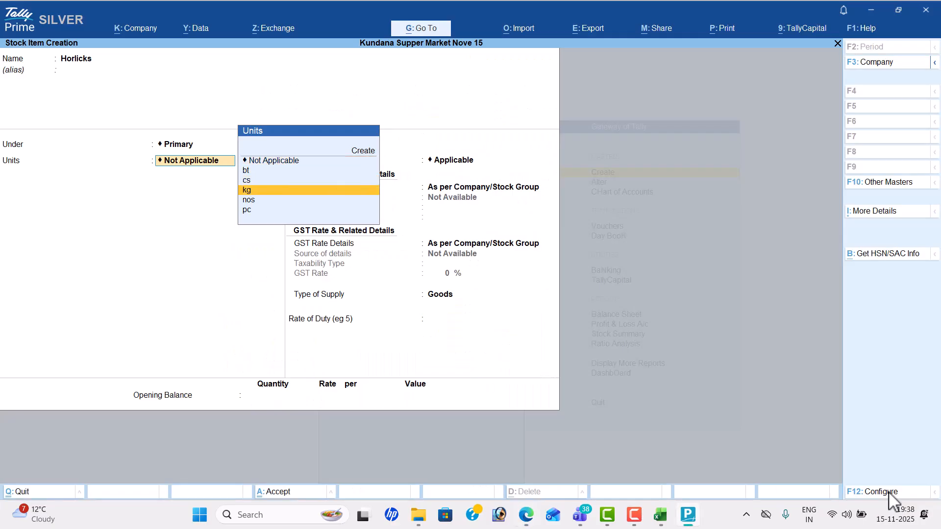
key(Return)
key(Return)
key(Down)
Step: Enter HSN code 7766 with description 'Horlicks'
key(Return)
key(alt+Tab)
key(alt+Tab)
text(7766)
key(Return)
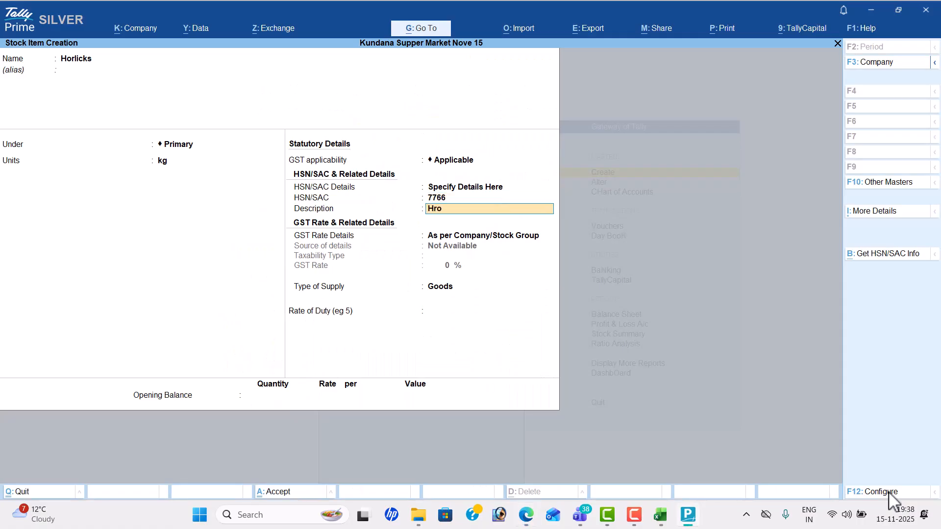
text(Horlick)
key(Return)
Step: Specify GST rate details here: Taxable at 5% GST, then accept Horlicks
key(Down)
key(Return)
key(Return)
key(alt+Tab)
key(alt+Tab)
text(5)
key(Return)
key(Return)
key(Return)
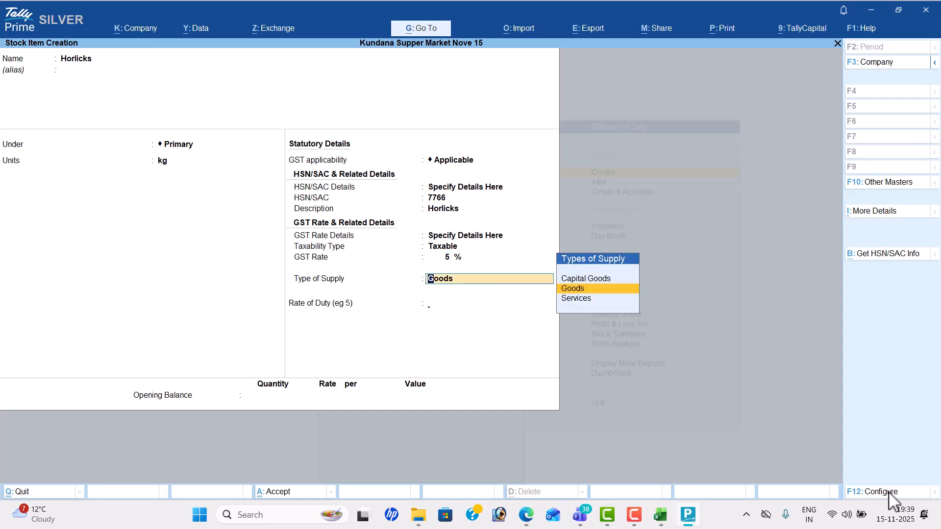
key(Return)
key(Return)
key(alt+Tab)
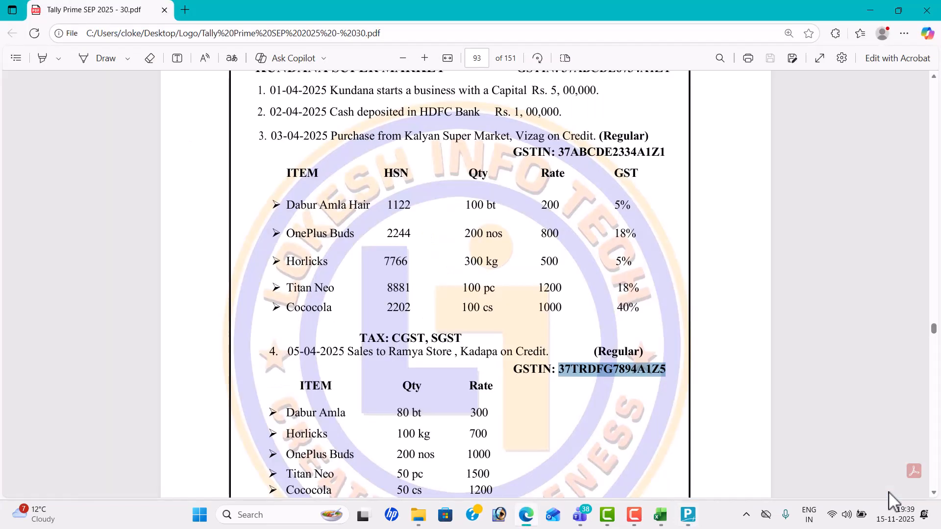
key(alt+Tab)
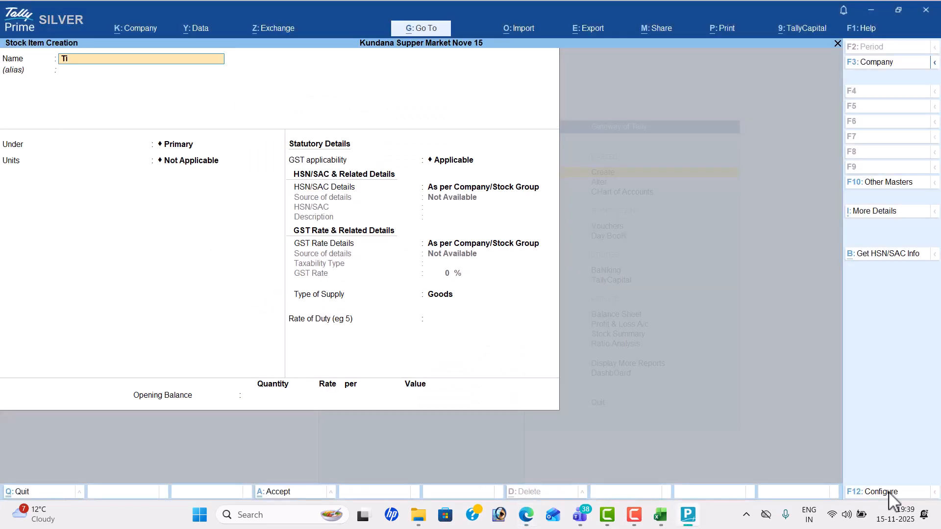
Step: Start stock item 'Titan Neo' under Primary in pc units
text(Titan Newon)
key(BackSpace)
key(BackSpace)
key(BackSpace)
text(o)
key(Return)
key(Return)
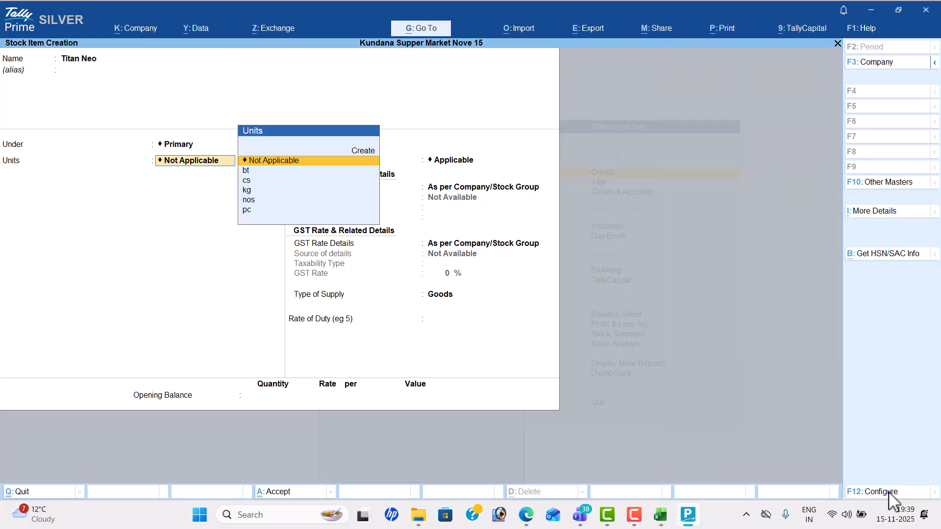
key(alt+Tab)
key(alt+Tab)
key(Down)
key(Down)
key(Down)
key(Down)
key(Down)
key(Return)
key(Return)
key(Down)
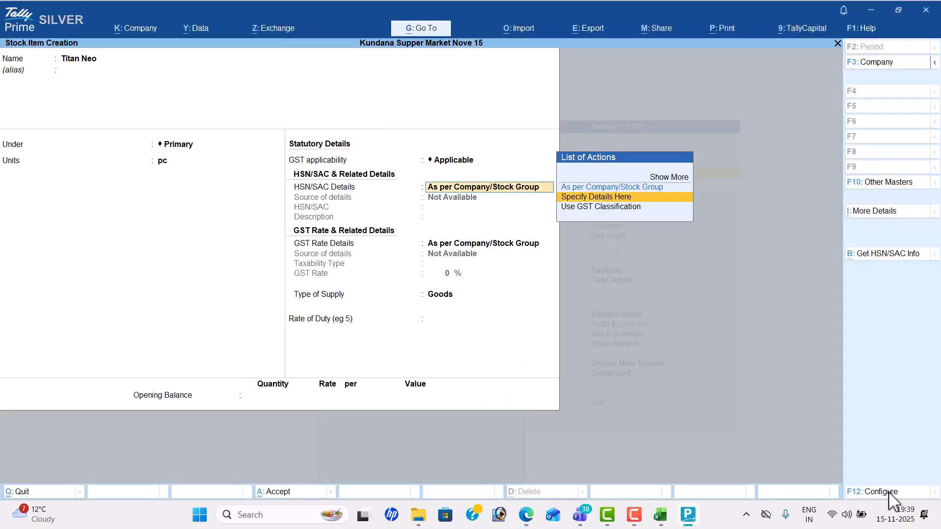
key(Return)
Step: Enter HSN code 8881 with description 'Titan Neo'
key(alt+Tab)
key(alt+Tab)
text(88)
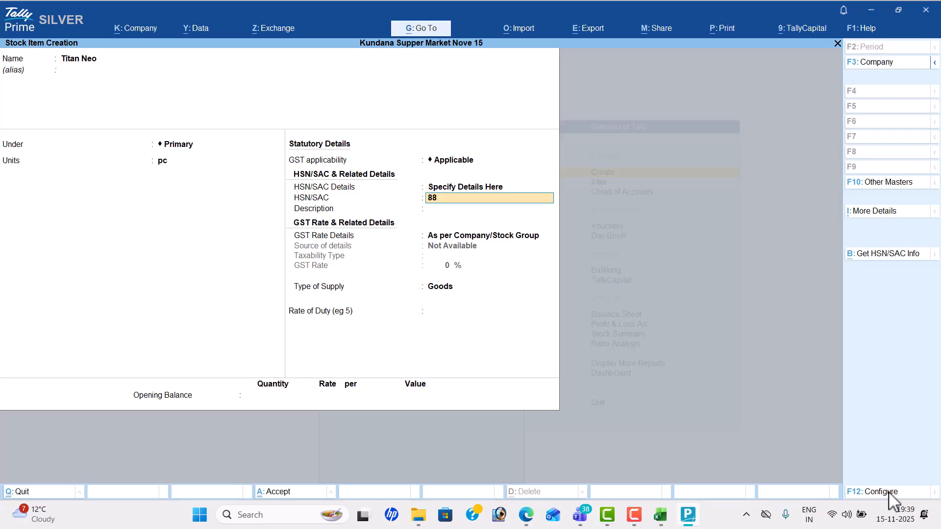
text(81)
key(Return)
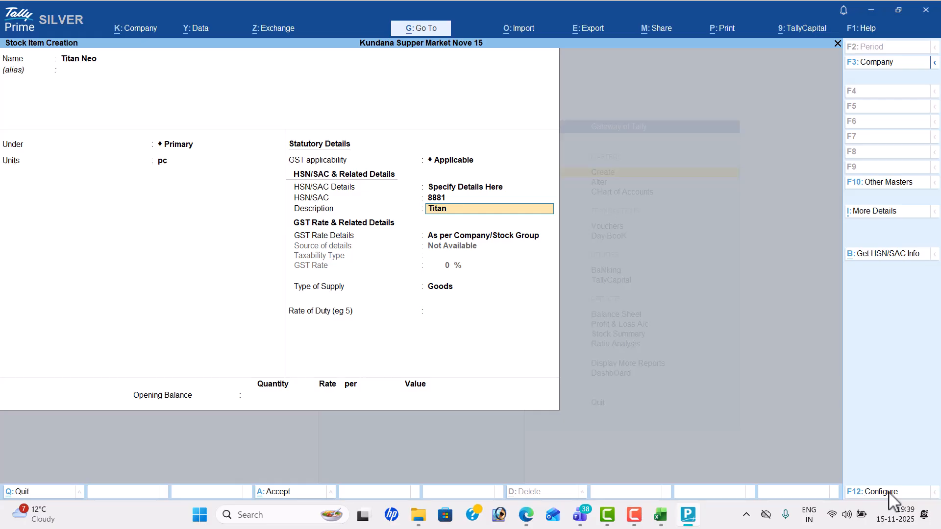
key(Return)
key(Return)
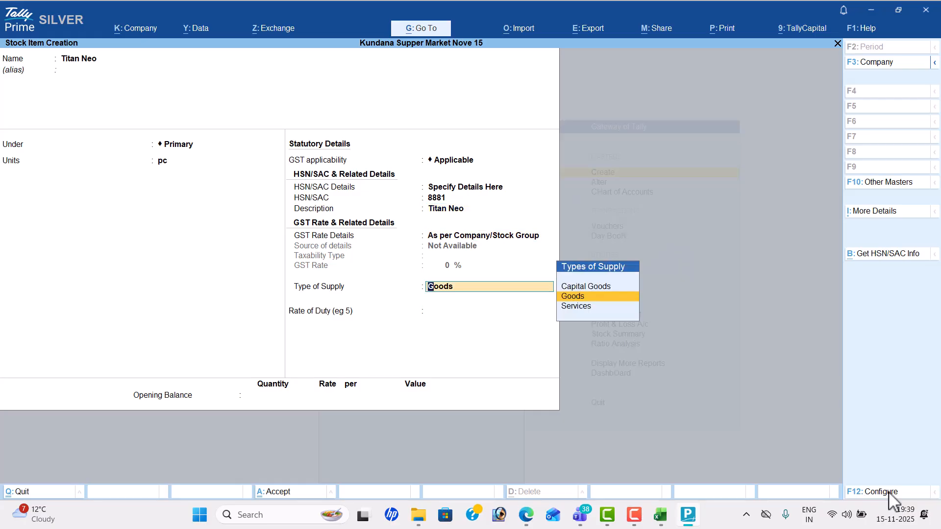
Step: Specify GST rate details here: Taxable at 18% GST as Goods
key(BackSpace)
key(Down)
key(Return)
key(alt+Tab)
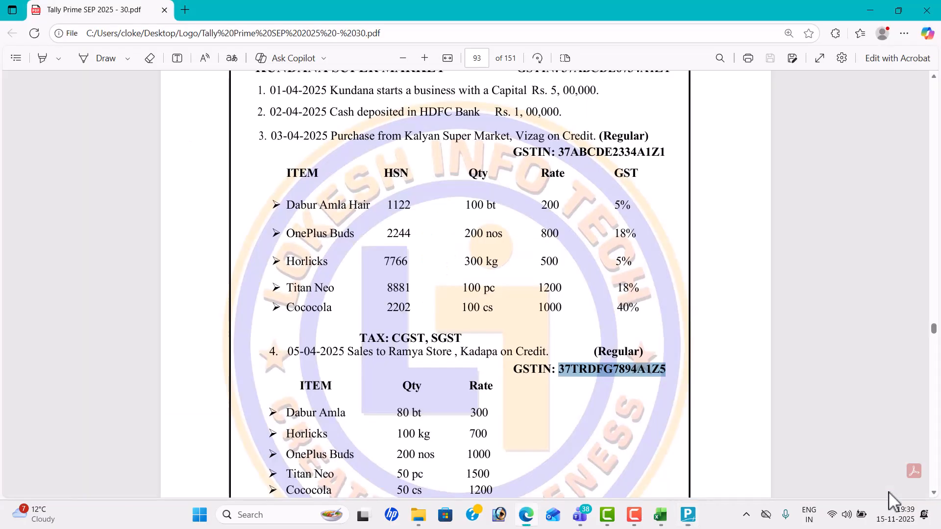
key(alt+Tab)
text(18)
key(Return)
key(Return)
key(Return)
key(Return)
key(Return)
Step: Save Titan Neo and start stock item 'Cococola' in cs units, with HSN details specified here
key(alt+Tab)
key(alt+Tab)
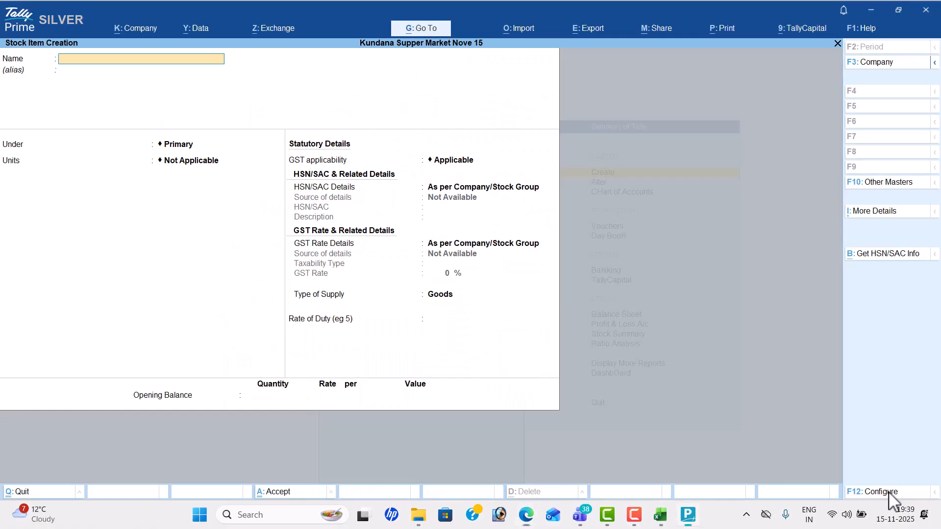
text(Cococola)
key(Return)
key(Return)
key(Down)
key(Down)
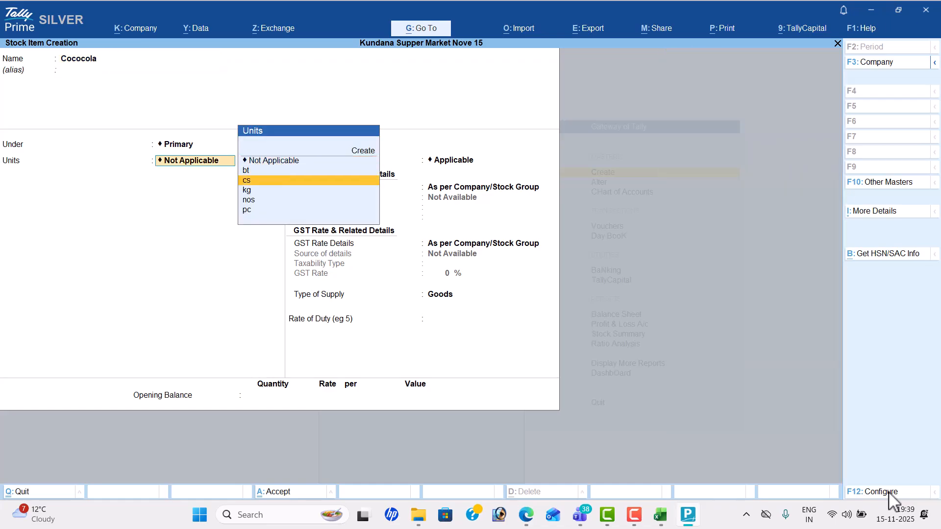
key(Return)
key(Return)
key(Down)
key(Return)
Step: Enter HSN code 2202 with description 'Cococola'
key(alt+Tab)
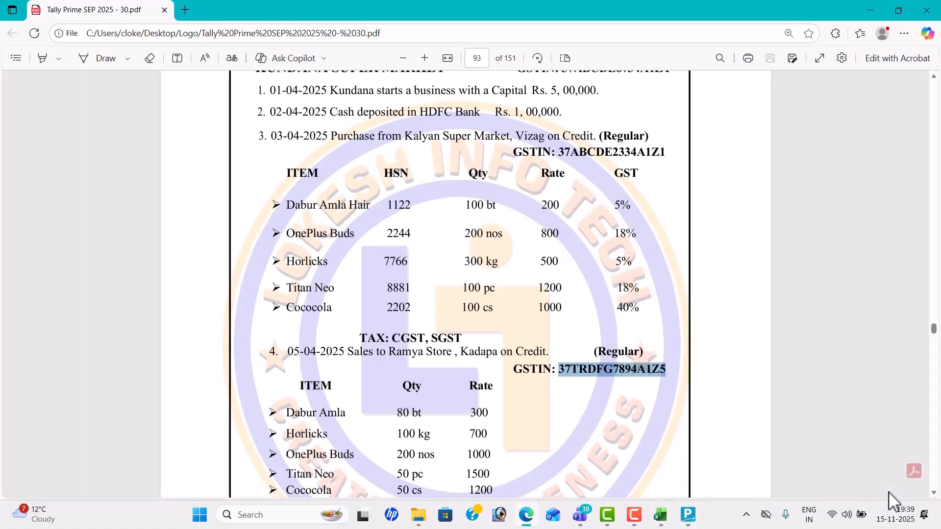
key(alt+Tab)
text(2202)
key(Return)
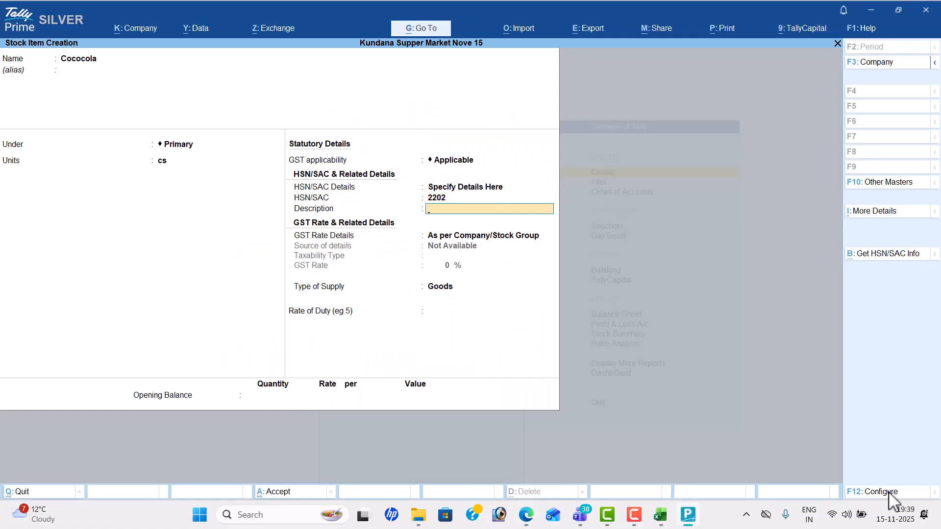
text(Cococola)
key(Return)
Step: Set Cococola as Taxable at 40% GST with Goods supply, and accept it
key(Down)
key(Return)
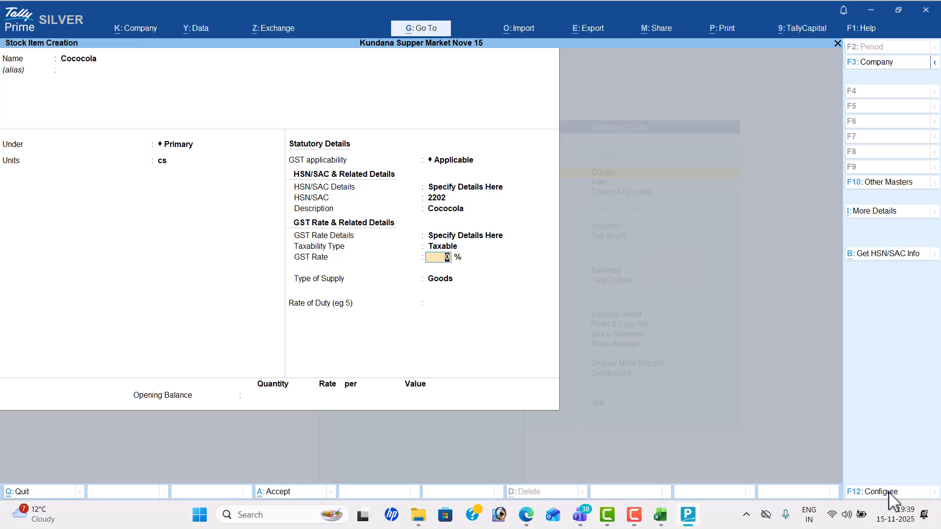
text(40)
key(Return)
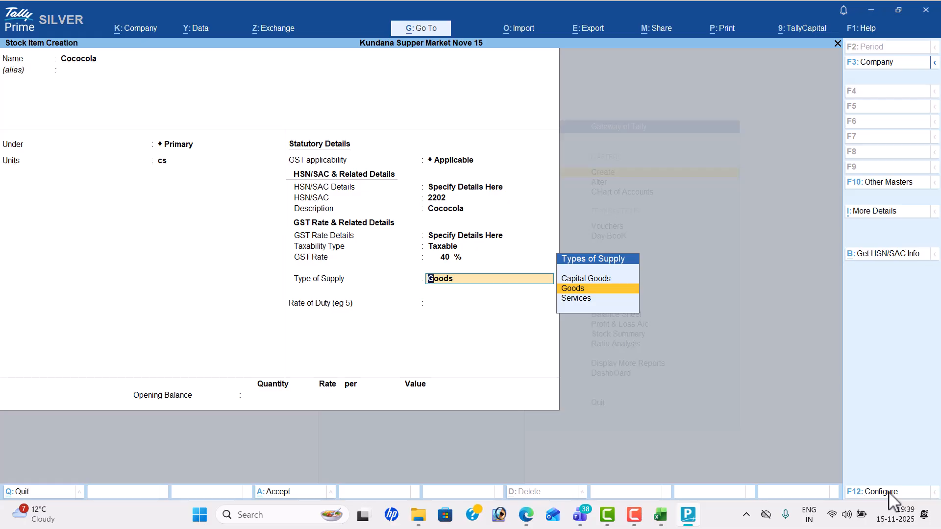
key(Return)
key(Return)
key(Return)
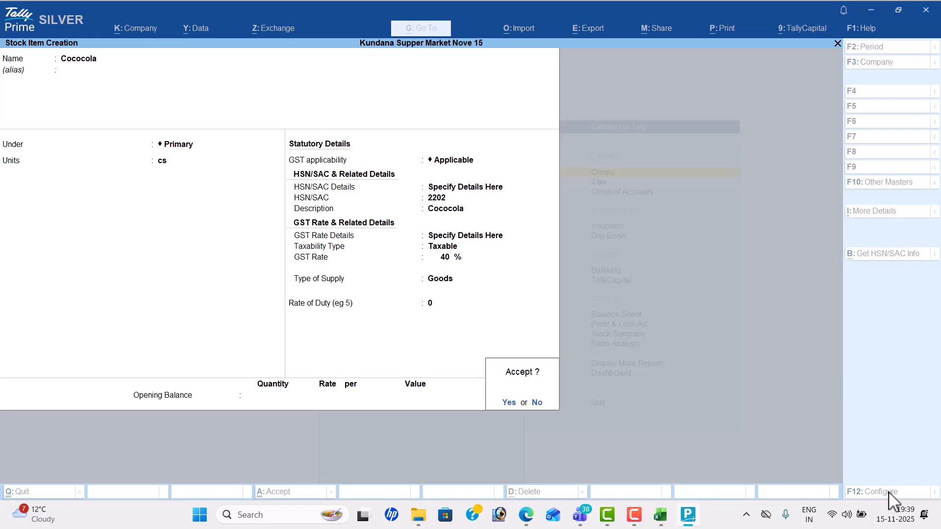
key(Return)
Step: Leave stock item creation and review the ledger and stock item lists under Alter
key(Escape)
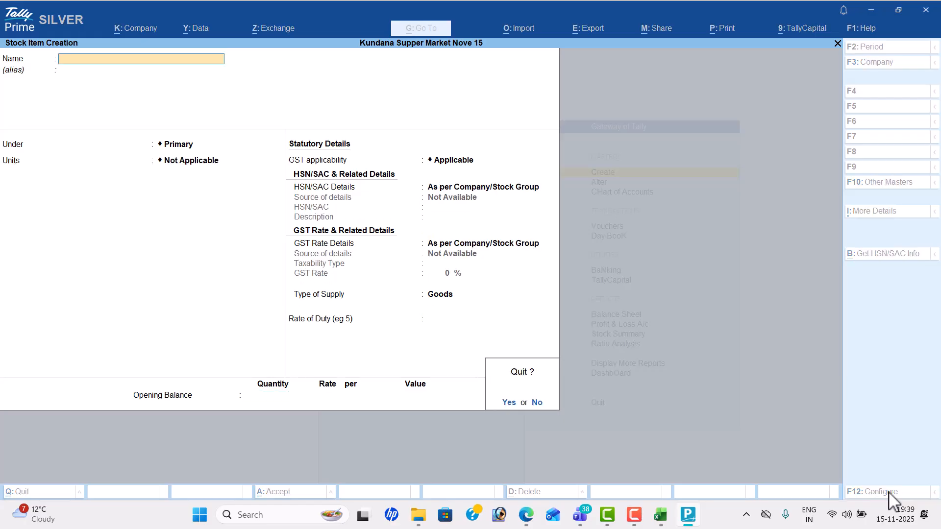
key(Return)
key(Escape)
key(Down)
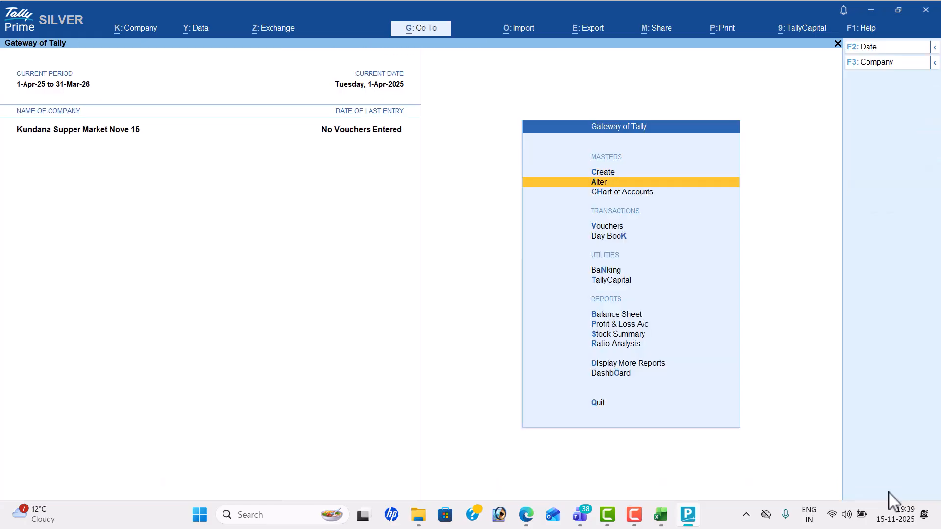
key(Return)
key(Return)
key(Escape)
key(Down)
key(Down)
key(Down)
key(Down)
key(Down)
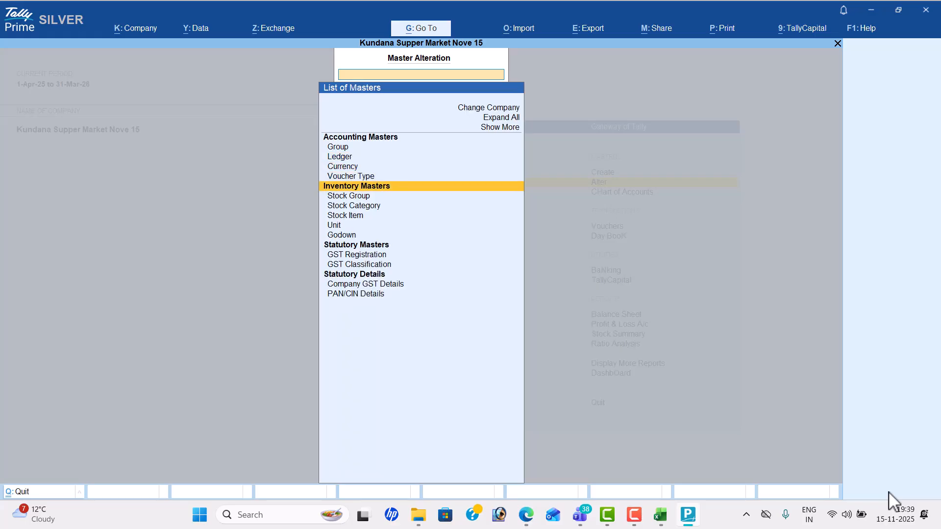
key(Return)
key(Escape)
key(Escape)
key(Down)
key(Down)
Step: Start a Receipt voucher and look up the capital entry in the problem sheet
key(Return)
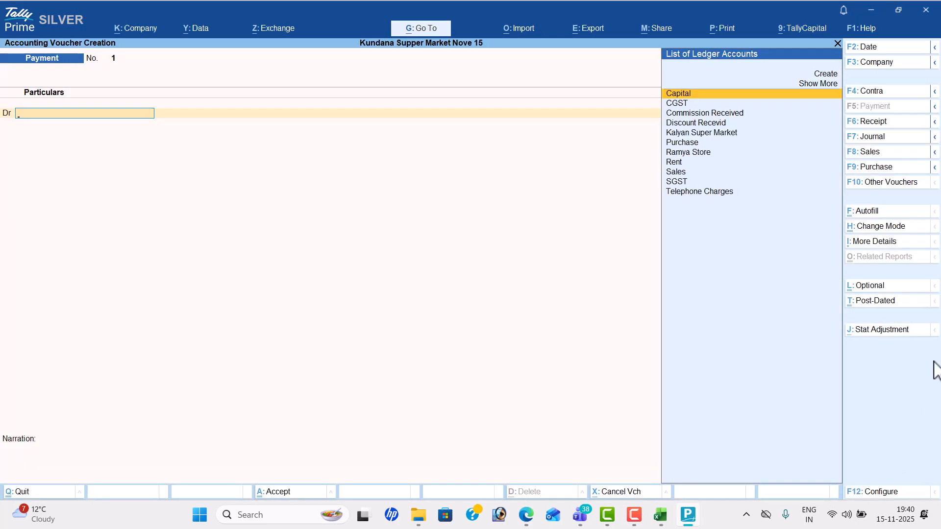
click(902, 123)
key(alt+Tab)
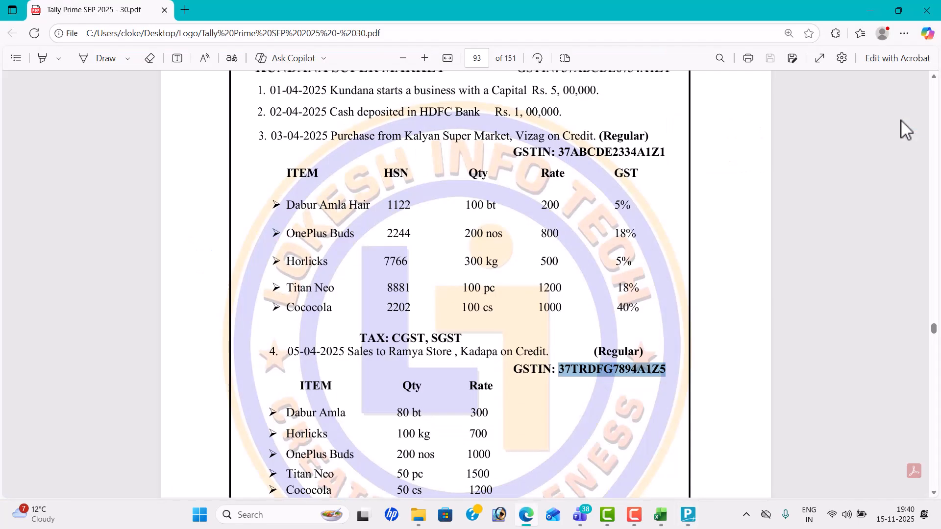
scroll(900, 119, up, 2)
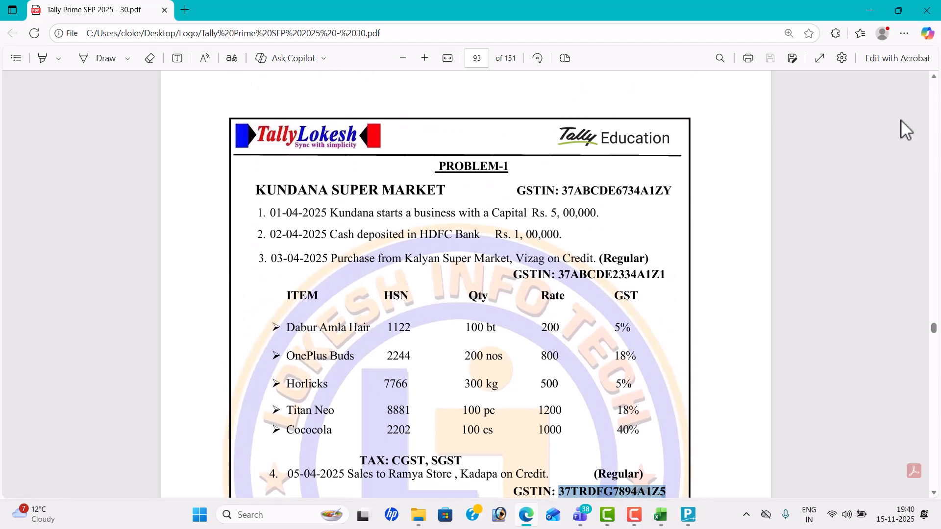
key(alt+Tab)
Step: Record the 1-4-25 receipt of 5,00,000 from Capital into Cash
click(880, 47)
text(1-)
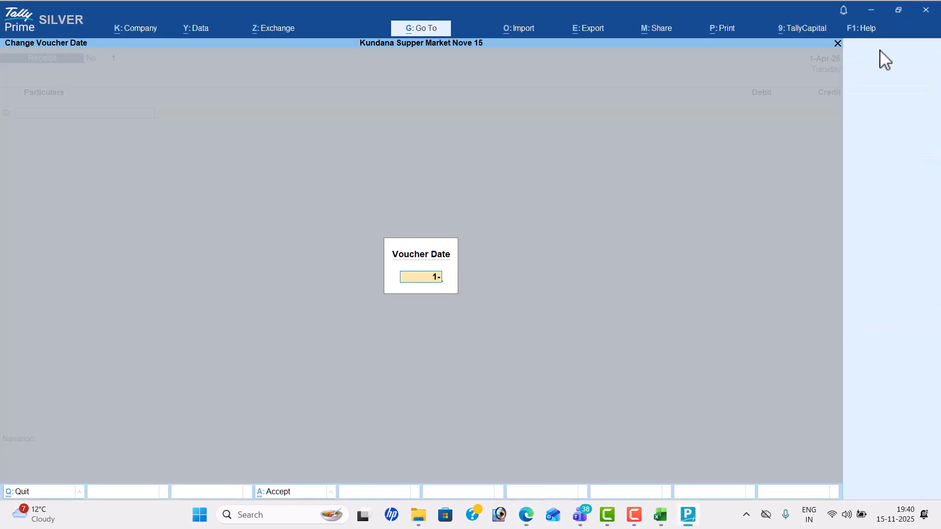
text(4-25)
key(Return)
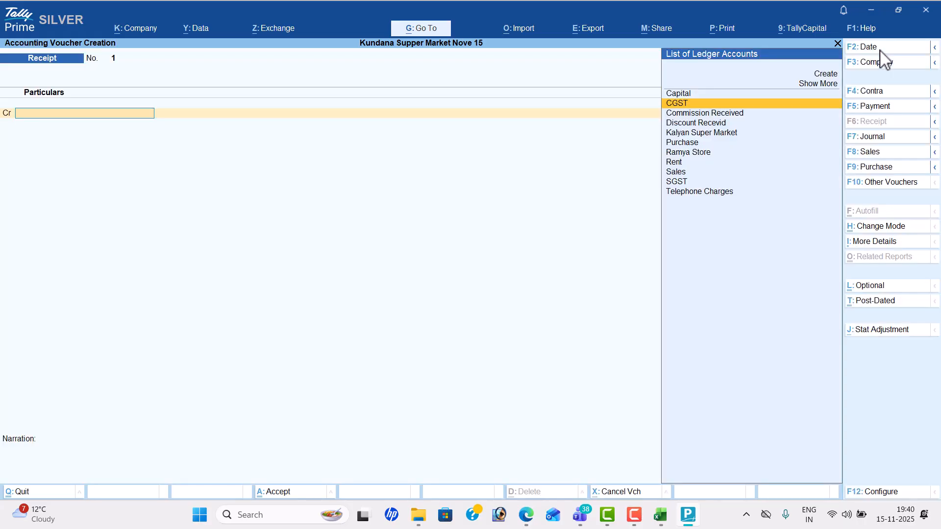
key(alt+Tab)
key(alt+Tab)
key(Return)
text(5,00,000)
key(Return)
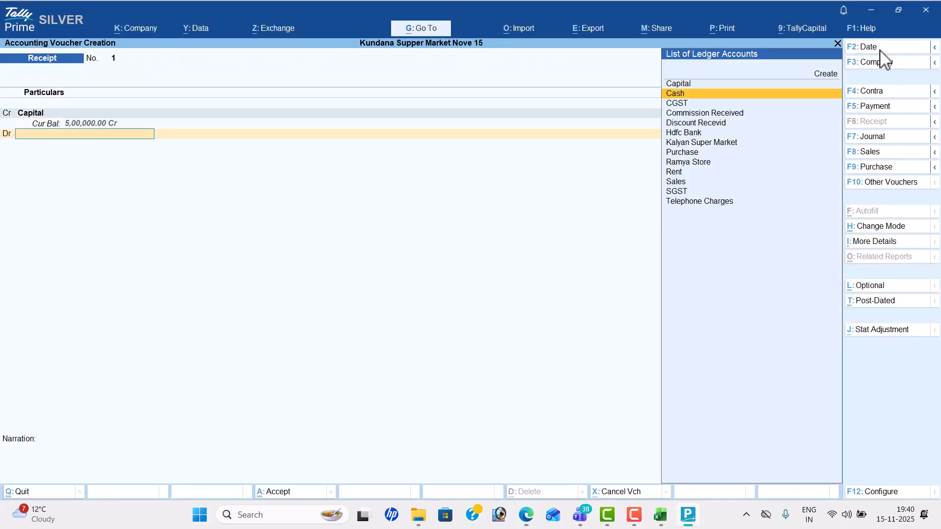
key(Down)
key(Return)
key(Return)
key(Return)
key(Return)
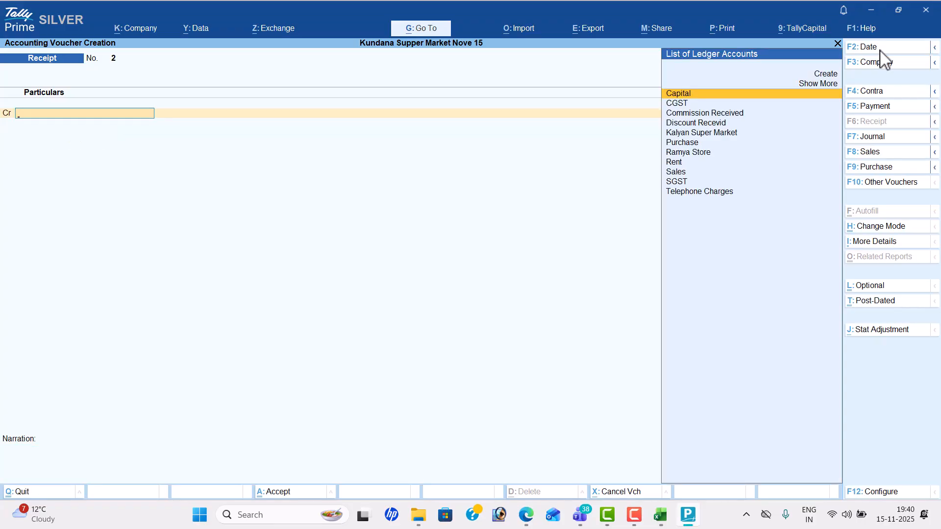
Step: Record a 2-4 Contra voucher depositing 1,00,000 from Cash into Hdfc Bank
click(877, 91)
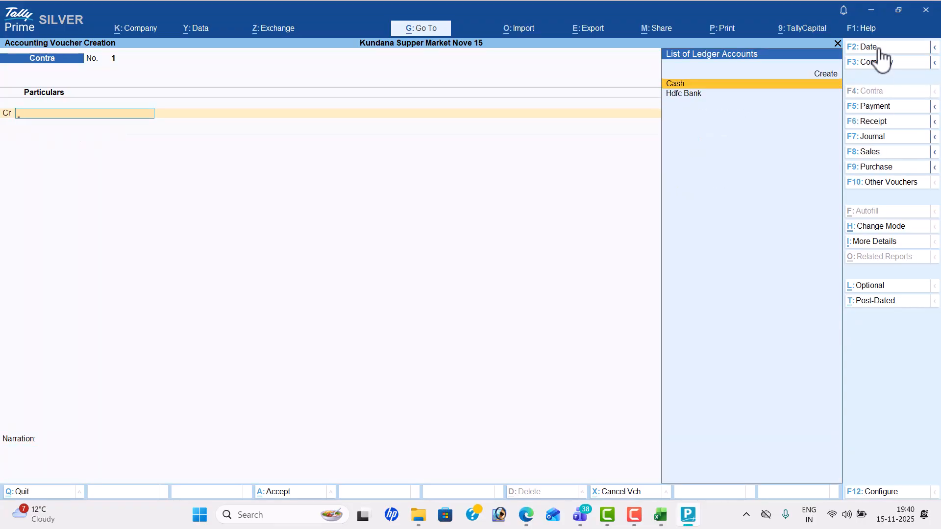
click(880, 49)
key(alt+Tab)
key(alt+Tab)
text(2-4)
key(Return)
key(Return)
key(alt+Tab)
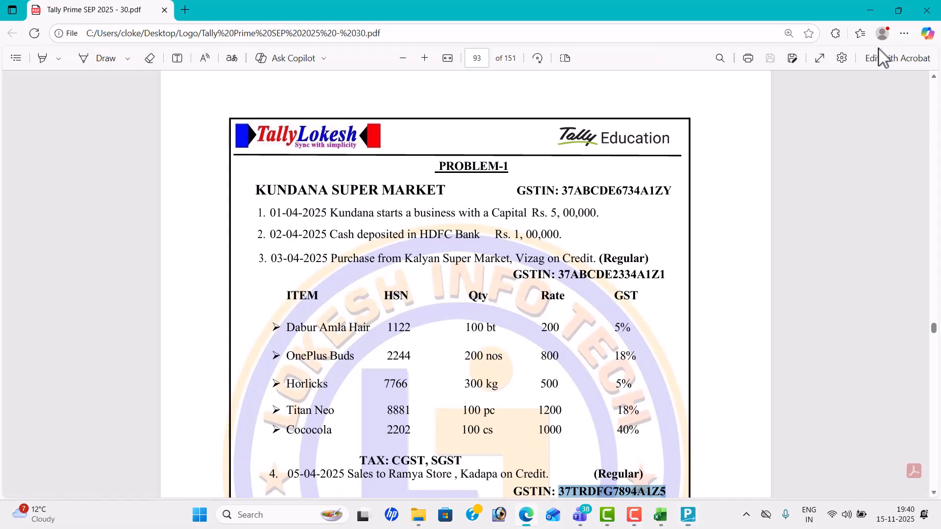
key(alt+Tab)
text(1,00,000)
key(Return)
key(Return)
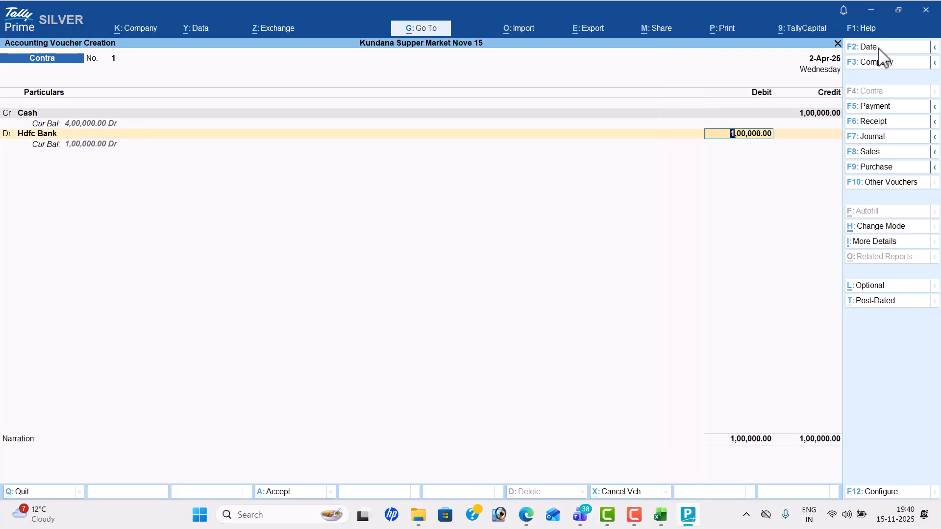
key(ctrl+a)
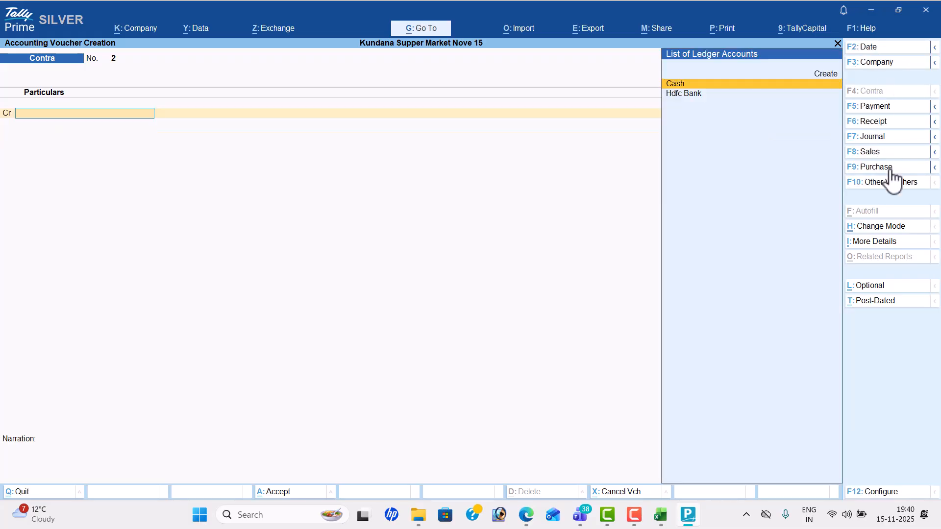
Step: Switch to a Purchase voucher and check the purchase details in the problem sheet
click(889, 168)
key(alt+Tab)
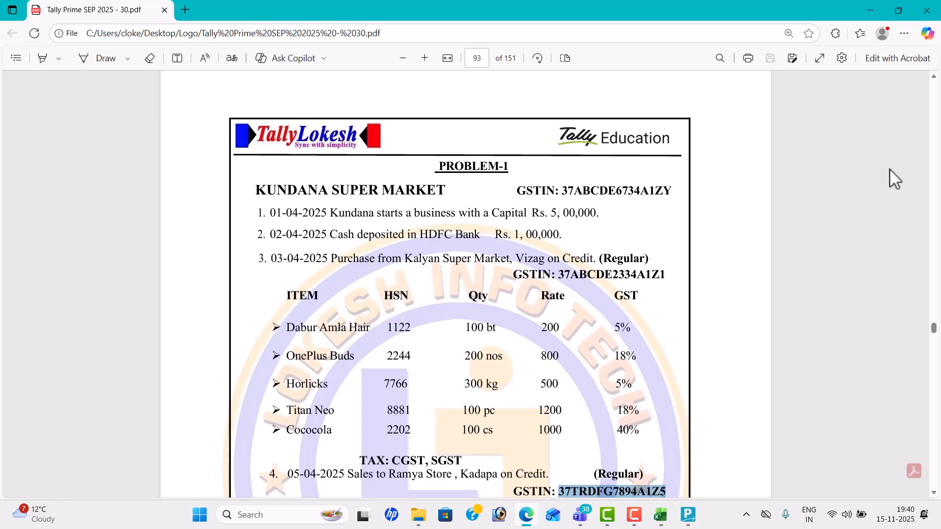
key(alt+Tab)
Step: Date the purchase 3-Apr-25, with Kalyan Super Market as supplier and the Purchase ledger
click(877, 45)
text(3-4)
key(Return)
key(Return)
key(Return)
key(Down)
key(Down)
key(Return)
key(Return)
key(Return)
key(Return)
key(Return)
key(Return)
key(Return)
key(Return)
key(Return)
key(Return)
key(Return)
key(Return)
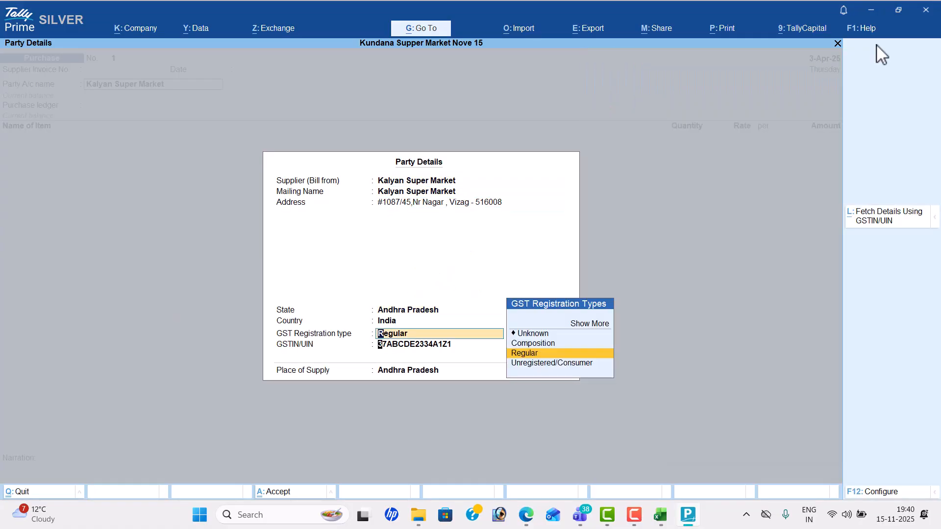
key(Return)
key(Return)
key(Return)
key(Return)
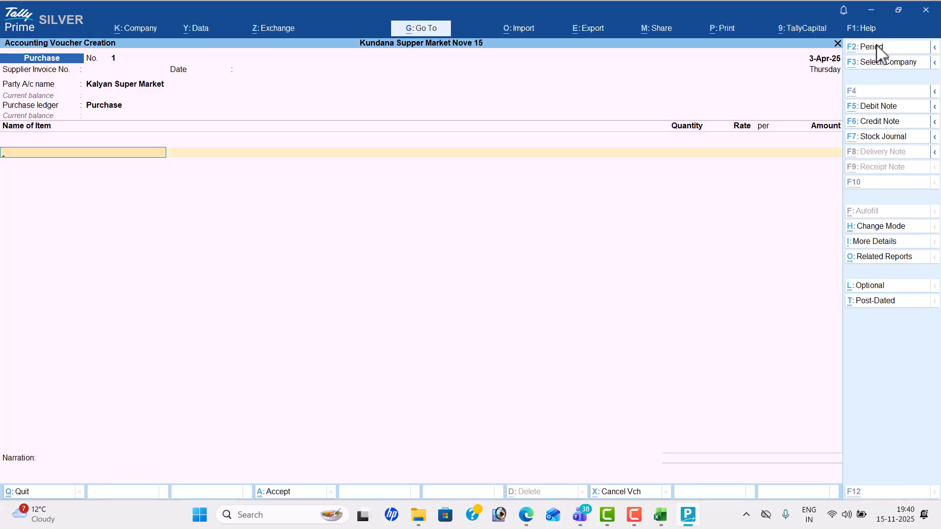
key(alt+Tab)
key(alt+Tab)
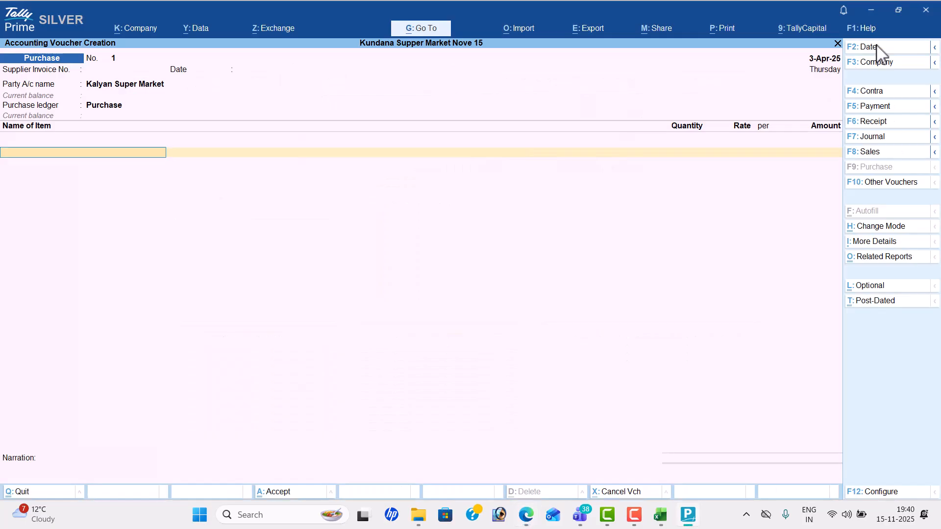
Step: Add Dabur Amla Hair: 100 bt at a rate of 200
text(D)
key(Return)
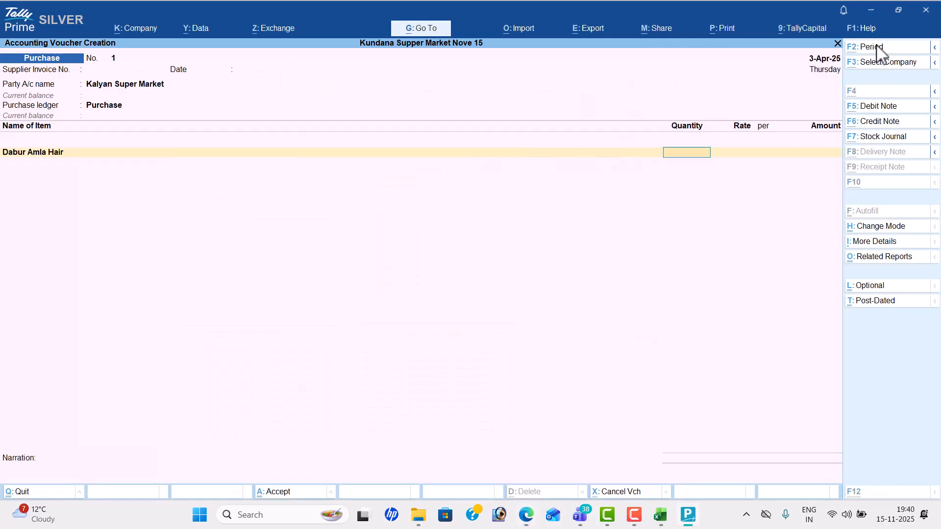
key(alt+Tab)
key(alt+Tab)
text(100)
key(Return)
key(alt+Tab)
key(alt+Tab)
text(200)
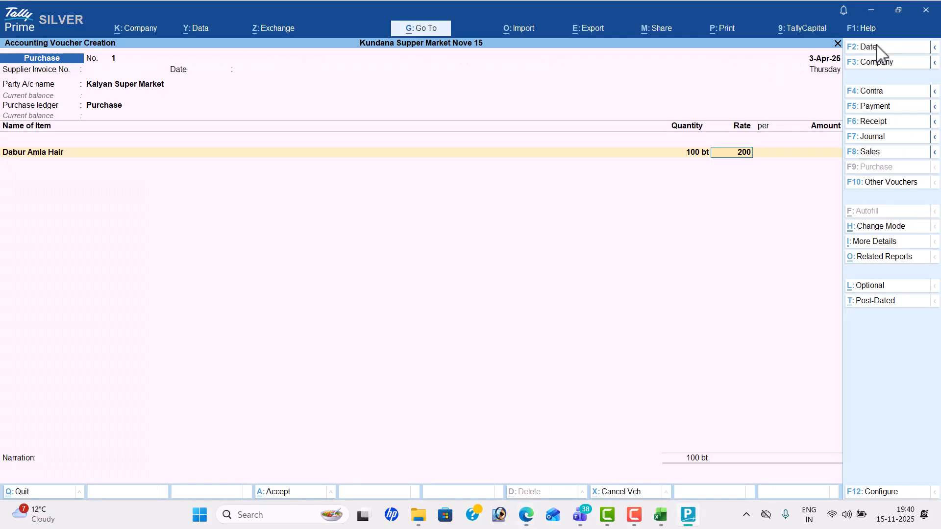
key(Return)
key(Return)
Step: Add Oneplus Buds: 200 nos at a rate of 800
key(alt+Tab)
key(alt+Tab)
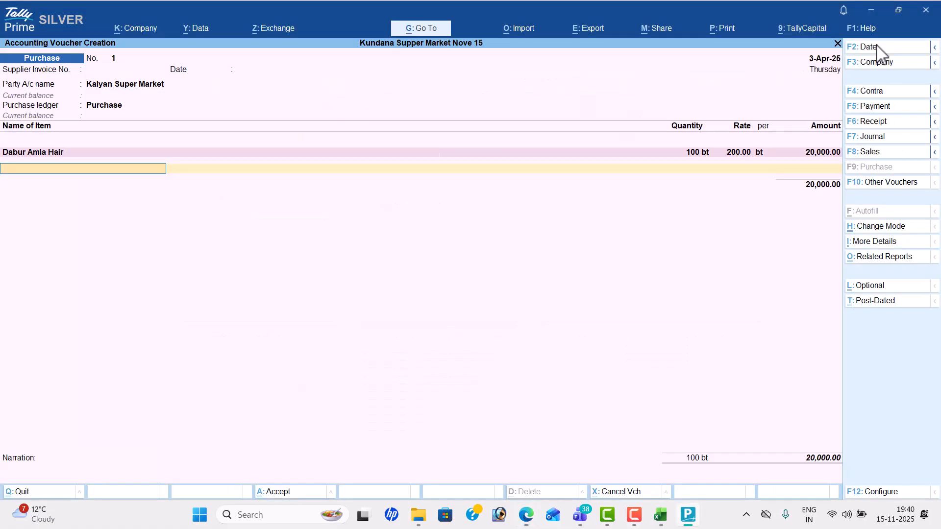
text(On)
key(alt+Tab)
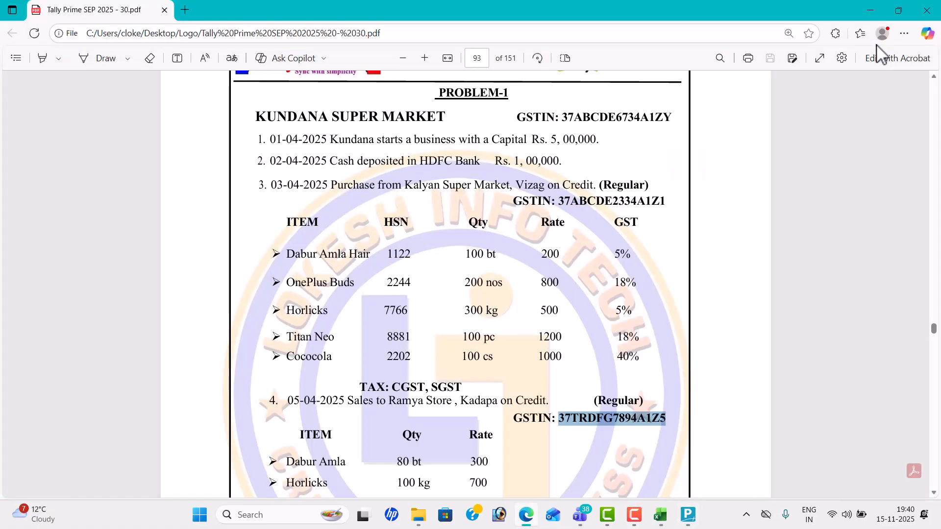
key(alt+Tab)
key(Return)
text(200)
key(Return)
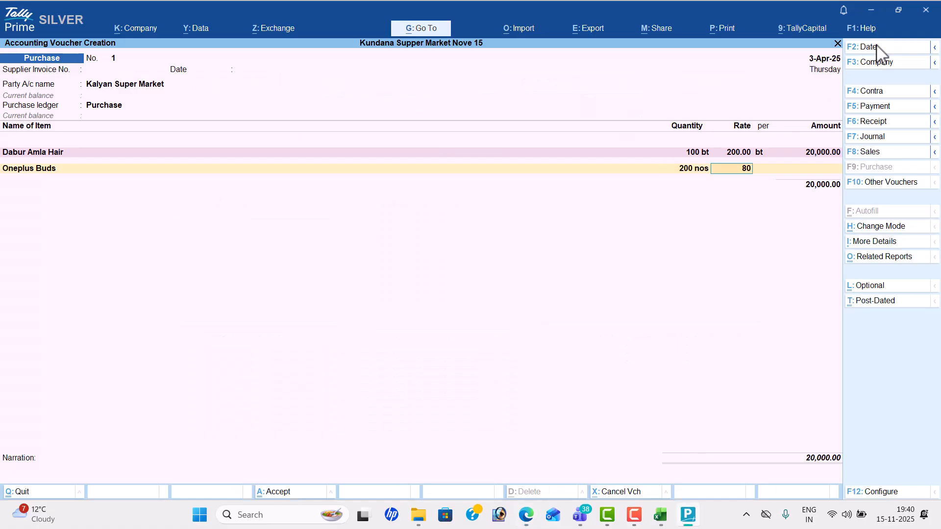
key(Return)
key(Return)
key(Return)
Step: Add Horlicks: 300 kg at a rate of 500
key(alt+Tab)
key(alt+Tab)
text(H)
key(alt+Tab)
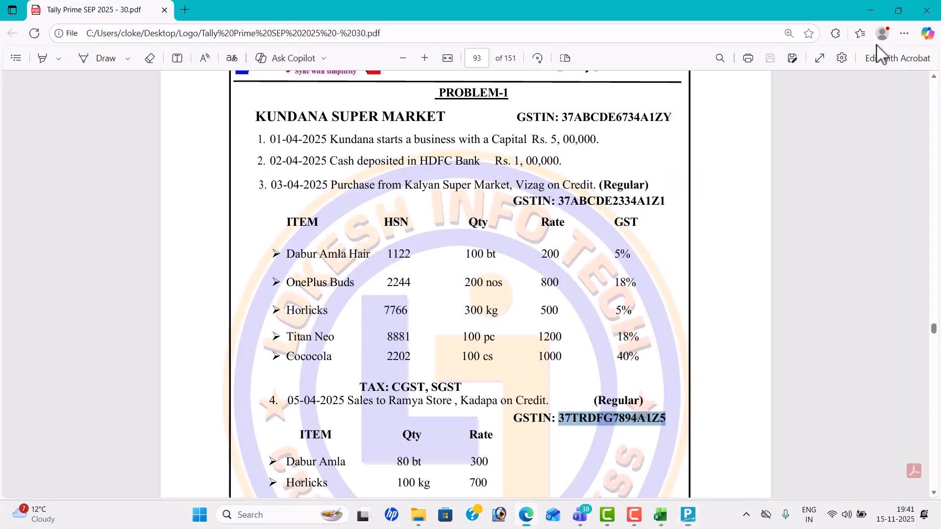
key(alt+Tab)
text(300)
key(Return)
key(alt+Tab)
key(alt+Tab)
text(5)
key(Return)
key(Return)
key(Return)
key(alt+Tab)
key(alt+Tab)
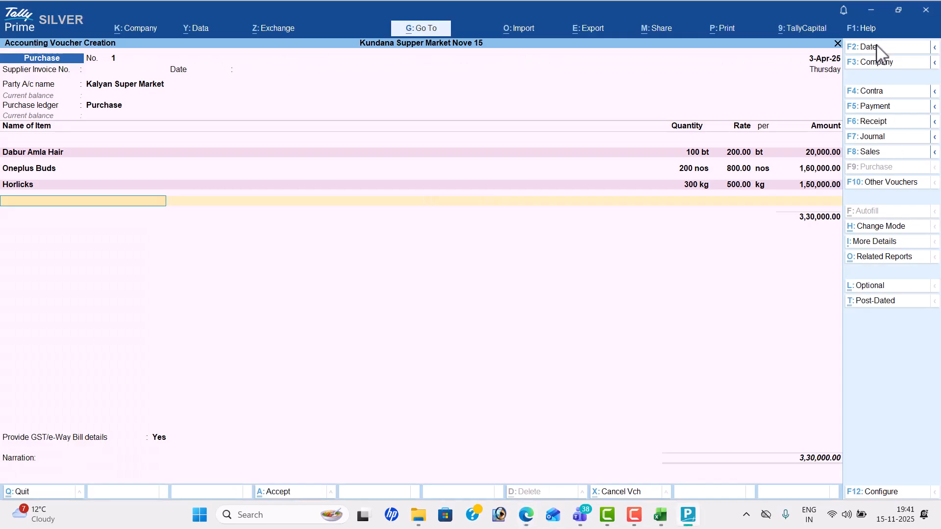
Step: Add Titan Neo: 100 pc at 1200, amounting to 1,20,000
text(t)
key(Return)
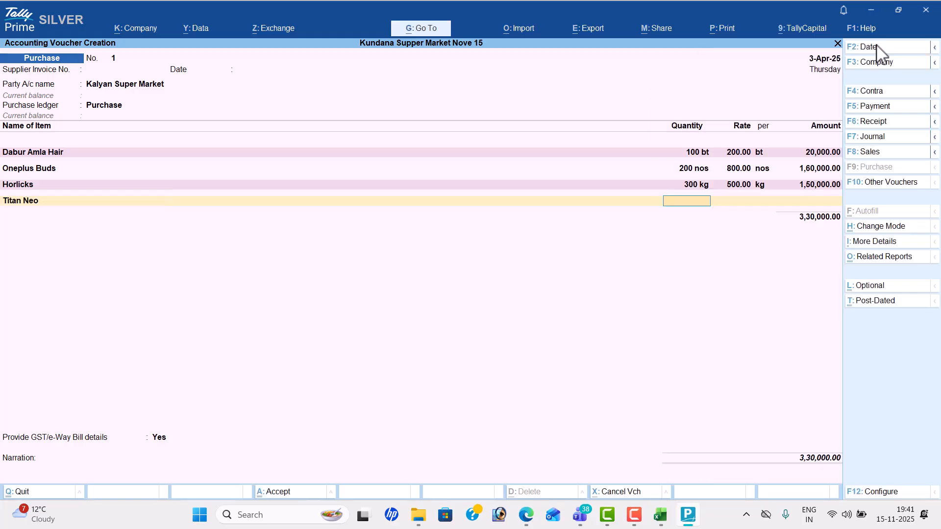
key(alt+Tab)
key(alt+Tab)
text(100)
key(Return)
text(1200)
key(Return)
key(Return)
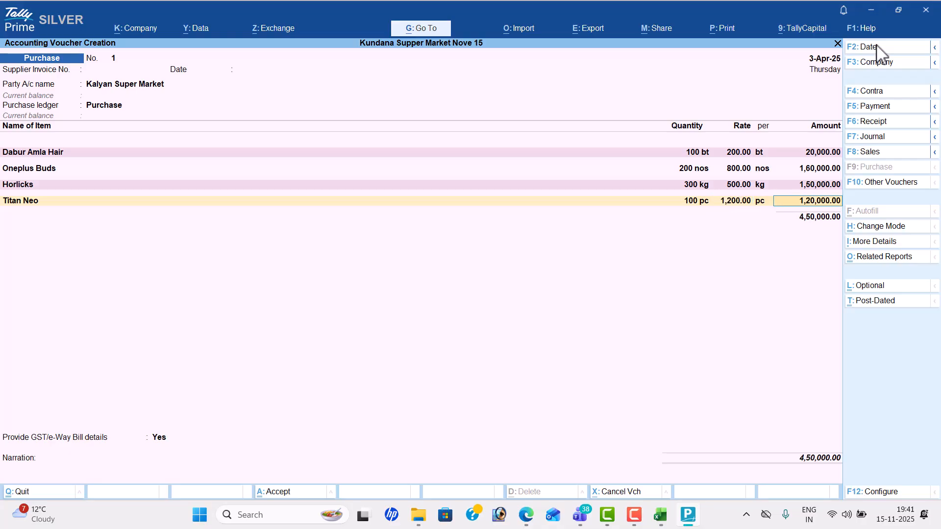
key(Return)
Step: Add Cococola, 100 cs at 1000 (1,00,000), and close the item list
key(alt+Tab)
key(alt+Tab)
text(co)
key(Return)
key(alt+Tab)
key(alt+Tab)
text(100)
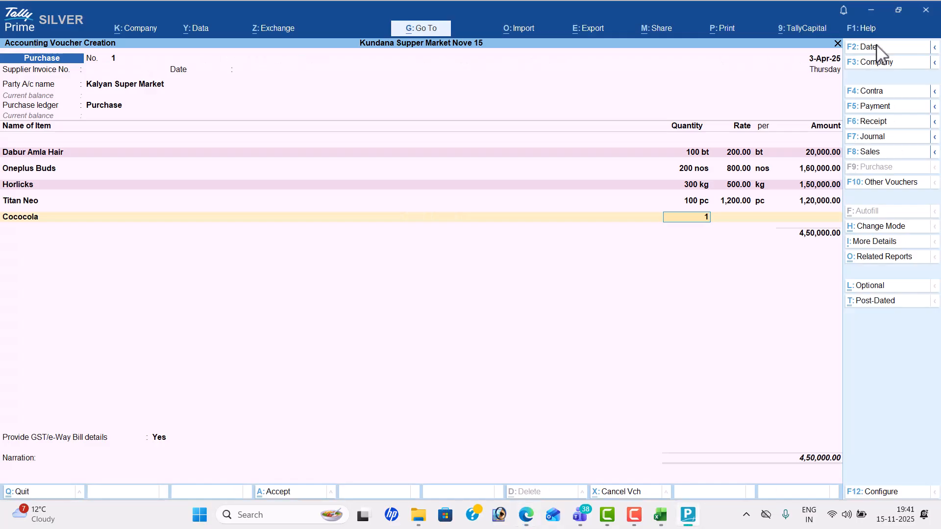
key(Return)
key(alt+Tab)
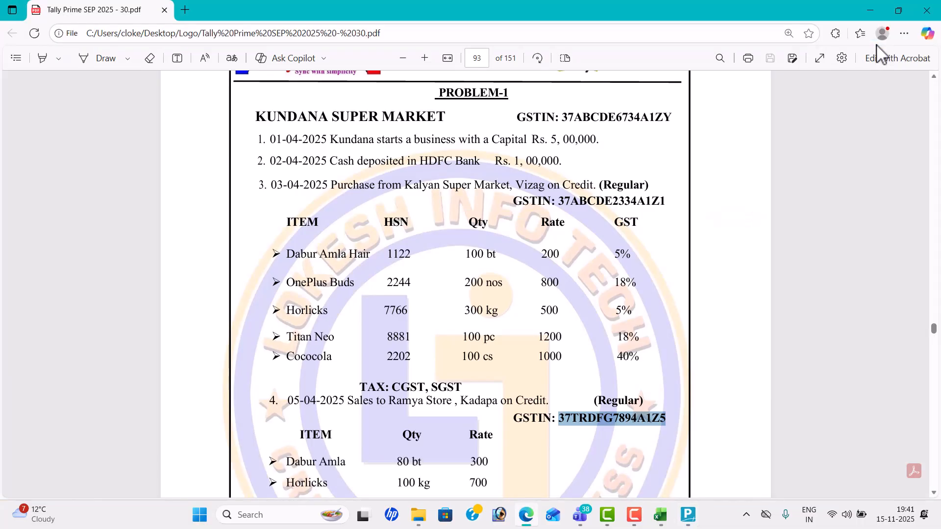
key(alt+Tab)
text(10)
key(Return)
key(Return)
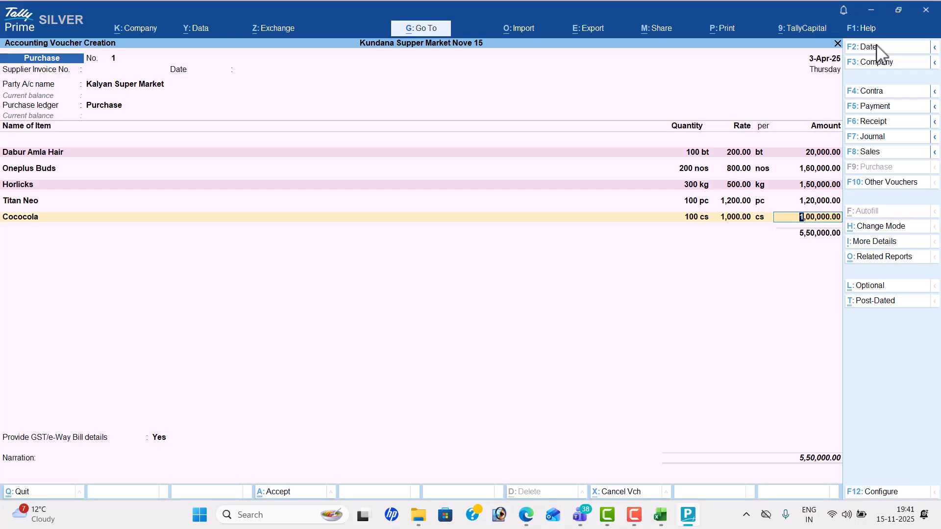
key(Return)
key(Return)
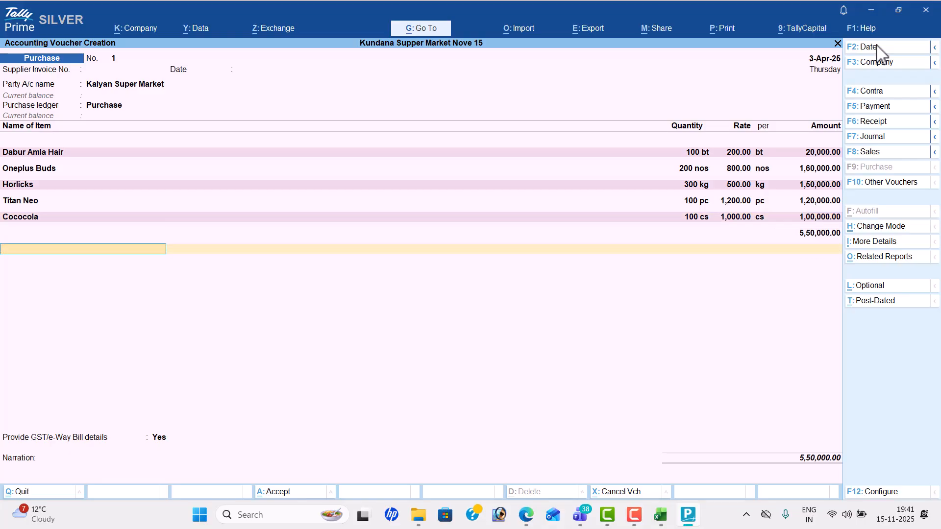
Step: Add CGST and SGST ledgers at 49,450.00 each, checking item tax rates in the problem PDF
text(c)
key(Return)
key(Return)
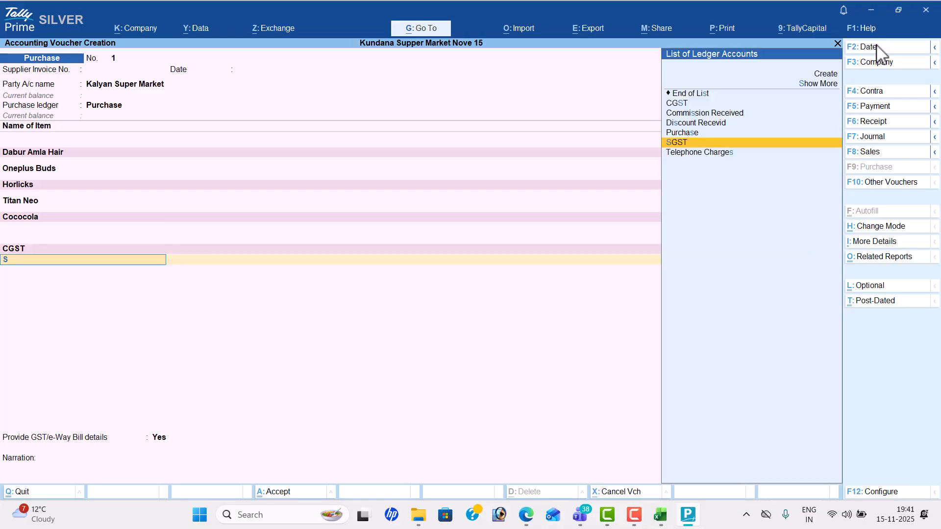
text(s)
key(Return)
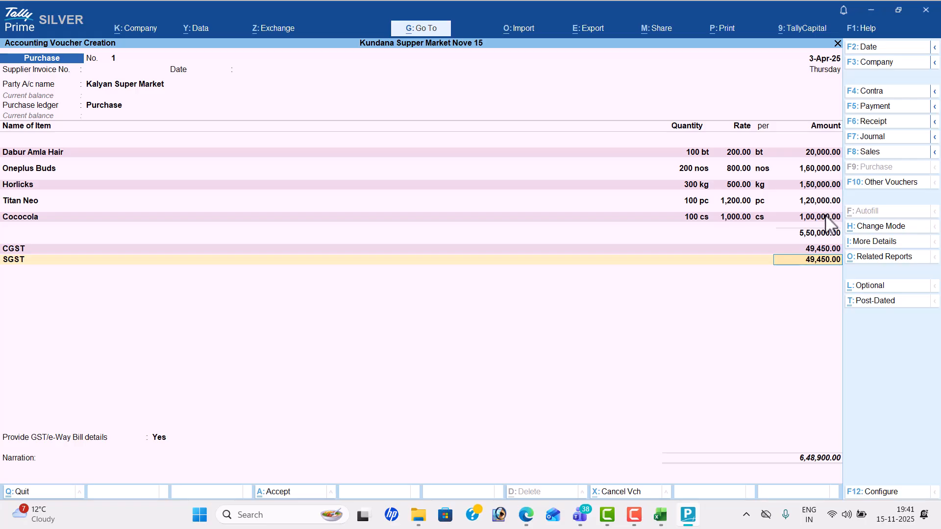
key(alt+Tab)
drag(613, 255, 639, 351)
key(alt+Tab)
Step: Review the detailed GST Tax Analysis for each purchased item's CGST and SGST lines
click(892, 257)
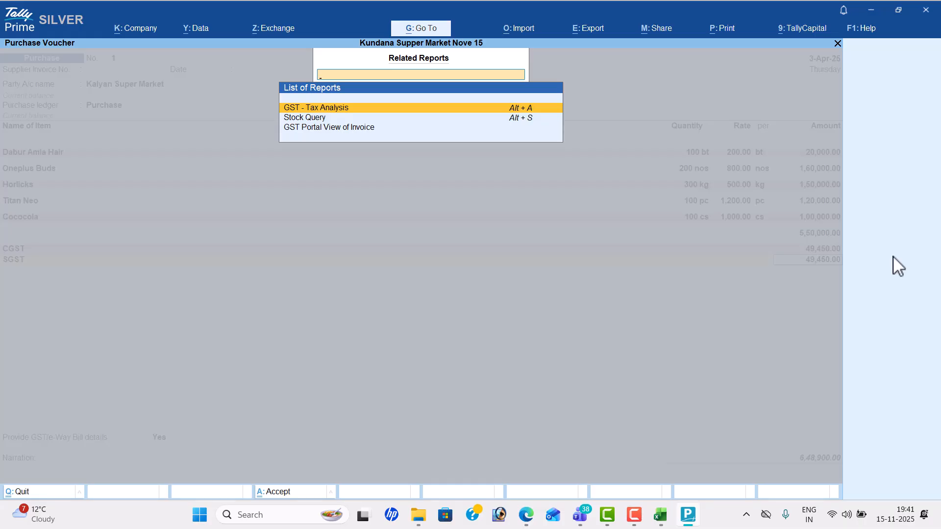
key(Return)
key(F5)
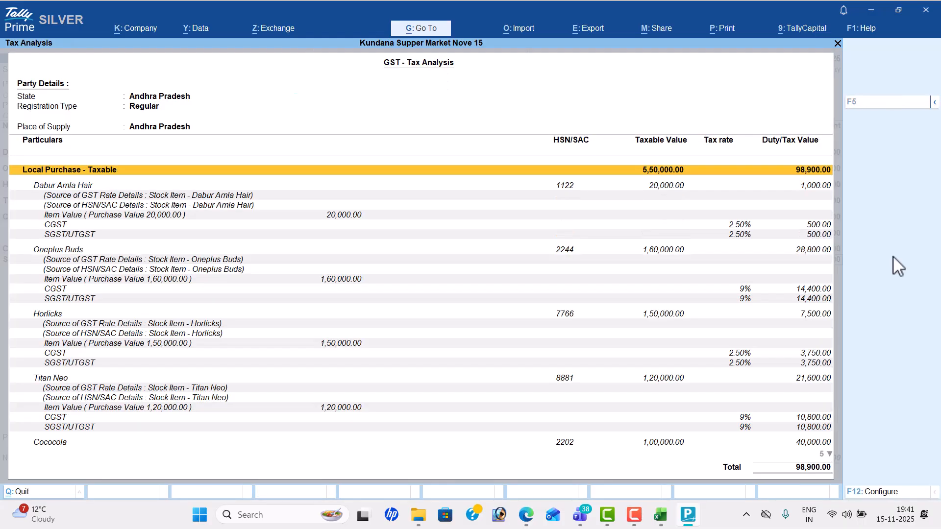
key(Down)
key(Down)
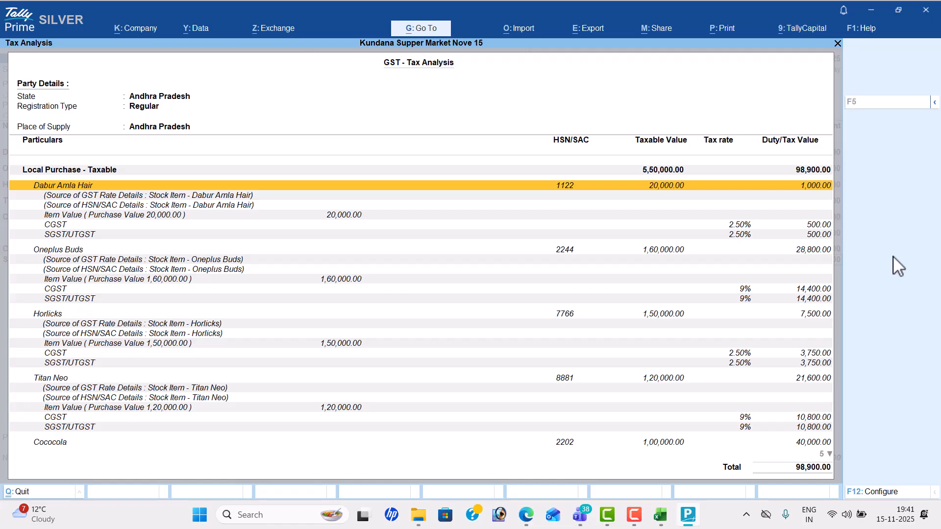
key(Down)
key(Down)
key(Down)
key(Down)
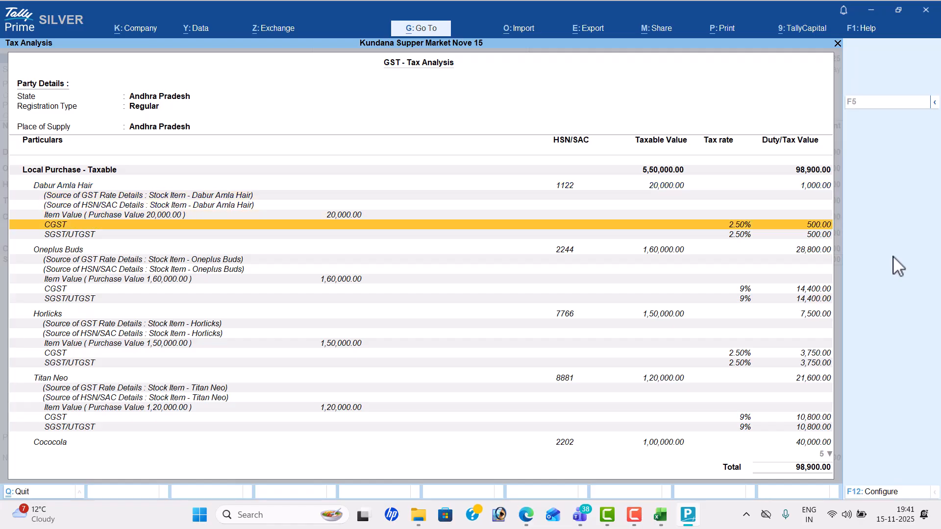
key(Down)
key(Down)
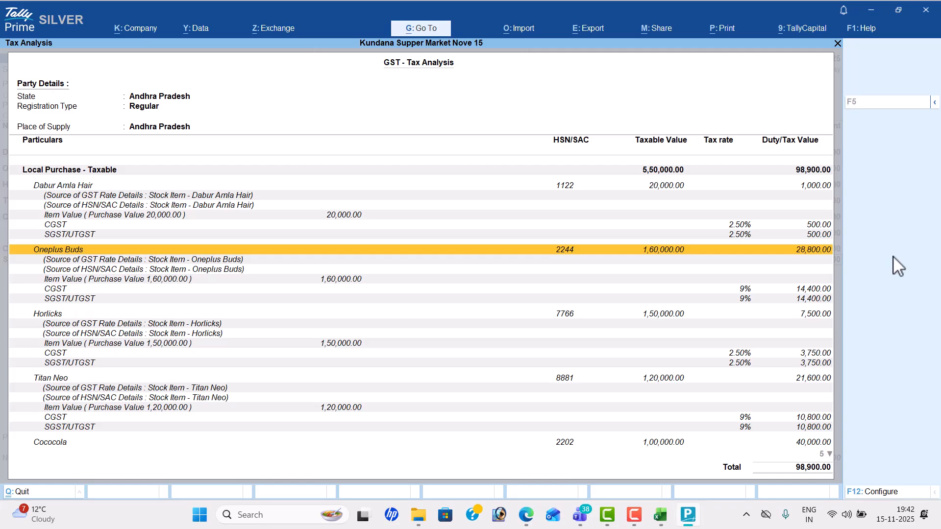
key(Down)
key(Down)
key(Down)
key(Down)
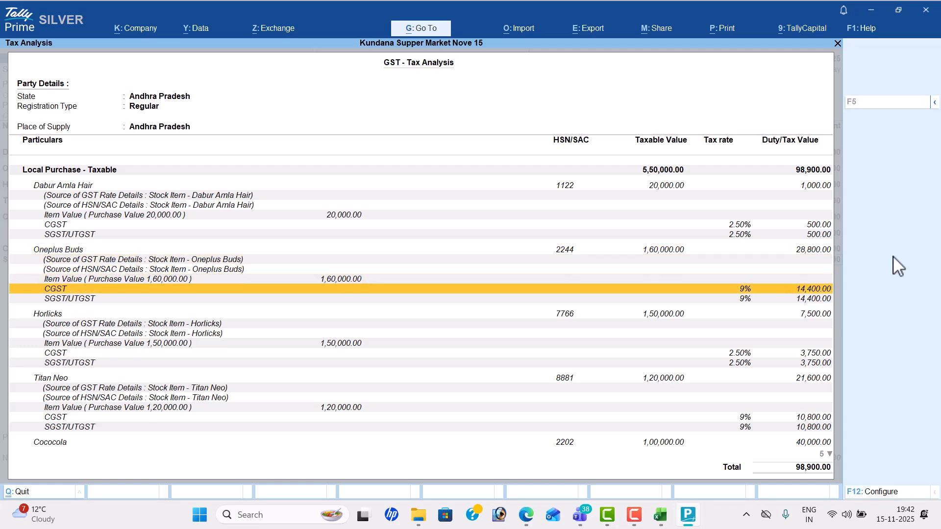
key(Down)
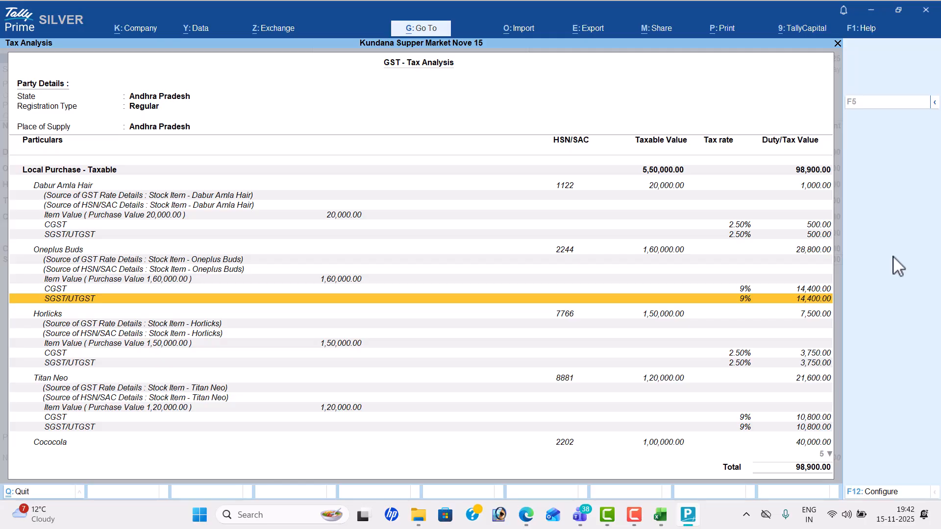
key(Down)
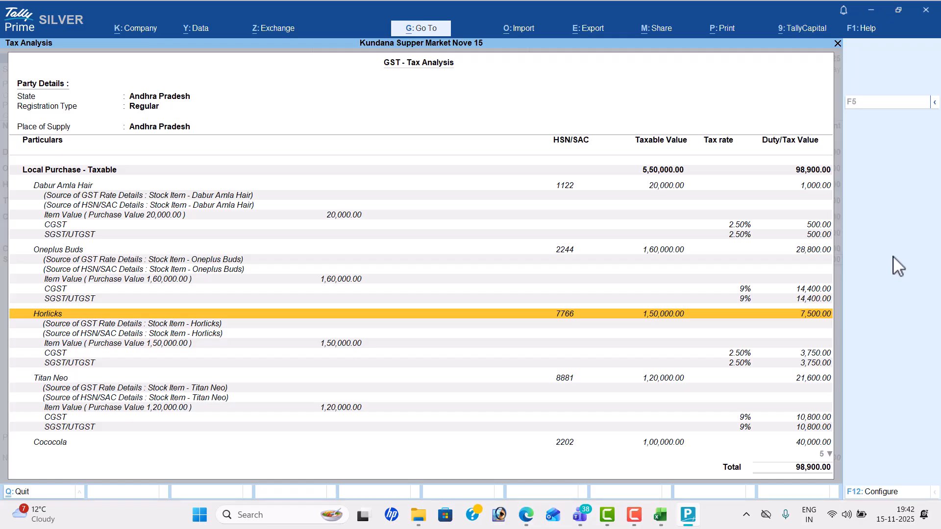
key(Down)
key(Down)
key(Down)
key(Down)
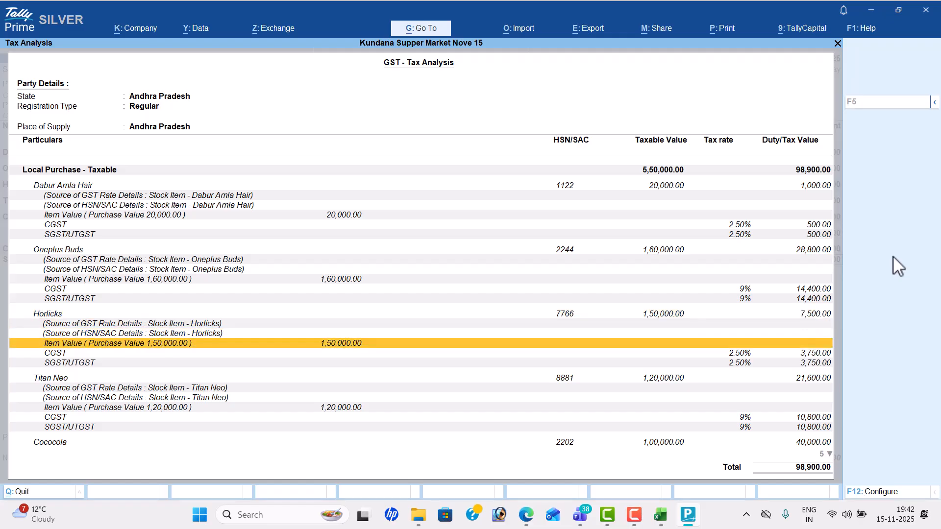
key(Down)
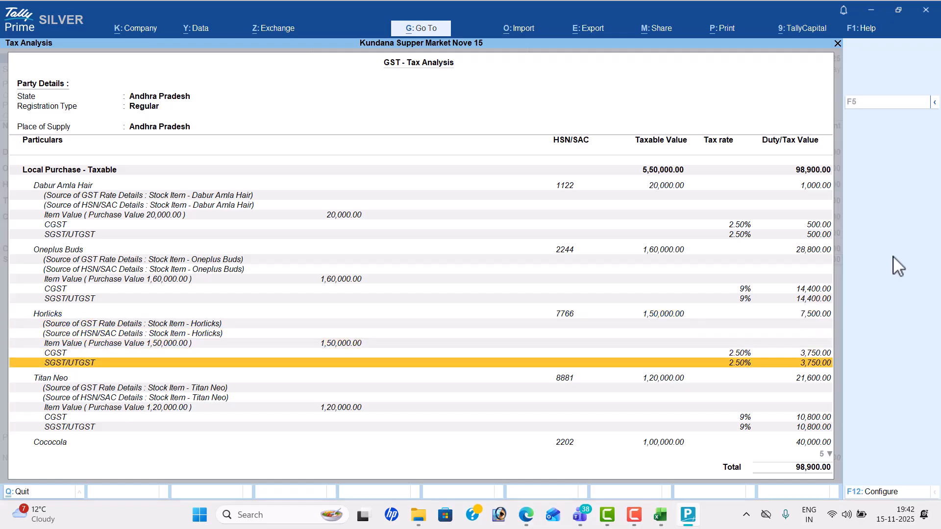
key(Down)
key(Down)
key(Down)
key(Down)
key(Down)
key(Down)
key(Down)
key(Down)
key(Down)
key(Down)
key(Down)
key(Down)
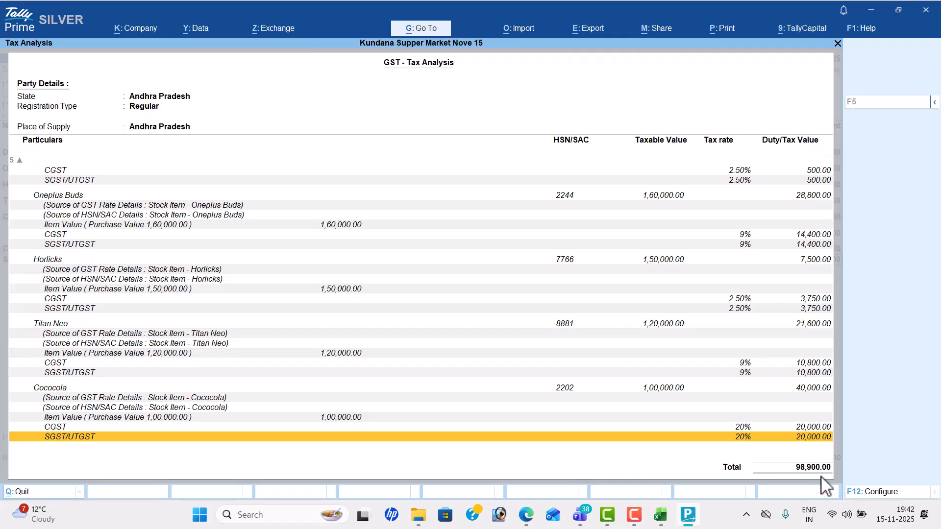
key(Escape)
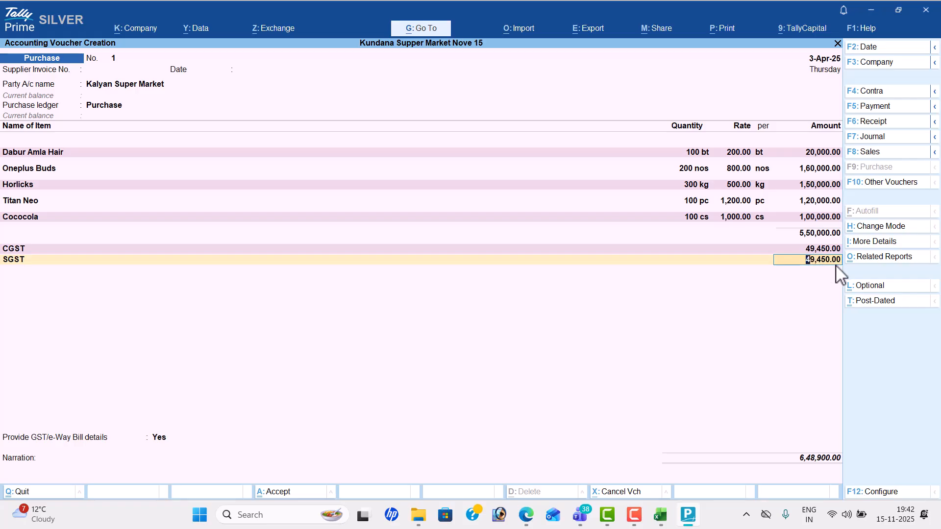
Step: Set GST/e-Way Bill details to No and skip the narration
key(Return)
key(Return)
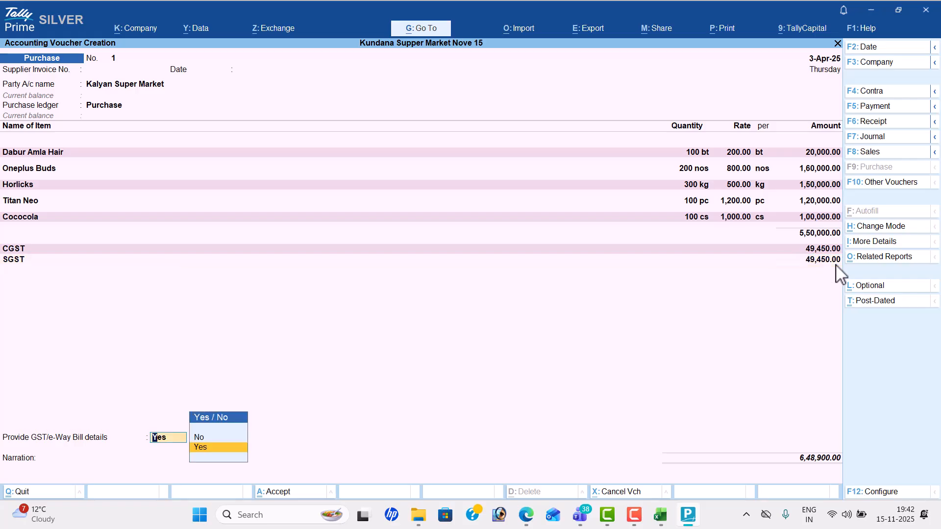
key(Up)
key(Return)
key(Return)
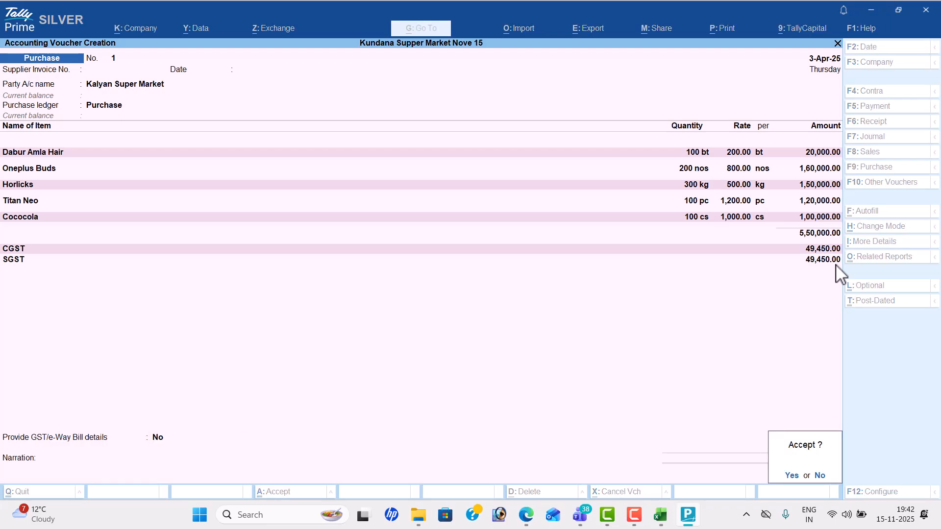
key(Return)
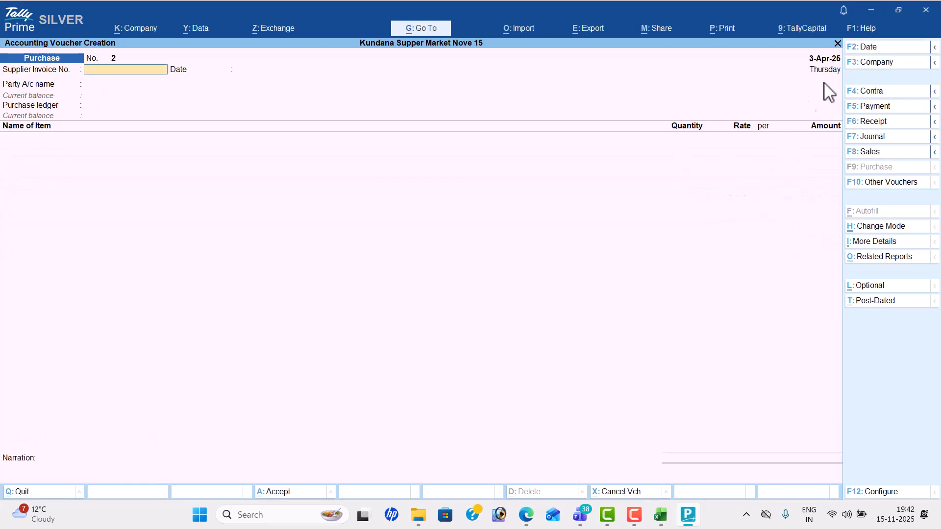
Step: Start a sales voucher dated 5-Apr-25 for Ramya Store using the Sales ledger
click(885, 153)
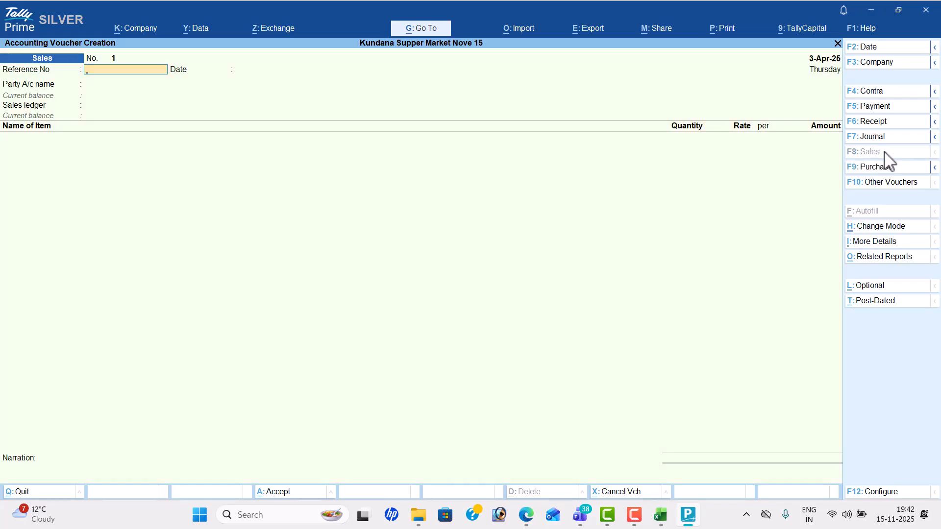
key(alt+Tab)
scroll(884, 151, down, 5)
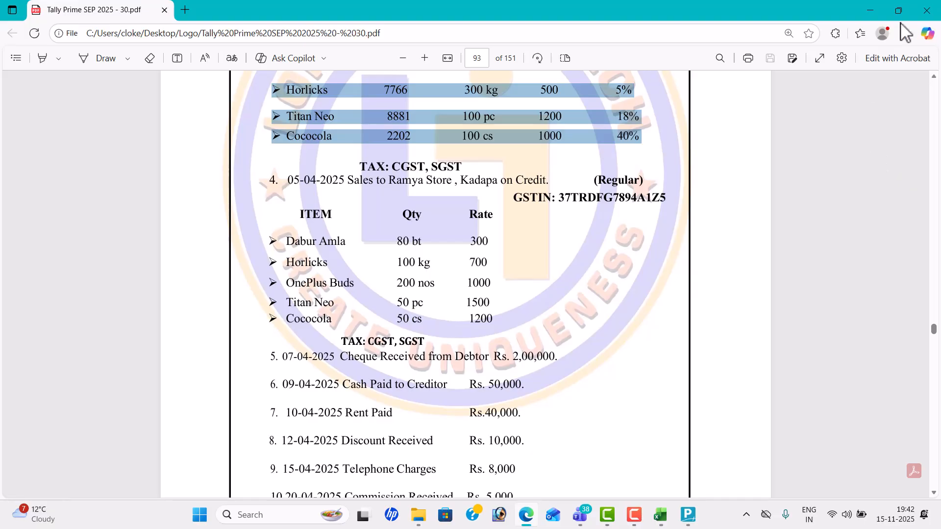
key(alt+Tab)
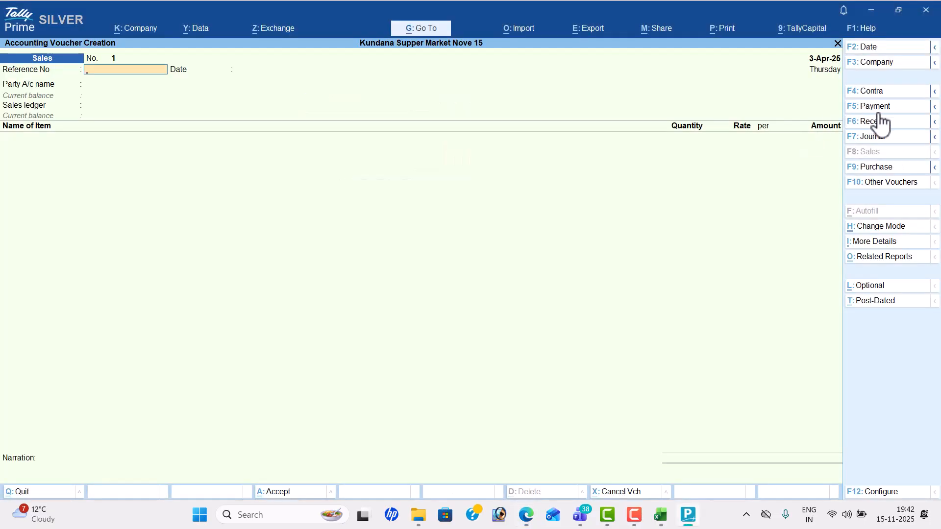
click(889, 49)
text(5-4)
key(Return)
key(Return)
key(Down)
key(Down)
key(Down)
key(Return)
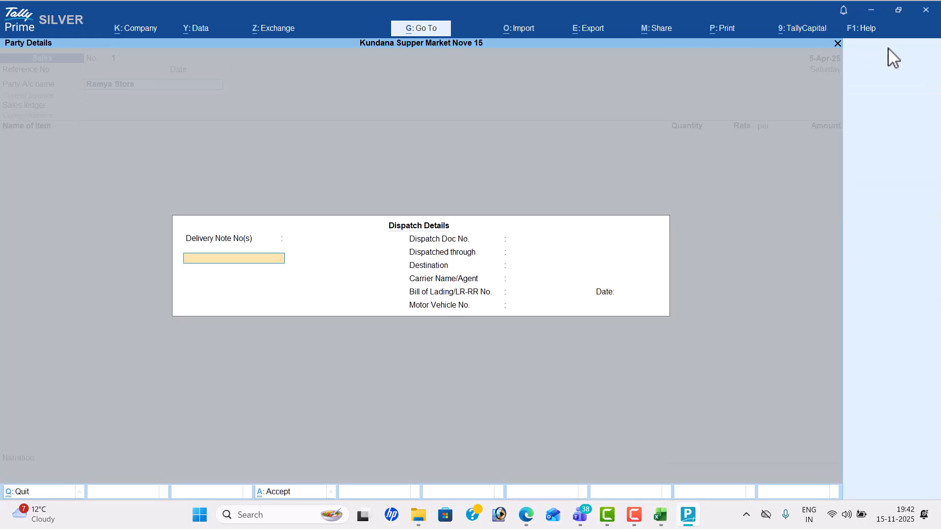
key(ctrl+a)
key(ctrl+a)
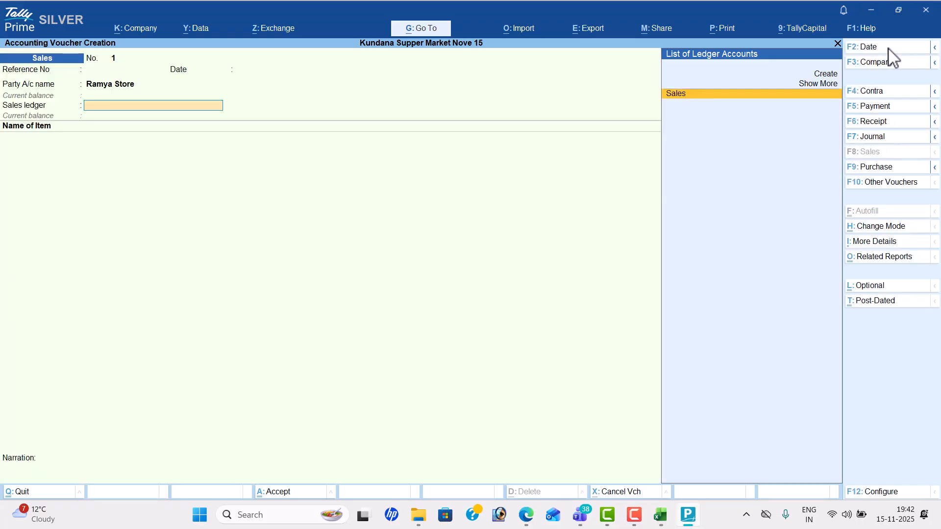
key(Return)
Step: Add Dabur Amla Hair: 80 at a rate of 300
key(alt+Tab)
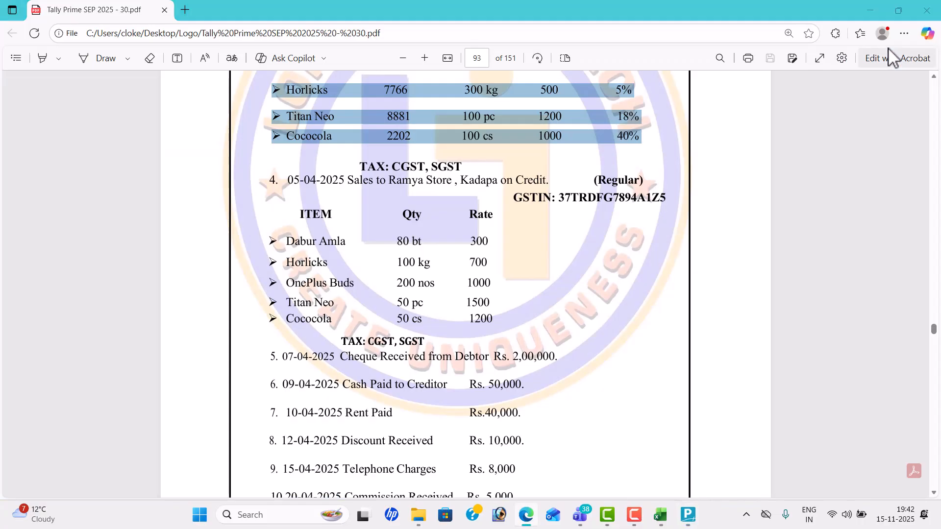
key(alt+Tab)
text(d)
key(Return)
key(alt+Tab)
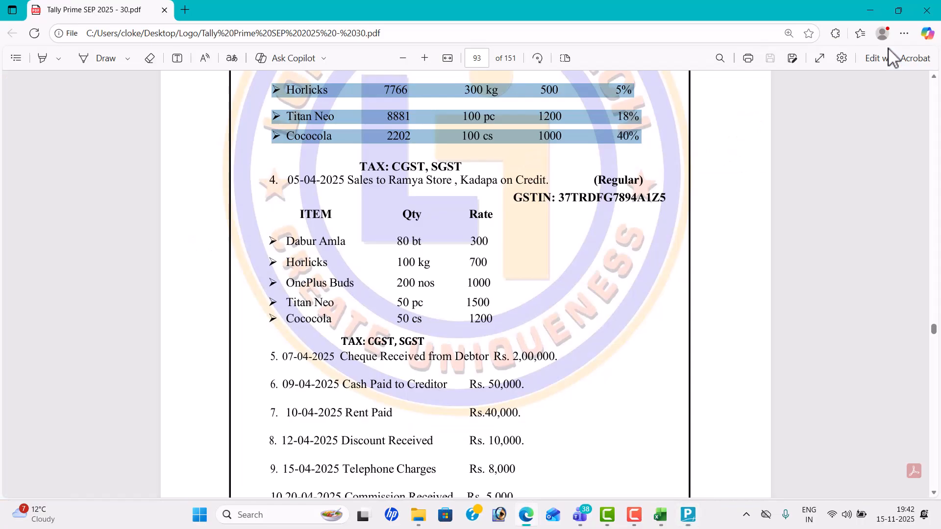
key(alt+Tab)
text(80)
key(Return)
text(300)
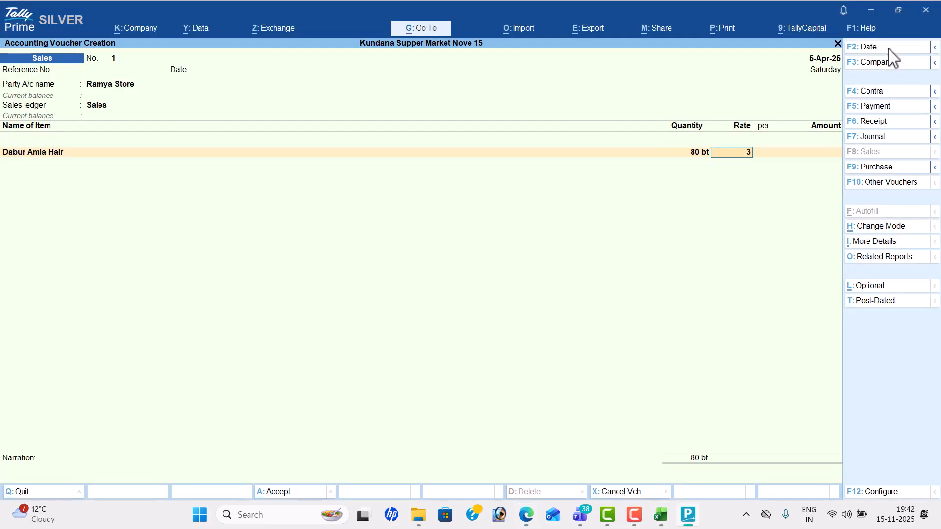
key(Return)
Step: Add Horlicks: 100 kg at a rate of 700
key(Return)
key(alt+Tab)
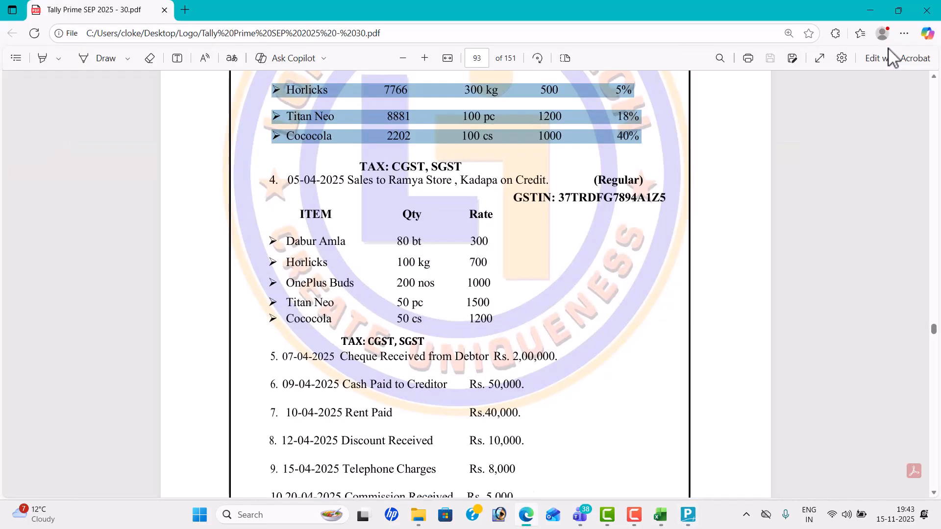
key(alt+Tab)
text(h)
key(Return)
key(alt+Tab)
key(alt+Tab)
text(100)
key(Return)
text(700)
Step: Add Oneplus Buds: 200 nos at a rate of 1,000
key(Return)
key(Return)
key(alt+Tab)
key(alt+Tab)
text(On)
key(Return)
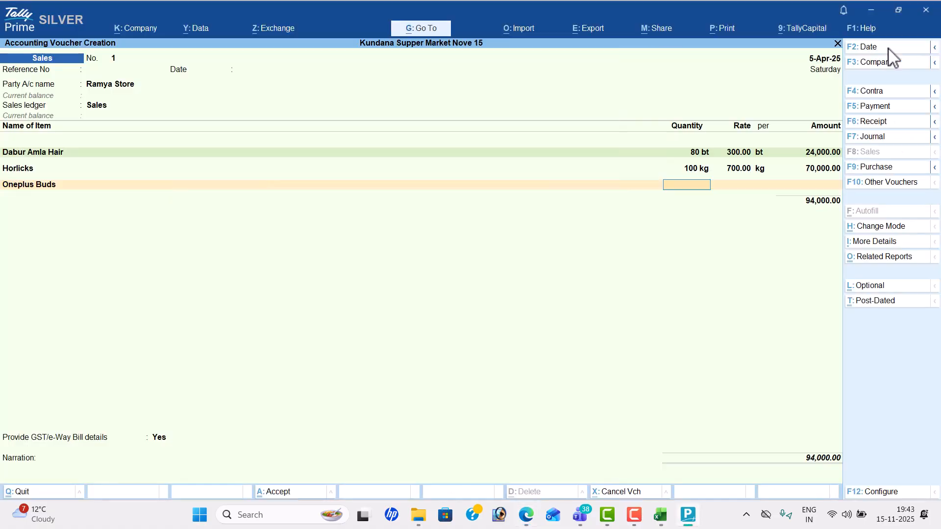
key(alt+Tab)
key(alt+Tab)
text(200)
key(Return)
text(1,00)
text(000)
key(alt+Tab)
key(alt+Tab)
key(Return)
key(Return)
key(Return)
key(alt+Tab)
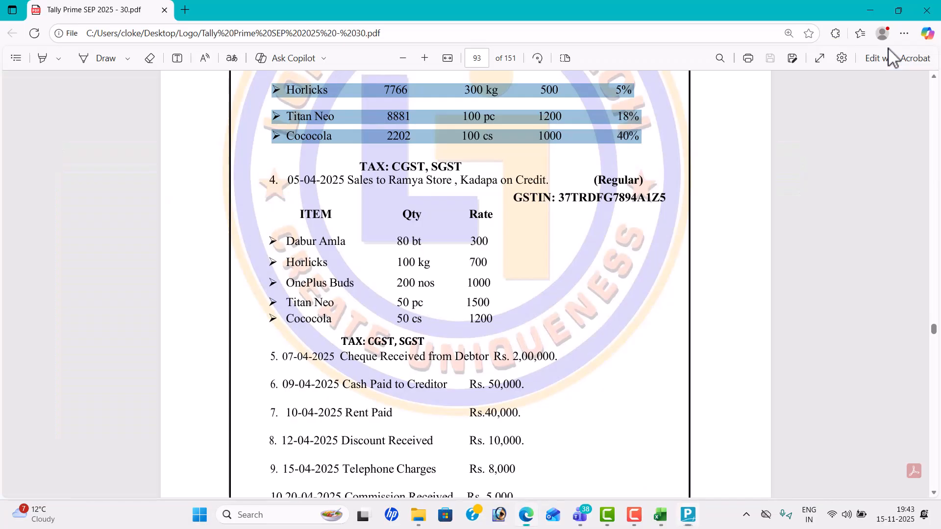
key(alt+Tab)
Step: Add Titan Neo: 50 pc at a rate of 1500
text(T)
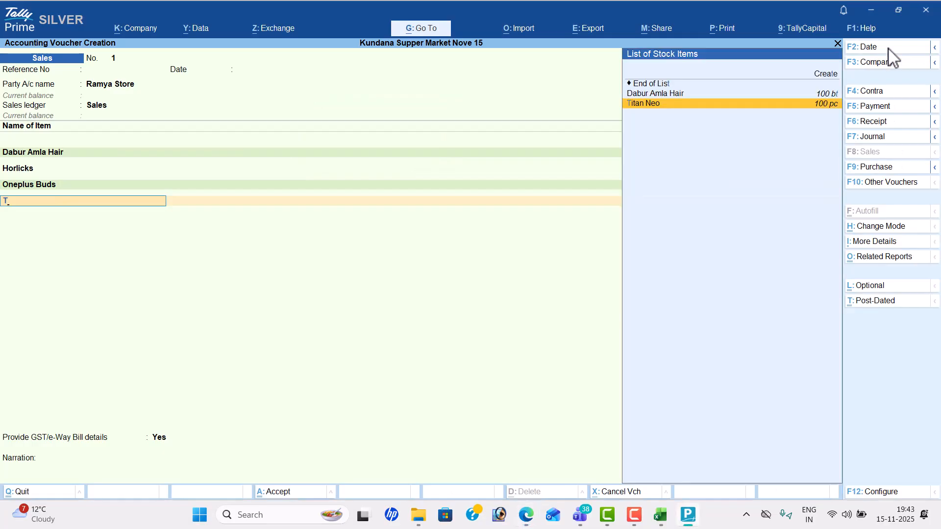
key(Return)
key(alt+Tab)
key(alt+Tab)
text(50)
key(Return)
text(1500)
key(Return)
Step: Add Cococola, 50 cs at 1,200, and close the item list
key(Return)
key(Return)
key(alt+Tab)
key(alt+Tab)
text(co)
key(Return)
key(alt+Tab)
key(alt+Tab)
text(50)
key(Return)
text(1,200)
key(Return)
key(Return)
key(Return)
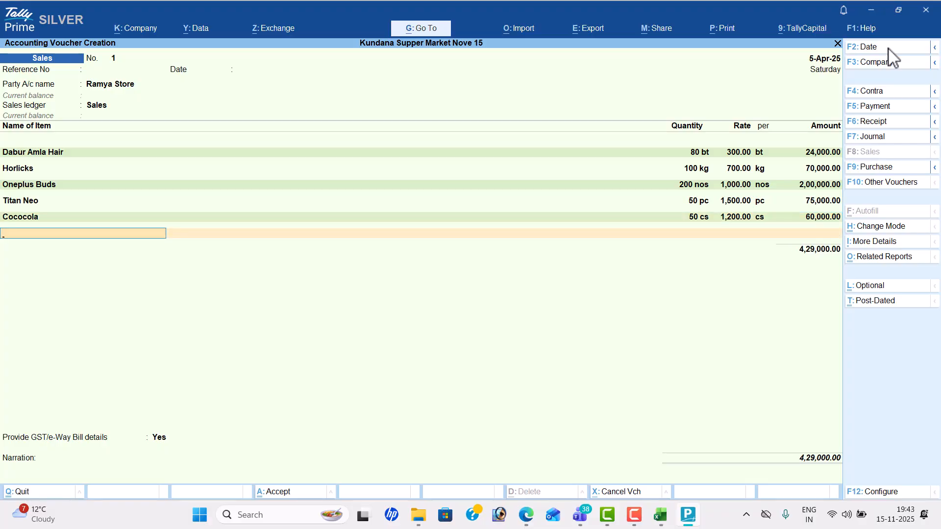
key(Return)
Step: Add CGST and SGST ledgers of 39,100.00 each
text(cg)
key(Return)
key(Return)
text(sg)
key(Return)
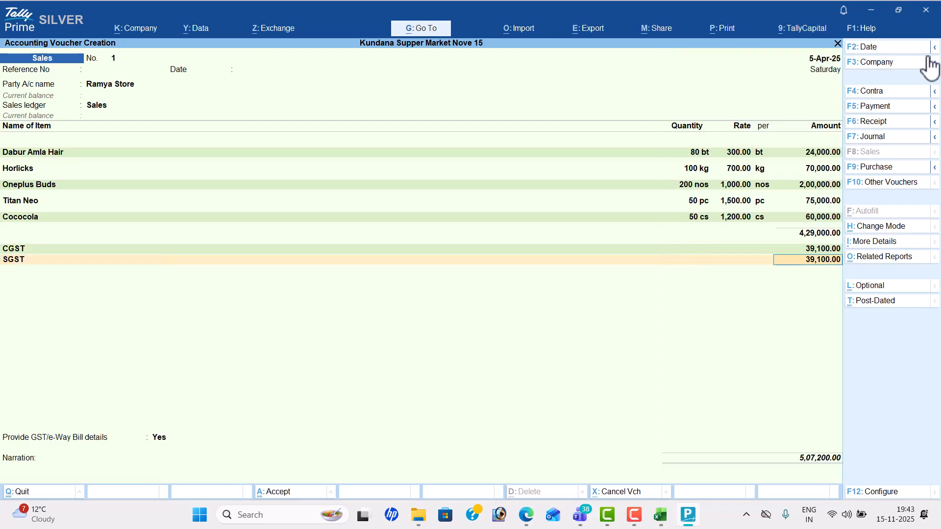
Step: Open the invoice's GST - Tax Analysis report in detailed view
click(881, 265)
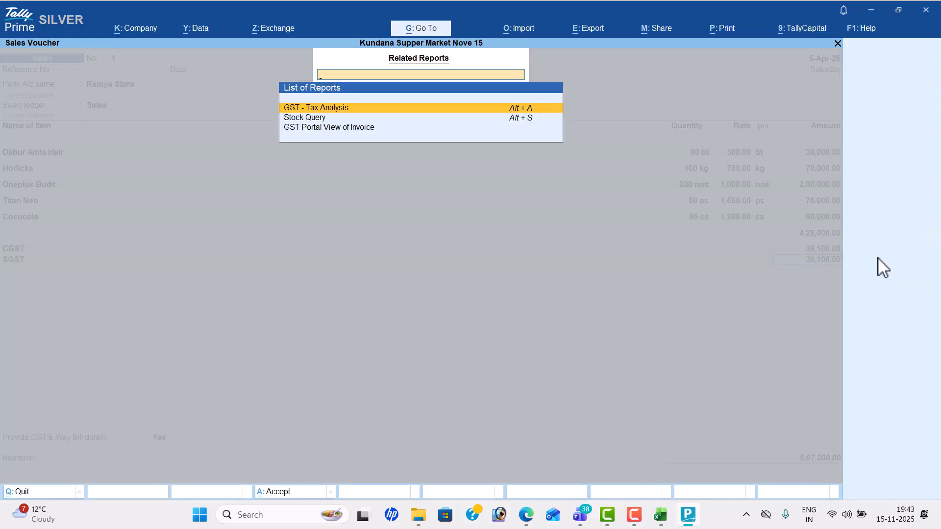
key(Return)
key(alt+F5)
key(Down)
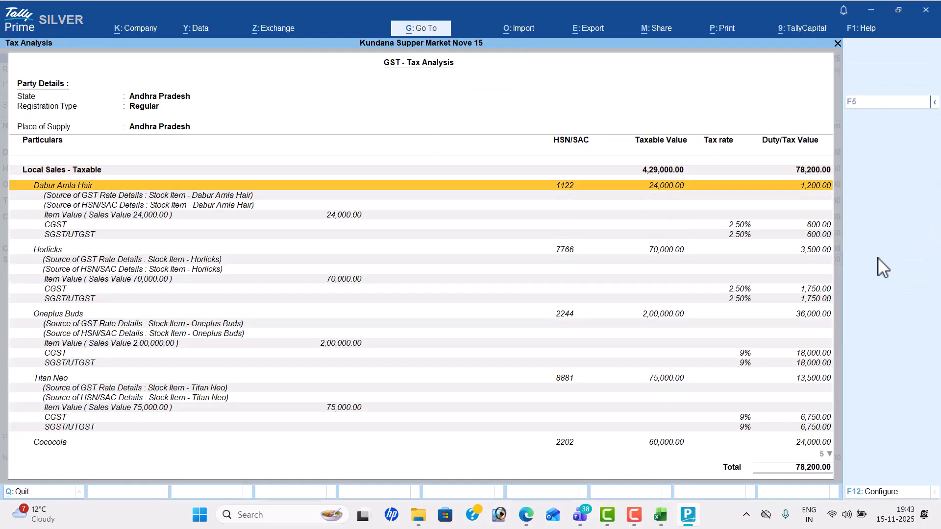
Step: Check CGST and SGST rows for Dabur Amla Hair, Horlicks, Oneplus Buds and Cococola, then return to the voucher
key(Down)
key(Down)
key(Down)
key(Down)
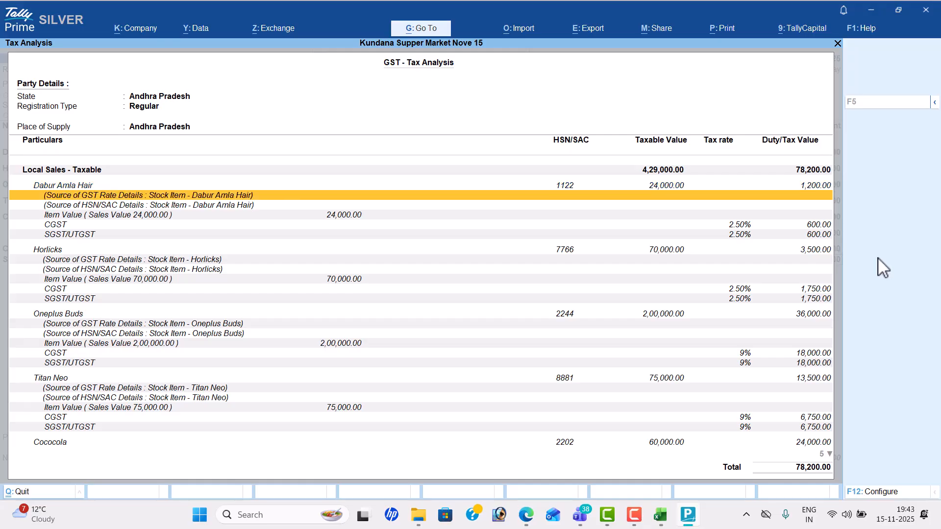
key(Up)
key(Up)
key(Up)
key(Up)
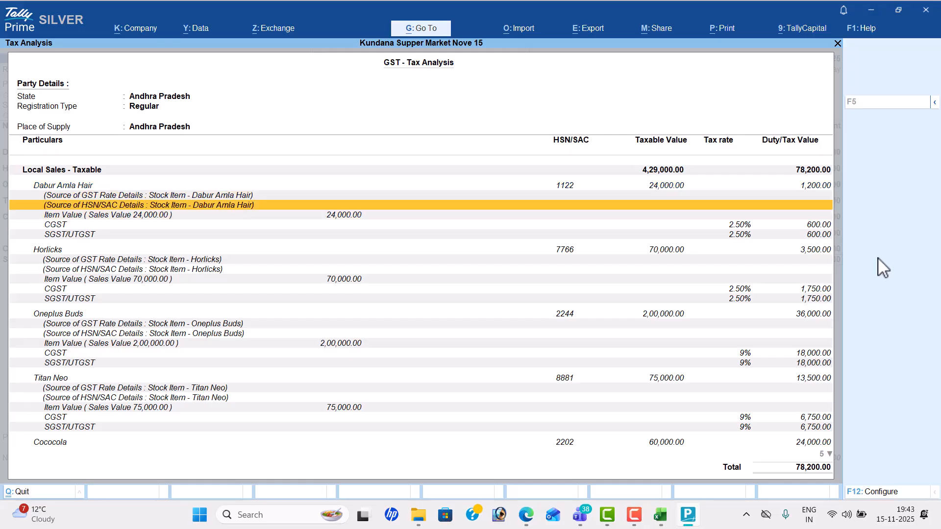
key(Down)
key(Down)
key(Down)
key(Down)
key(Down)
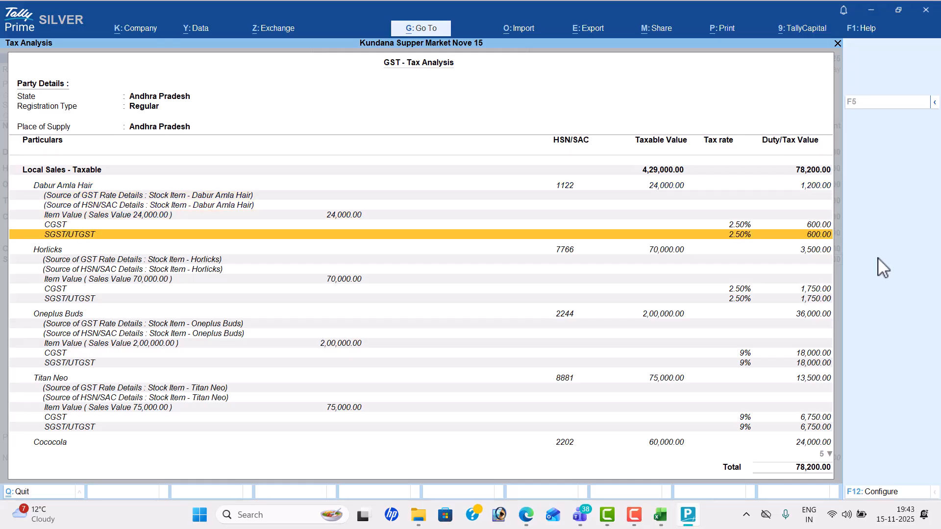
key(Up)
key(Down)
key(Down)
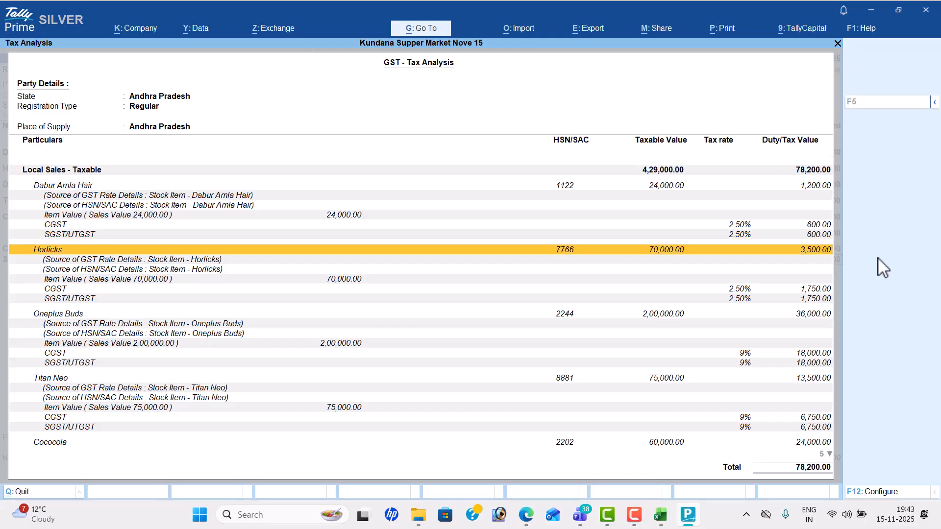
key(Down)
key(Down)
key(Down)
key(Down)
key(Down)
key(Up)
key(Down)
key(Down)
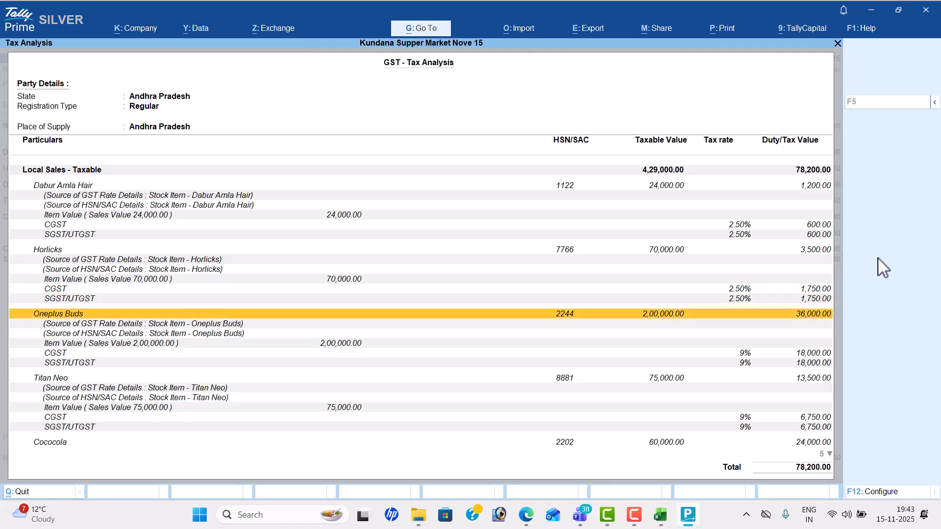
key(Down)
key(Down)
key(Down)
key(Down)
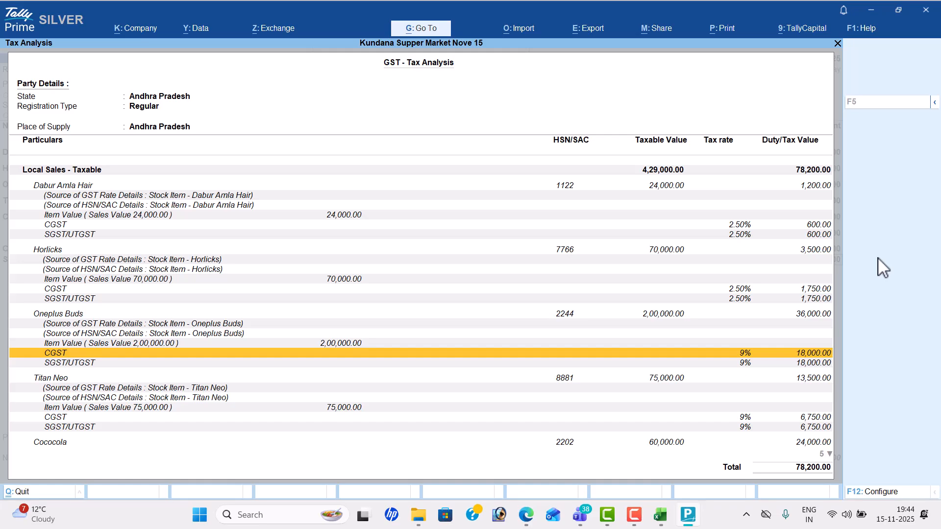
key(Down)
key(Down)
key(Down)
key(Down)
key(Down)
key(Down)
key(Down)
key(Down)
key(Down)
key(Down)
key(Down)
key(Down)
key(Down)
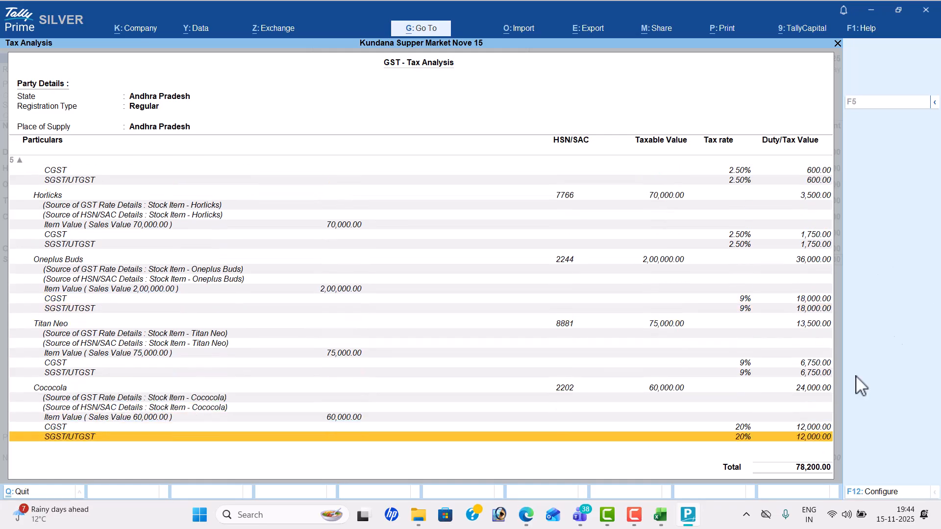
key(Escape)
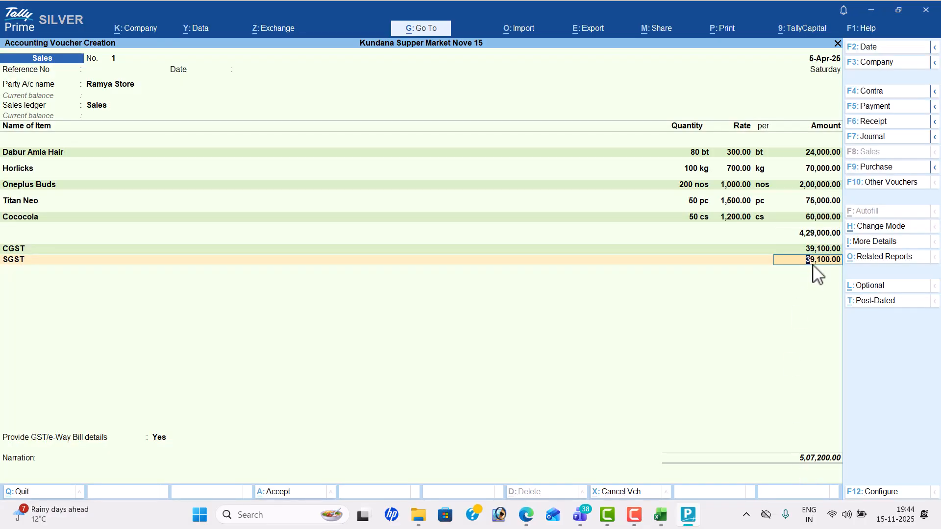
Step: Preview the Tax Invoice for Ramya Store's sale, then return to the voucher
key(ctrl+p)
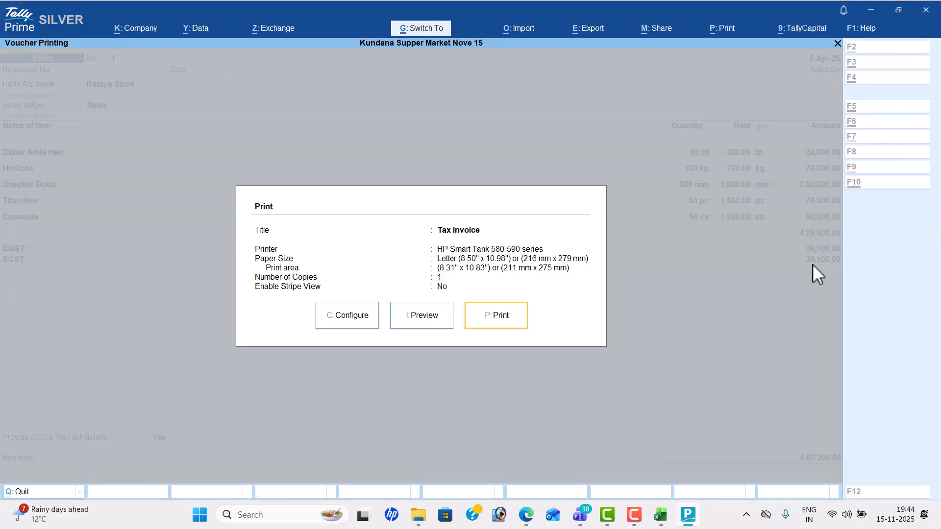
key(Left)
key(Return)
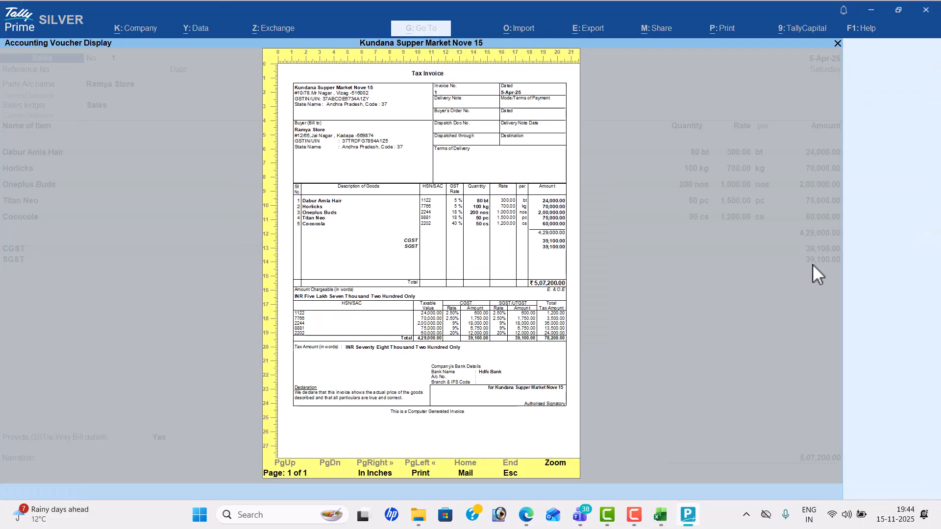
key(Return)
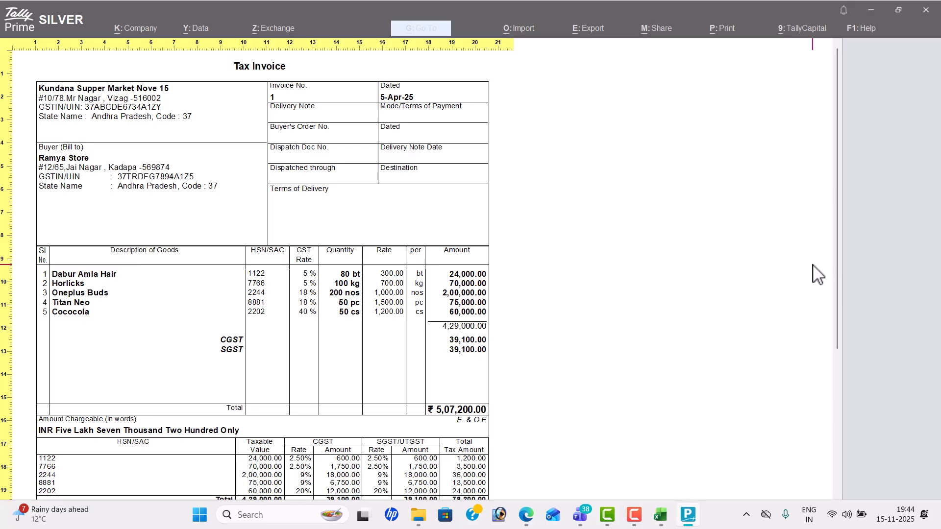
scroll(818, 274, down, 4)
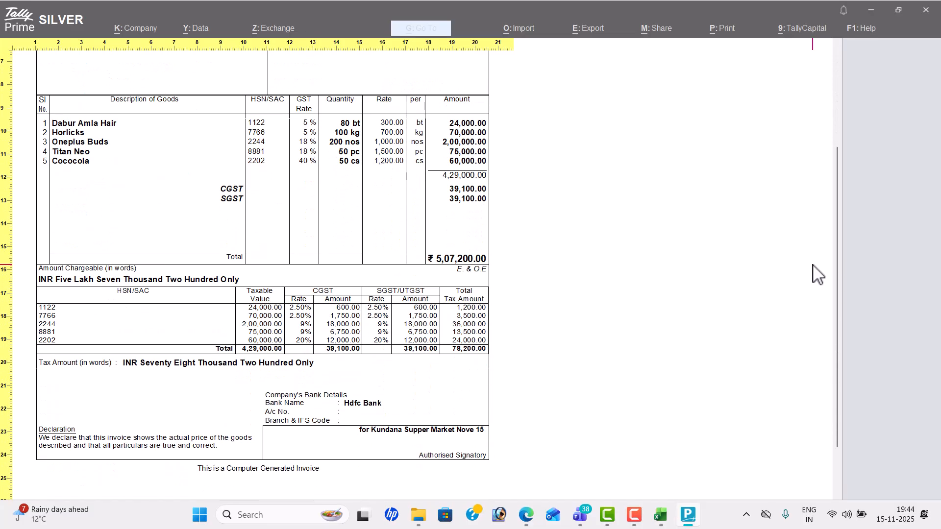
scroll(818, 275, up, 4)
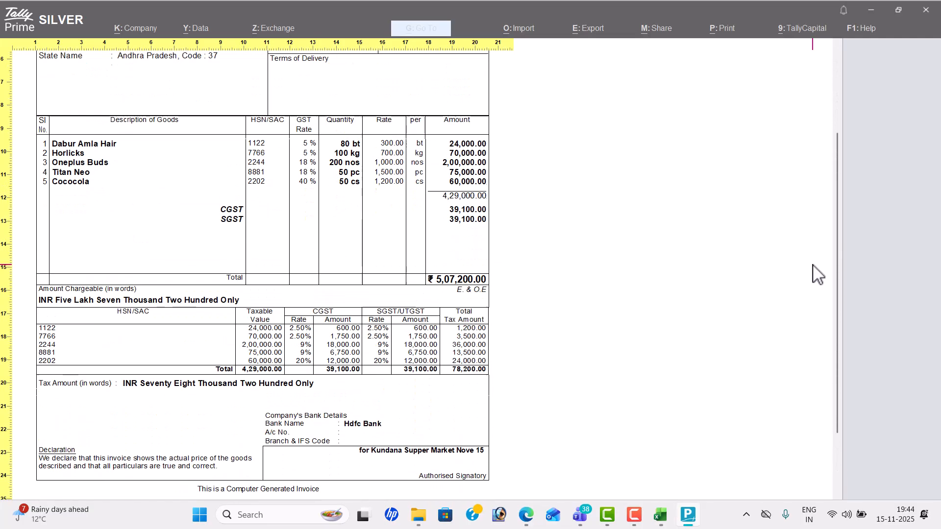
scroll(818, 275, up, 1)
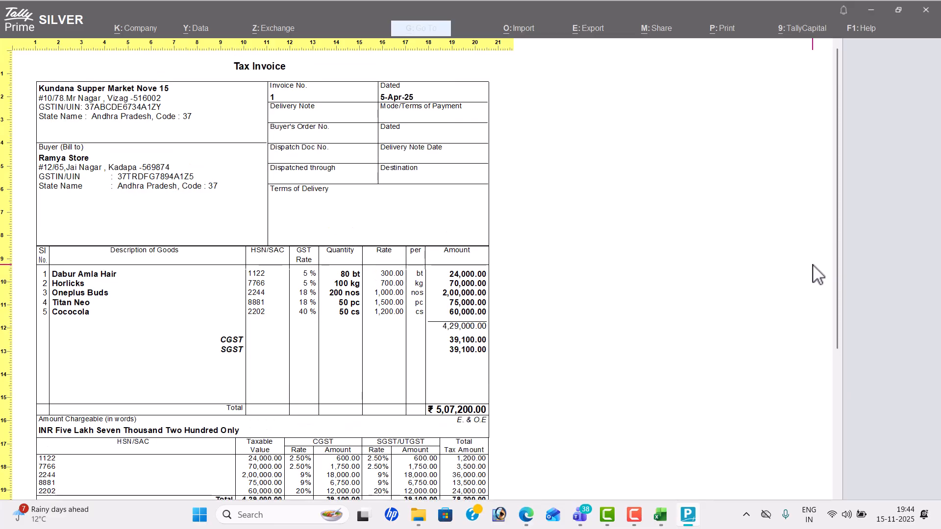
key(Escape)
key(Escape)
key(Escape)
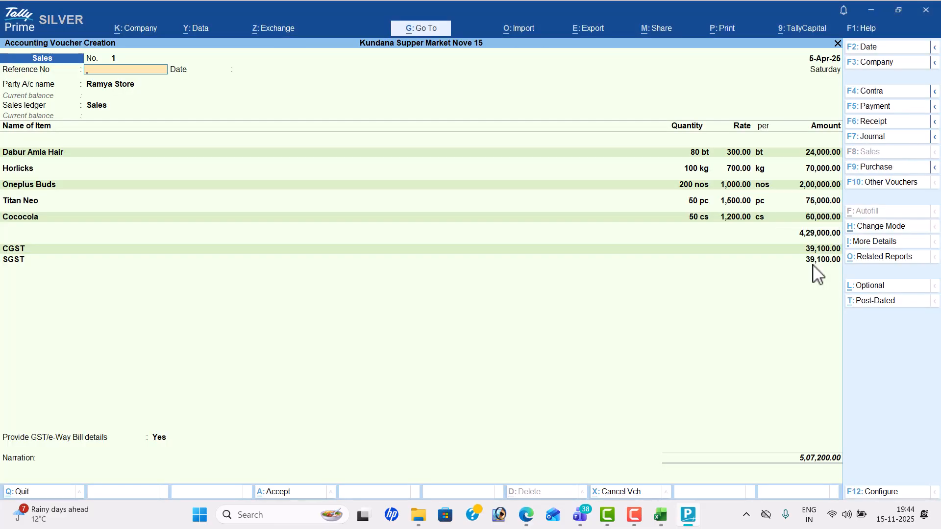
Step: Save sales voucher 1 with GST/e-Way Bill details set to No
key(Return)
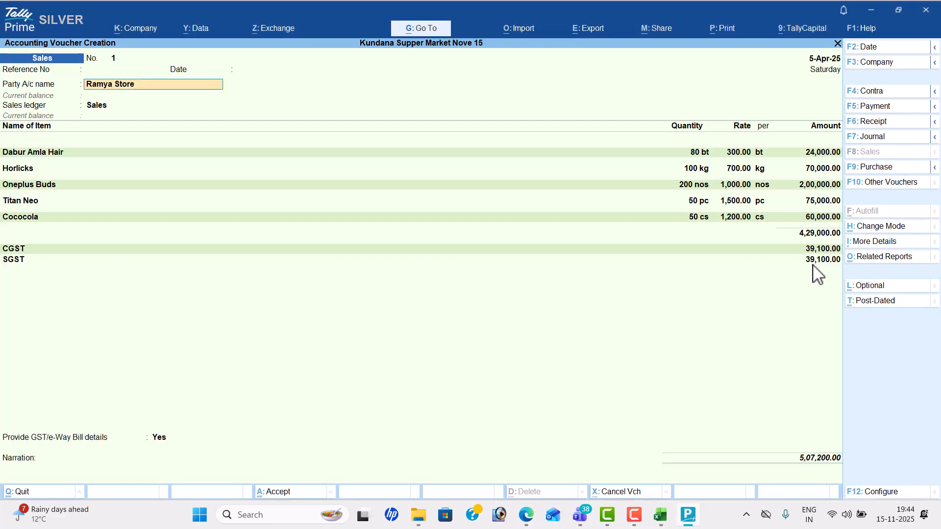
click(836, 256)
key(Return)
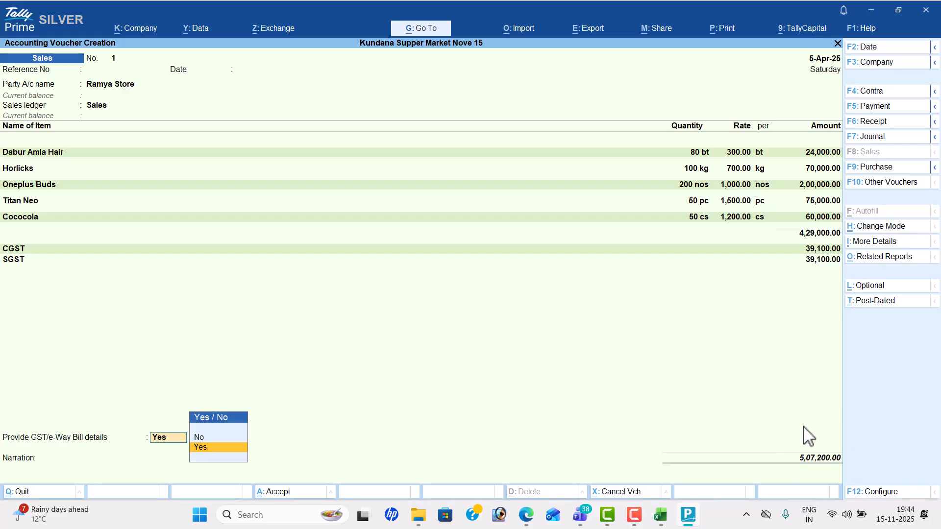
key(Return)
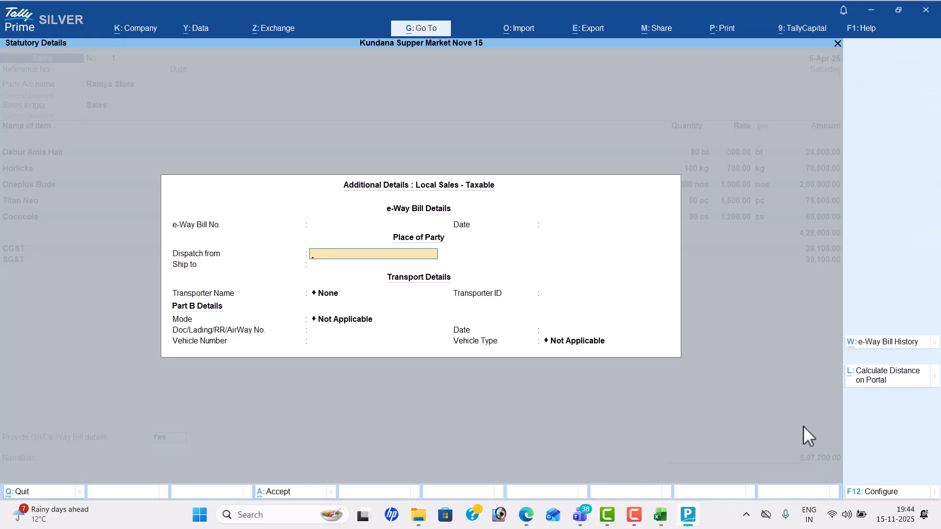
key(Escape)
key(Down)
key(Return)
key(Return)
key(Return)
key(Return)
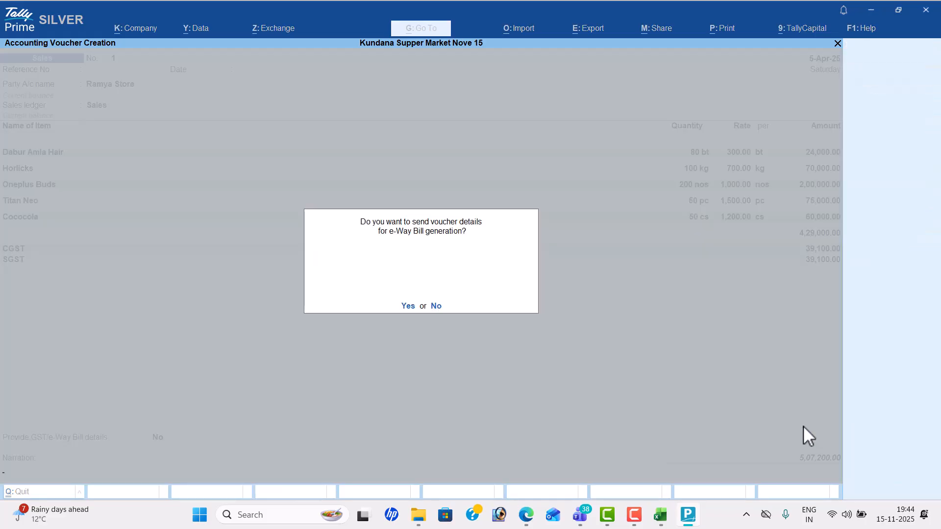
key(n)
Step: Scroll the exercise PDF to find the next transaction
key(alt+Tab)
scroll(803, 426, down, 3)
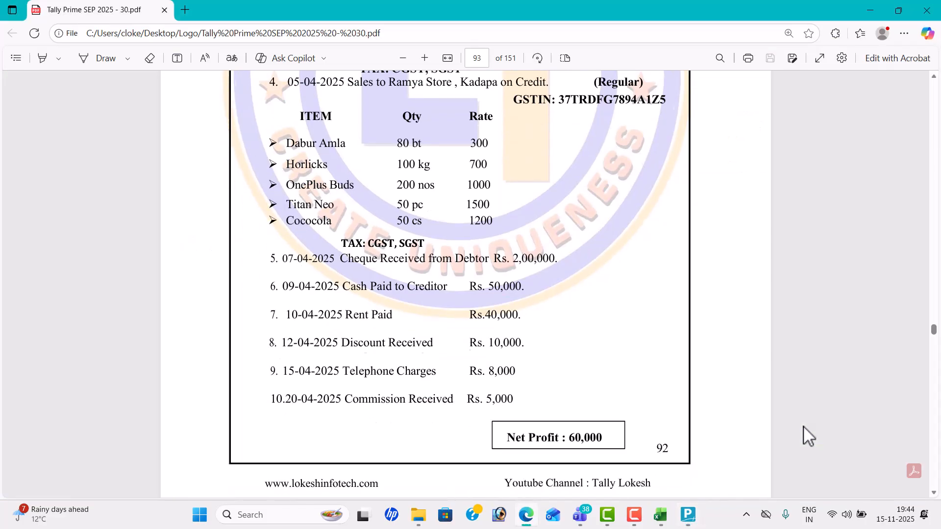
scroll(803, 426, down, 2)
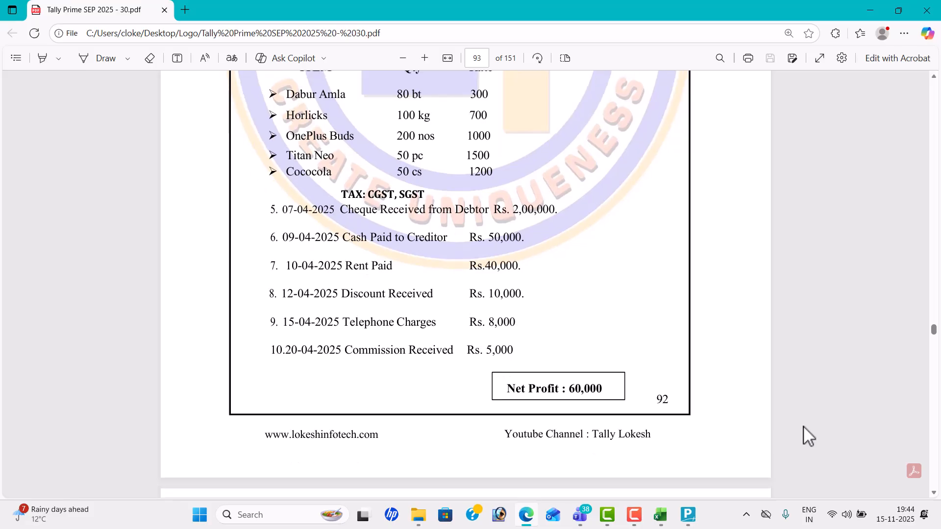
key(alt+Tab)
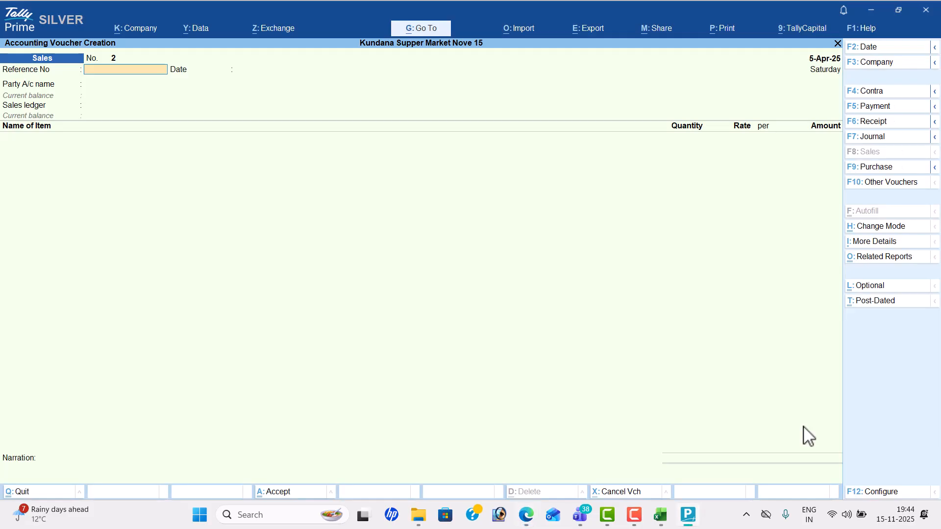
Step: Start a Receipt voucher dated 7-4-2025 crediting Ramya Store
click(877, 122)
click(878, 49)
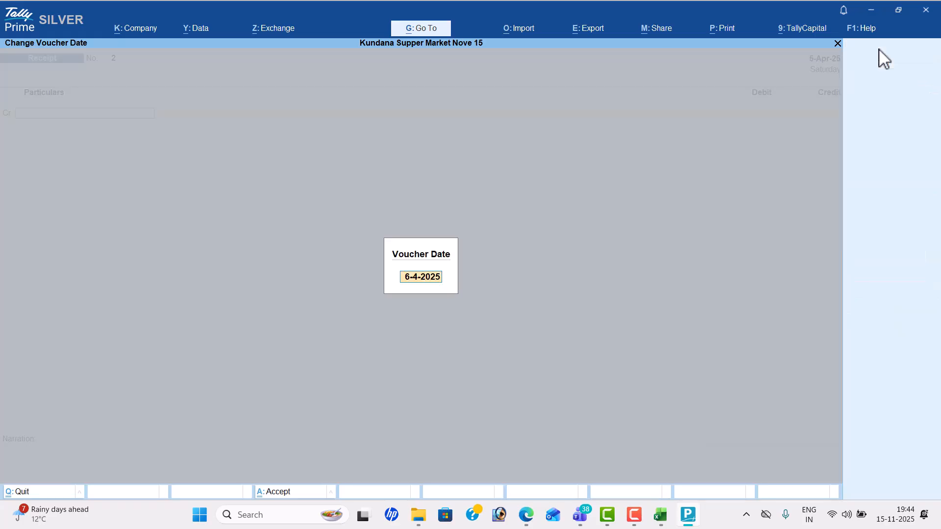
key(alt+Tab)
key(alt+Tab)
text(4)
key(BackSpace)
text(7-4)
key(Return)
key(alt+Tab)
key(alt+Tab)
key(Down)
key(Down)
key(Down)
key(Down)
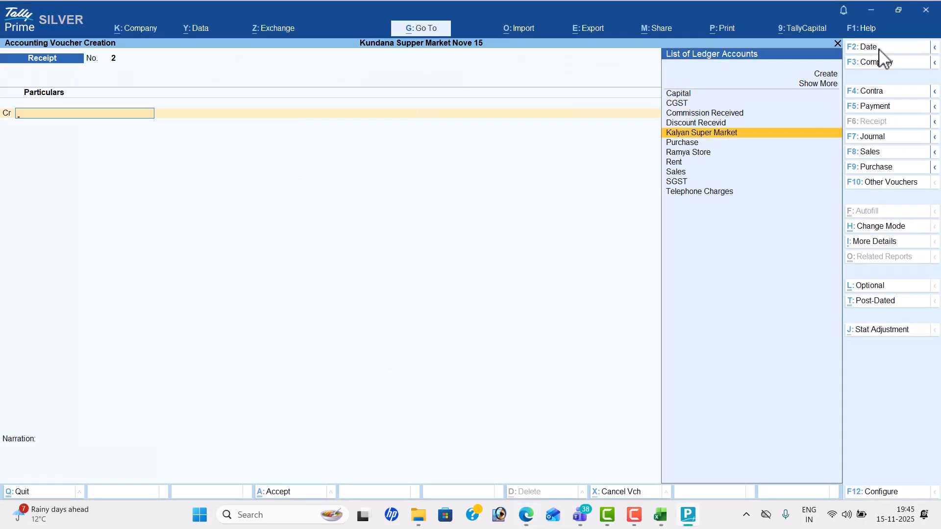
key(Down)
key(Down)
key(Return)
Step: Enter 2,00,000 from Ramya Store, debit Hdfc Bank, and save the receipt
key(alt+Tab)
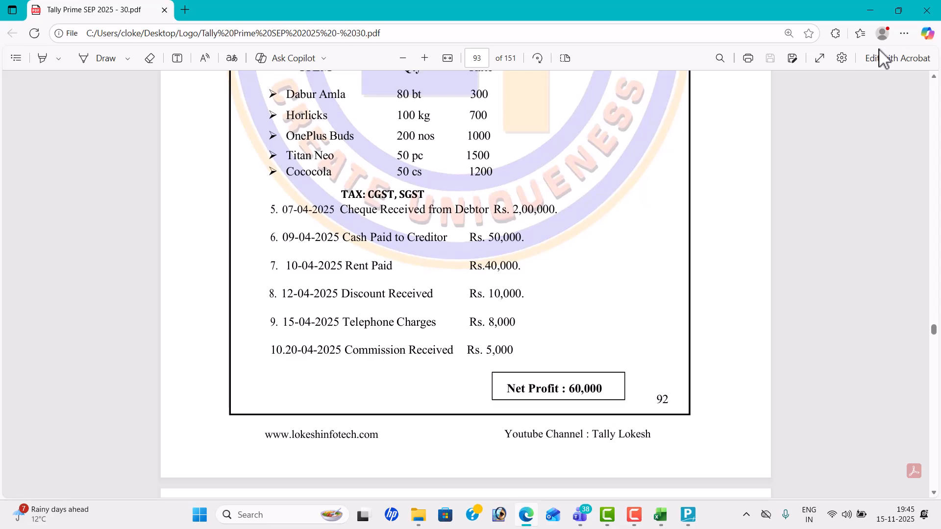
key(alt+Tab)
text(200000)
key(Return)
key(alt+Tab)
key(alt+Tab)
text(h)
key(Return)
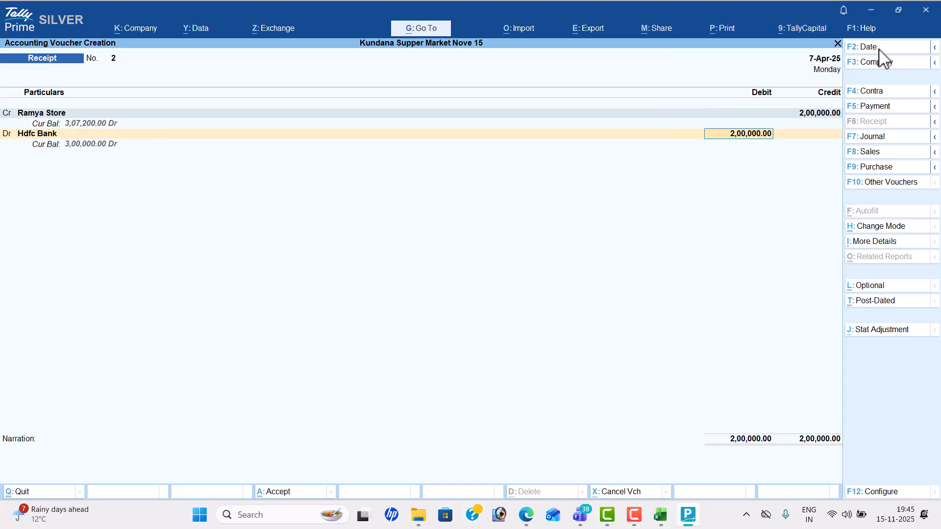
key(Return)
key(Return)
key(Return)
key(Return)
key(Return)
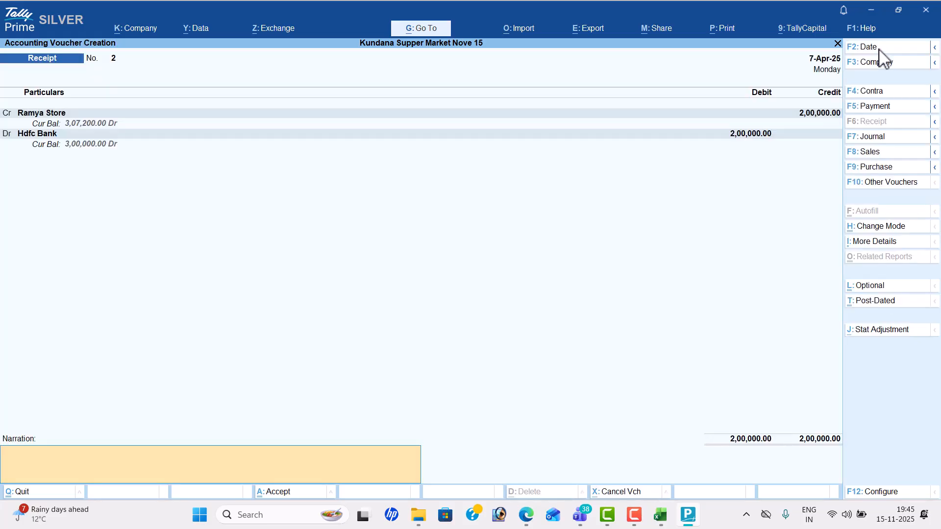
key(Return)
key(alt+Tab)
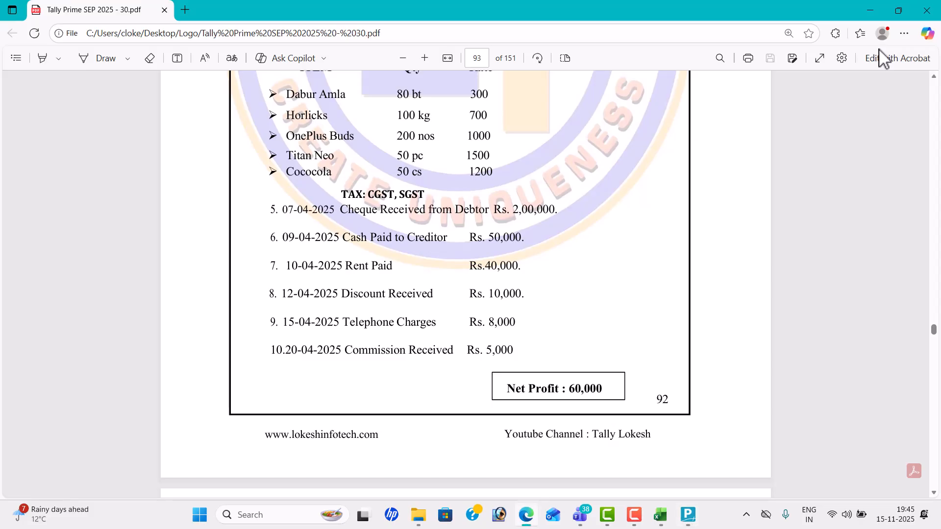
key(alt+Tab)
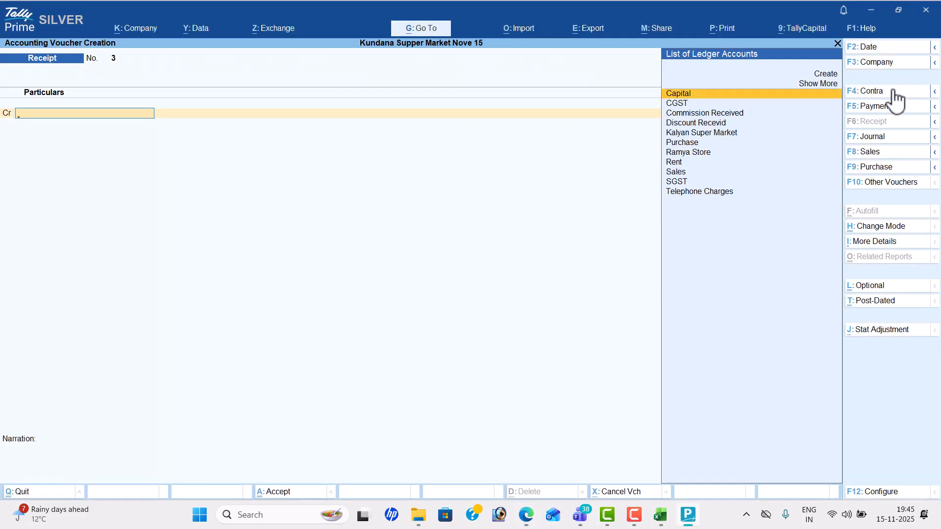
Step: Start a Payment voucher dated 9-4-2025 debiting Kalyan Super Market
click(896, 107)
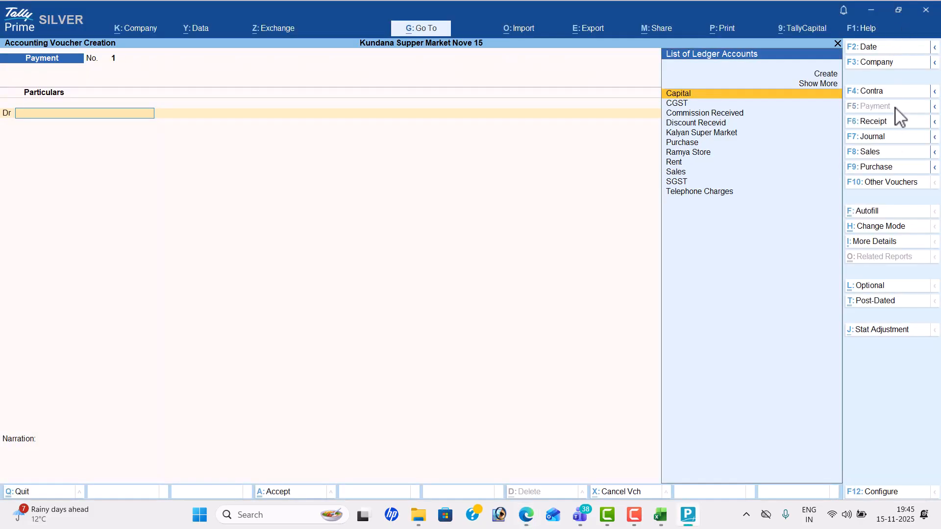
click(884, 51)
key(alt+Tab)
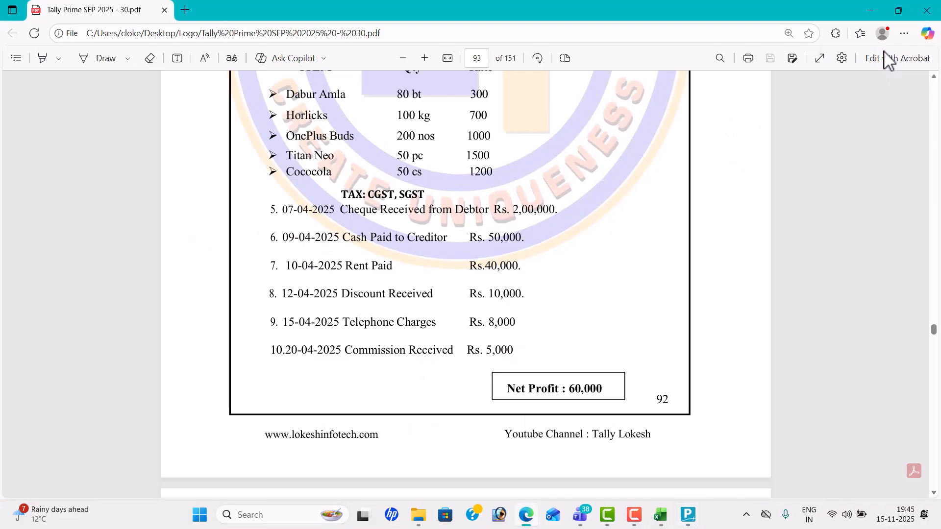
key(alt+Tab)
text(9-4)
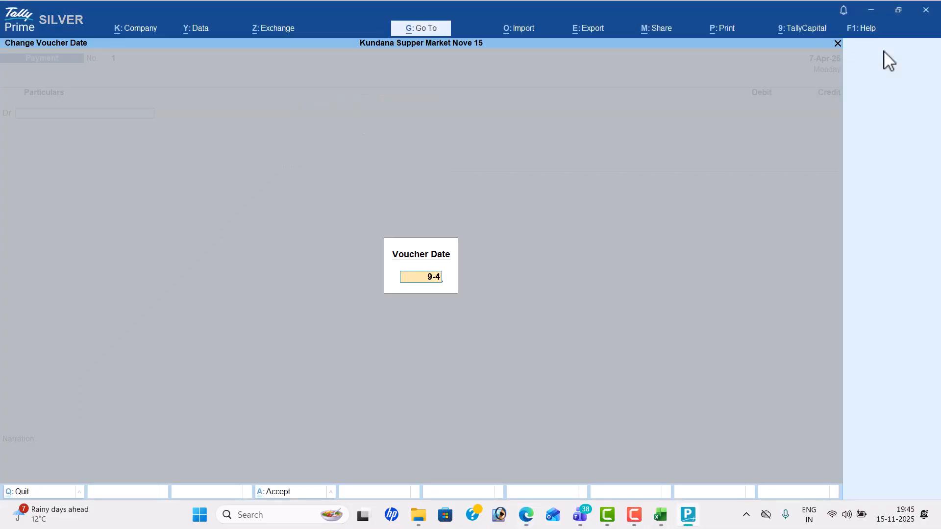
key(Return)
key(Down)
key(Down)
key(Down)
key(Down)
key(Down)
key(Down)
key(Down)
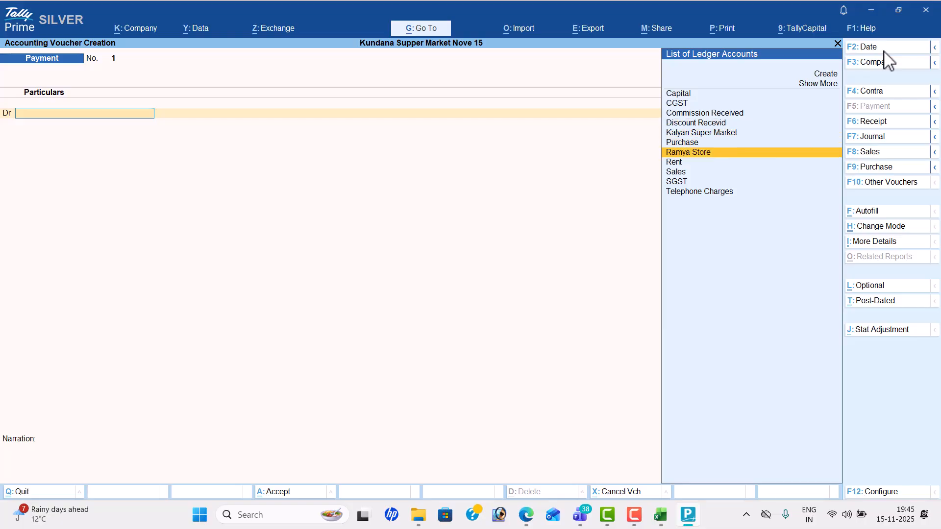
key(Up)
key(Up)
key(Down)
key(Up)
key(Up)
key(Return)
Step: Enter 50,000 for Kalyan Super Market, credit Cash, and save the payment
key(alt+Tab)
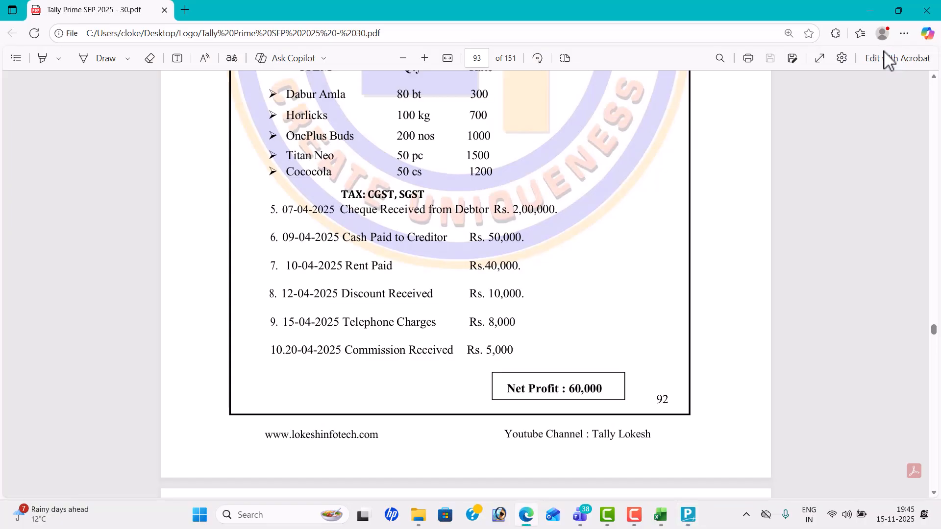
key(alt+Tab)
text(50000)
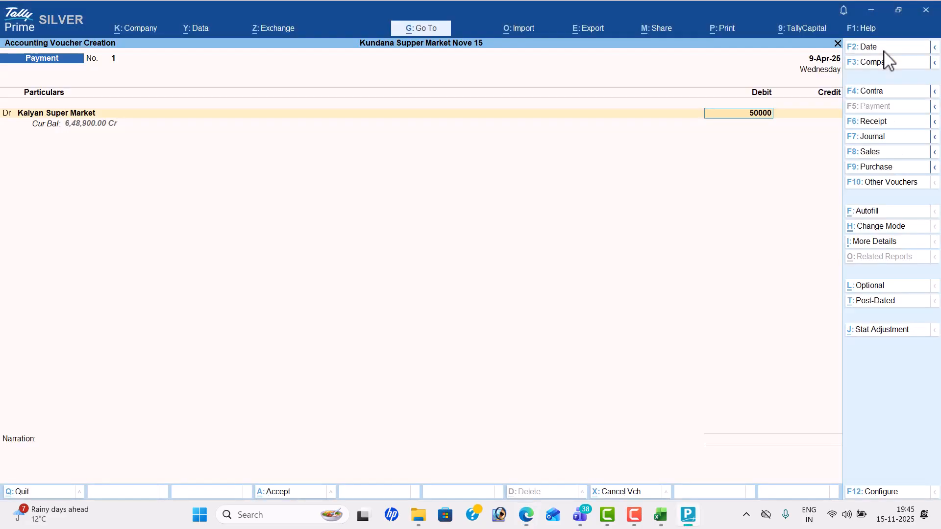
key(Return)
key(Down)
key(Return)
key(Return)
key(Return)
key(Return)
key(alt+Tab)
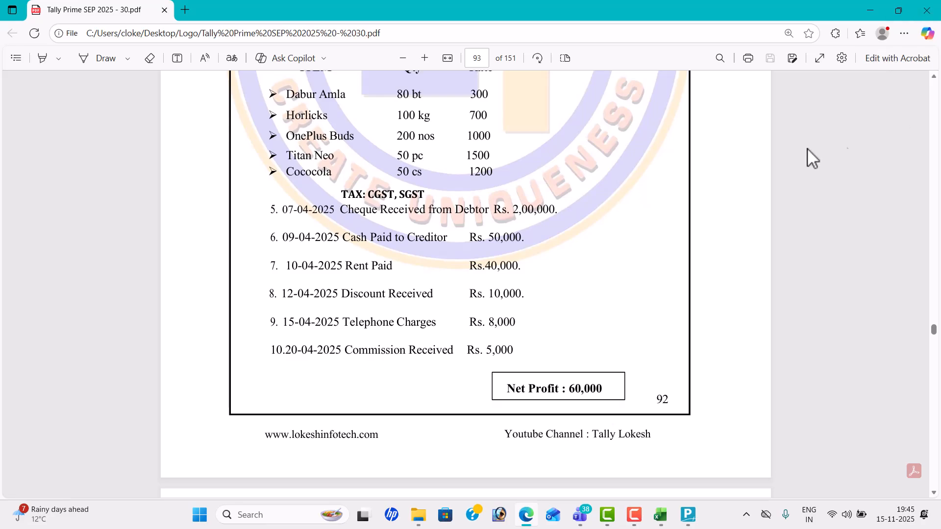
key(alt+Tab)
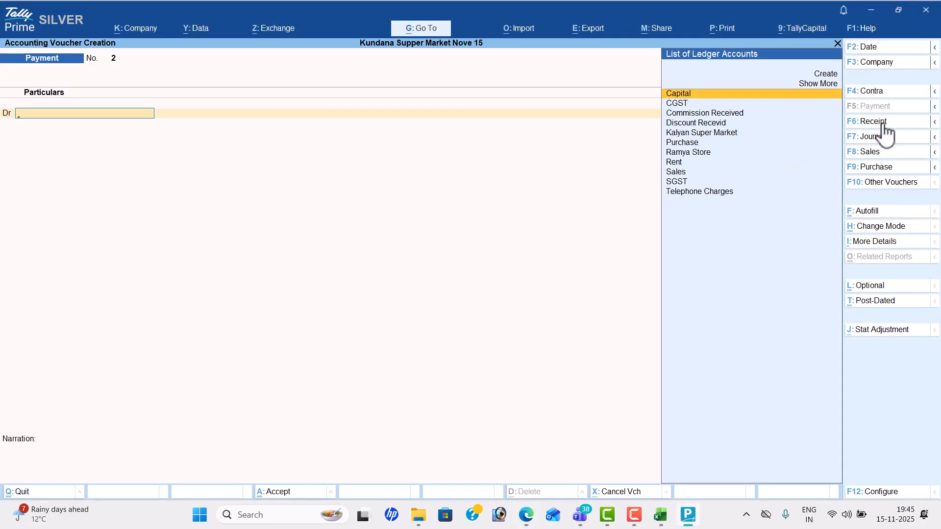
Step: Record a 10-Apr payment of 40,000 rent, debiting Rent and crediting Cash
click(882, 47)
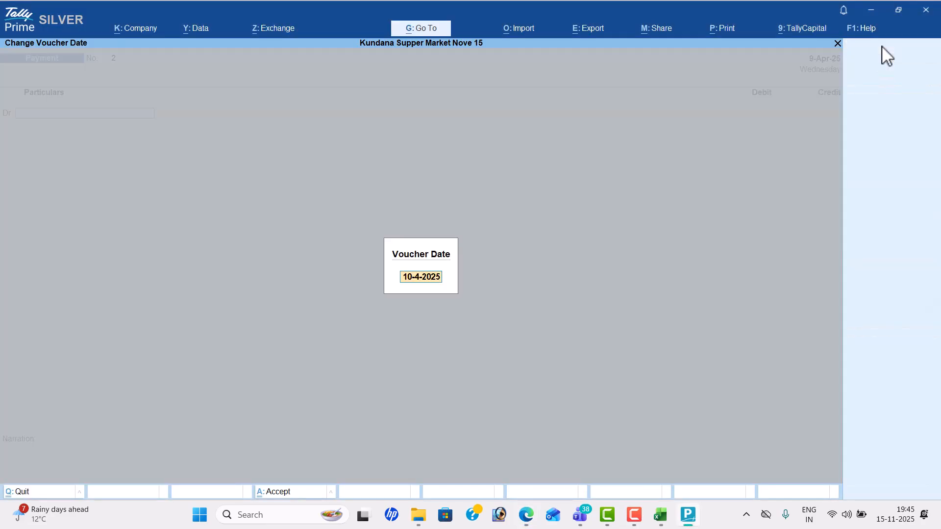
text(10-4)
key(Return)
text(Re)
key(Return)
key(alt+Tab)
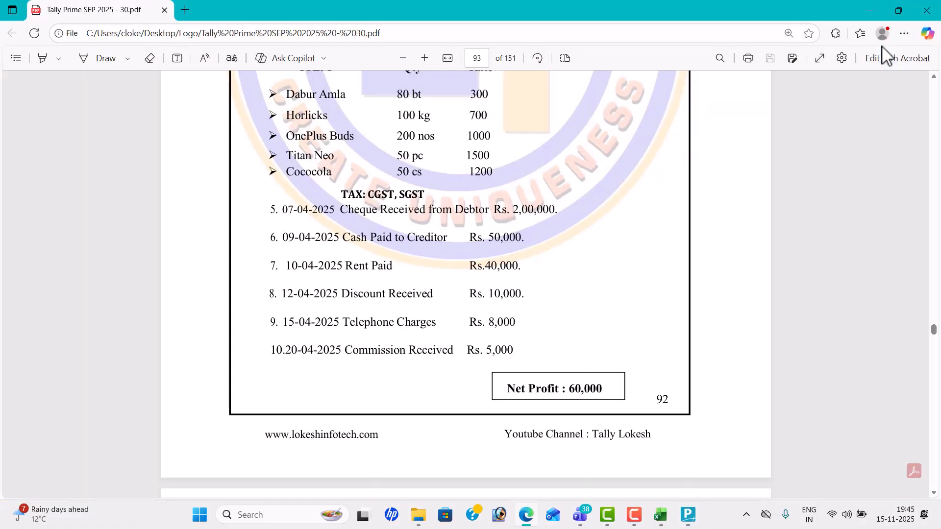
key(alt+Tab)
text(40000)
key(Return)
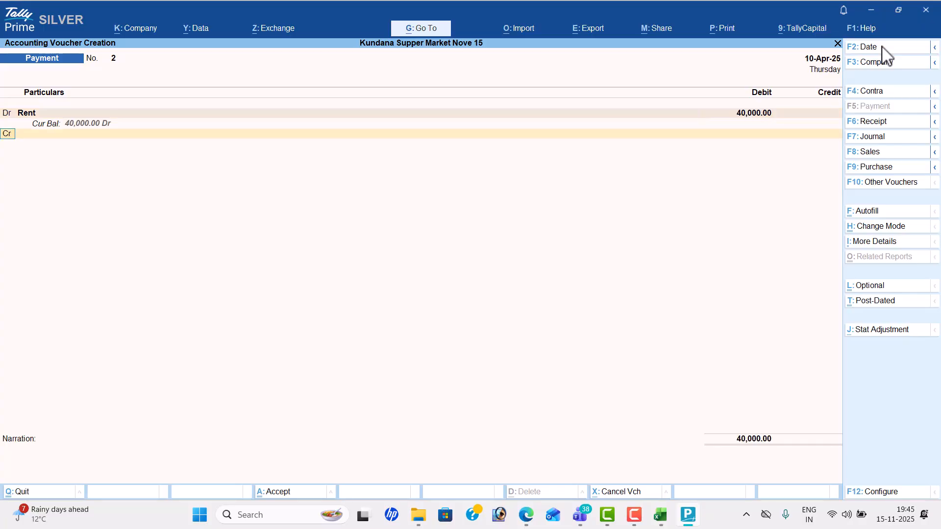
key(Return)
key(Down)
key(Return)
key(Return)
key(Return)
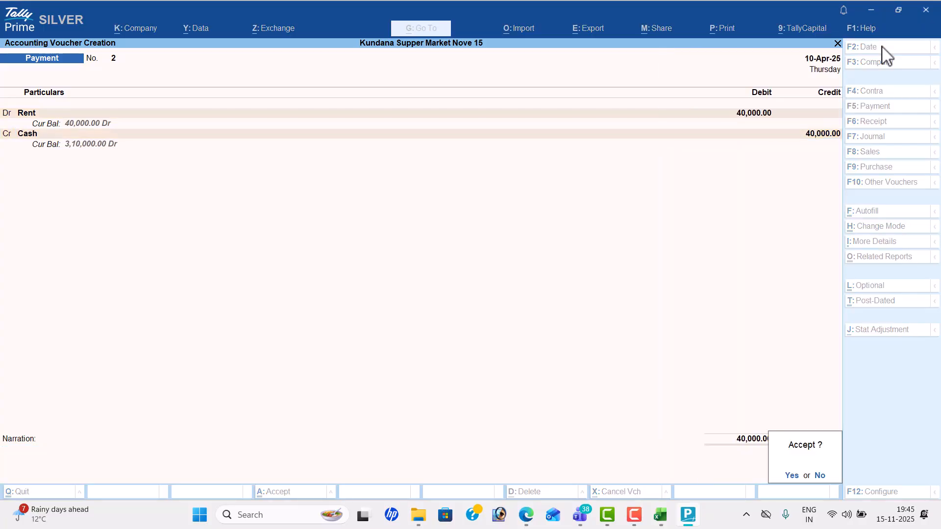
key(Return)
key(alt+Tab)
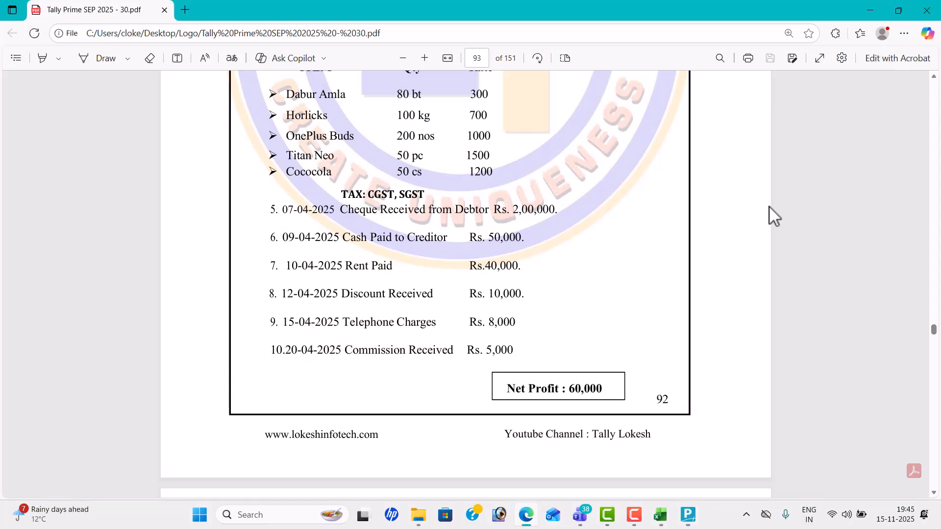
key(alt+Tab)
Step: Record a 12-Apr receipt crediting Discount Recevid 10,000 and debiting Cash
click(891, 124)
click(880, 48)
text(12-4)
key(Return)
text(D)
key(Return)
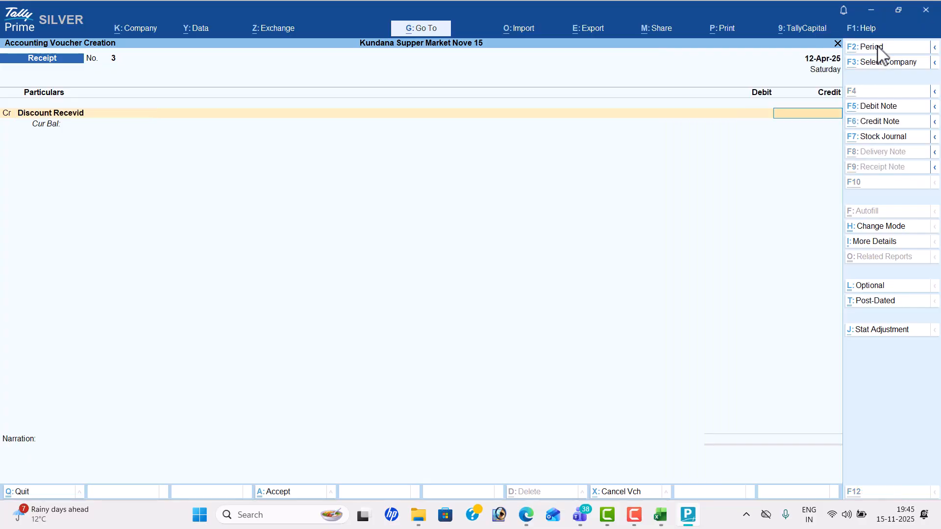
key(alt+Tab)
key(alt+Tab)
text(10000)
key(Return)
key(Return)
key(Return)
key(Return)
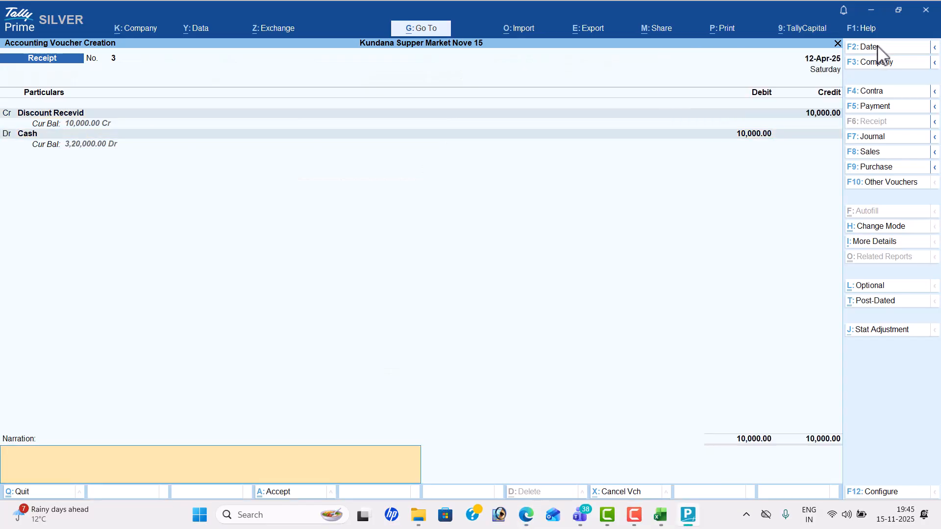
key(Return)
key(Return)
key(alt+Tab)
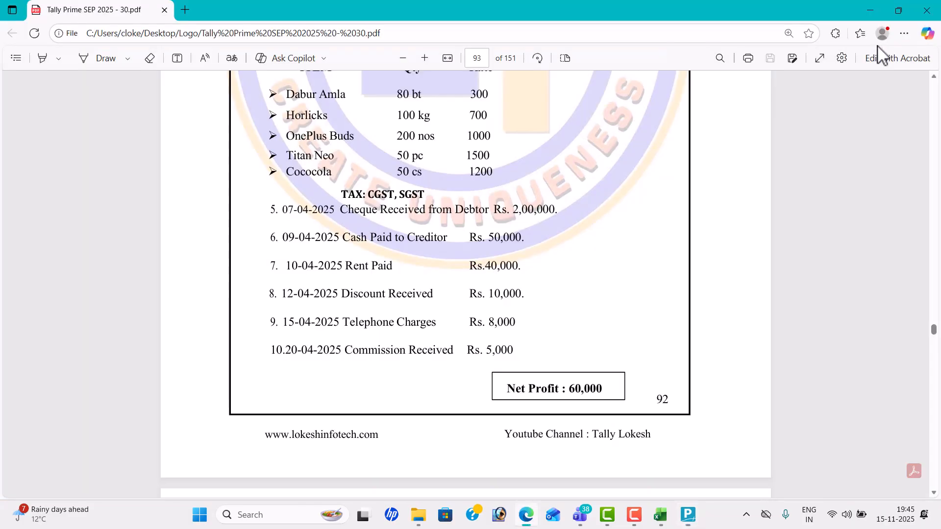
key(alt+Tab)
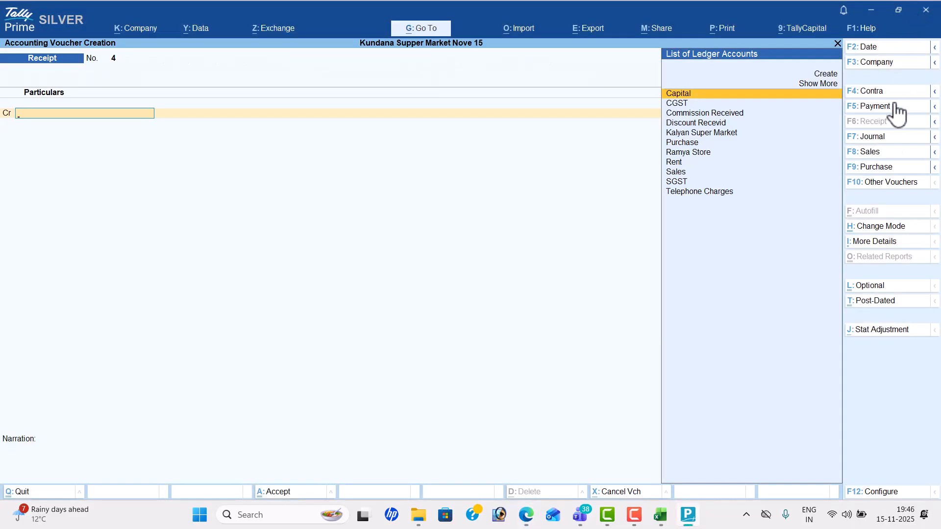
Step: Record a 15-Apr Payment debiting Telephone Charges 8,000 against Cash
click(889, 105)
click(881, 49)
key(alt+Tab)
key(alt+Tab)
text(15)
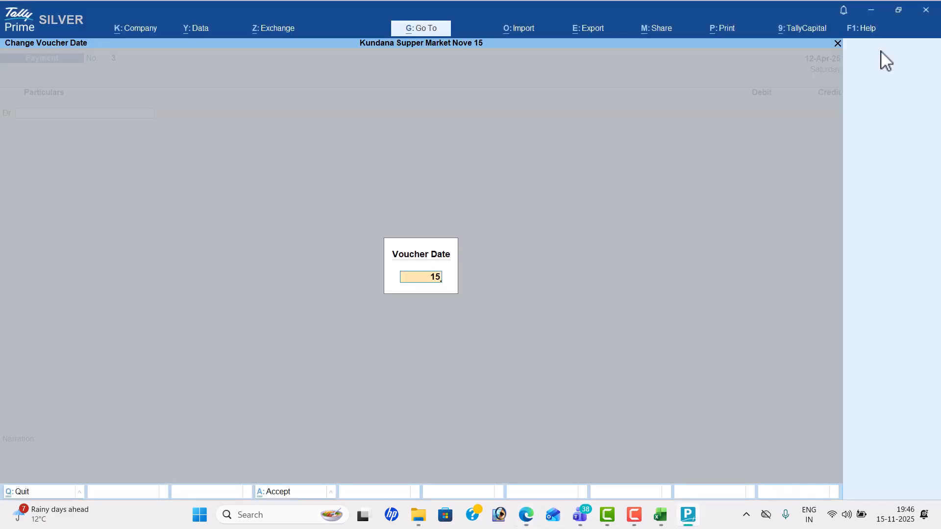
key(Return)
text(Telephone Charges)
key(Return)
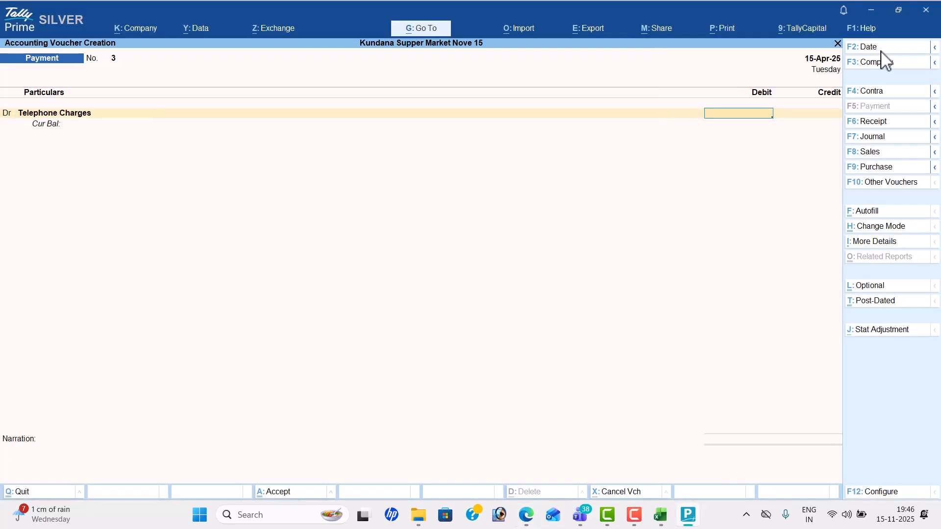
key(alt+Tab)
key(alt+Tab)
text(8000)
key(Return)
key(Return)
key(Return)
key(Return)
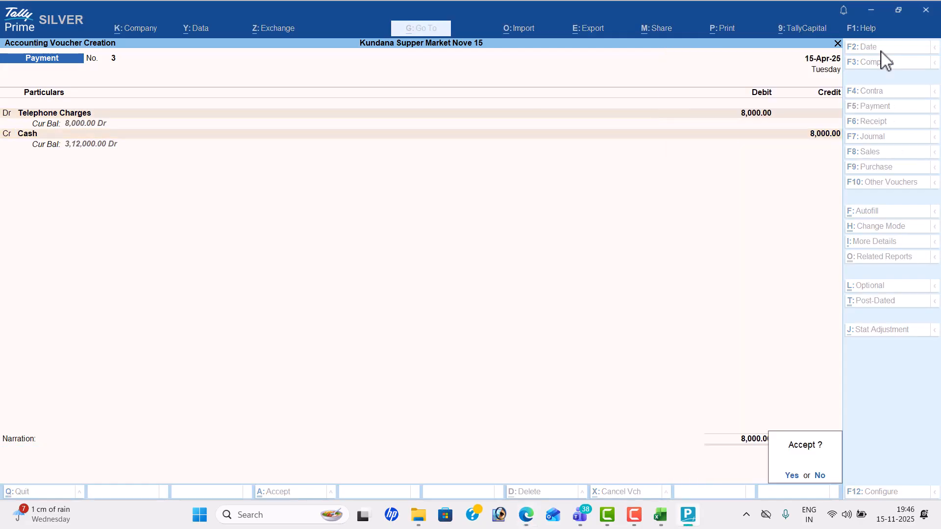
key(alt+Tab)
key(alt+Tab)
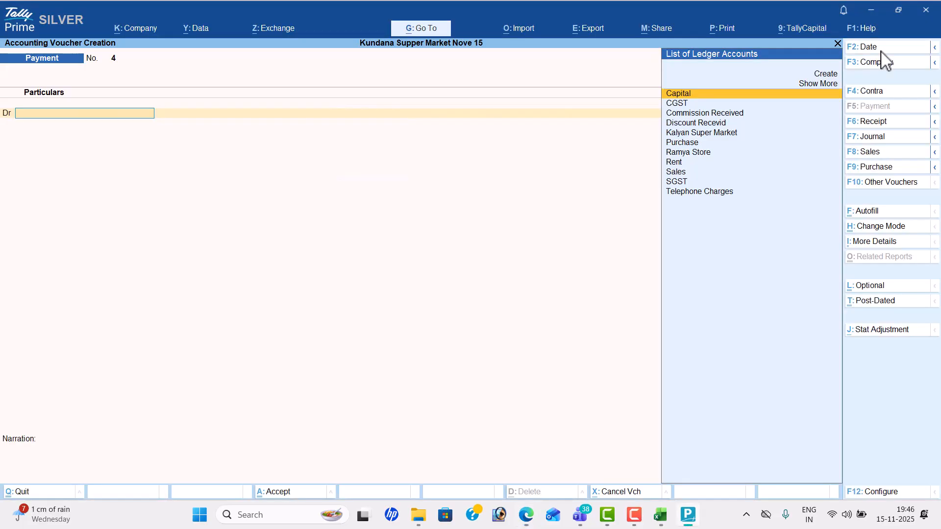
Step: Record a 20-Apr Receipt crediting Commission Received 5,000 into Cash, then exit voucher entry
click(892, 122)
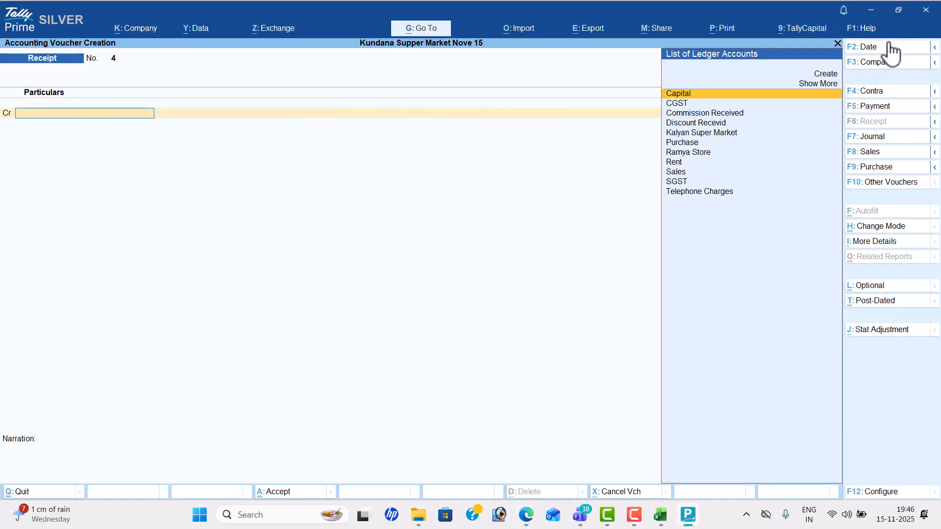
click(887, 47)
text(20-4)
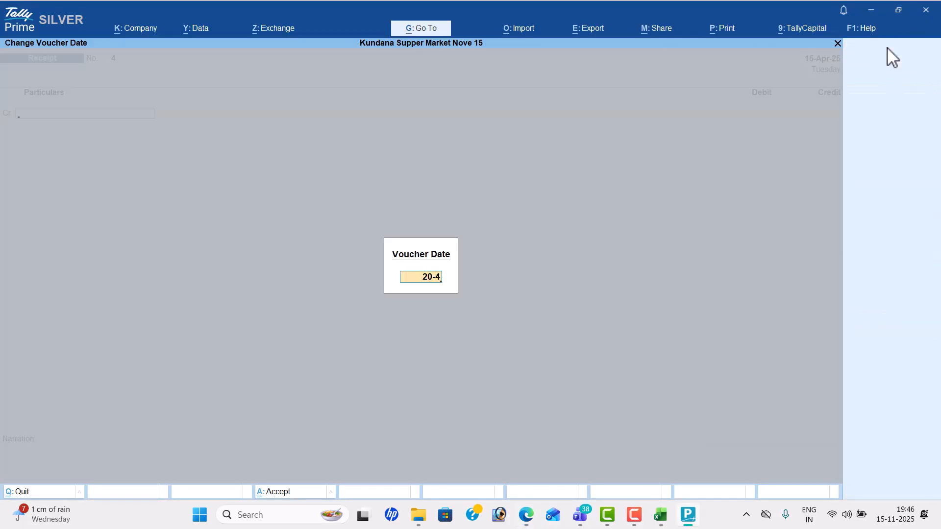
key(Return)
text(C)
key(Down)
key(Down)
key(Return)
key(alt+Tab)
key(alt+Tab)
text(5000)
key(Return)
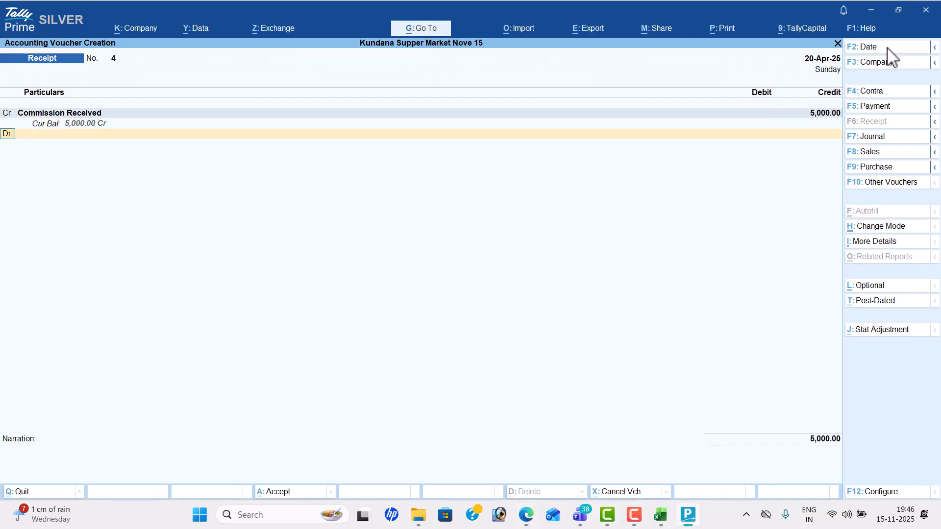
key(Return)
key(Return)
key(Return)
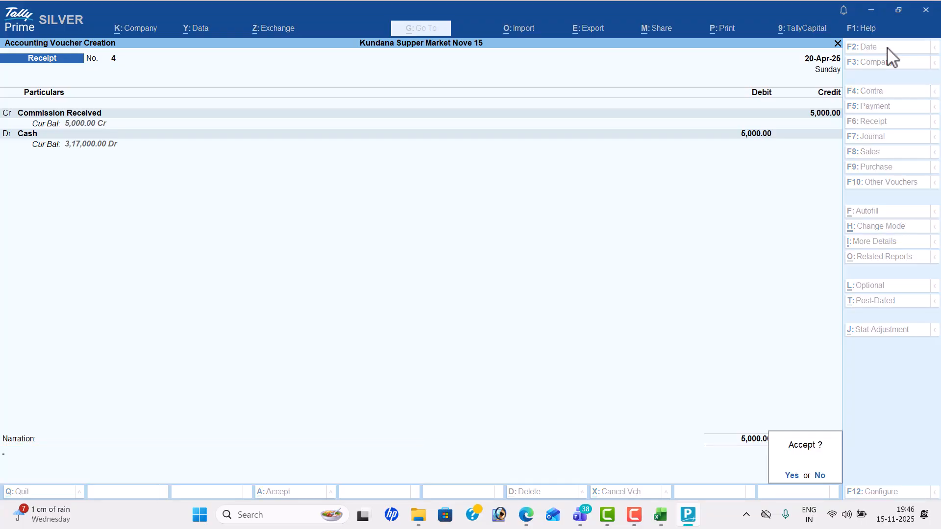
key(Return)
key(Escape)
key(Return)
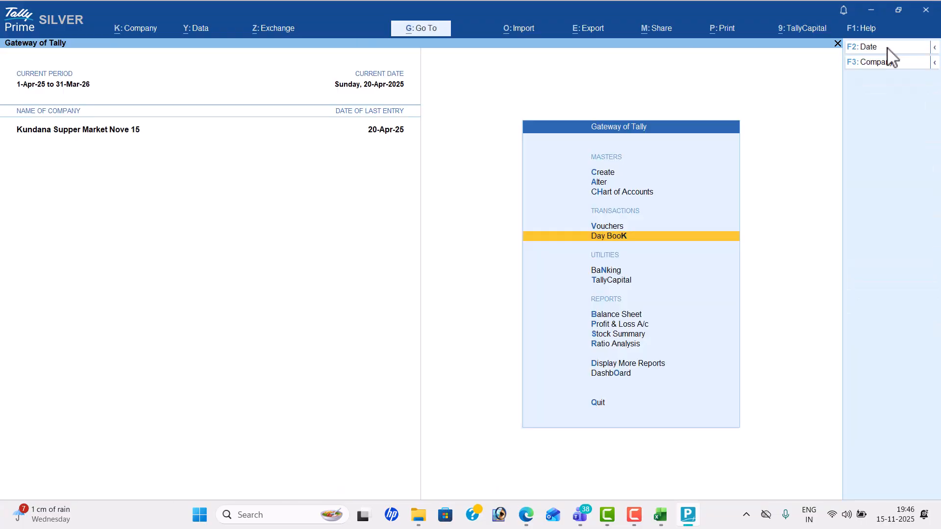
key(Return)
key(F2)
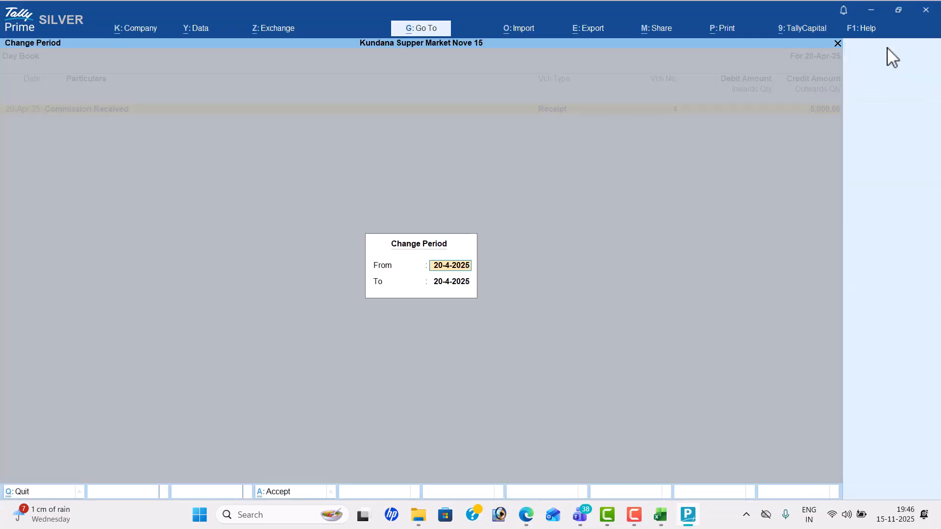
text(1-4)
key(Return)
text(30-4)
key(Return)
key(Down)
key(Down)
key(Down)
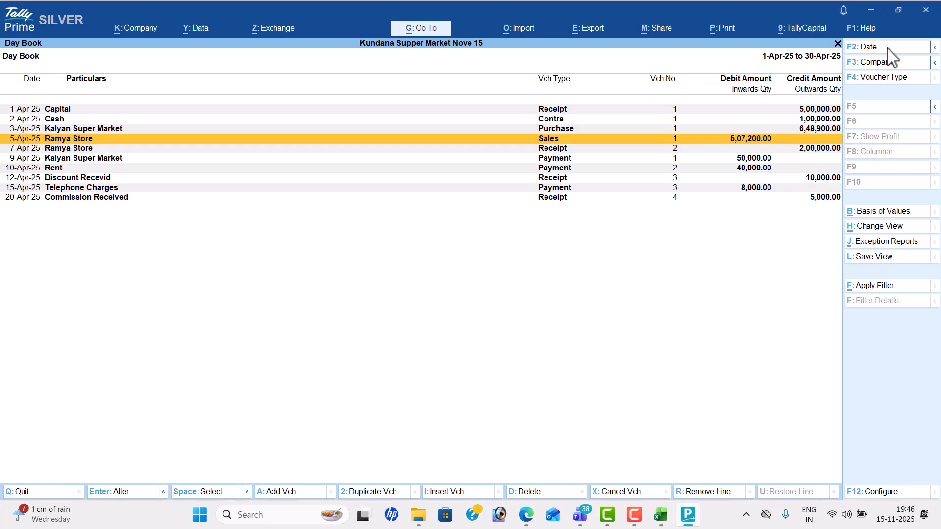
key(Escape)
key(Down)
key(Down)
key(Return)
key(alt+f5)
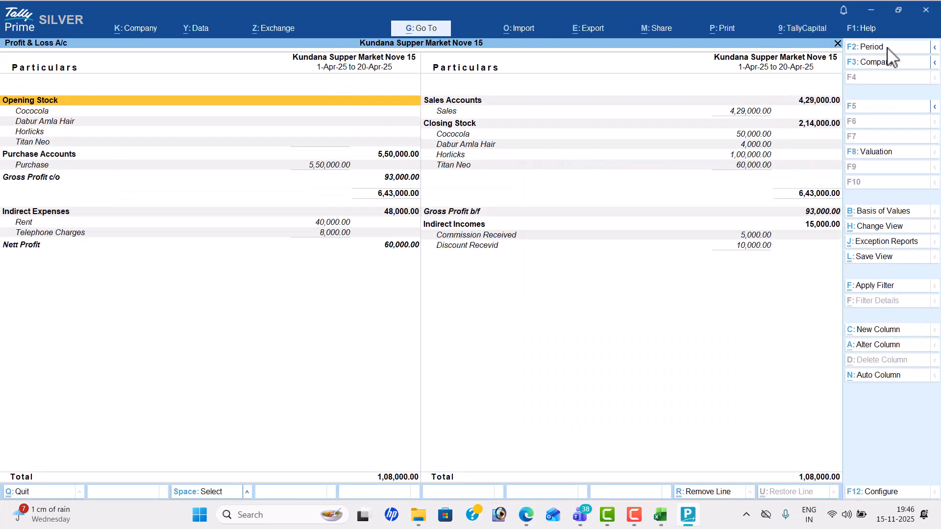
key(Down)
key(Down)
key(Down)
key(Down)
key(Down)
key(Down)
key(Down)
key(Down)
key(Down)
key(Down)
key(Down)
key(alt+Tab)
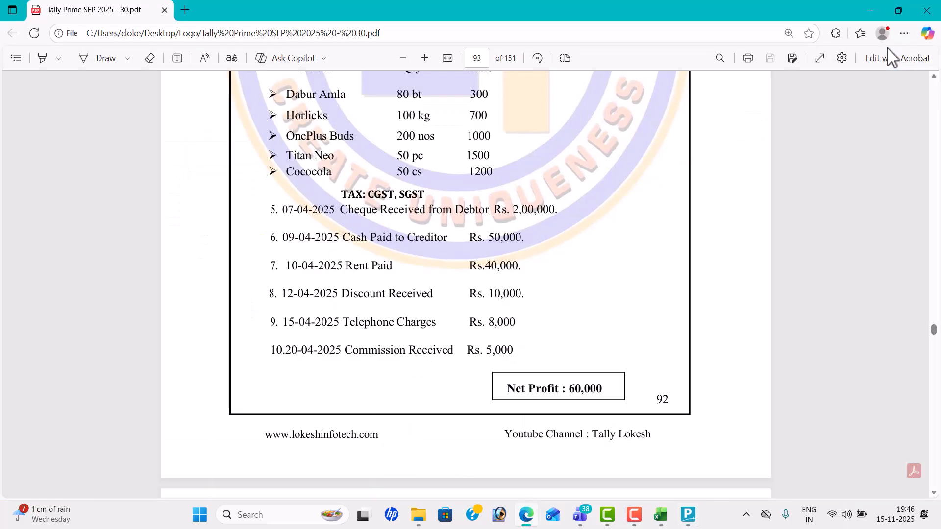
key(alt+Tab)
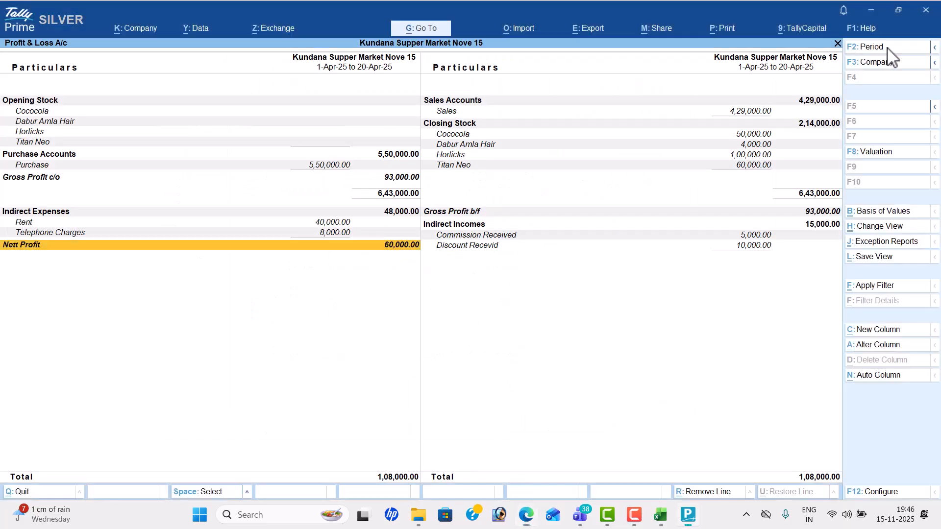
key(Escape)
Step: Open the Stock Summary and turn on showing goods inwards and outwards
key(Down)
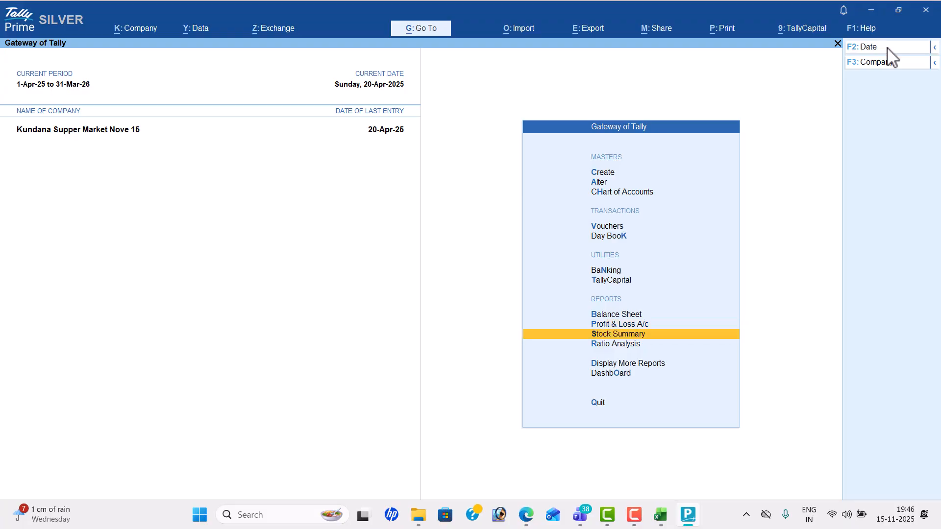
key(Return)
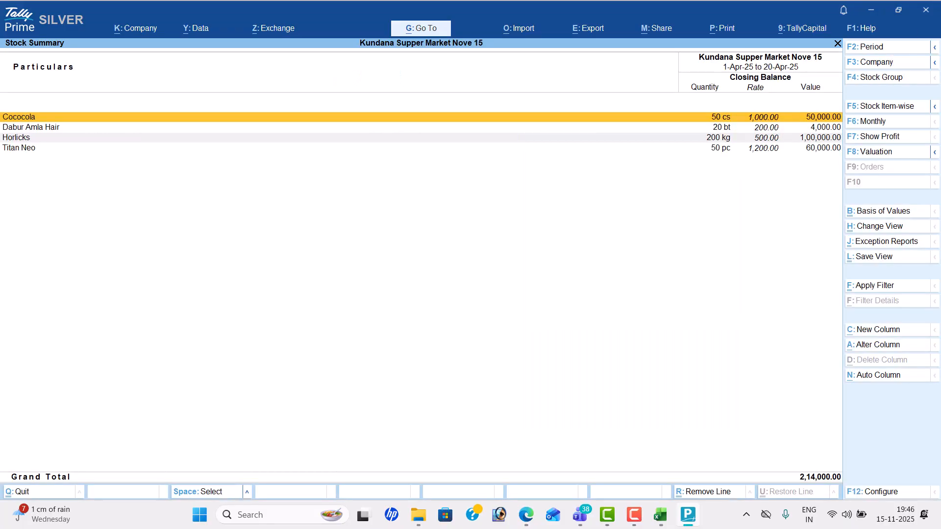
click(891, 491)
key(Return)
key(Return)
key(Return)
key(Return)
key(y)
key(Return)
key(y)
key(Return)
key(Return)
key(Return)
key(Return)
key(Return)
key(Return)
key(Return)
key(Return)
key(Return)
key(Return)
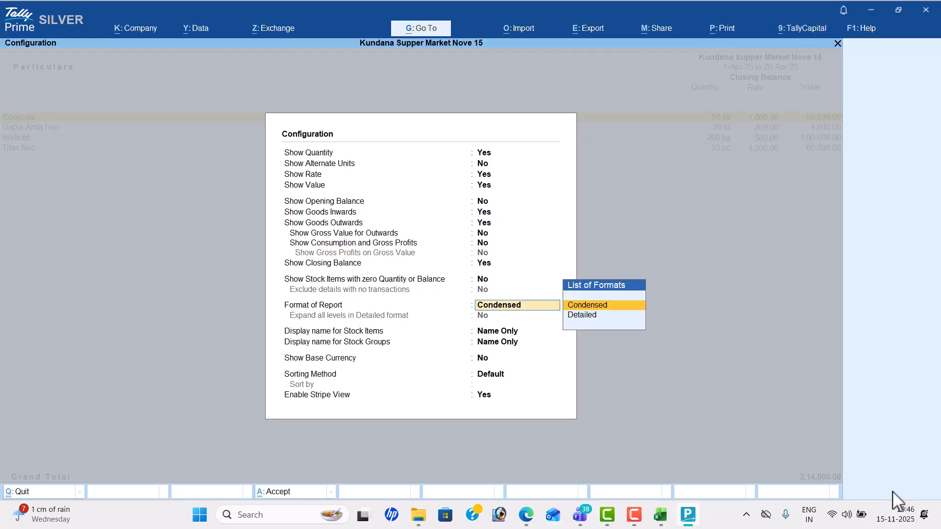
key(Return)
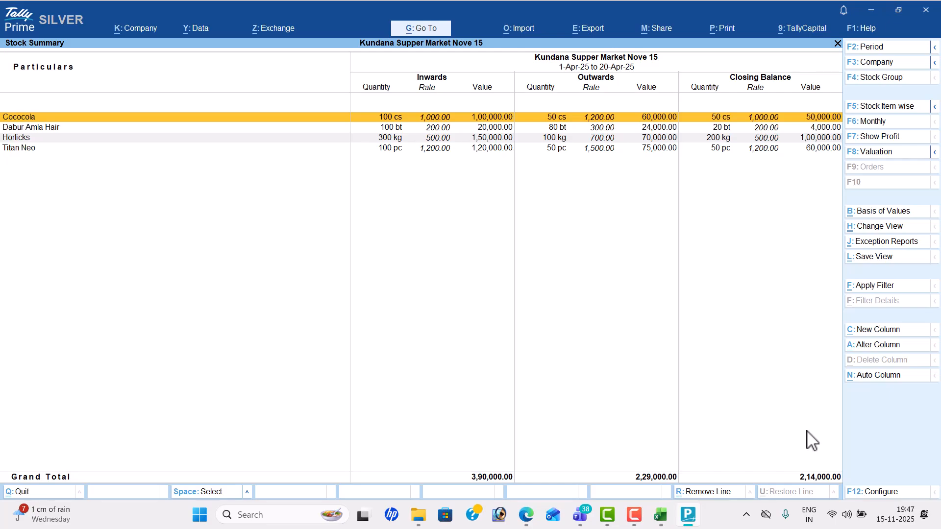
Step: Open the Dashboard showing 93,000 gross profit, 60,000 net profit, 2,14,000 closing stock
key(Escape)
key(Down)
key(Down)
key(Down)
key(Return)
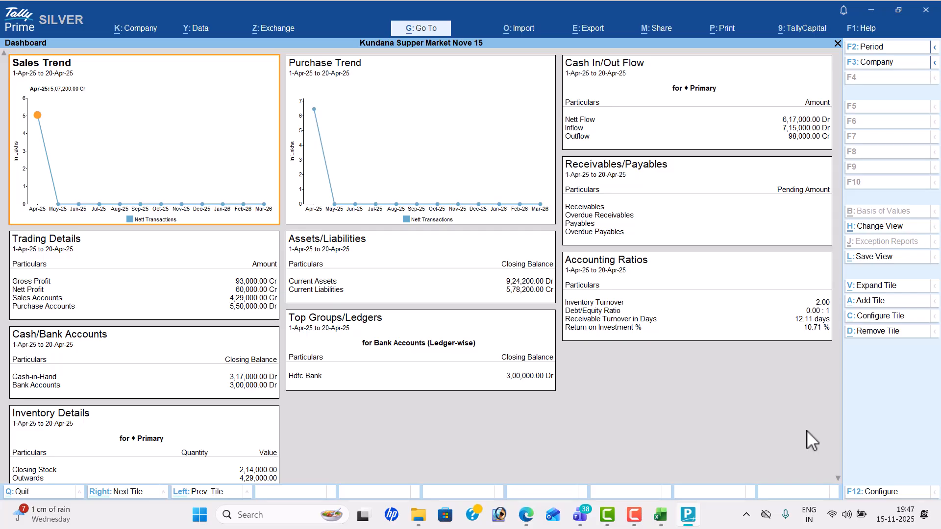
Step: Open the Trial Balance in detailed view, totalling 15,42,900
key(Escape)
key(Up)
key(Return)
key(Return)
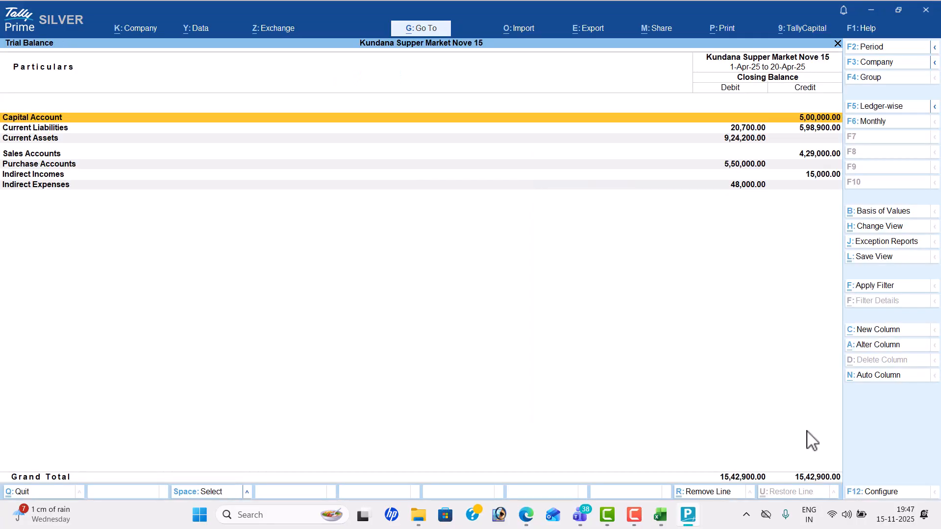
key(alt+F5)
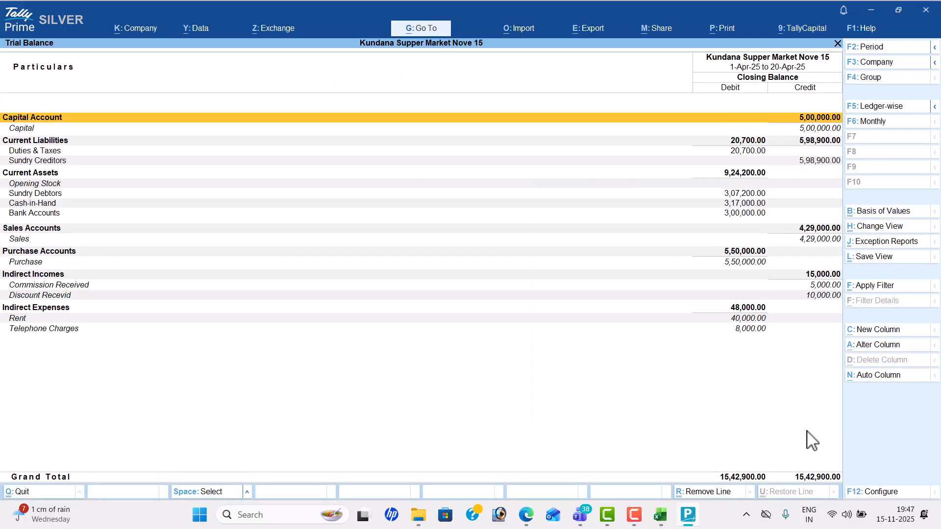
Step: Review the cash/bank summary and the Purchase Register
key(Escape)
key(Down)
key(Down)
key(Down)
key(Down)
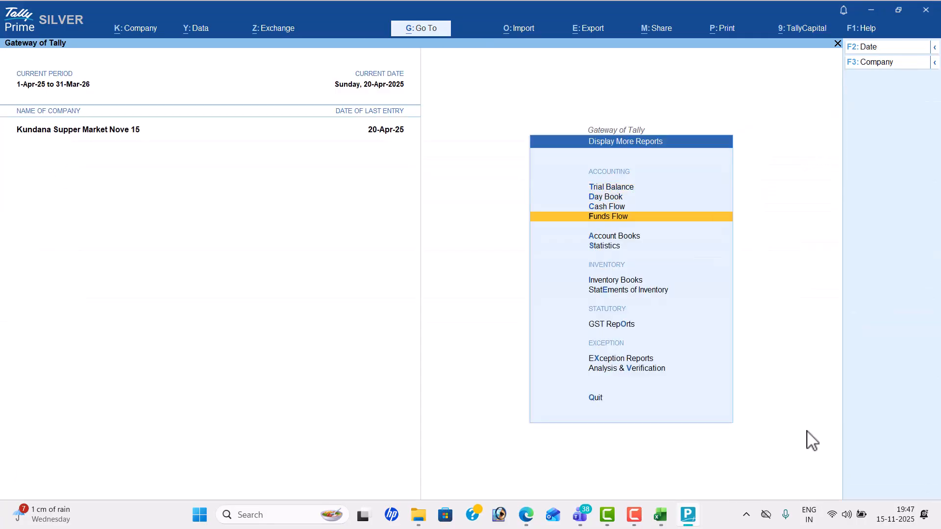
key(Return)
key(Return)
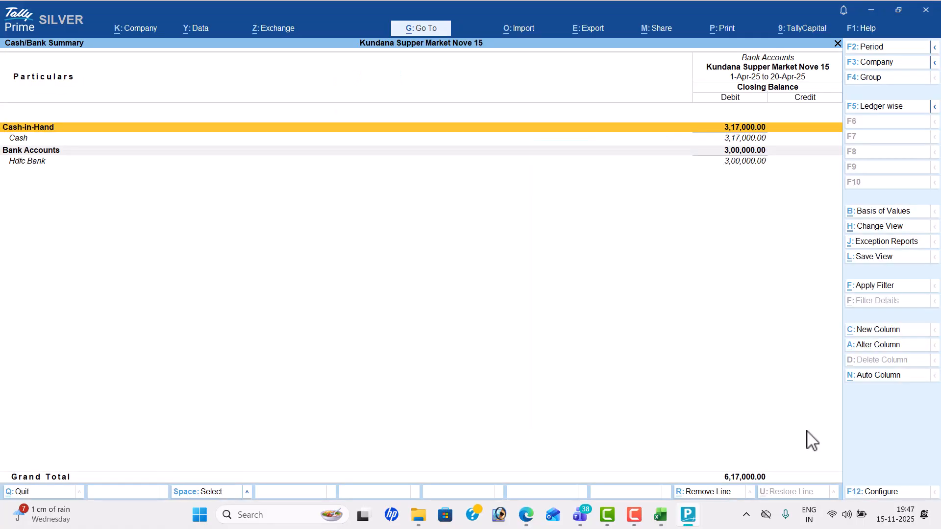
key(Escape)
key(Down)
key(Down)
key(Down)
key(Down)
key(Down)
key(Down)
key(Down)
key(Down)
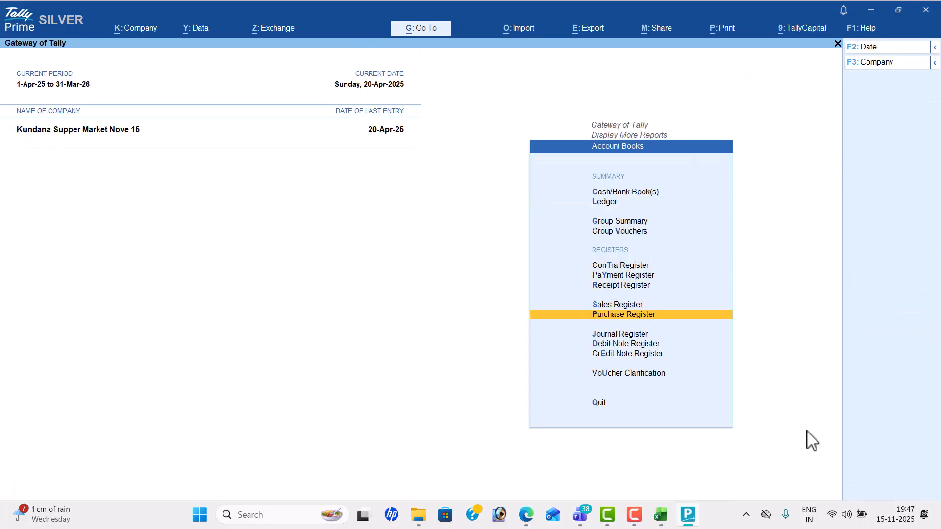
key(Return)
Step: Review the Sales, Receipt and Payment registers in turn
key(Escape)
key(Up)
key(Return)
key(Escape)
key(Up)
key(Return)
key(Escape)
key(Up)
key(Return)
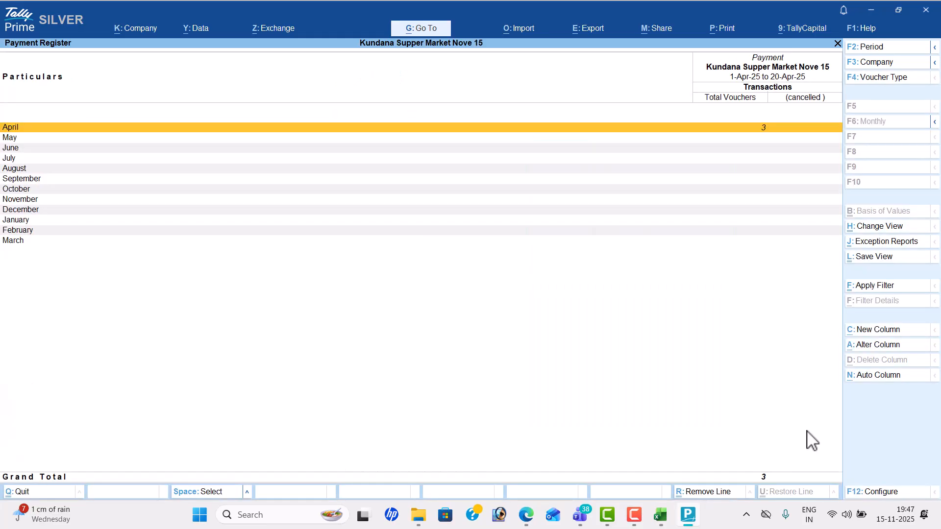
key(Escape)
key(Escape)
key(Down)
Step: Read the Statistics counts: 10 vouchers, 14 ledgers, 5 stock items, plus voucher types, units and currencies
key(Return)
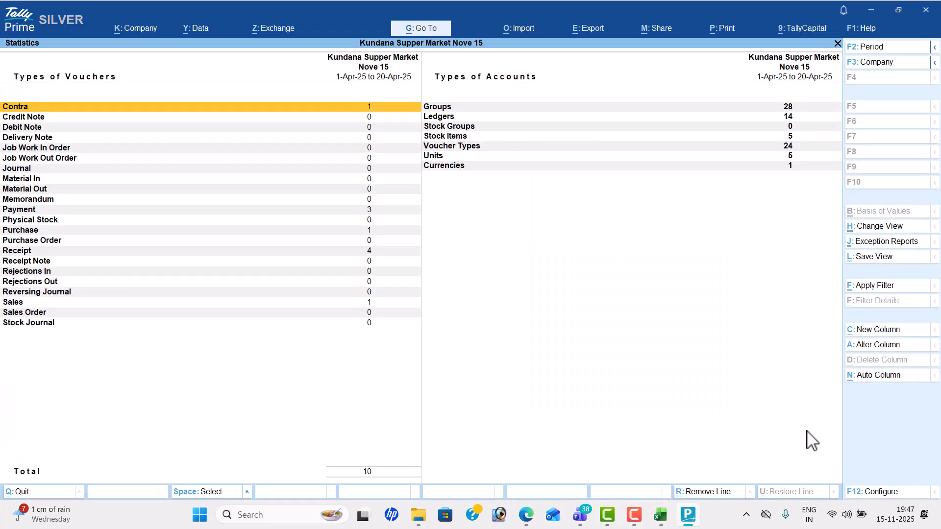
key(Down)
key(Down)
key(Down)
key(Down)
key(Down)
key(Down)
key(Down)
key(Down)
key(Down)
key(Down)
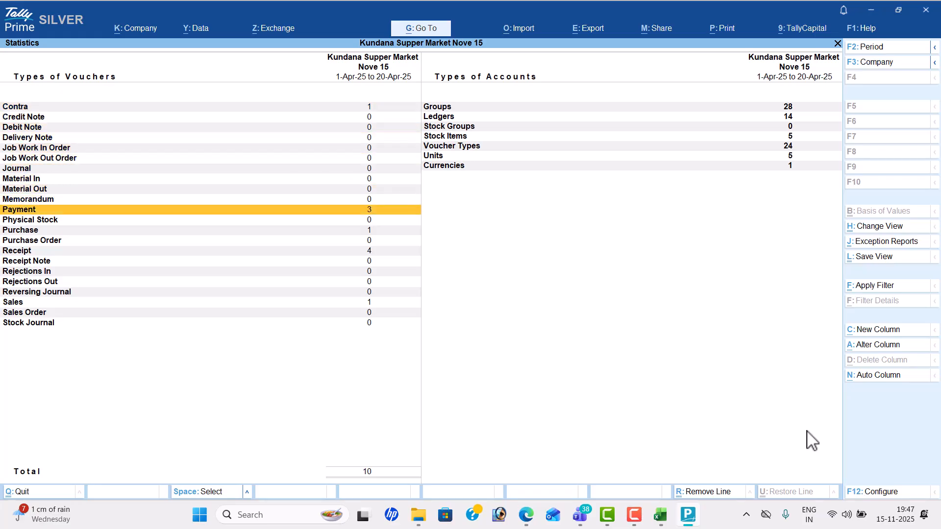
key(Down)
key(Down)
key(Down)
key(Down)
key(Down)
key(Down)
key(Down)
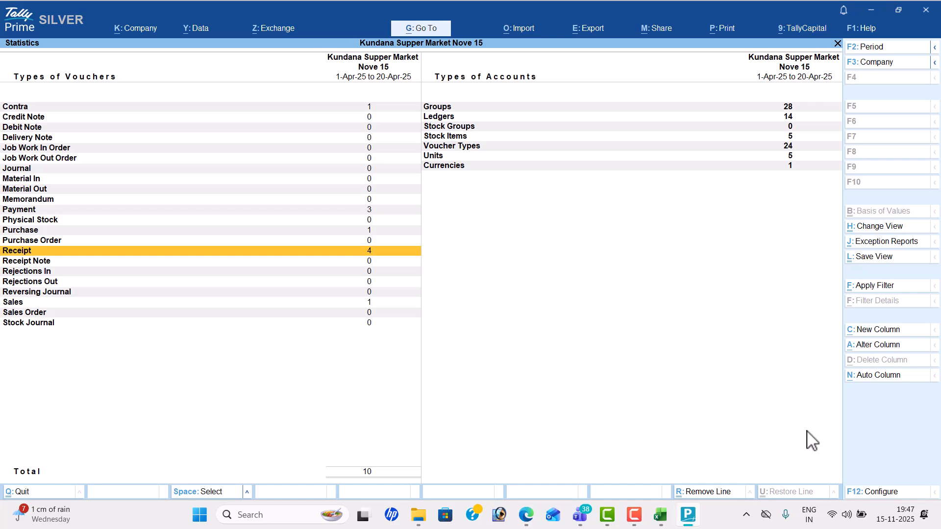
key(Down)
key(Down)
key(Down)
key(Right)
key(Up)
key(Up)
key(Up)
key(Up)
key(Up)
key(Up)
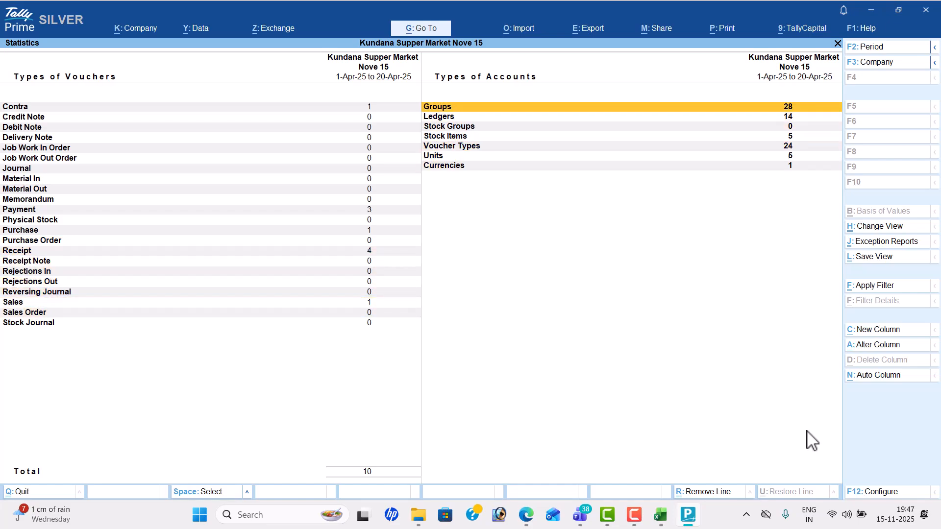
key(Down)
key(Down)
key(Down)
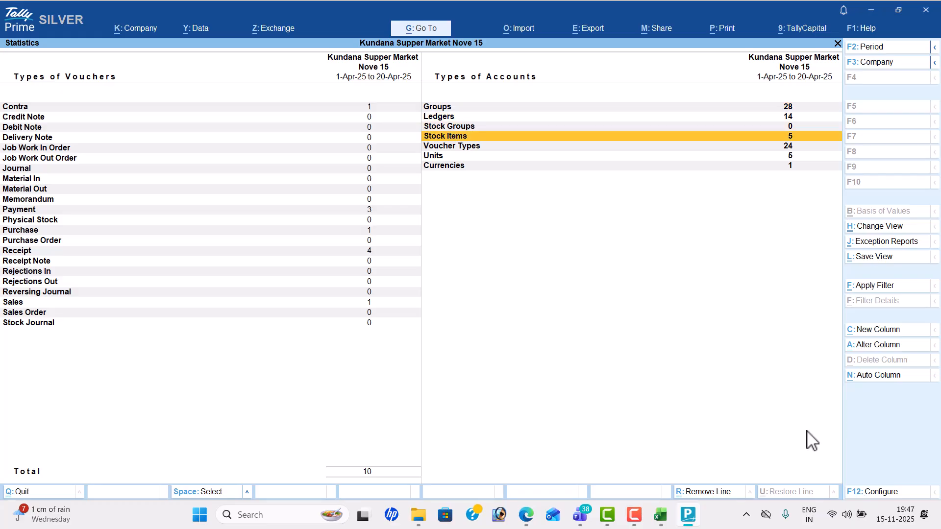
key(Down)
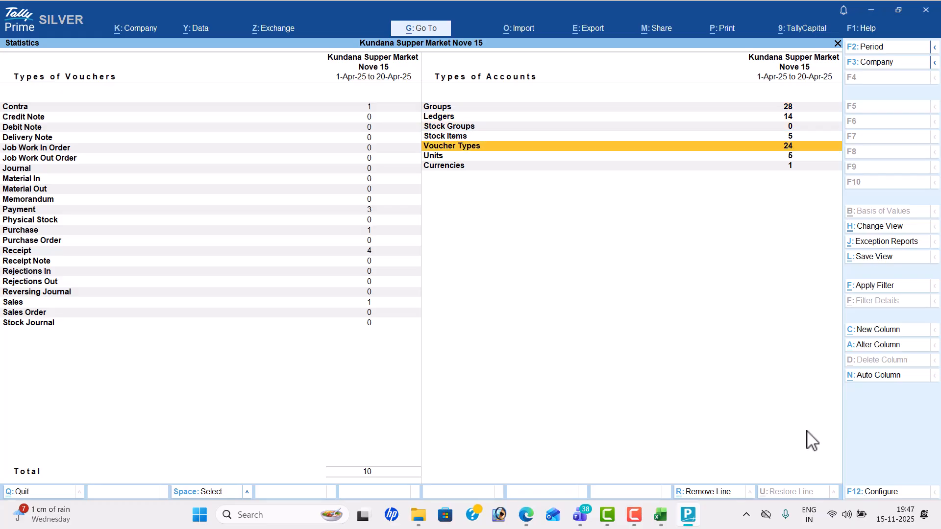
key(Down)
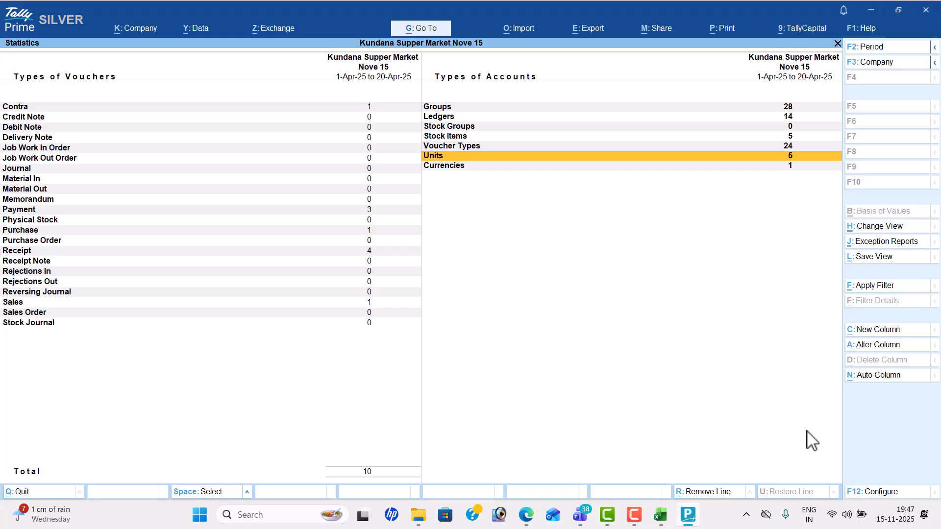
key(Down)
key(Escape)
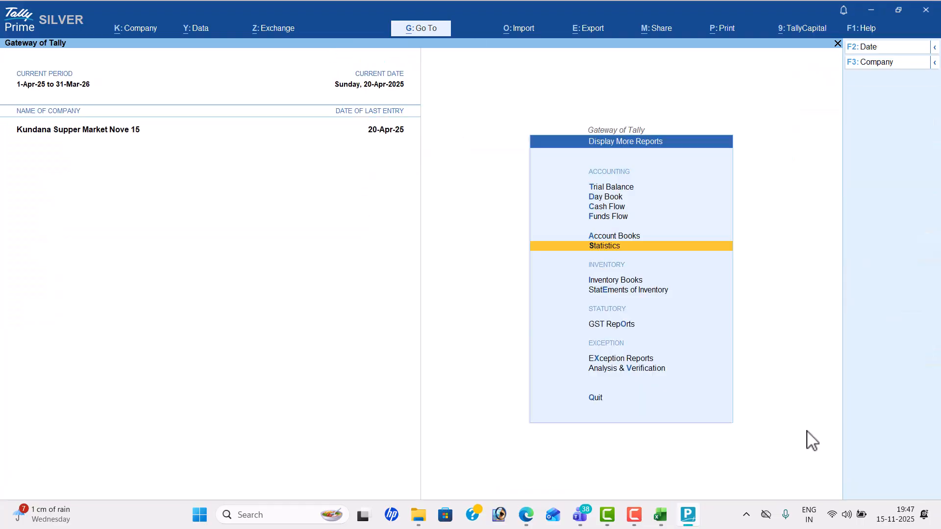
Step: View monthly stock summaries for Cococola (closing 50 cs), Dabur Amla Hair, Horlicks and Oneplus Buds
key(Down)
key(Return)
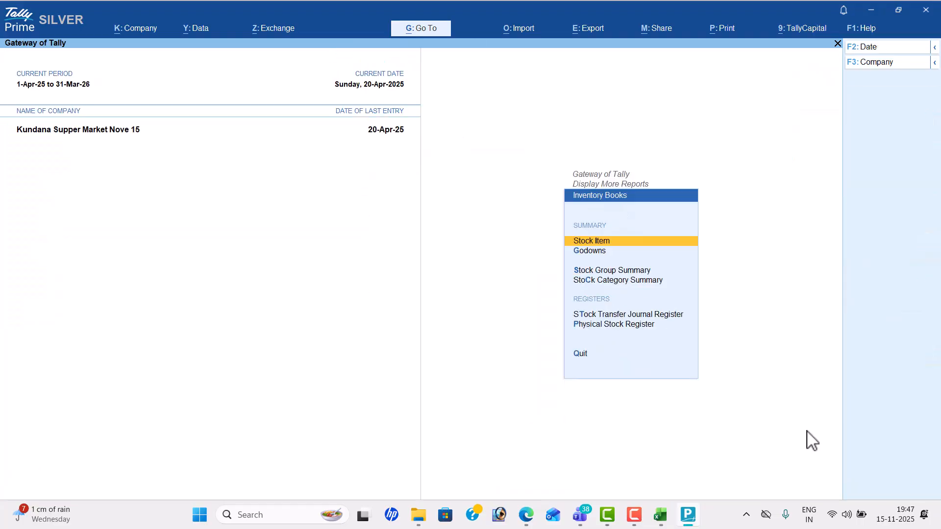
key(Return)
key(Return)
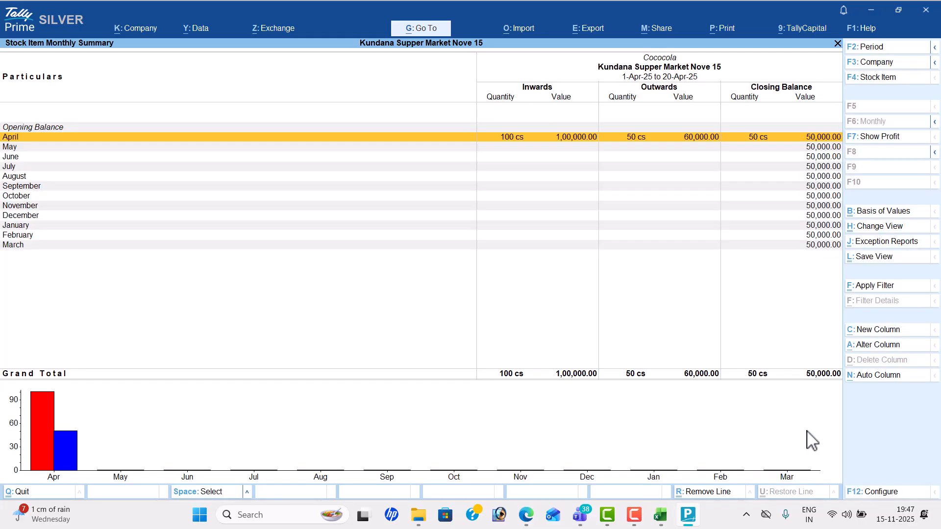
key(F4)
key(Down)
key(Return)
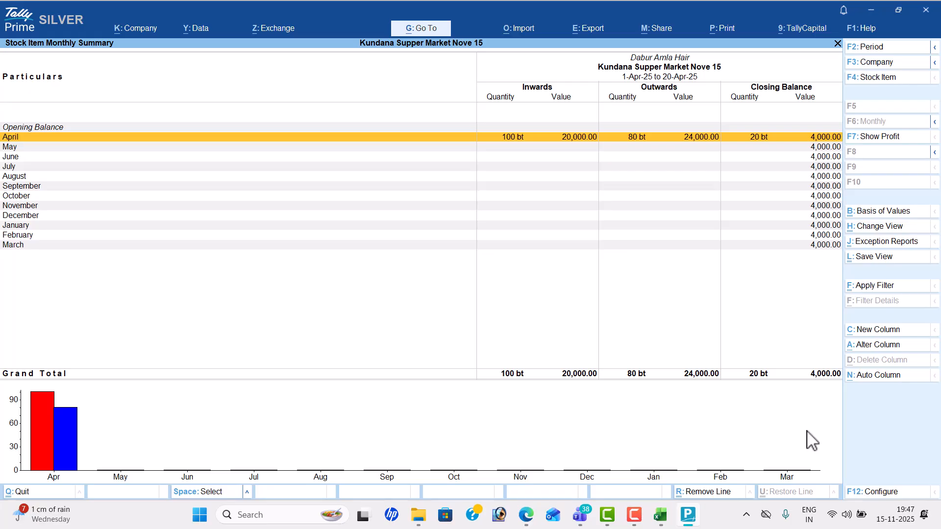
key(F4)
key(Down)
key(Return)
key(F4)
key(Down)
key(Return)
key(Escape)
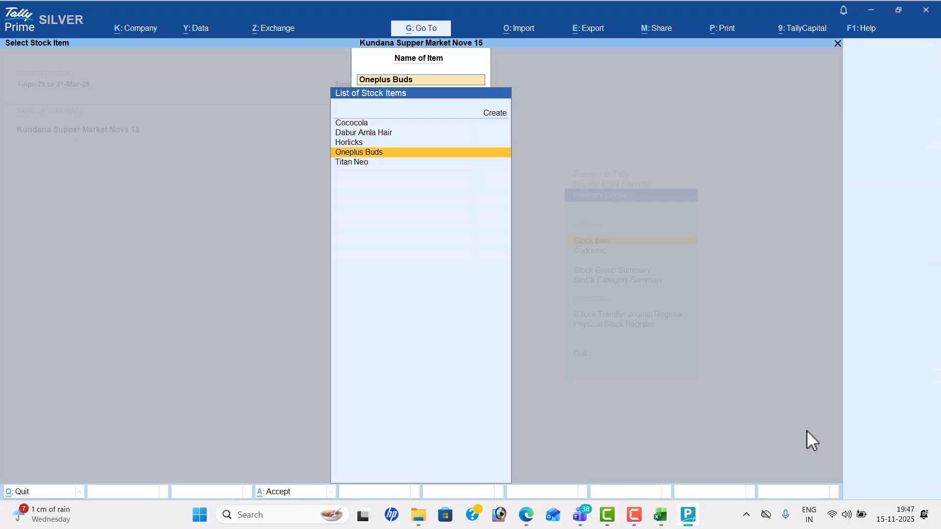
key(Escape)
Step: Check the Stock Query for the first item, Dabur Amla Hair and Horlicks
key(Down)
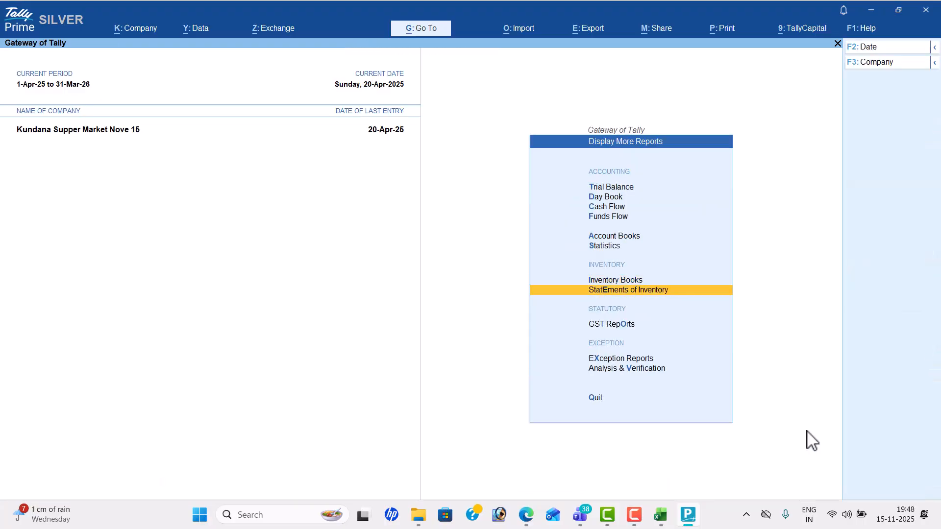
key(Return)
key(Return)
key(Return)
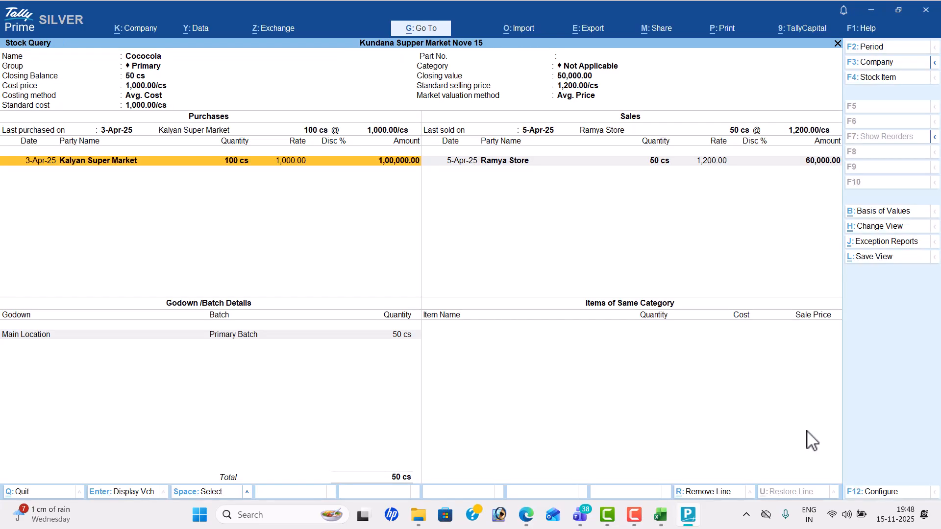
key(F4)
key(Down)
key(Return)
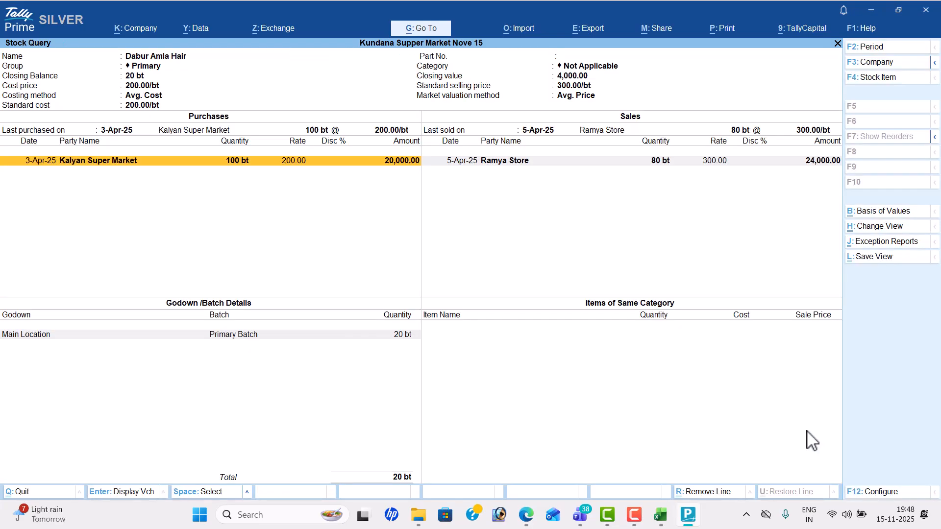
key(F4)
key(Down)
key(Return)
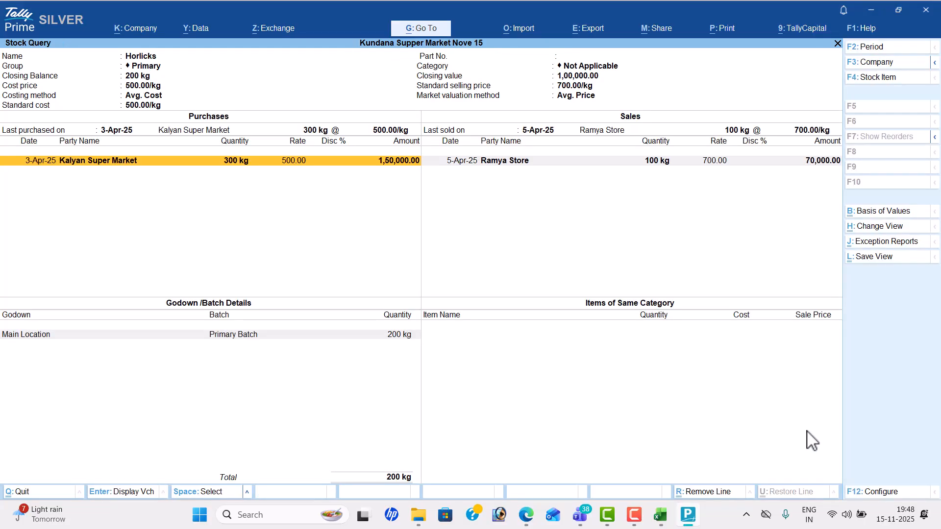
Step: Check the Stock Query for Oneplus Buds and Titan Neo, then close it
key(F4)
key(Down)
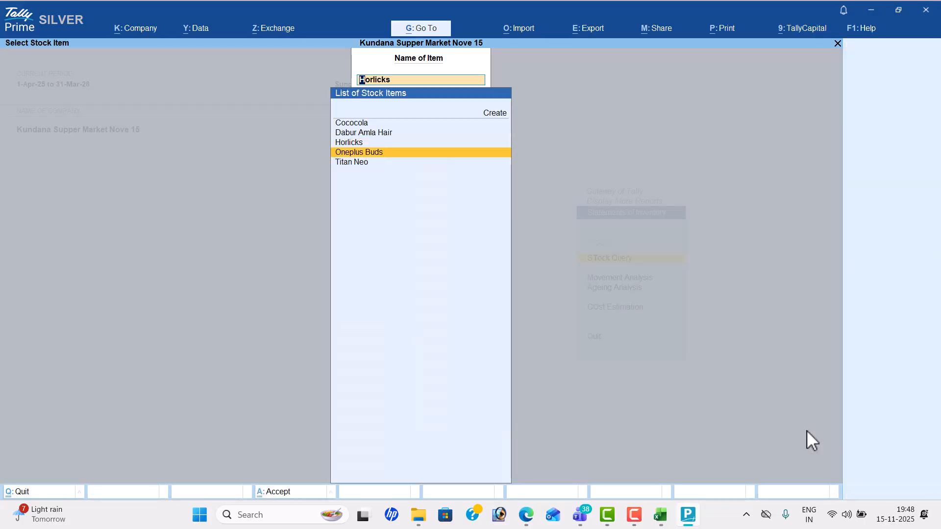
key(Return)
key(F4)
key(Down)
key(Return)
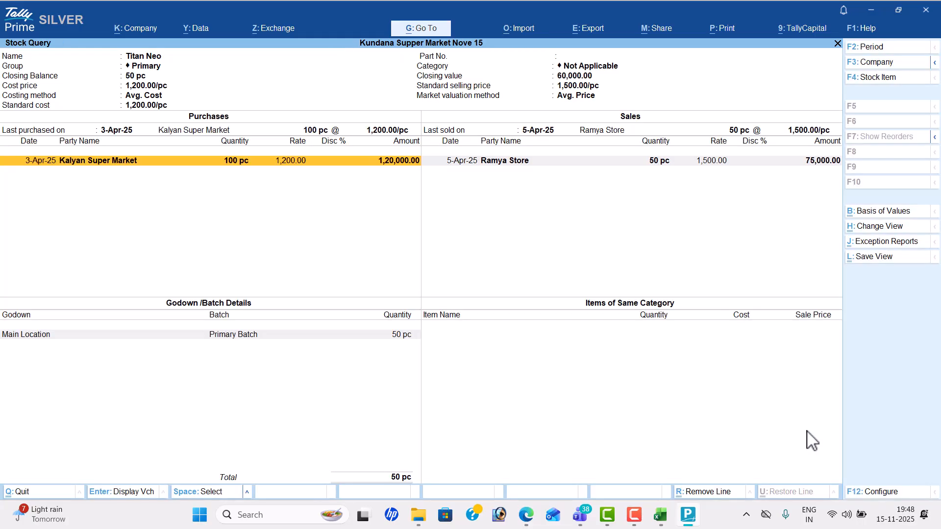
key(F4)
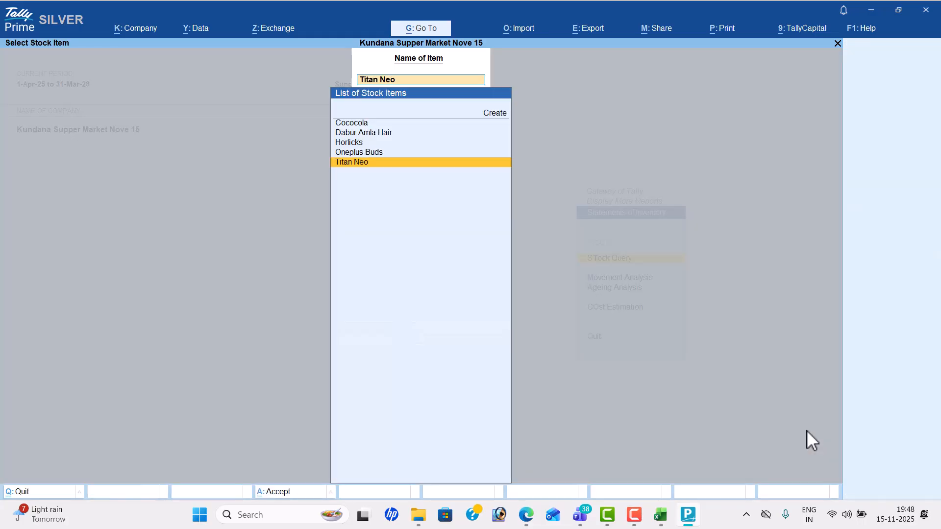
key(Escape)
key(Escape)
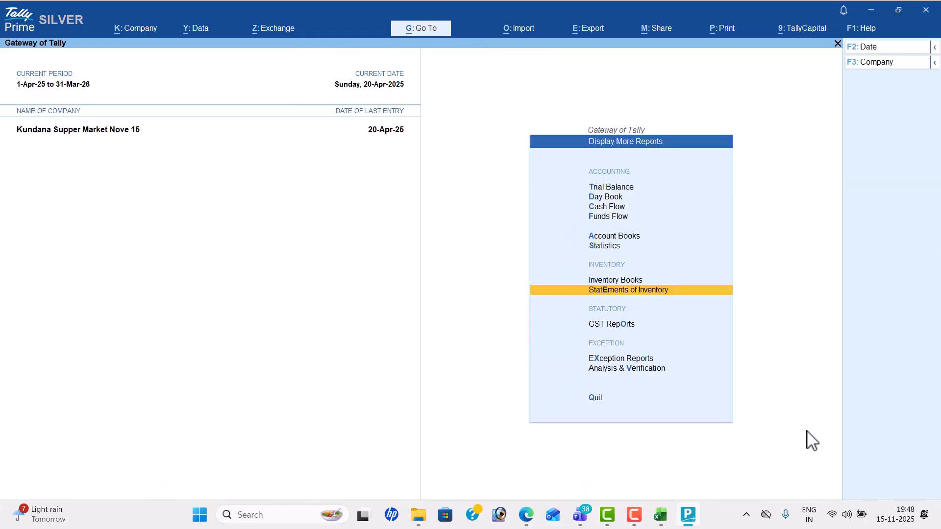
key(Down)
Step: Review the April GSTR-1 return sections and its HSN Summary - 12
key(Return)
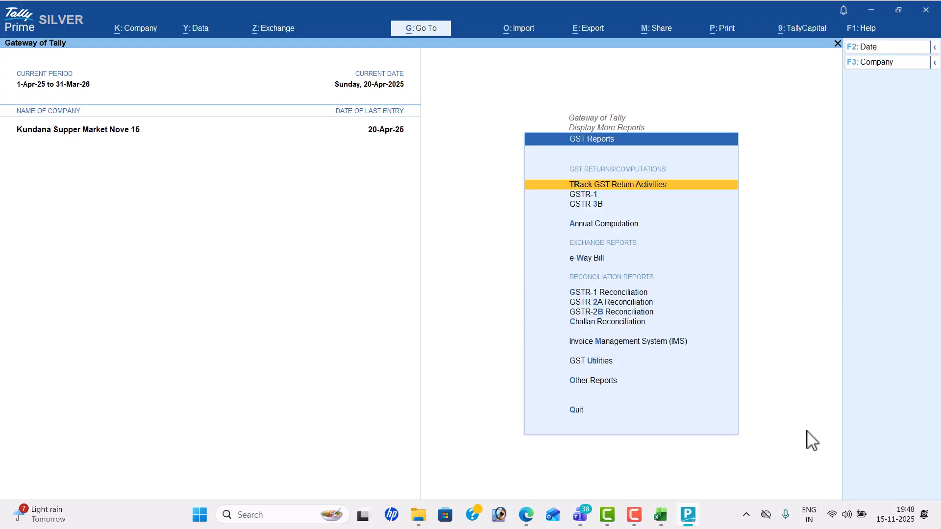
key(Down)
key(Return)
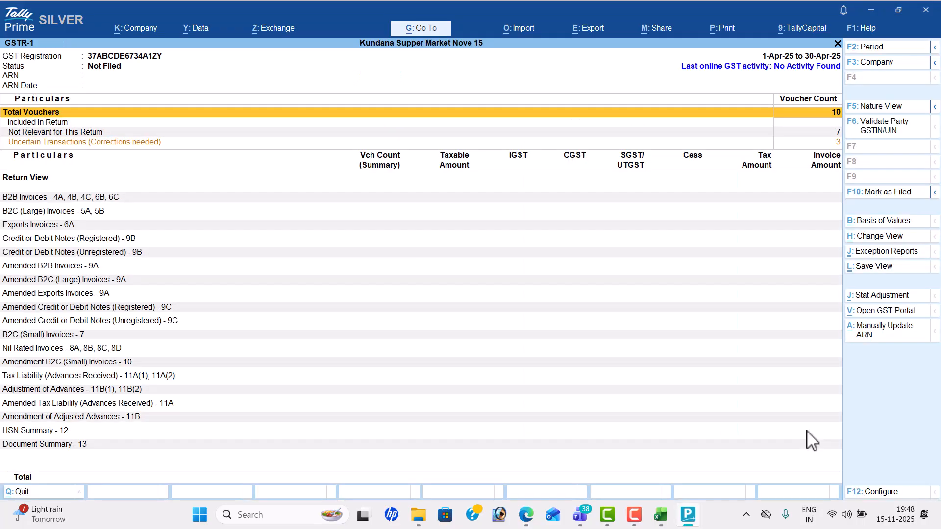
key(Down)
key(Down)
key(Down)
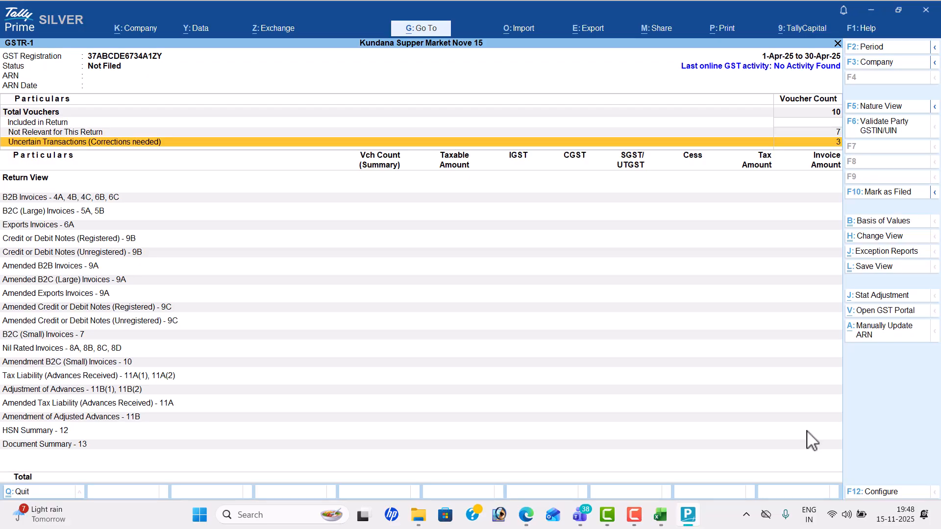
key(Down)
key(Down)
key(Down)
key(Down)
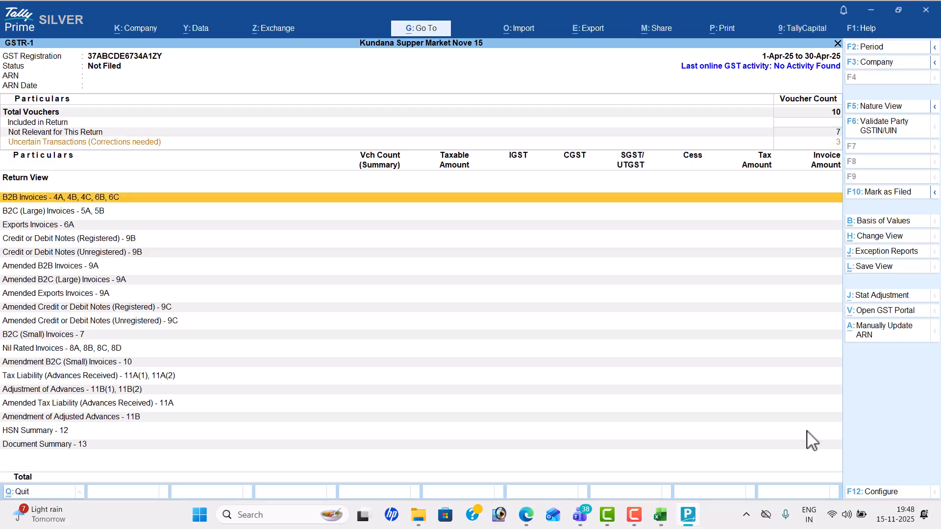
key(Up)
key(Up)
key(Up)
key(Down)
key(Down)
key(Down)
key(Down)
key(Down)
key(Down)
key(Down)
key(Down)
key(Down)
key(Down)
key(Down)
key(Down)
key(Down)
key(Down)
key(Down)
key(Down)
key(Down)
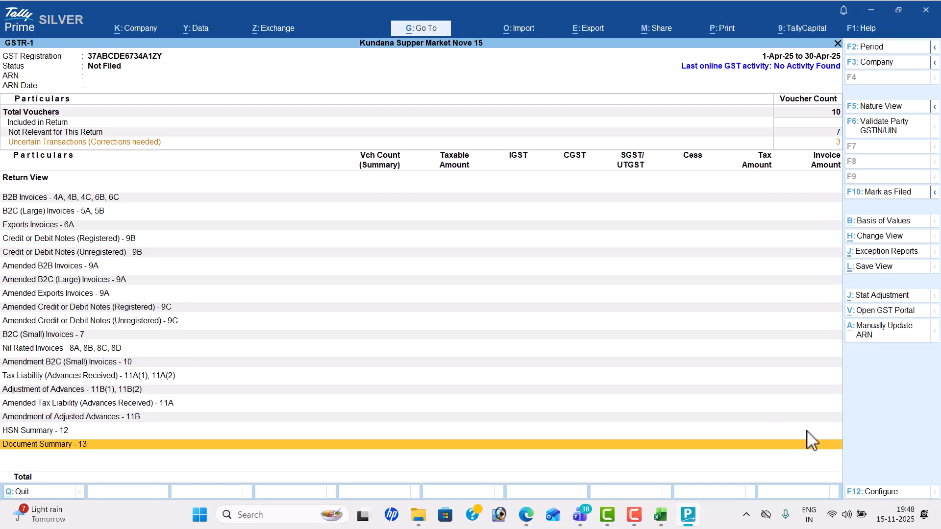
key(Up)
key(Return)
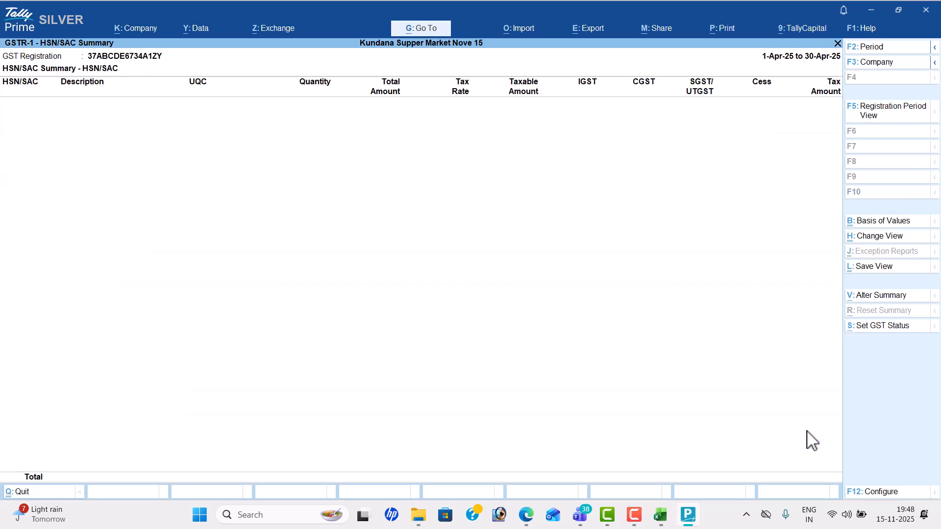
key(Escape)
key(Escape)
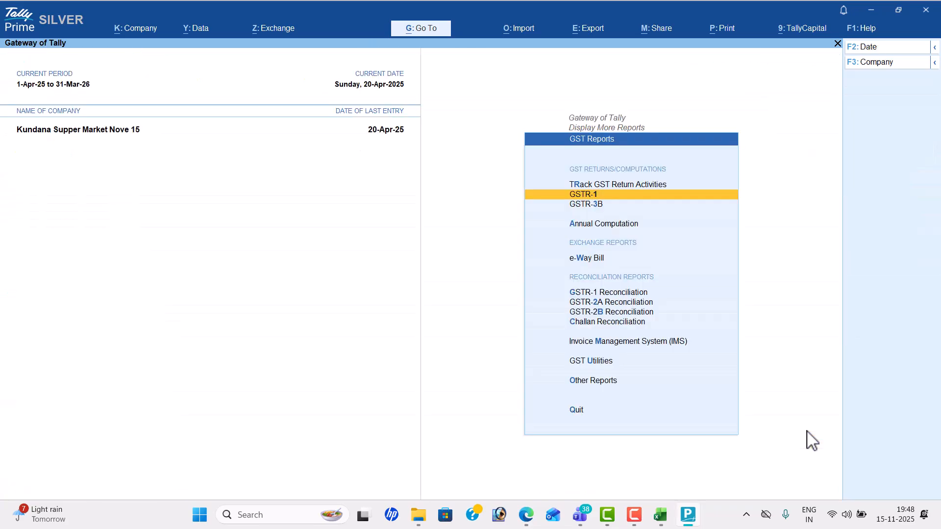
Step: View GSTR-3B showing 10 vouchers with 6 uncertain transactions, then exit
key(Down)
key(Return)
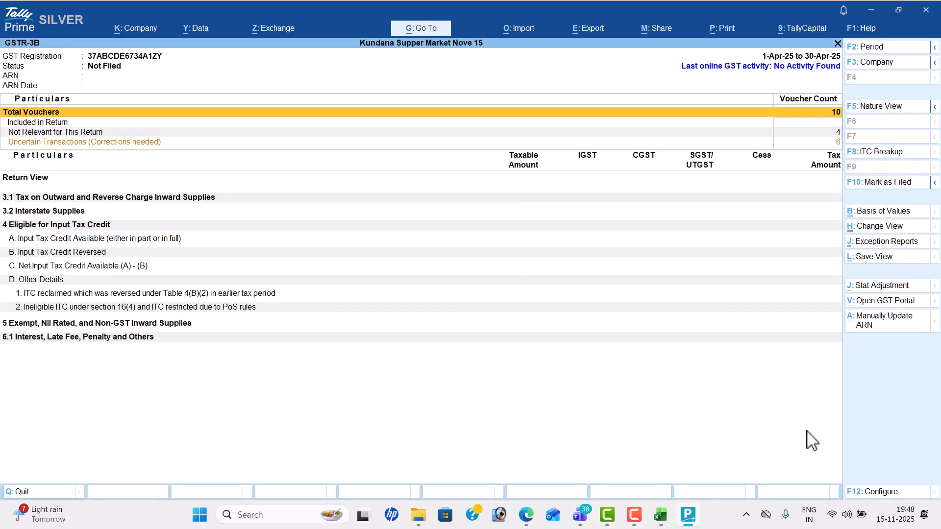
key(Escape)
key(Escape)
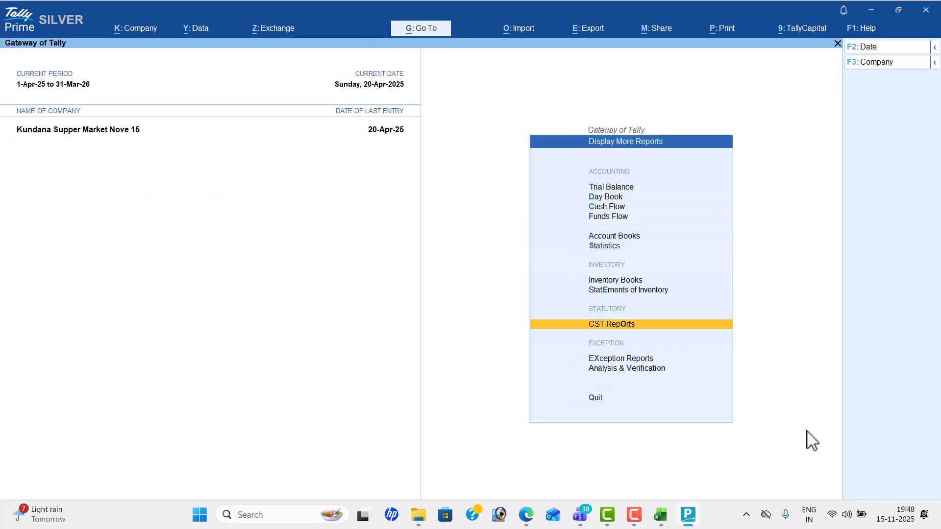
Step: Switch to the LOKESH INFOTECH (25-26) company
click(881, 64)
key(Up)
key(Return)
text(lok)
key(Down)
key(Down)
key(Return)
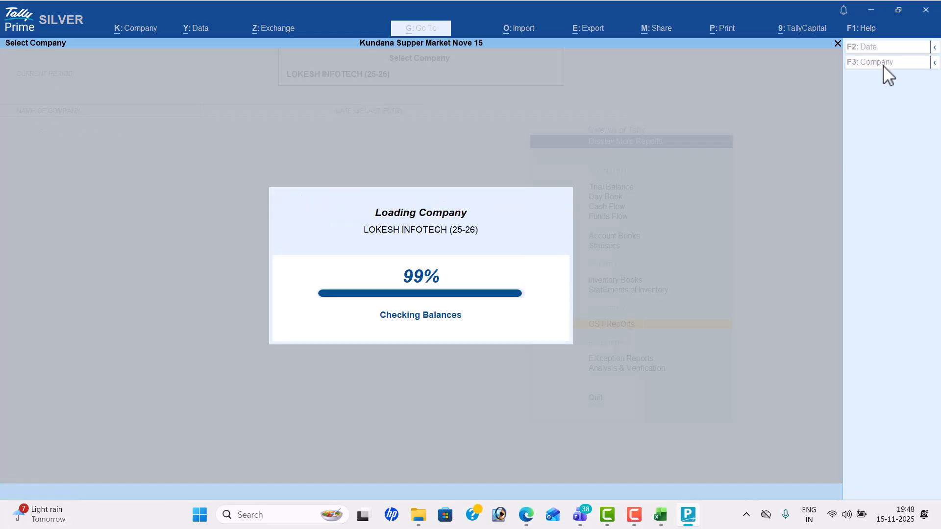
Step: Open GSTR-1 for the period 1-Sep-25 to 30-Sep-25
key(Down)
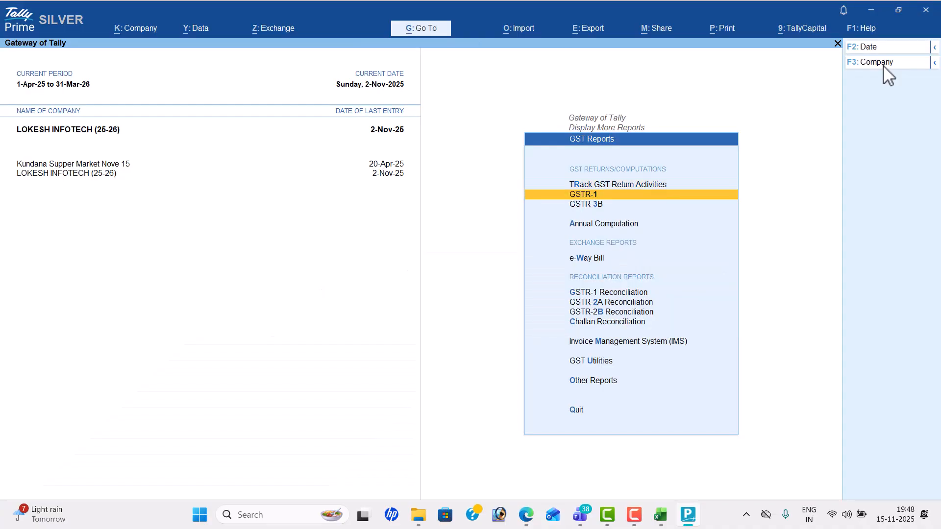
key(Return)
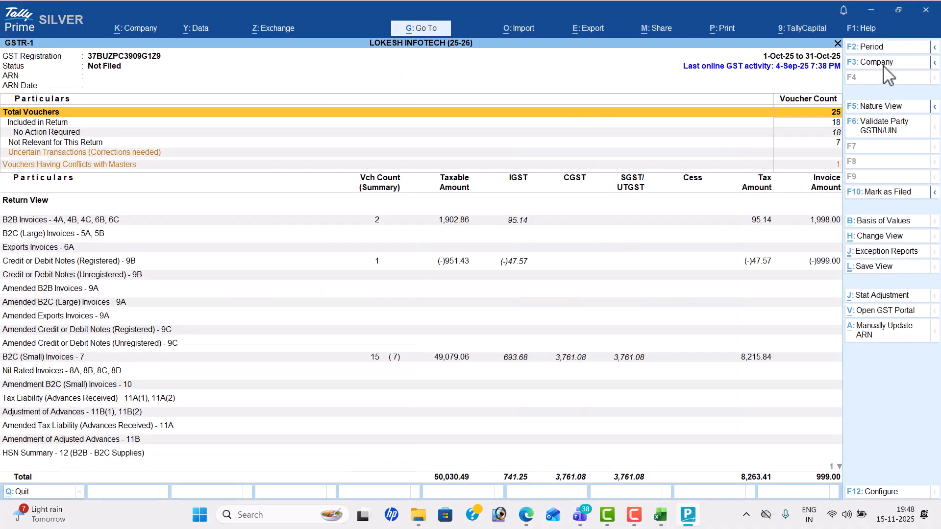
key(F2)
text(1-9)
key(Return)
text(3)
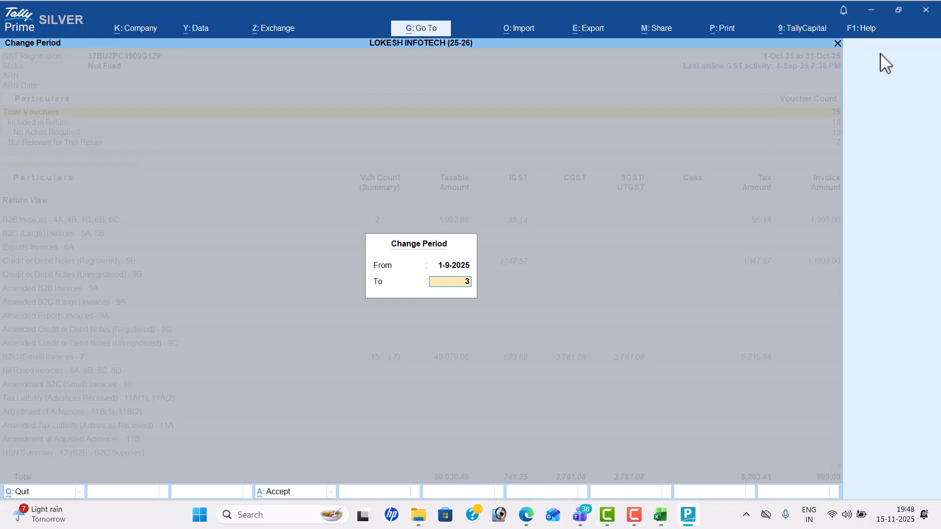
text(1-9)
key(BackSpace)
key(BackSpace)
key(BackSpace)
text(0-9)
key(Return)
Step: Browse the GSTR-1 sections from B2B Invoices down to B2C (Small) Invoices - 7
key(Down)
key(Down)
key(Down)
key(Down)
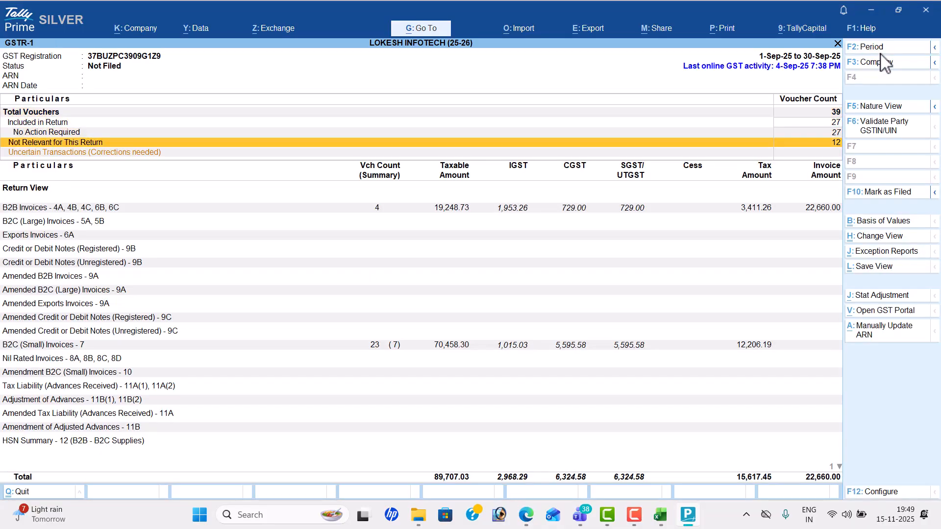
key(Down)
key(Down)
key(Up)
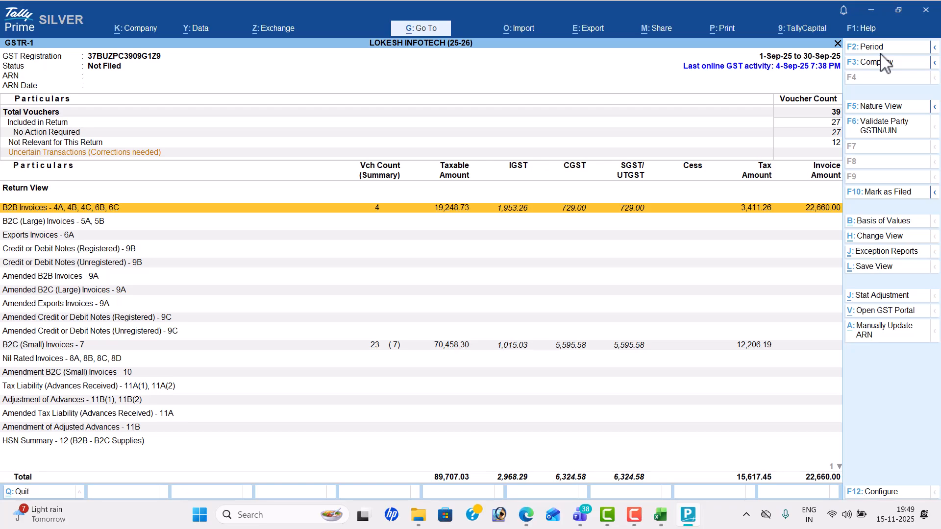
key(Down)
key(Down)
key(Down)
key(Down)
key(Down)
key(Down)
key(Down)
key(Down)
key(Down)
key(Down)
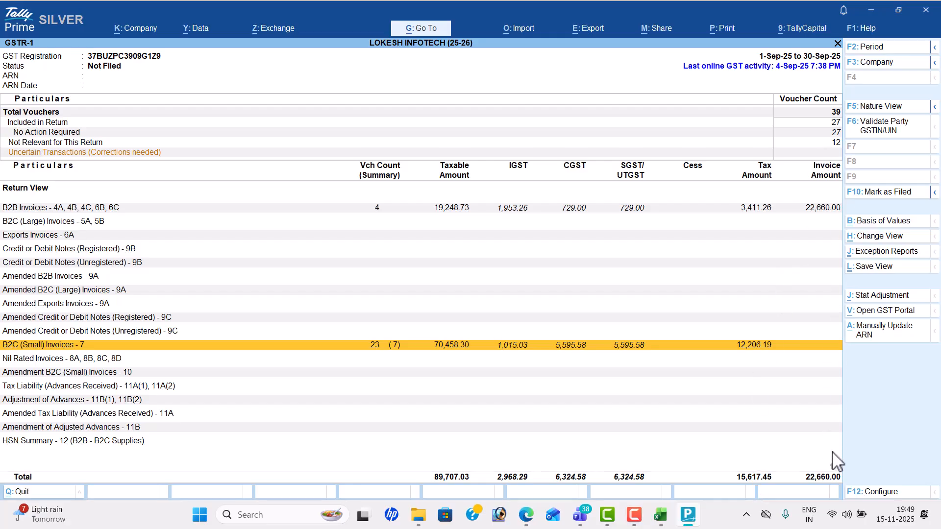
Step: Review the September HSN Summary - 12 rows of B2B and B2C supplies down to the 9992 row
key(Down)
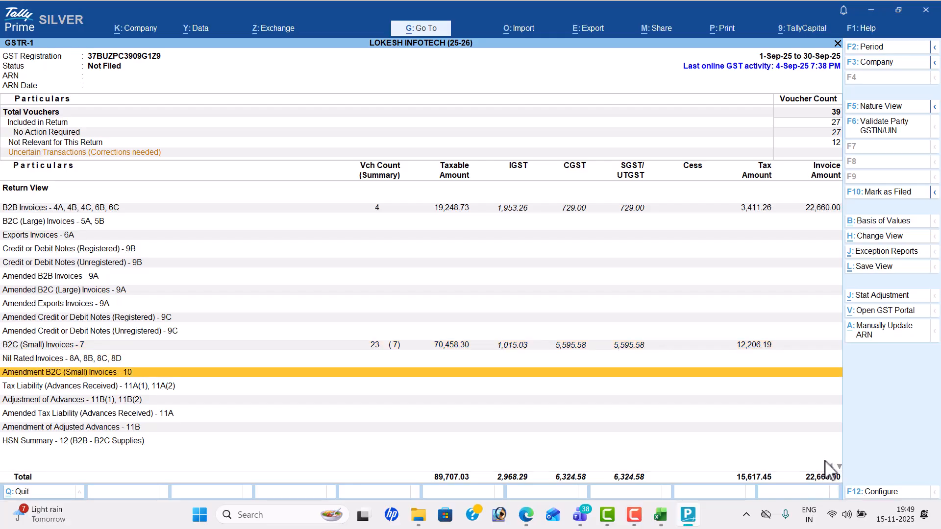
key(End)
key(Up)
key(Return)
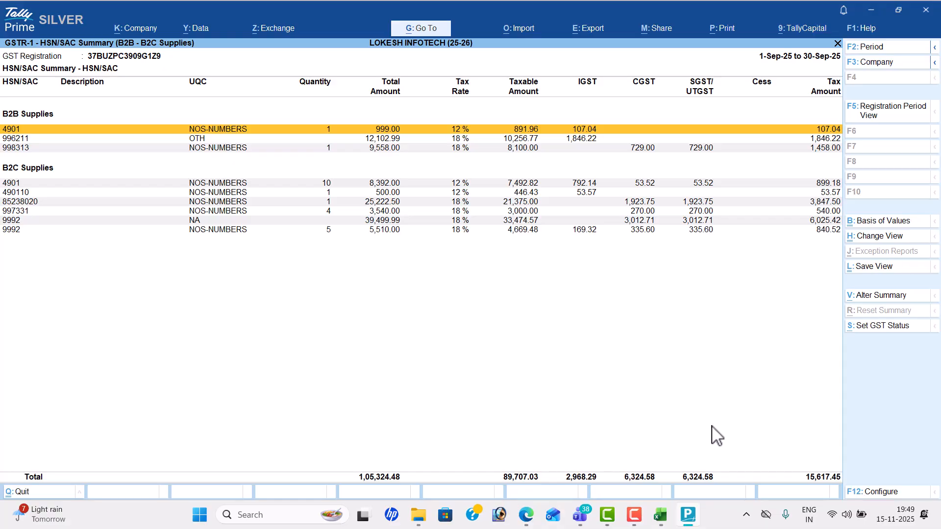
key(Down)
key(Down)
key(Down)
key(Down)
key(Down)
key(Down)
key(Down)
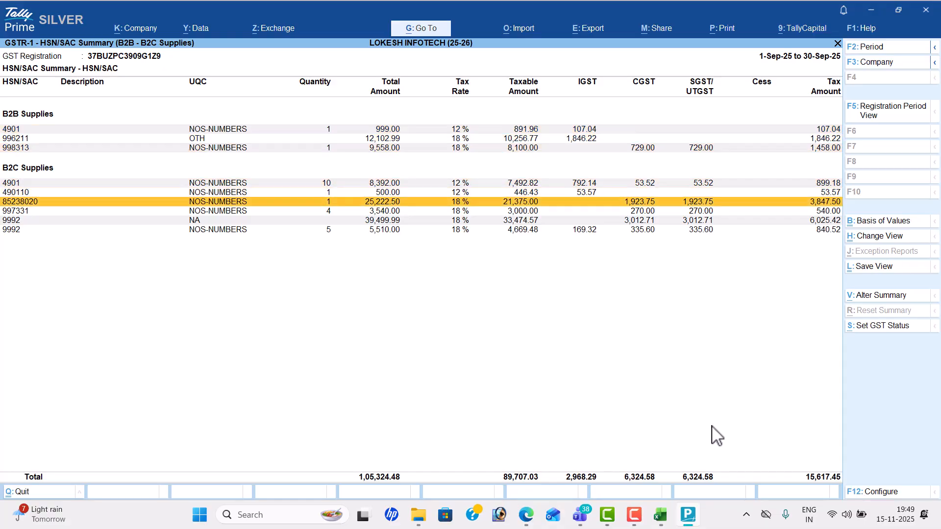
key(Down)
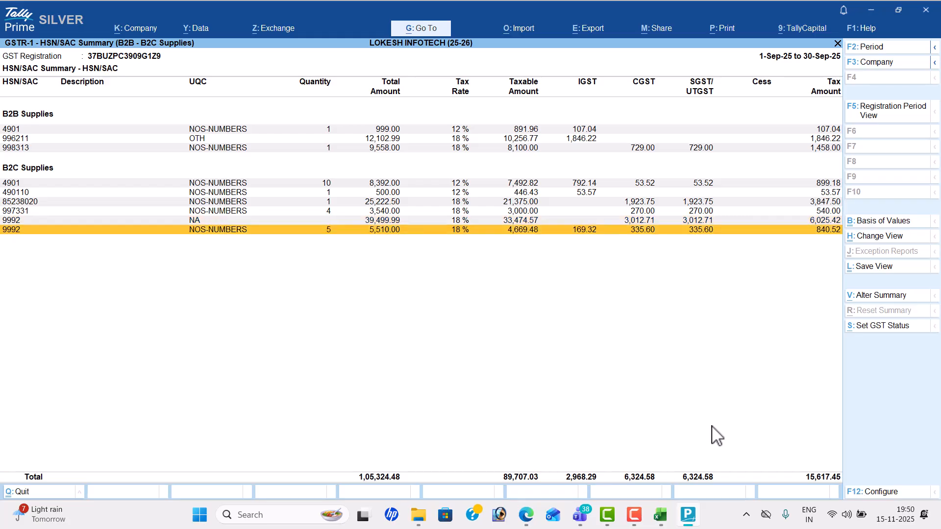
key(Escape)
key(Escape)
key(Down)
Step: View GSTR-3B in detailed and nature views, checking the interstate ITC 18% row, then exit
key(Return)
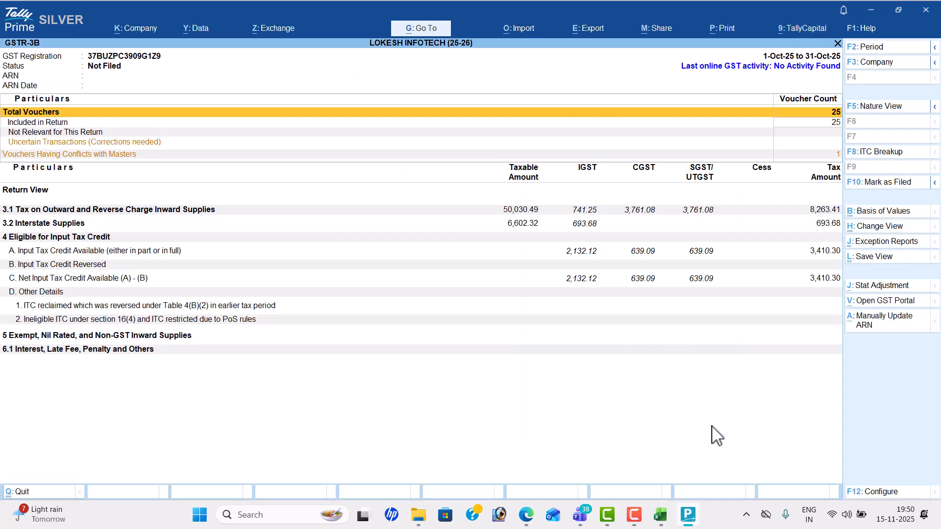
key(alt)
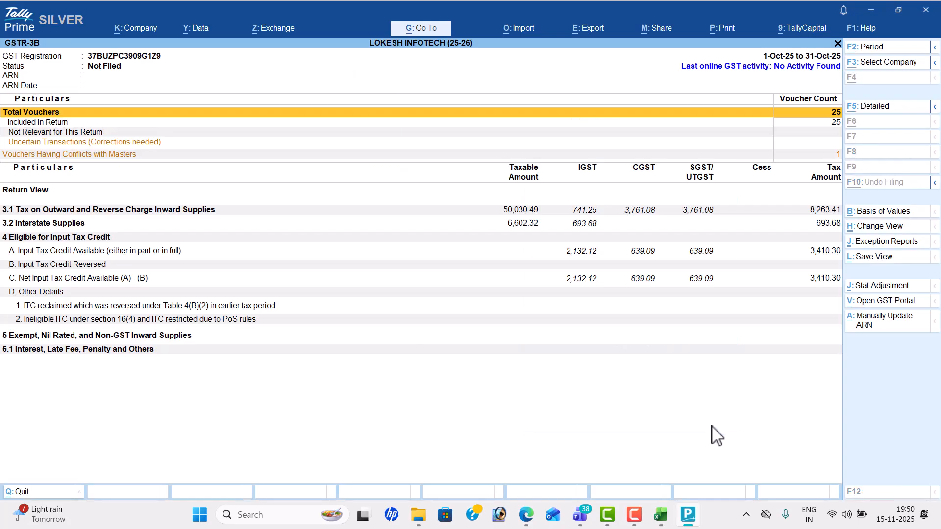
key(alt+F5)
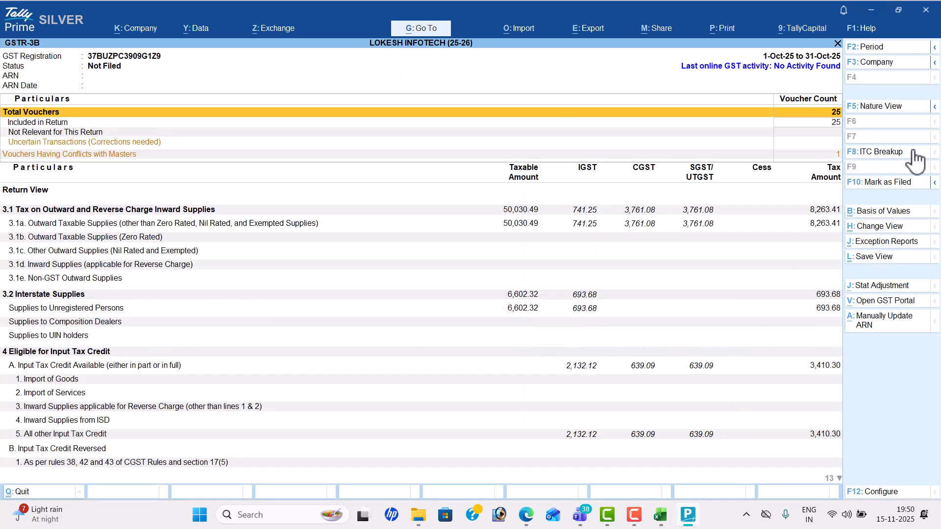
click(886, 109)
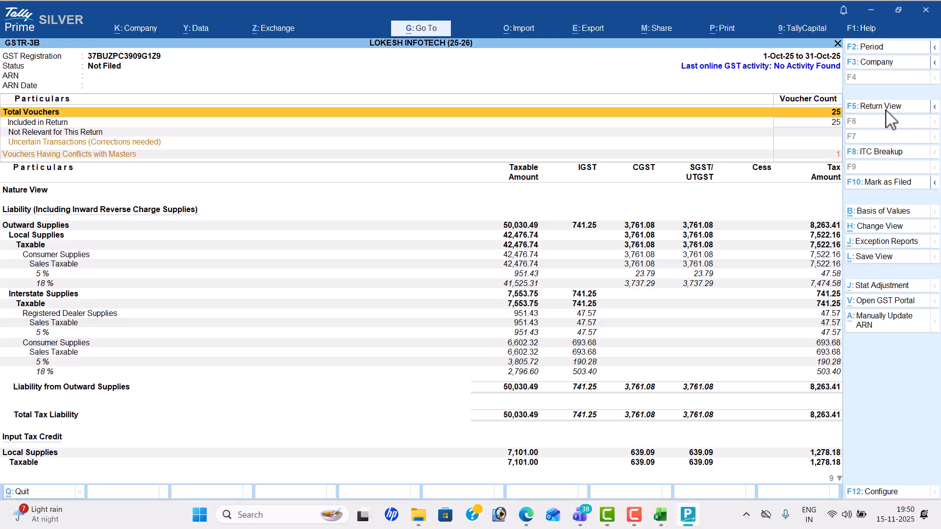
key(Down)
key(Down)
key(Down)
key(Down)
key(Down)
key(Down)
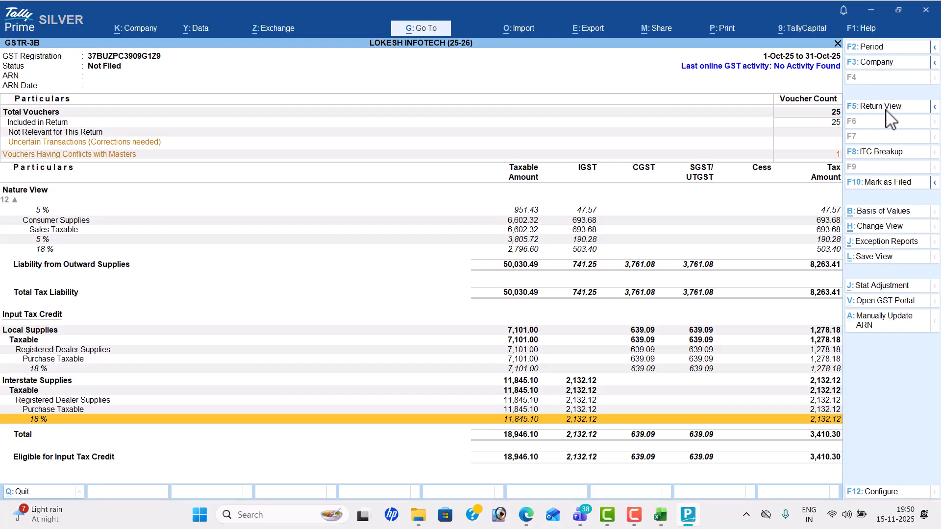
key(Escape)
key(Escape)
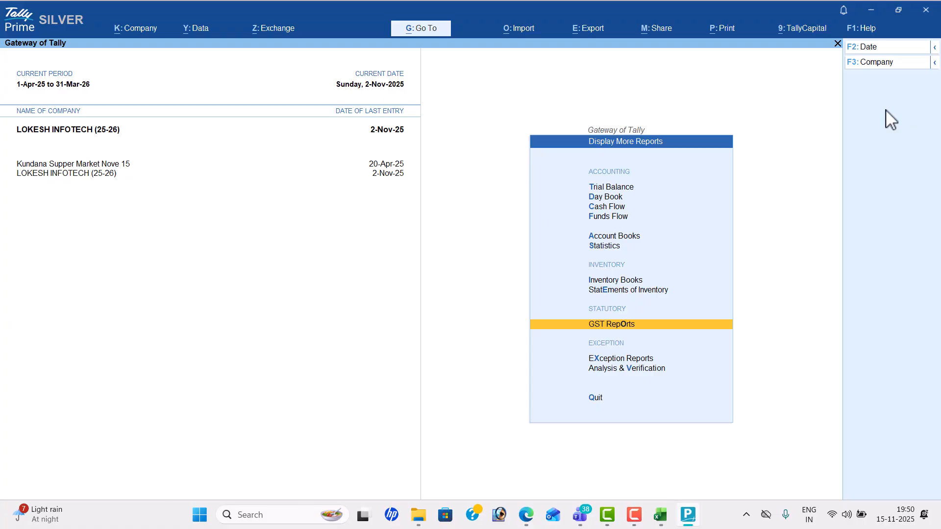
key(Escape)
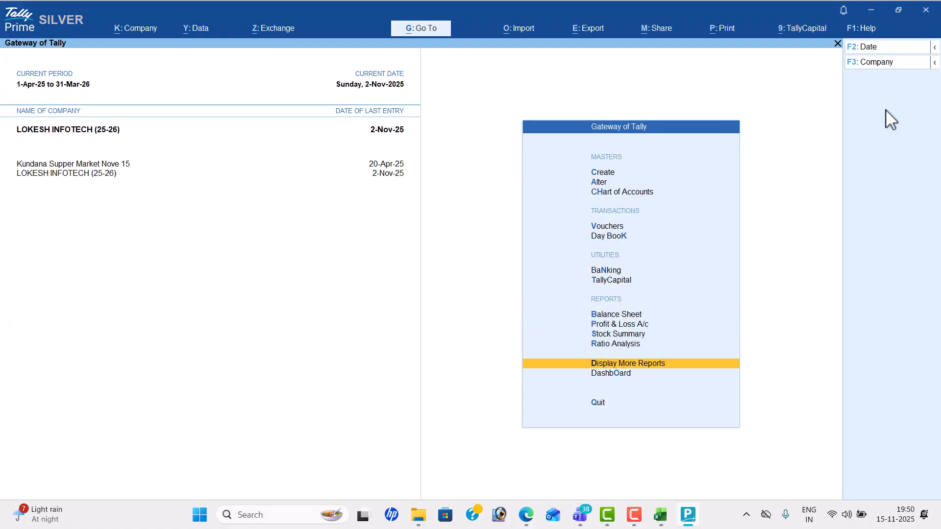
Step: Look over the Kundana Super Market Problem-1 purchase table in the Edge PDF
key(alt+Tab)
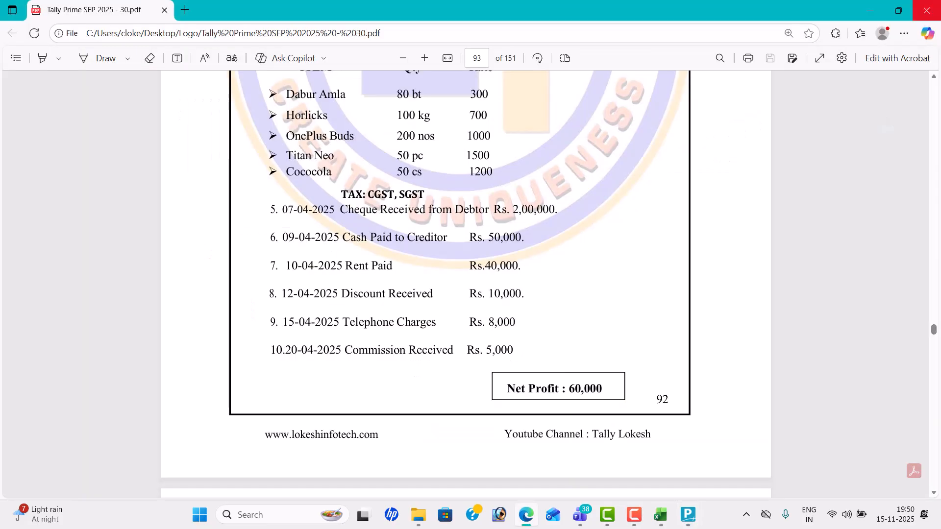
scroll(935, 153, up, 5)
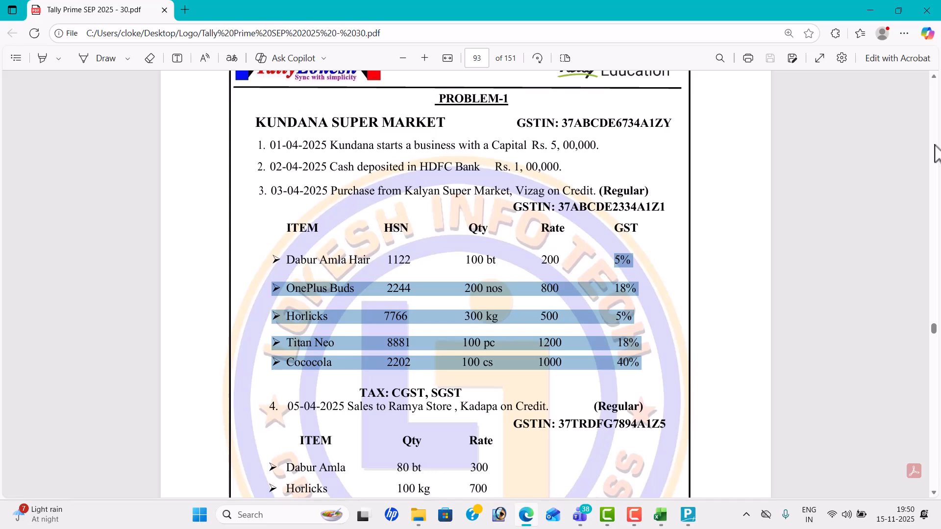
click(629, 283)
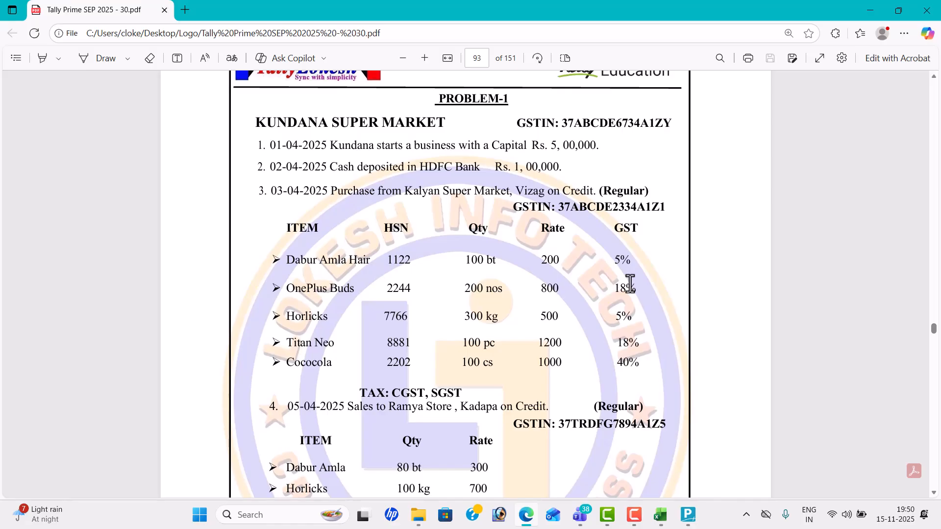
Step: Return to TallyPrime, then switch to another app from the taskbar
key(alt+Tab)
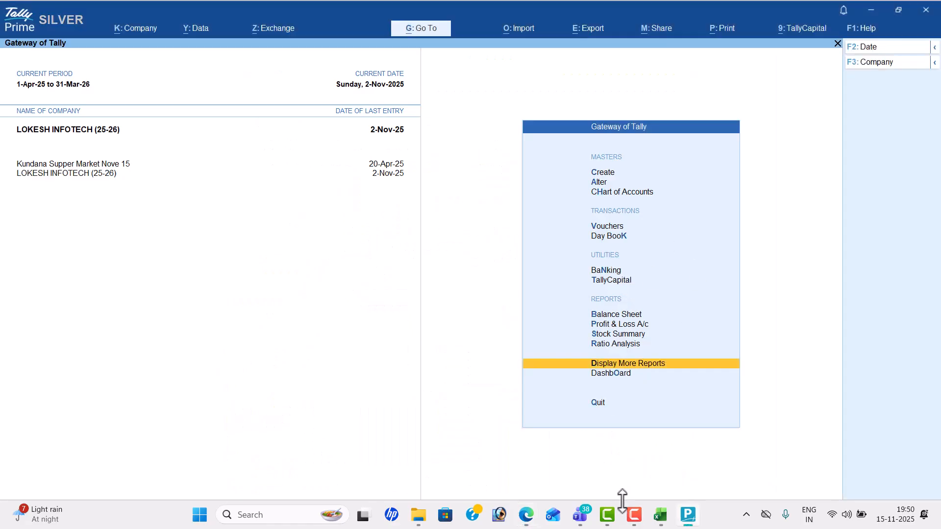
mouse_move(634, 522)
click(634, 475)
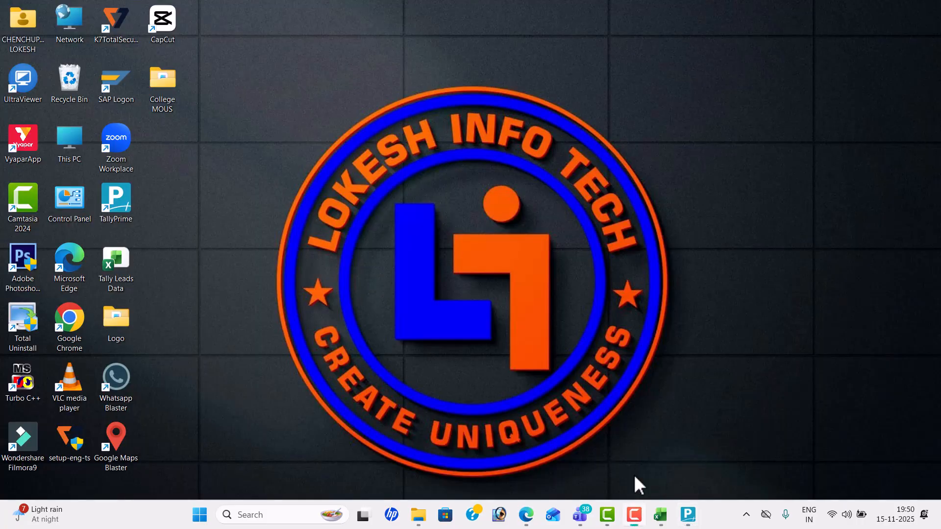